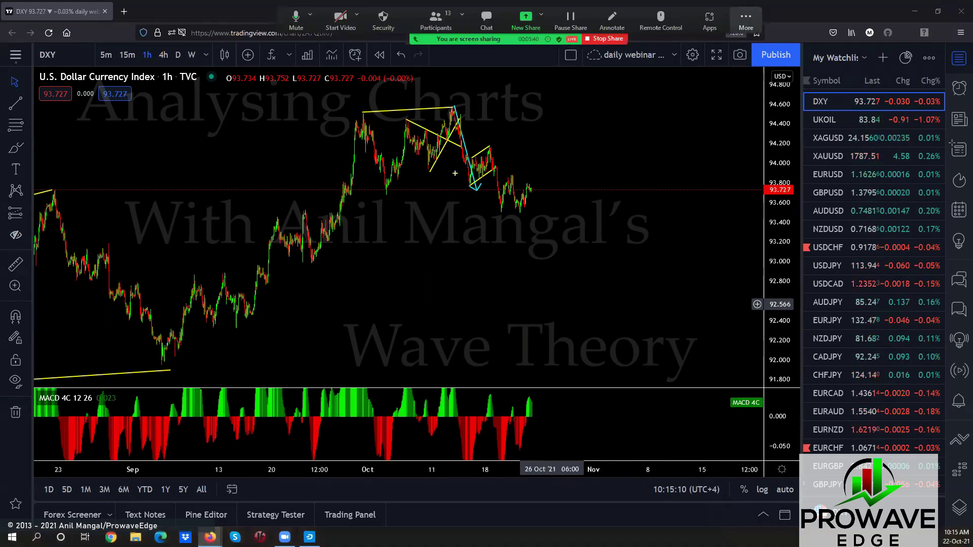
Step: Sketch the decline from the October peak on the hourly DXY chart, a line under the lows, and possible moves beyond the latest price
drag(458, 117, 488, 165)
drag(386, 191, 490, 207)
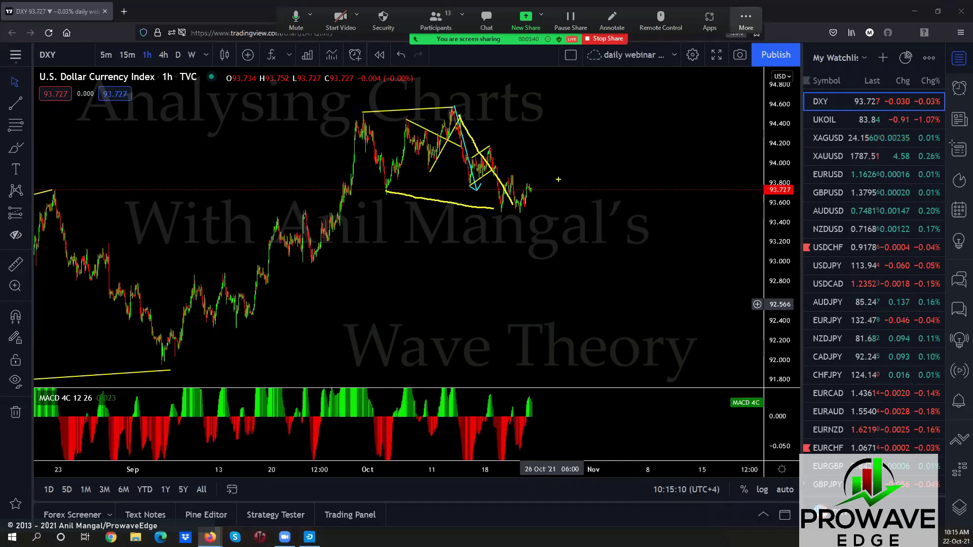
drag(543, 158, 575, 93)
mouse_move(596, 195)
mouse_down()
mouse_move(603, 321)
mouse_move(576, 320)
mouse_move(627, 315)
mouse_up()
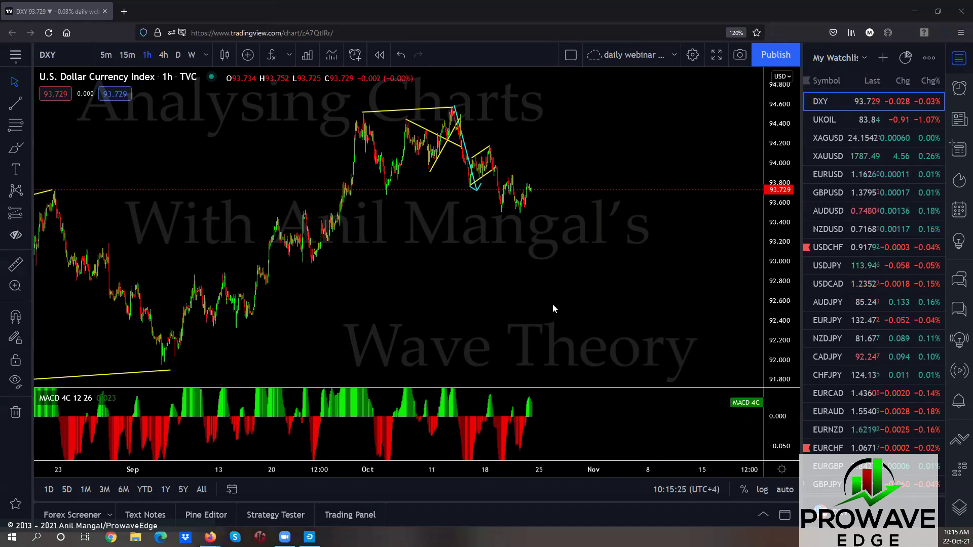
Step: Mark the recent DXY range with lines at about 93.9 and 93.45, and sketch a projected drop to about 92.8
scroll(553, 308, down, 3)
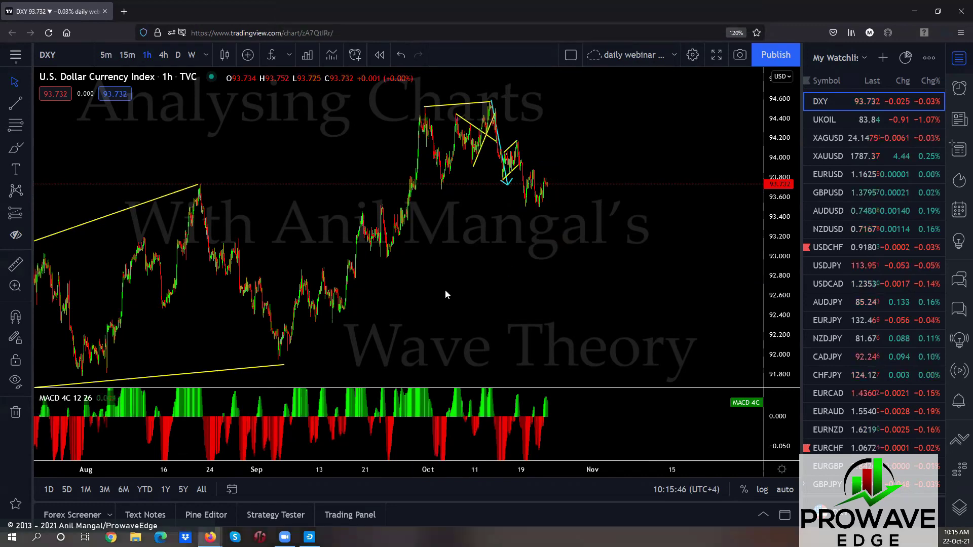
scroll(445, 290, up, 3)
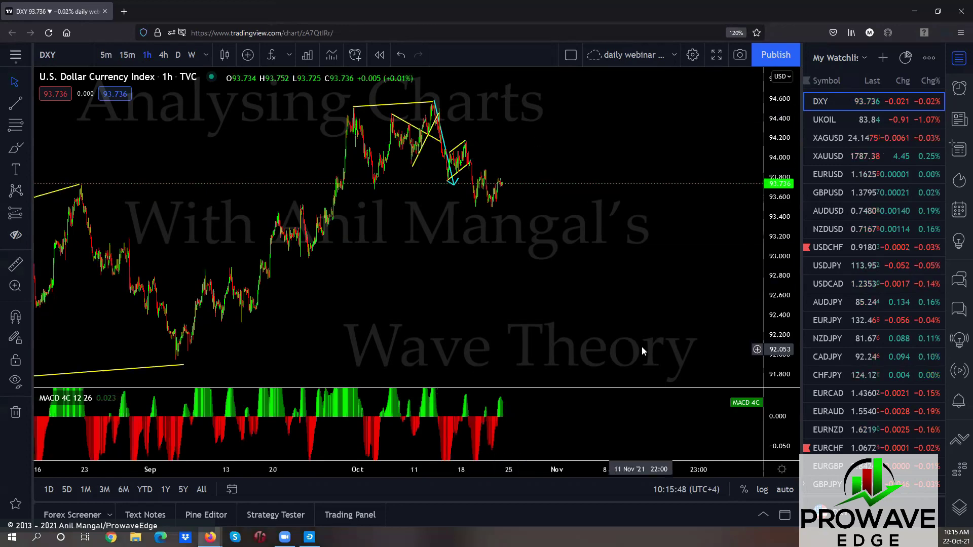
scroll(642, 346, up, 2)
scroll(667, 287, up, 4)
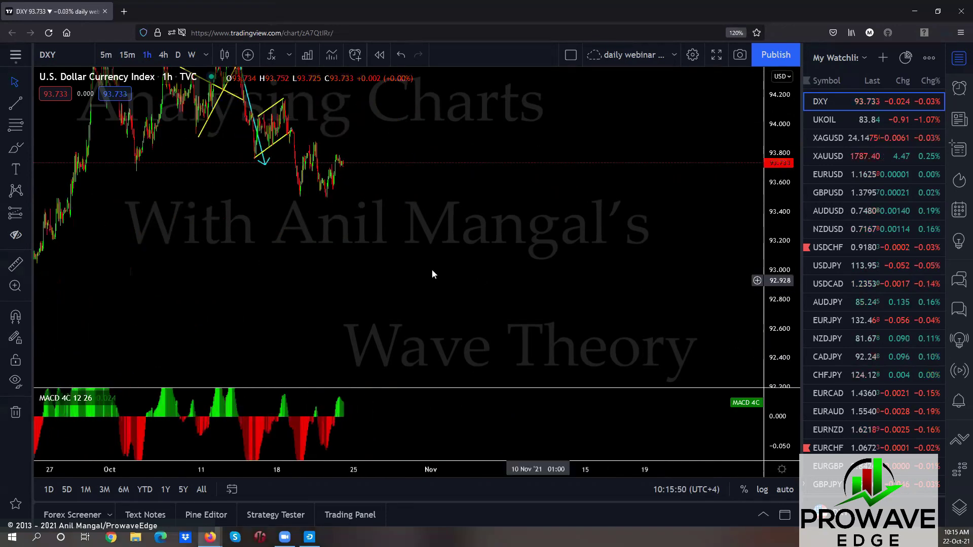
scroll(483, 315, left, 3)
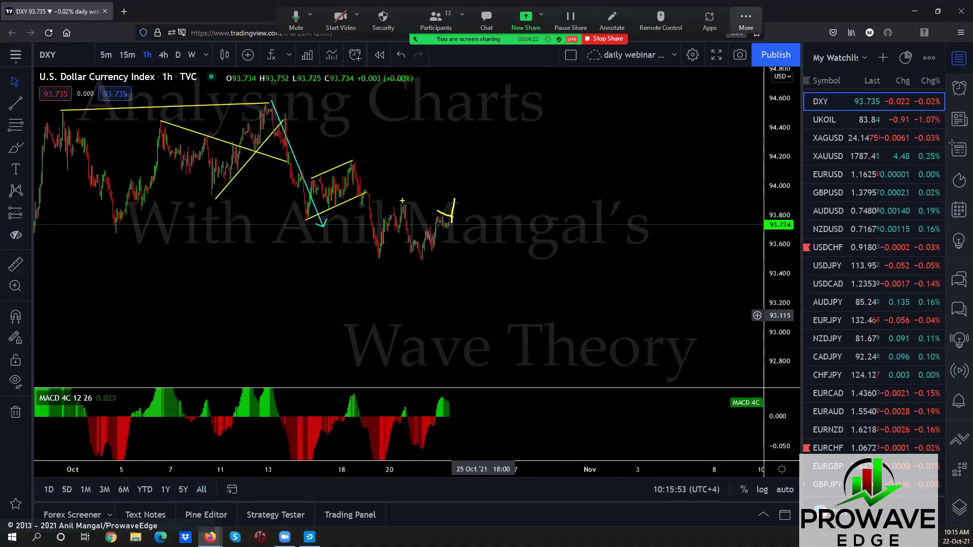
mouse_move(402, 201)
mouse_down()
mouse_move(436, 201)
mouse_move(481, 298)
mouse_move(485, 362)
mouse_up()
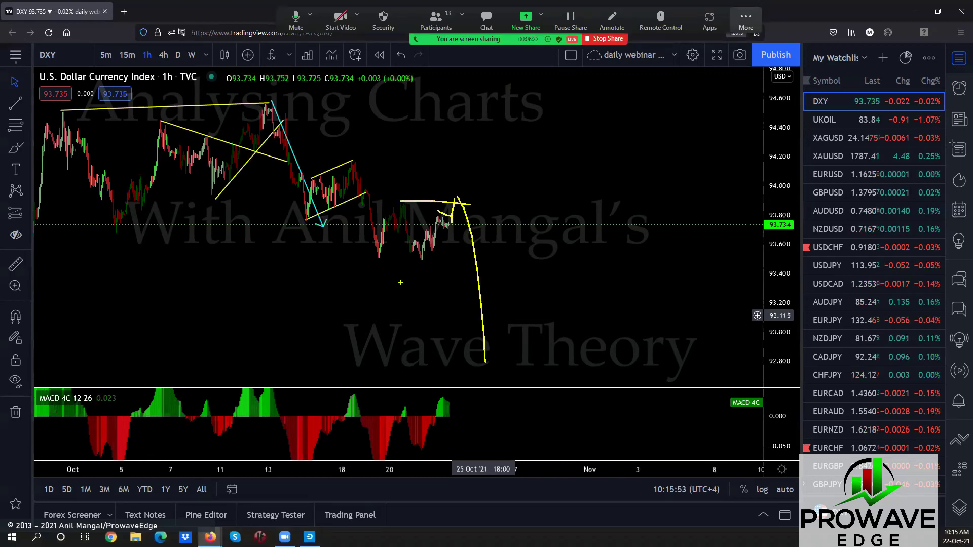
drag(375, 260, 496, 266)
Step: Circle the small rising DXY channel and sketch alternative paths: a second bounce dropping to about 92.7, and an upward breakout
mouse_move(351, 168)
mouse_down()
mouse_move(307, 206)
mouse_move(353, 165)
mouse_up()
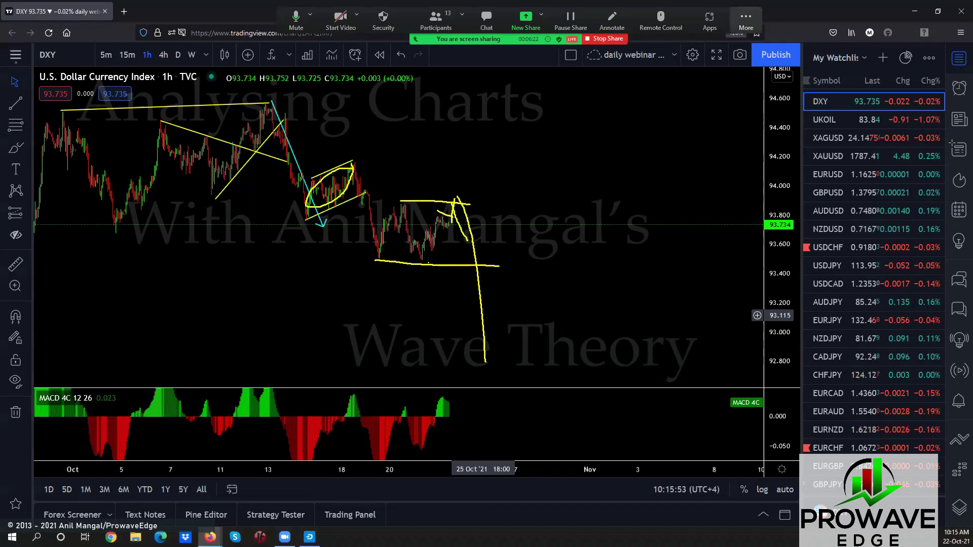
drag(500, 204, 520, 372)
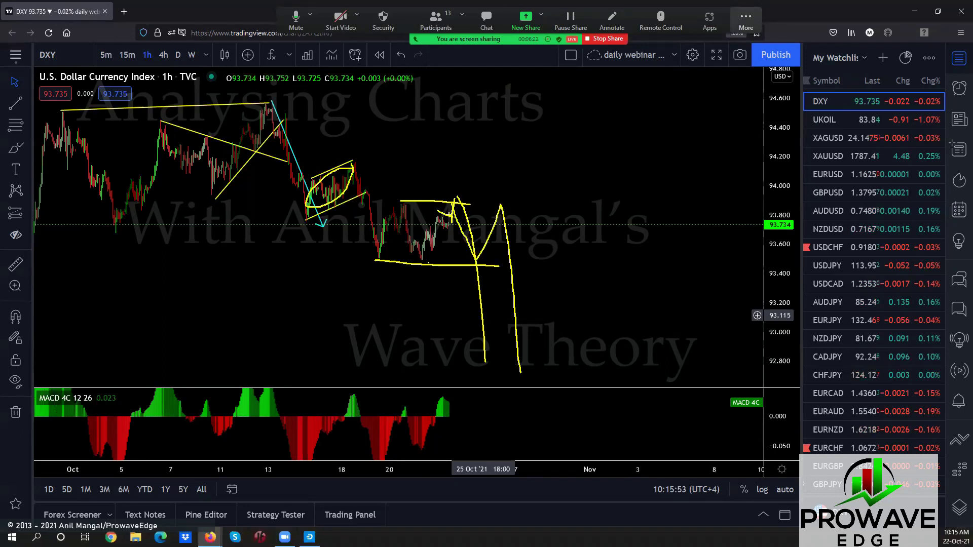
drag(449, 217, 489, 99)
mouse_move(400, 200)
mouse_down()
mouse_move(476, 200)
mouse_move(487, 176)
mouse_move(468, 191)
mouse_move(521, 66)
mouse_up()
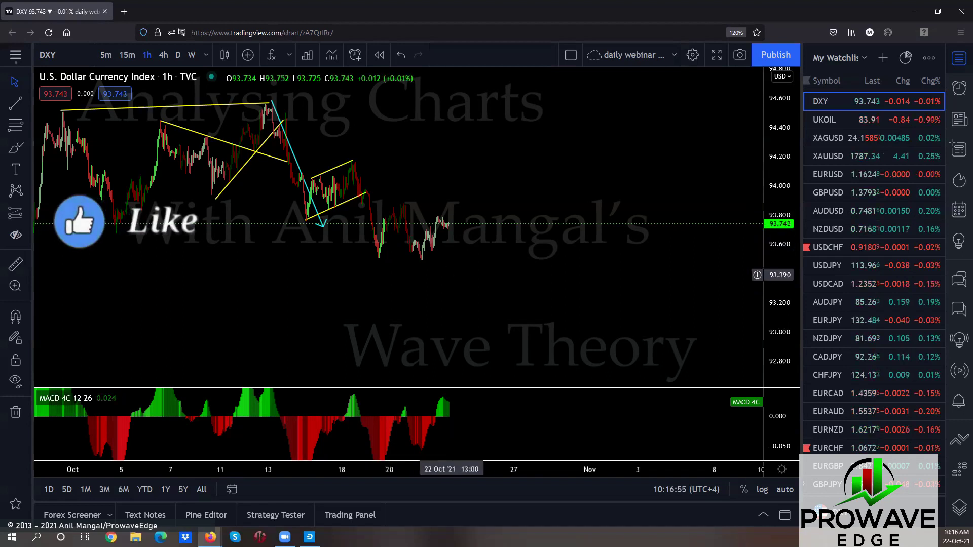
Step: Sketch a short DXY bounce to about 93.9 followed by a drop to about 93.1, and mark the recent lows
mouse_move(448, 224)
mouse_down()
mouse_move(455, 203)
mouse_move(473, 317)
mouse_up()
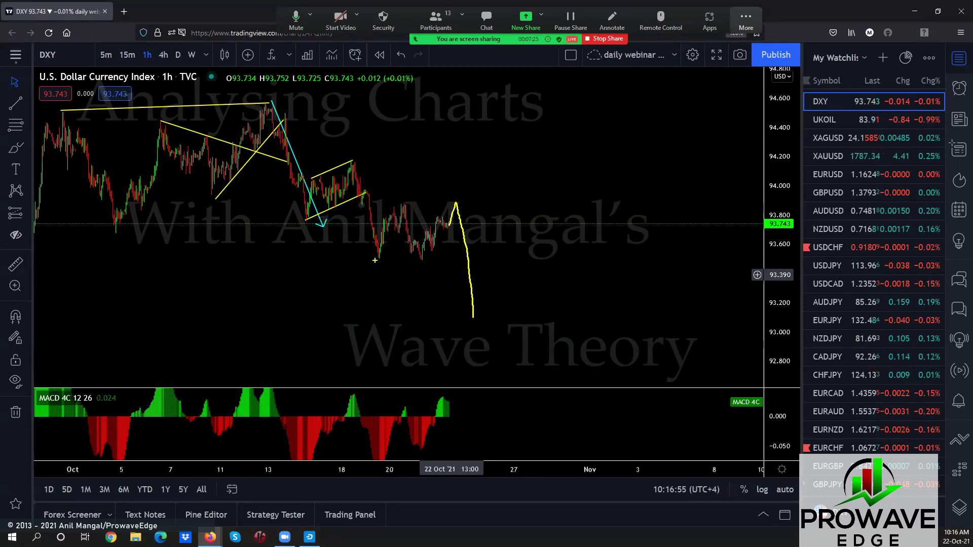
mouse_move(375, 260)
mouse_down()
mouse_move(476, 266)
mouse_move(490, 206)
mouse_move(501, 315)
mouse_up()
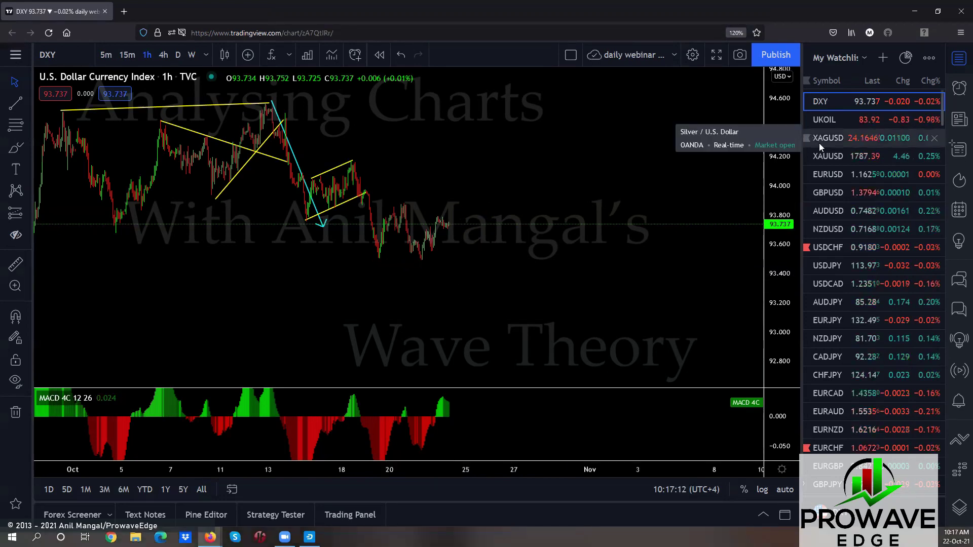
Step: Open the XAGUSD chart and display its latest price action on the 15-minute timeframe
click(828, 139)
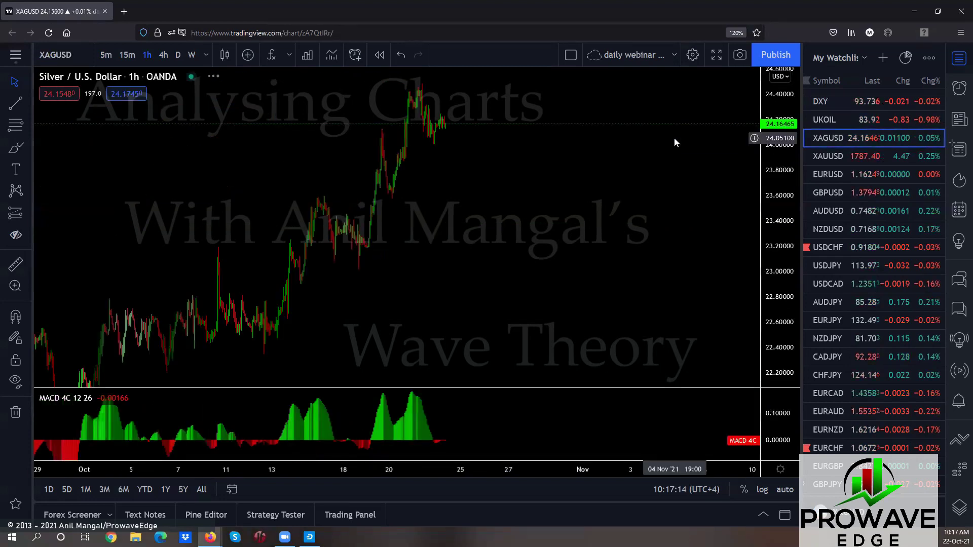
scroll(572, 211, up, 3)
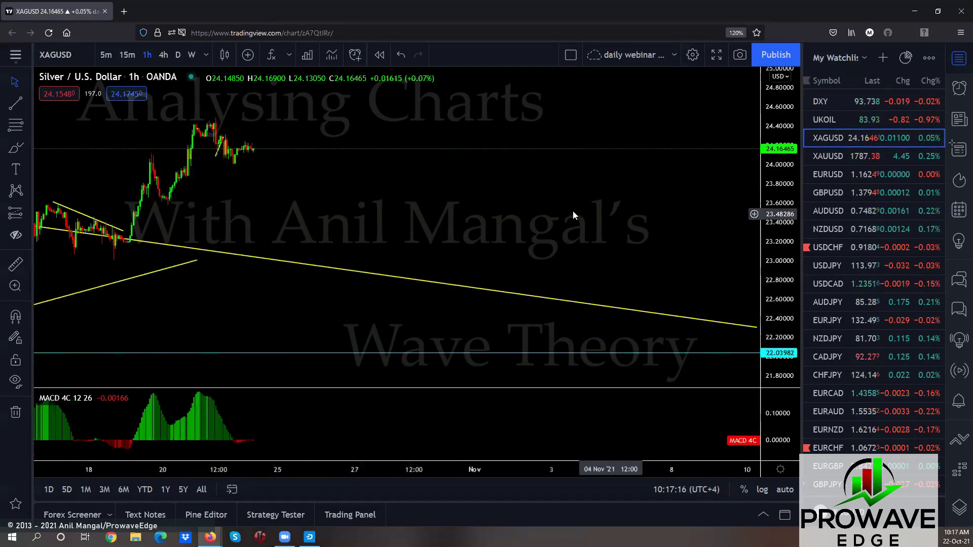
drag(572, 211, 442, 192)
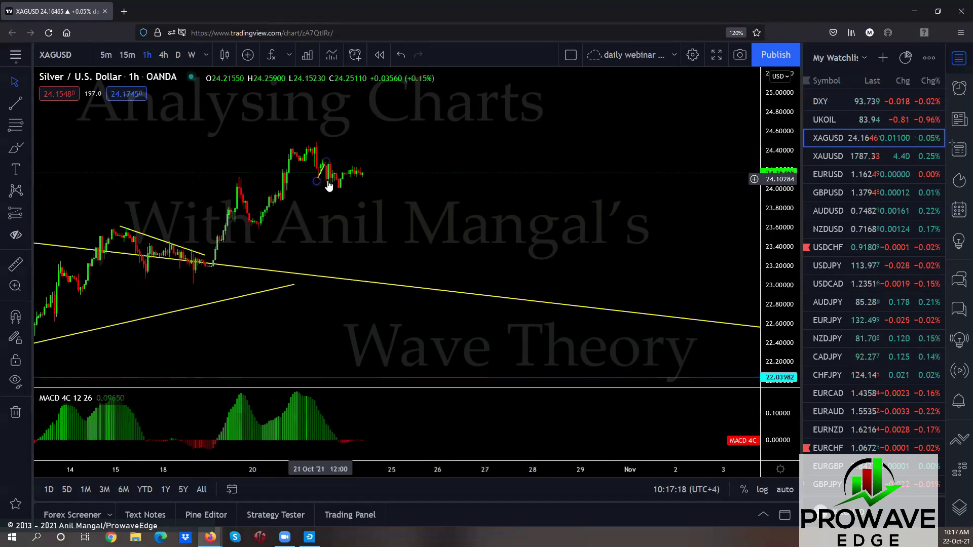
click(127, 55)
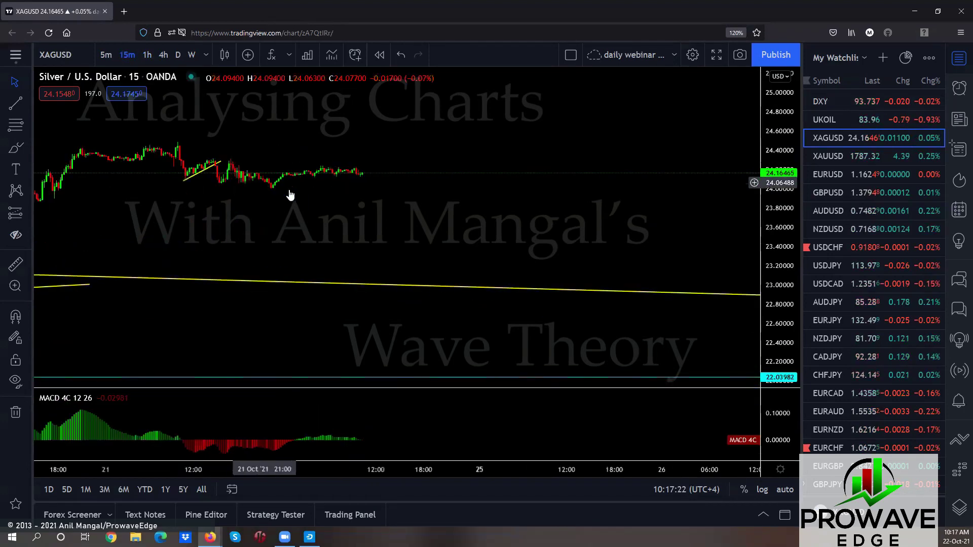
drag(445, 228, 481, 299)
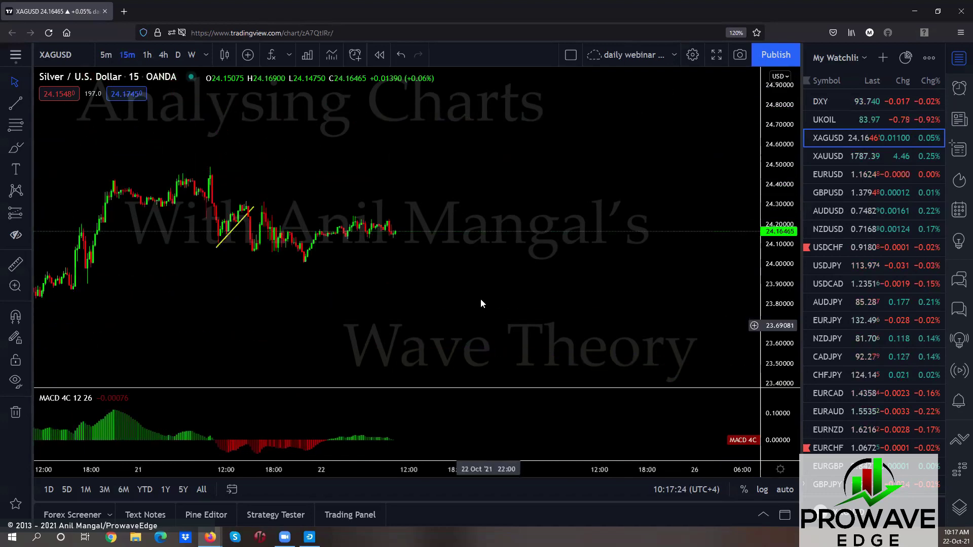
Step: Delete the short rising trend line at the 21 October pullback on the silver chart
click(223, 243)
drag(219, 247, 217, 234)
click(680, 56)
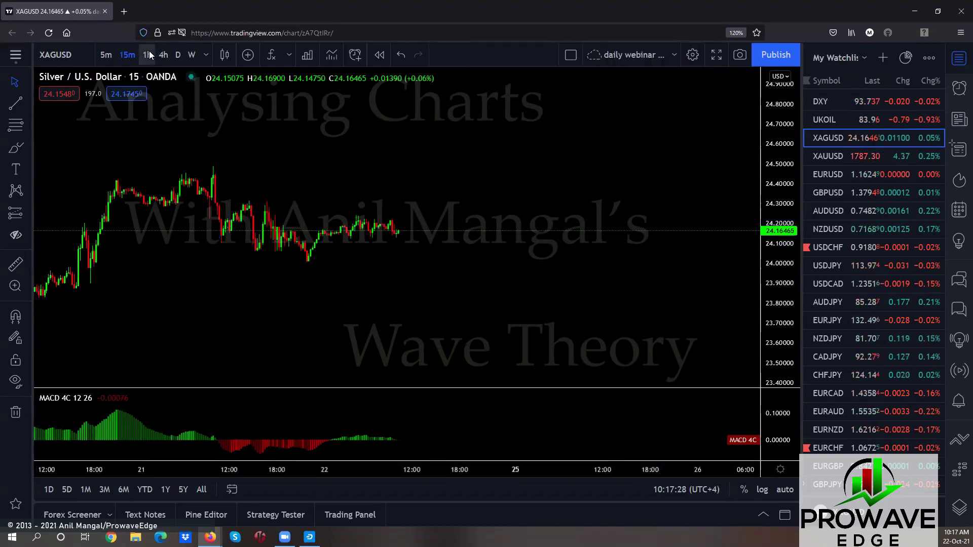
Step: Return silver to the 1-hour timeframe and sketch a bounce to about 24.4, a drop to about 24.0 and a rally to about 25.0
text(1h)
key(Return)
scroll(335, 128, down, 5)
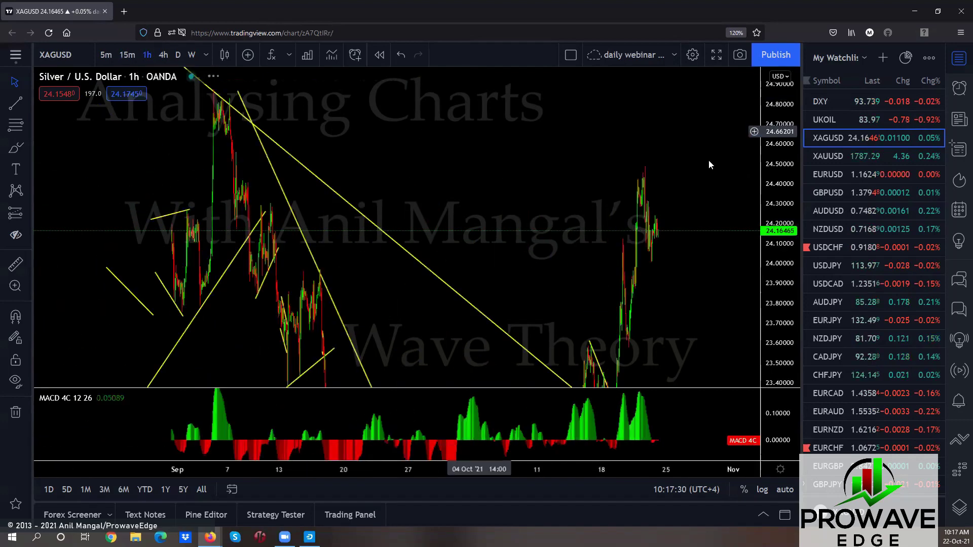
drag(747, 250, 632, 248)
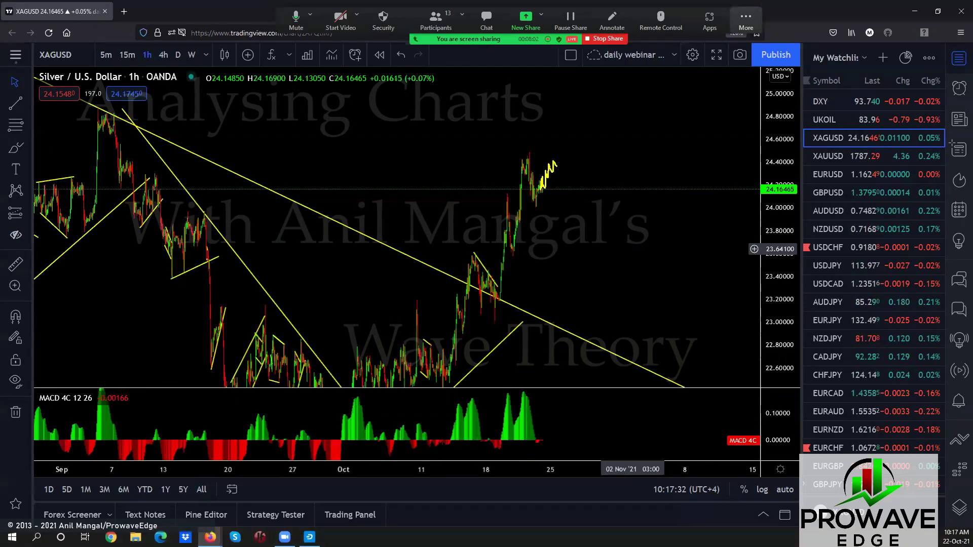
drag(561, 158, 571, 203)
drag(572, 207, 616, 94)
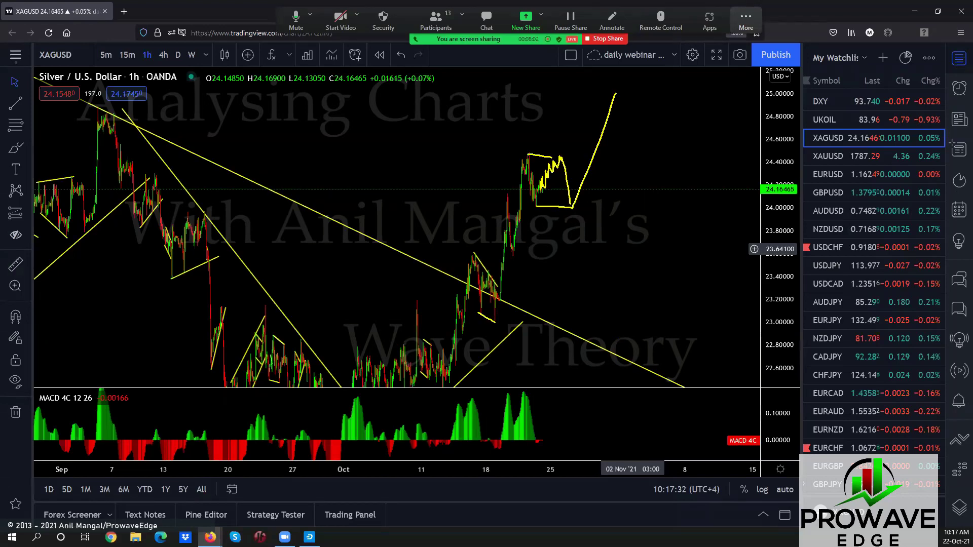
drag(565, 158, 579, 170)
drag(592, 207, 615, 112)
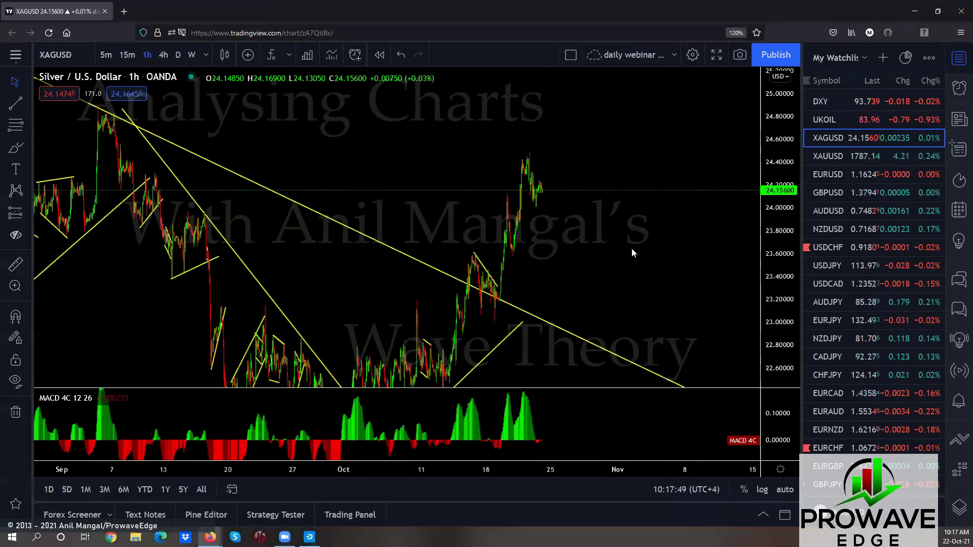
Step: Mark silver's recent high with a line at about 24.5 and sketch a dip to about 23.95 followed by a rally to about 25.0
scroll(630, 249, up, 2)
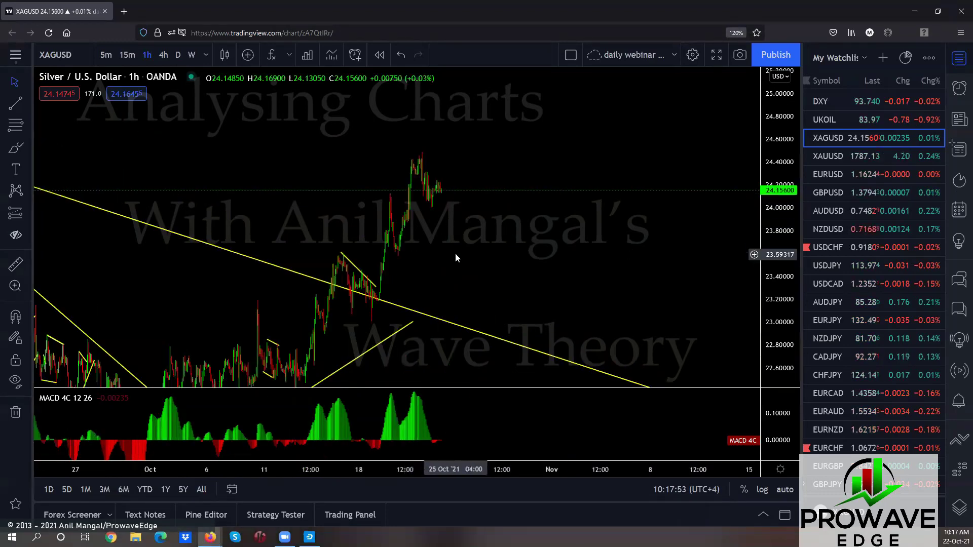
drag(462, 243, 418, 269)
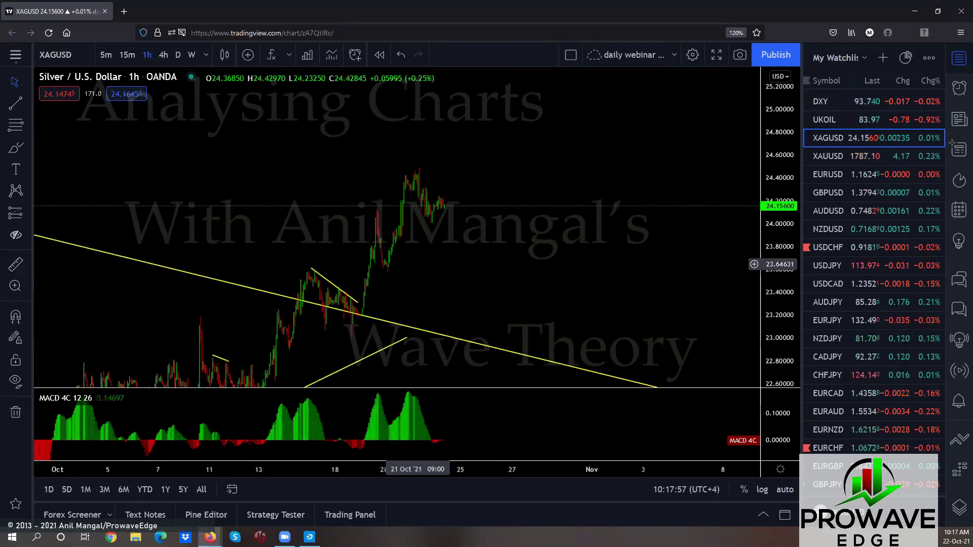
drag(423, 168, 460, 163)
mouse_move(429, 230)
mouse_down()
mouse_move(475, 230)
mouse_move(481, 183)
mouse_move(496, 229)
mouse_move(552, 107)
mouse_up()
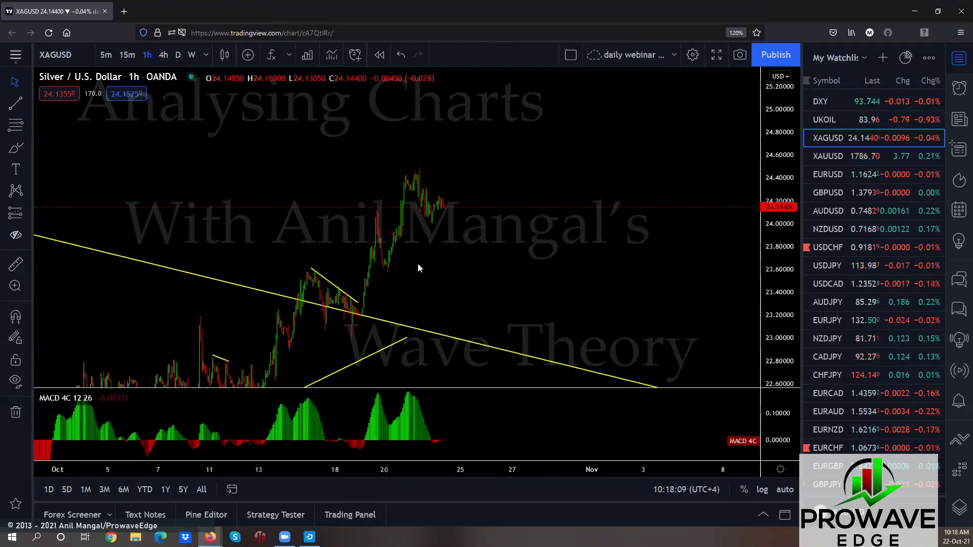
Step: Open the XAUUSD chart, trace the overlapping rising waves from the 18 October low, and mark the October high at about 1802
click(833, 156)
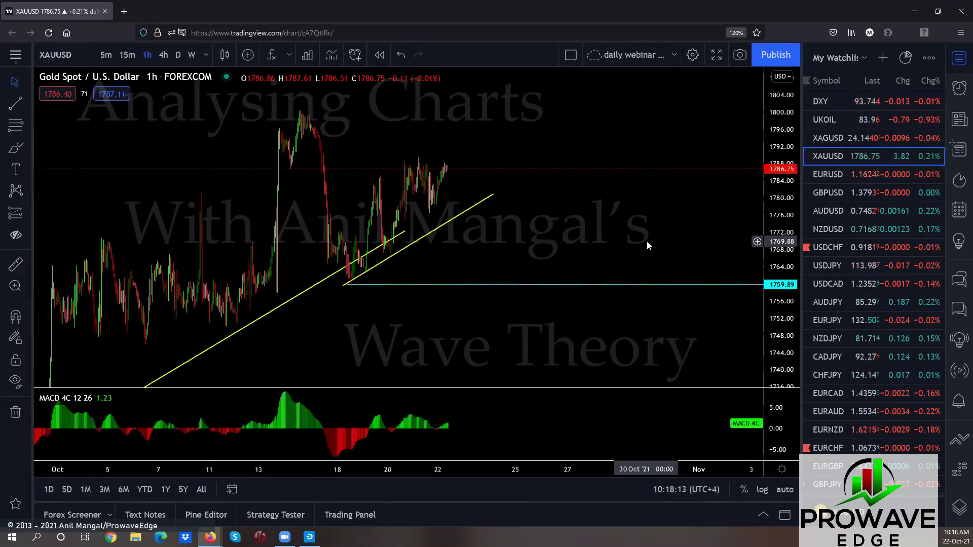
scroll(605, 245, down, 2)
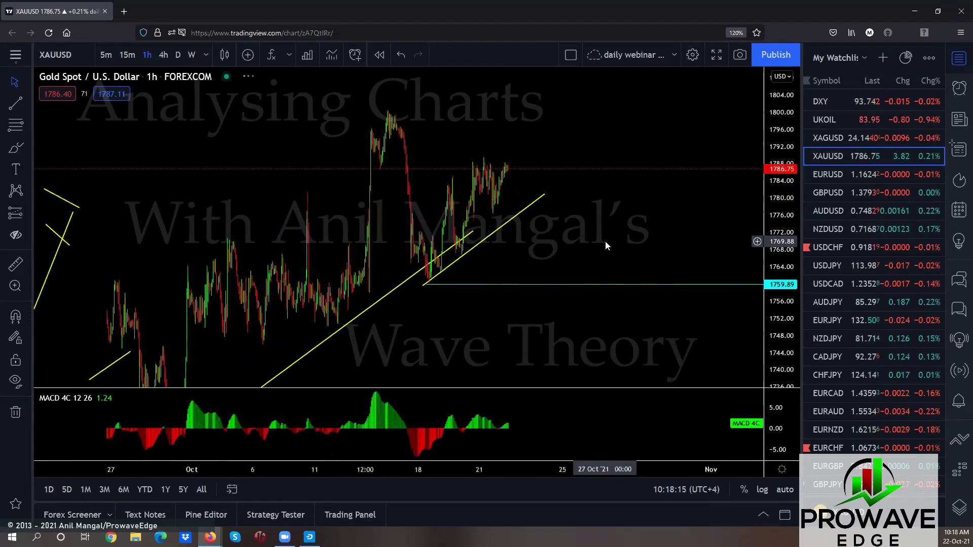
drag(778, 225, 600, 330)
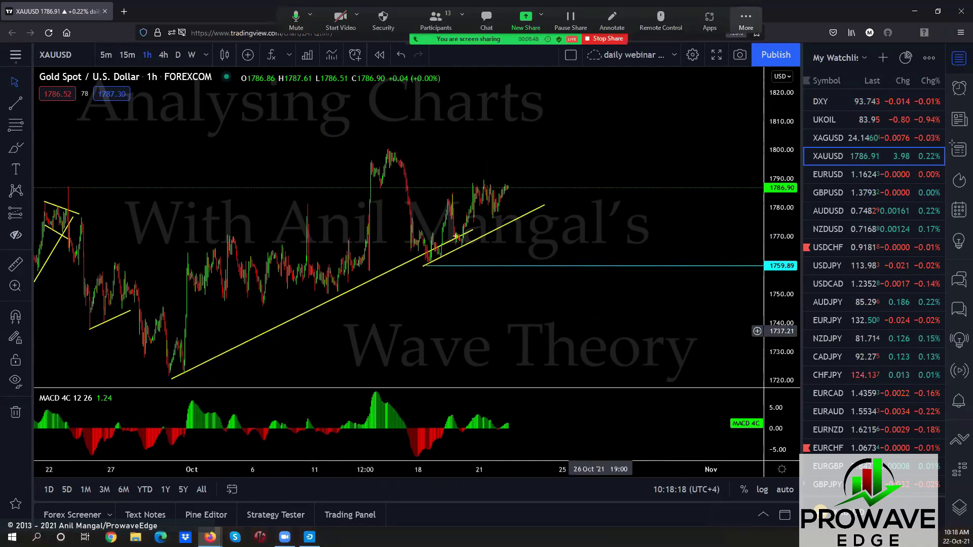
mouse_move(431, 254)
mouse_down()
mouse_move(471, 187)
mouse_move(487, 204)
mouse_up()
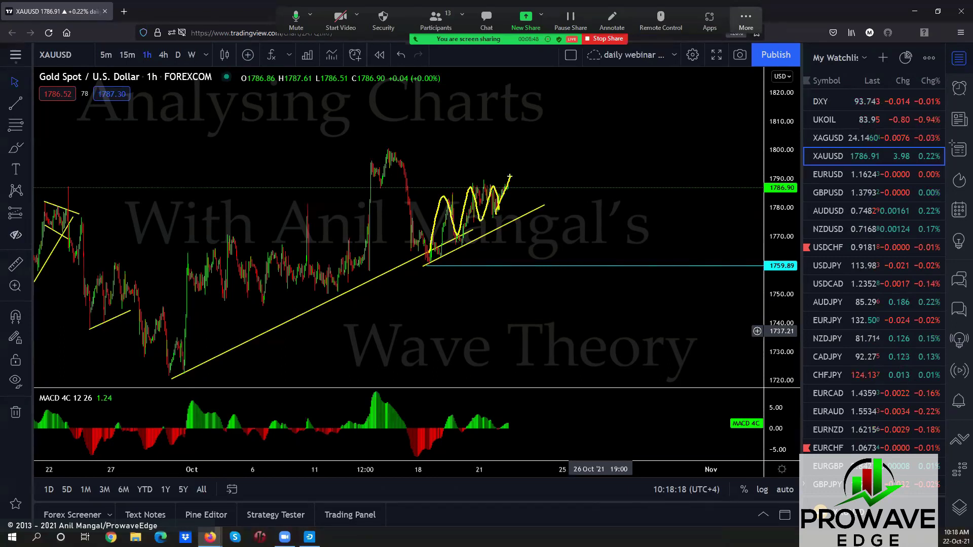
drag(383, 145, 554, 145)
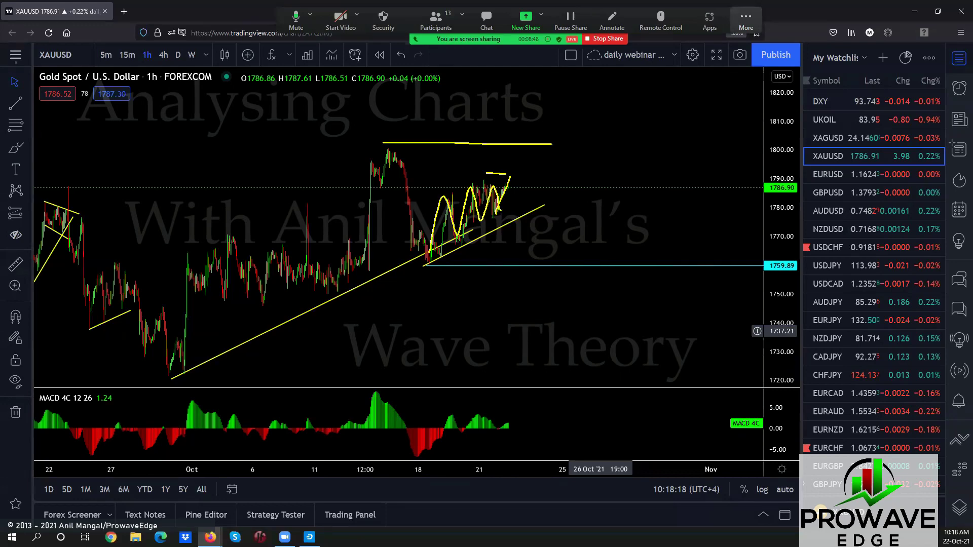
Step: Sketch gold's zigzag rise to about 1805 with a dip and rally, plus an alternative drop to about 1723
mouse_move(509, 177)
mouse_down()
mouse_move(538, 148)
mouse_move(560, 167)
mouse_move(566, 133)
mouse_move(583, 257)
mouse_move(629, 129)
mouse_up()
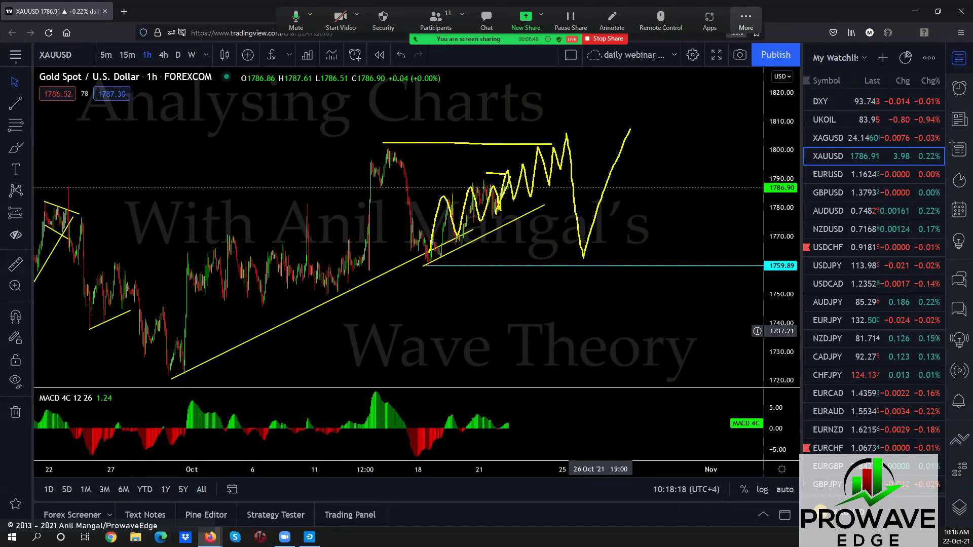
drag(408, 143, 510, 149)
mouse_move(498, 184)
mouse_down()
mouse_move(526, 373)
mouse_move(554, 339)
mouse_up()
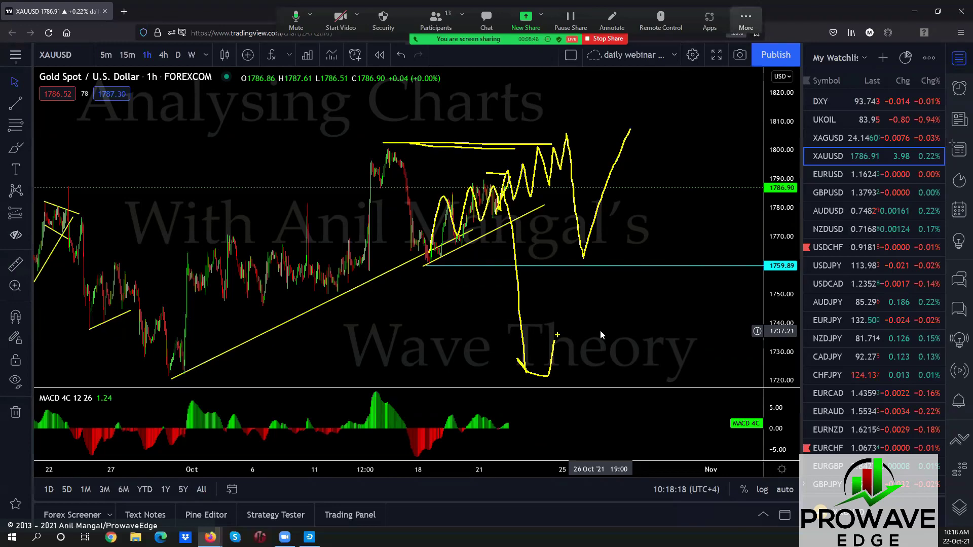
Step: Switch gold to the 4-hour timeframe, mark the early-August top at about 1836 and trace the sharp fall that followed
click(164, 55)
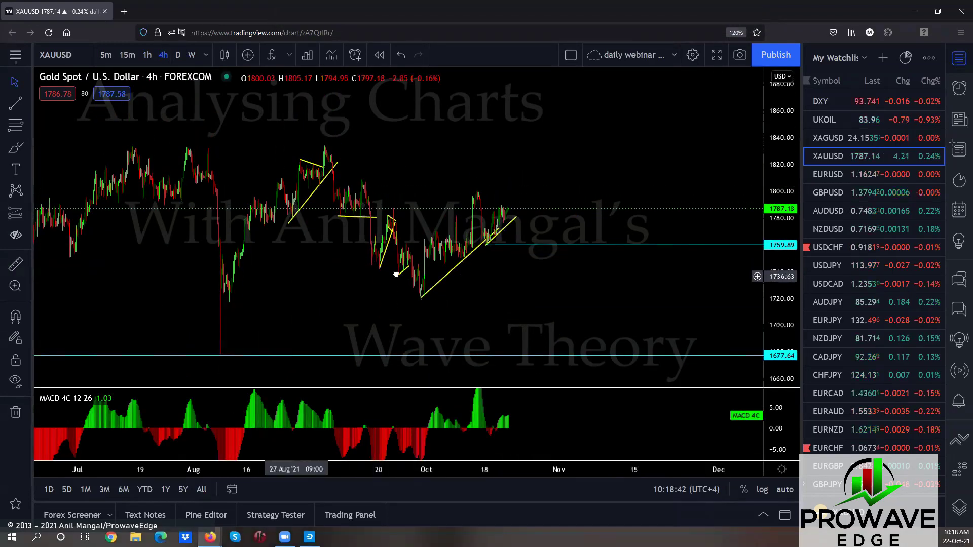
drag(396, 274, 446, 267)
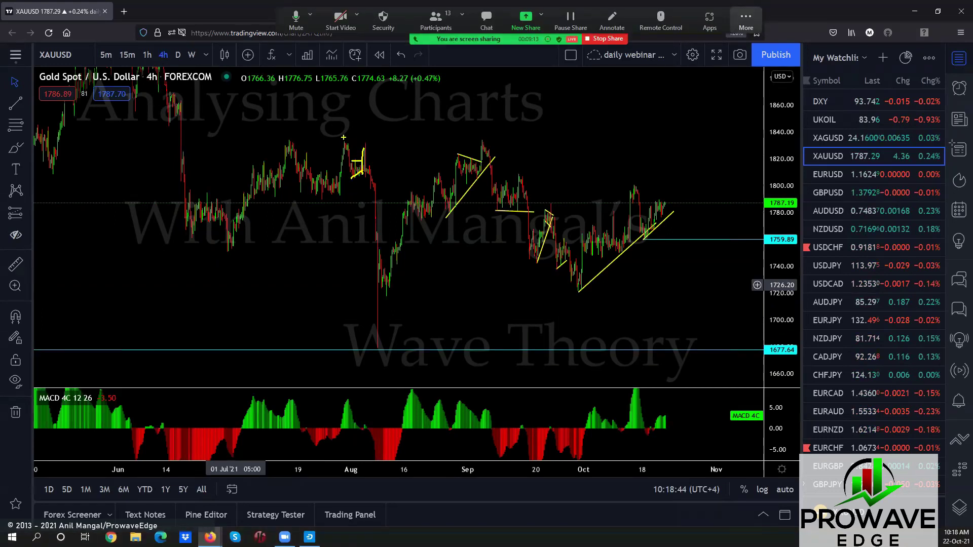
mouse_move(344, 138)
mouse_down()
mouse_move(387, 135)
mouse_move(401, 371)
mouse_up()
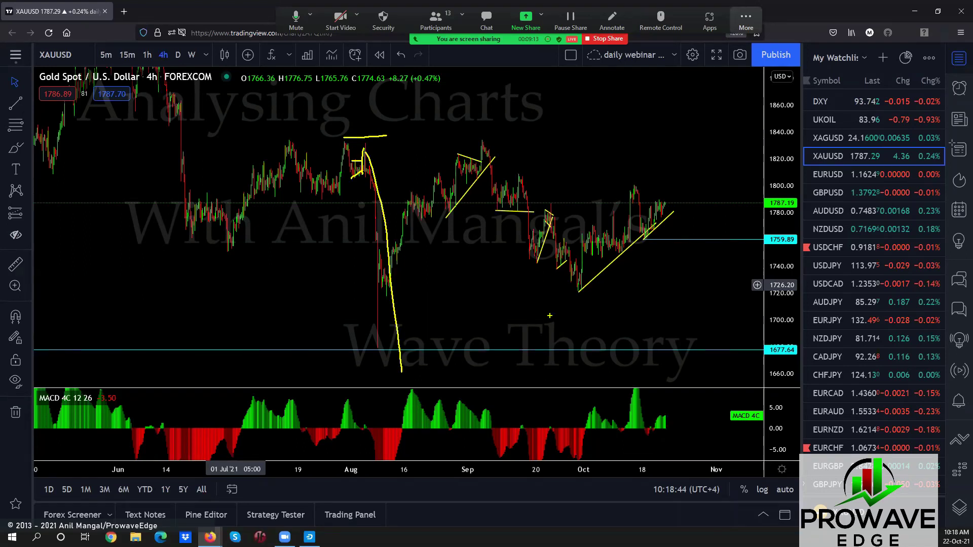
Step: Sketch gold's small sideways moves near the recent highs and a projected steep drop from about 1796 to about 1673
drag(668, 191, 680, 356)
drag(650, 203, 667, 199)
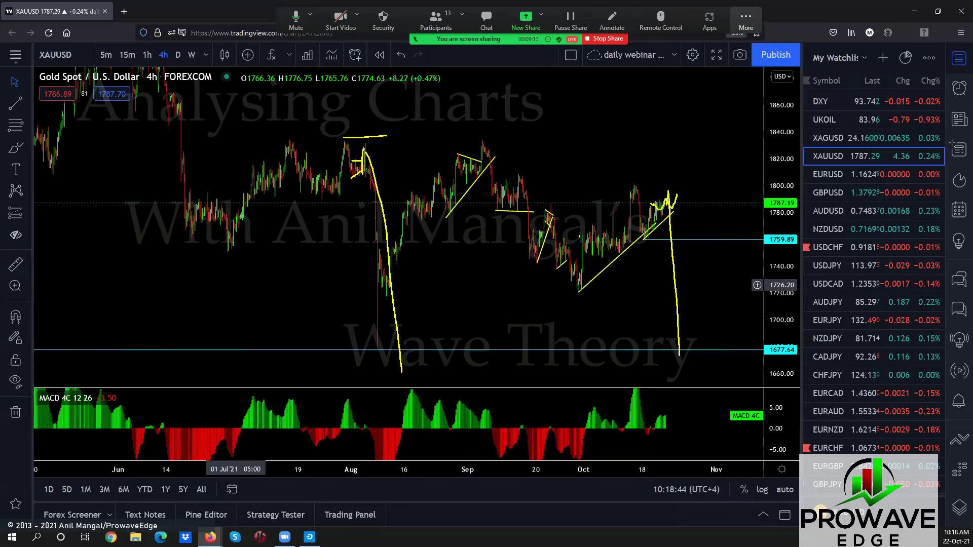
mouse_move(579, 236)
mouse_down()
mouse_move(624, 187)
mouse_move(693, 379)
mouse_up()
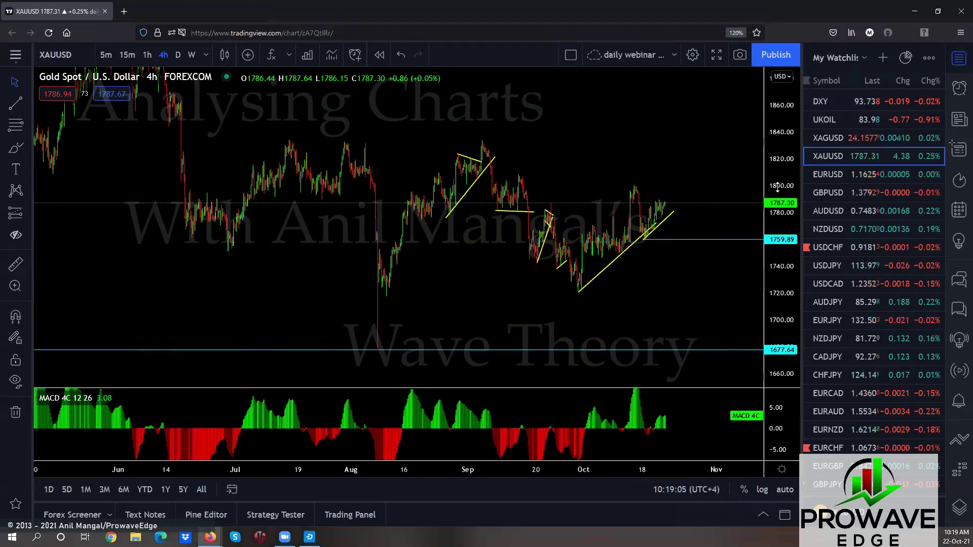
Step: Sketch a wider gold path that dips from about 1800 to about 1707 and rallies to the 1916.63 level
scroll(507, 296, down, 3)
drag(403, 279, 340, 300)
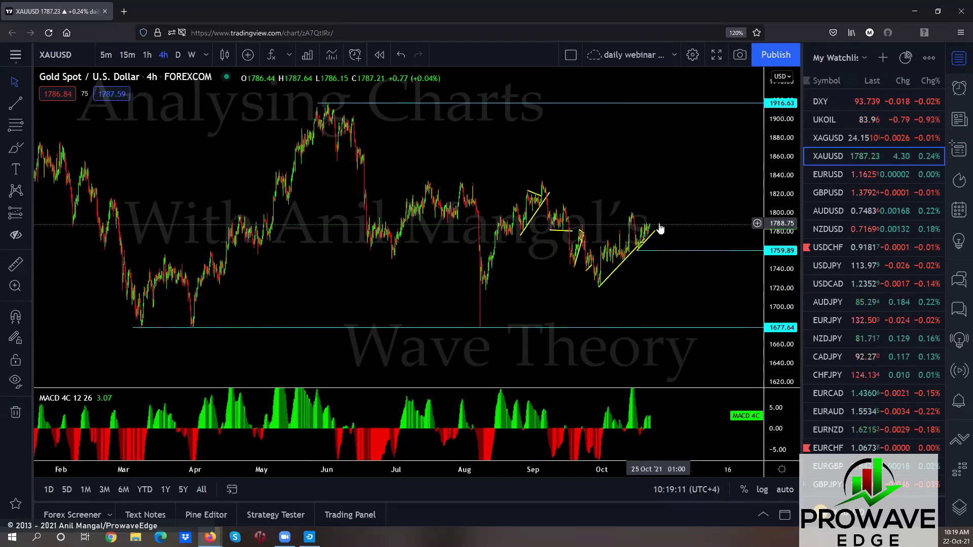
scroll(644, 255, up, 1)
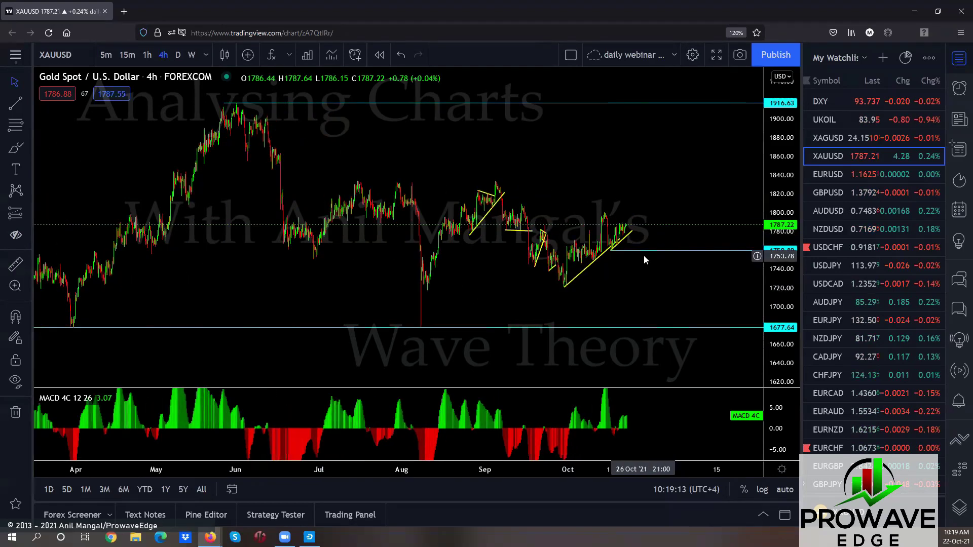
drag(619, 259, 567, 264)
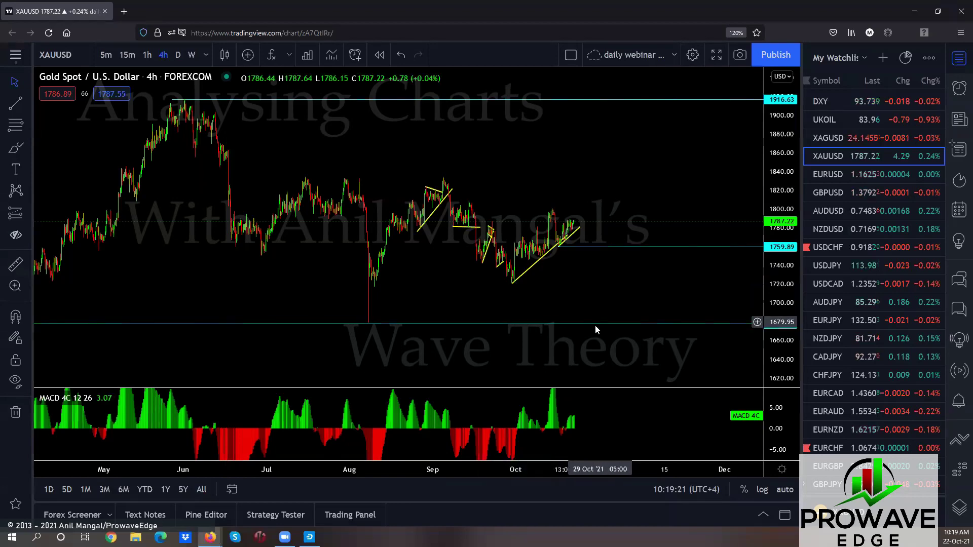
scroll(263, 150, down, 3)
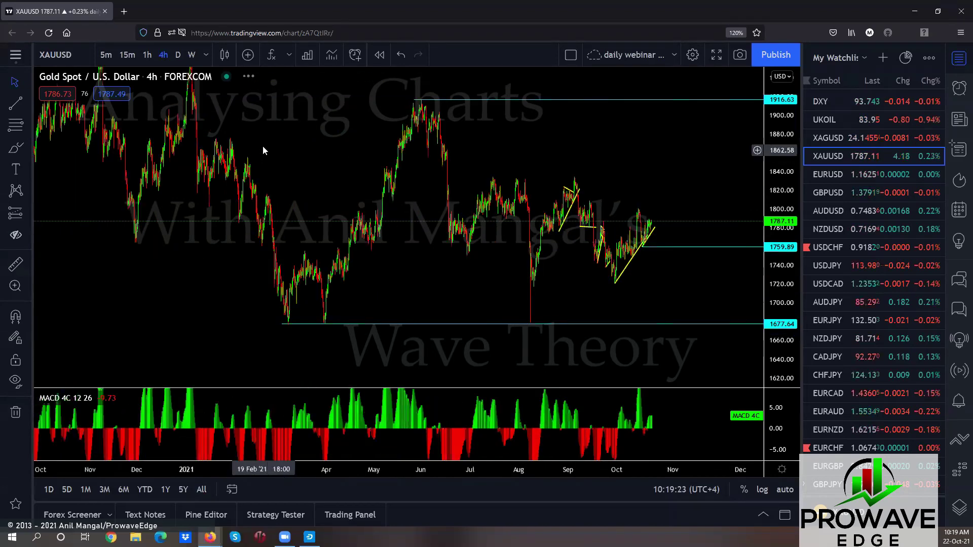
drag(262, 150, 192, 150)
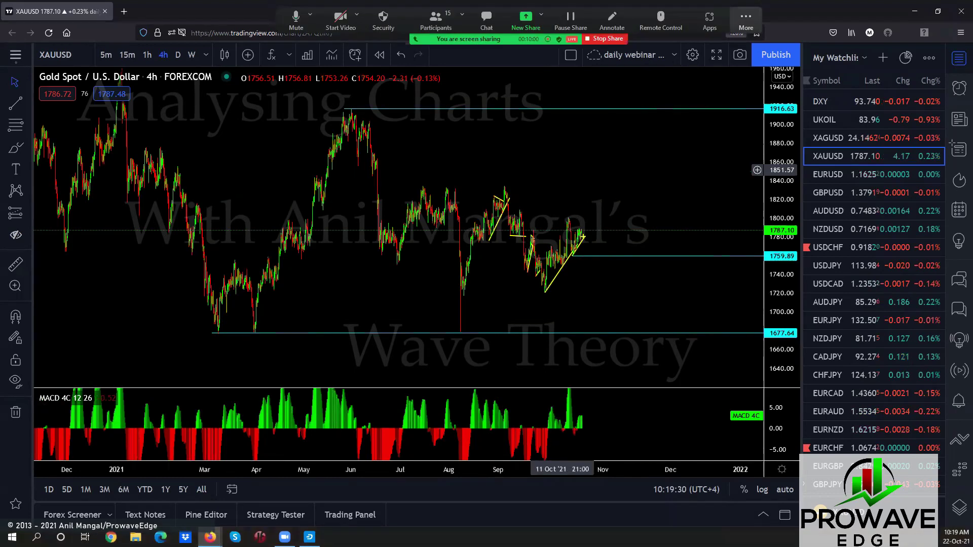
mouse_move(594, 217)
mouse_down()
mouse_move(616, 303)
mouse_move(668, 108)
mouse_up()
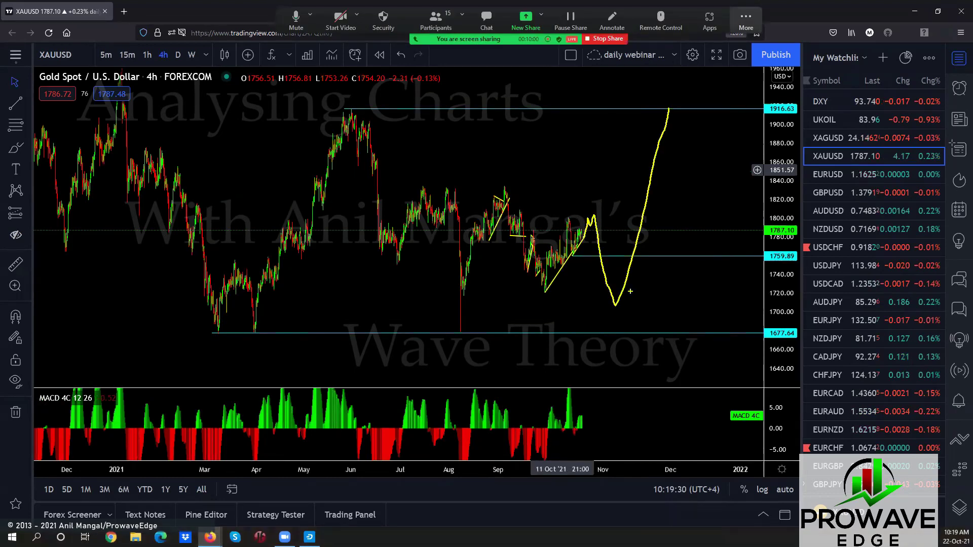
Step: Trace falling lines from gold's September high and late-September low, and sketch another rally to about 1880
drag(512, 186, 603, 214)
drag(549, 286, 616, 306)
mouse_move(594, 219)
mouse_down()
mouse_move(621, 334)
mouse_move(694, 143)
mouse_up()
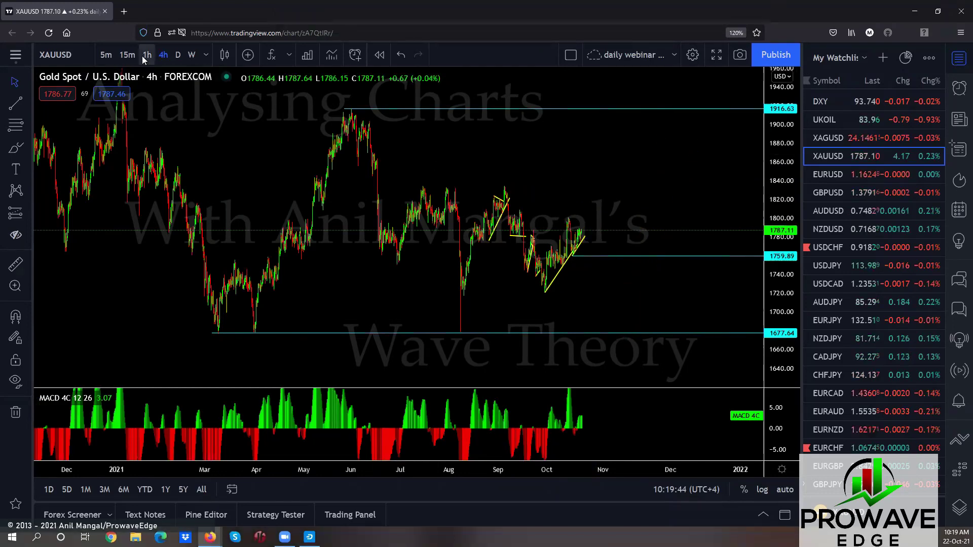
Step: Switch gold to the 1-hour timeframe and frame the price action since mid-September
click(147, 55)
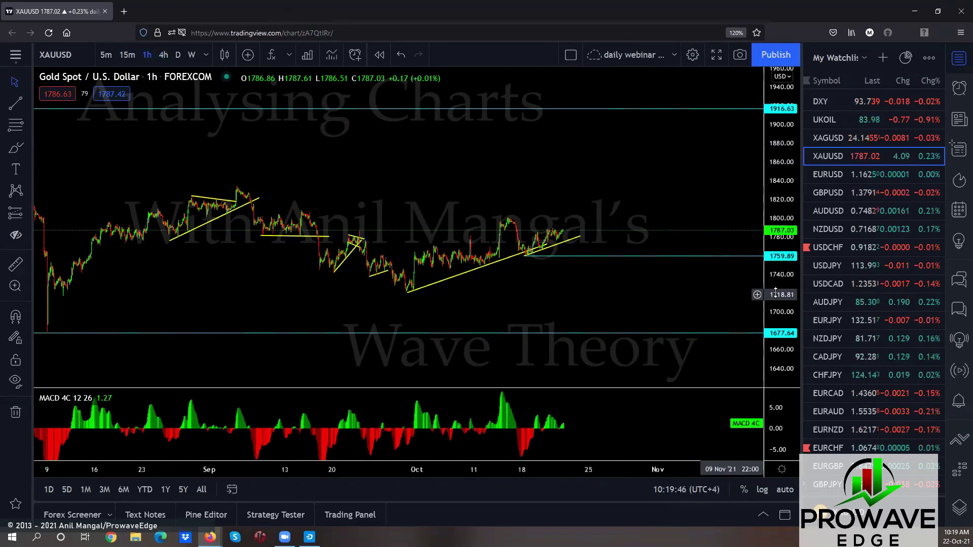
drag(775, 291, 567, 270)
scroll(529, 291, up, 2)
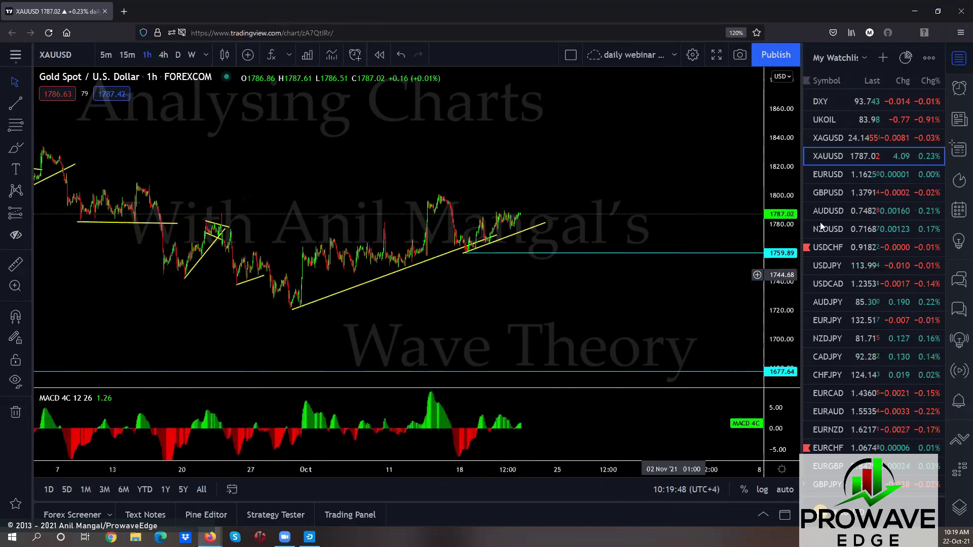
Step: Open the EURUSD chart, mark support at about 1.1613, and sketch rallies from there to about 1.1680 and 1.1695
click(826, 174)
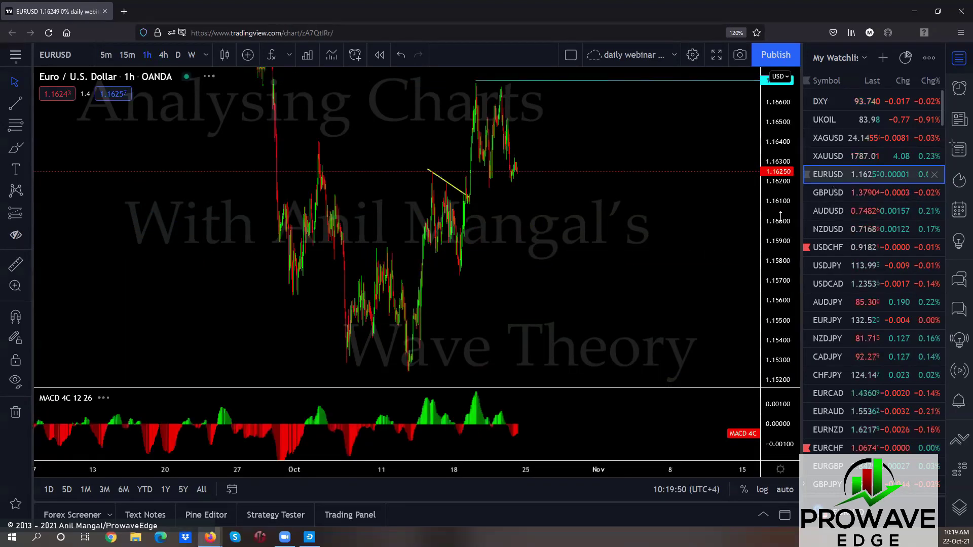
scroll(656, 280, up, 3)
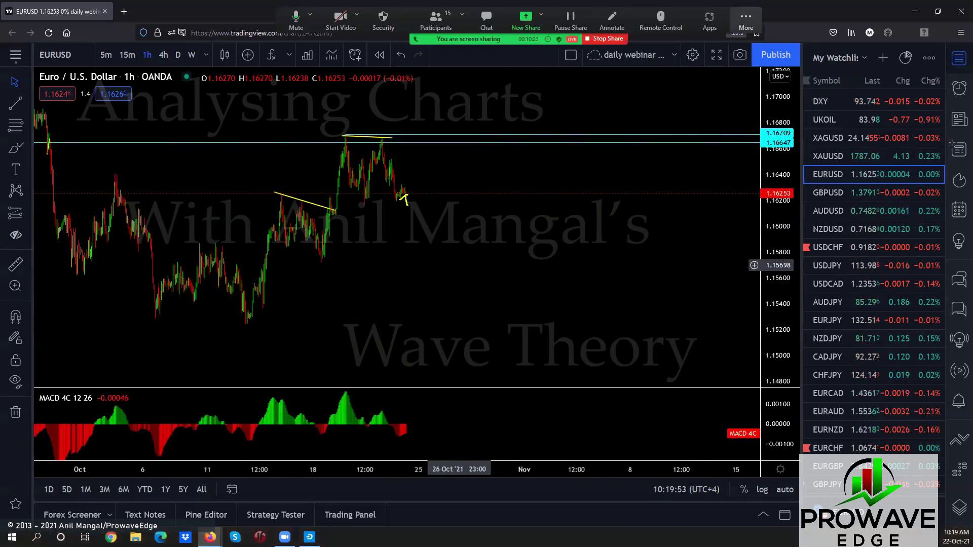
drag(413, 206, 430, 123)
drag(348, 207, 405, 209)
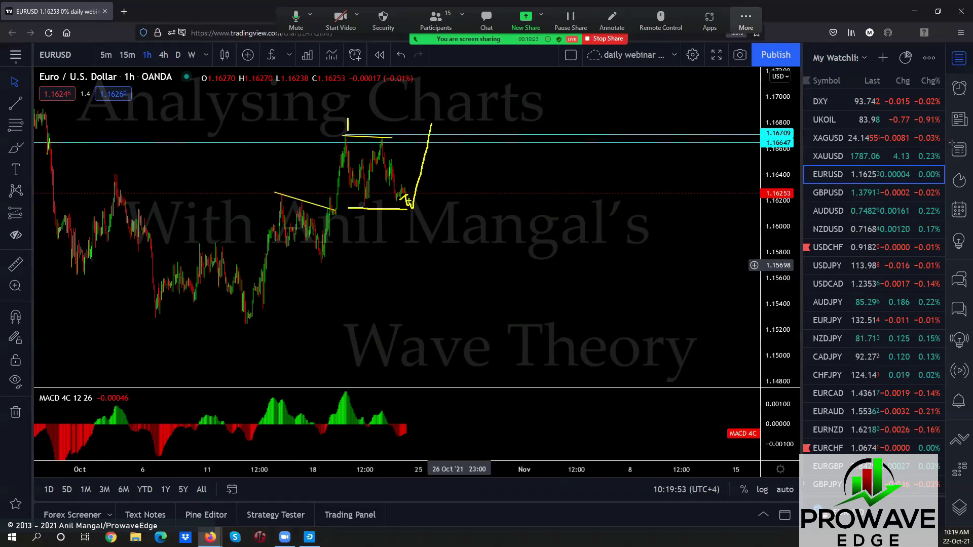
mouse_move(407, 201)
mouse_down()
mouse_move(432, 116)
mouse_move(403, 149)
mouse_move(408, 202)
mouse_move(431, 104)
mouse_up()
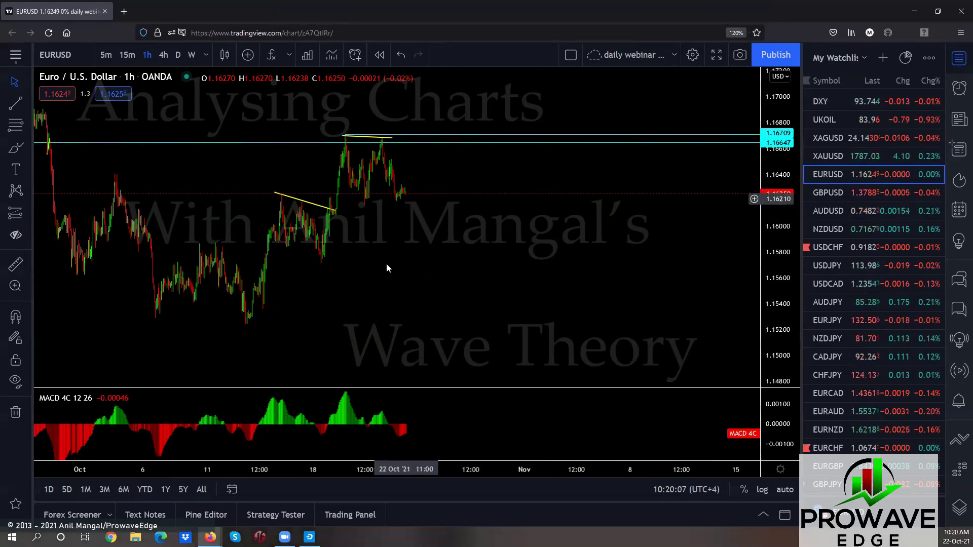
scroll(465, 269, down, 5)
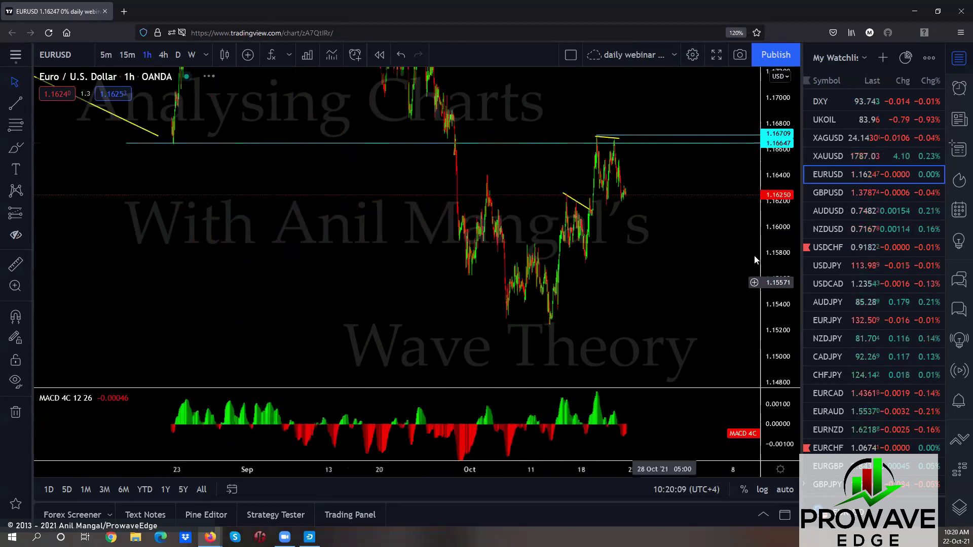
drag(631, 324, 537, 350)
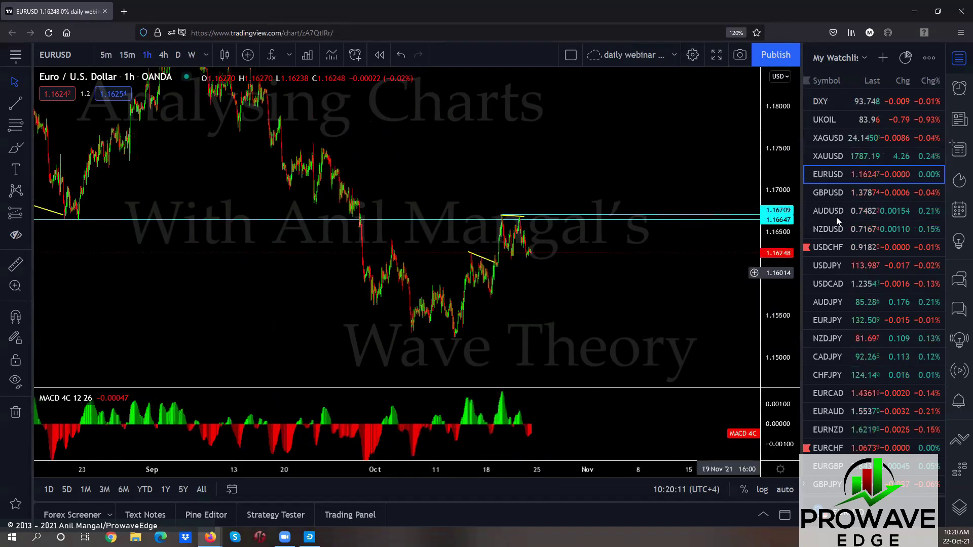
Step: Open the GBPUSD chart and sketch an overlapping decline from 1.3836 to about 1.3735 followed by a rally to about 1.3880
click(831, 194)
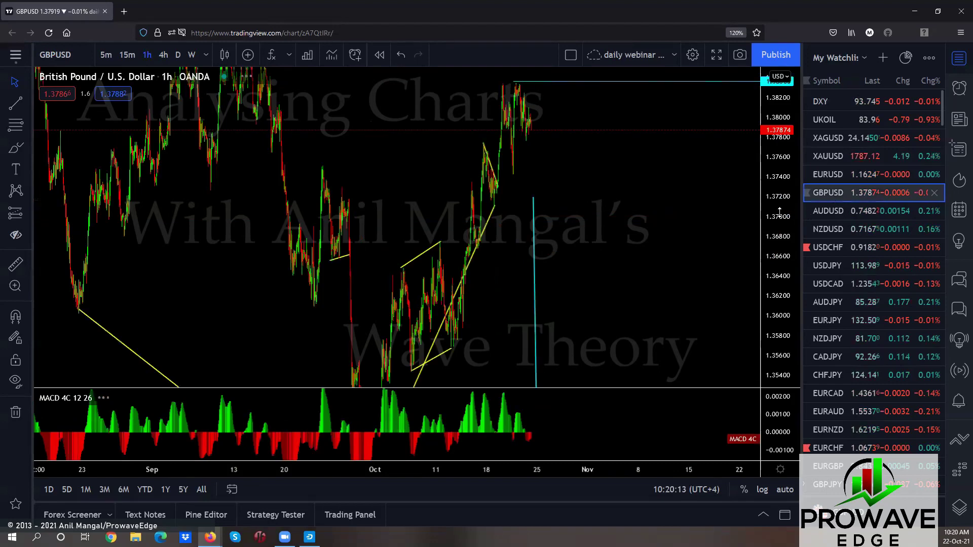
scroll(685, 284, up, 3)
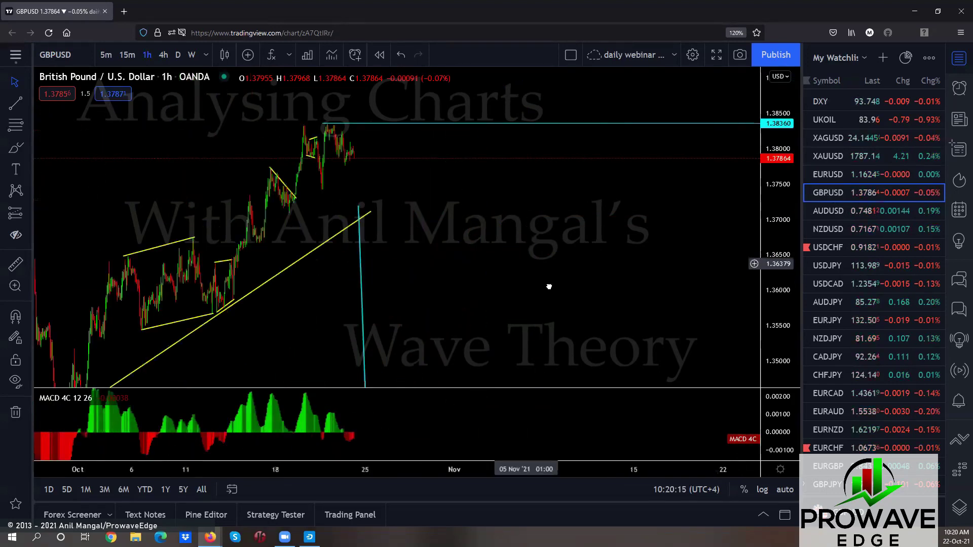
drag(549, 287, 665, 310)
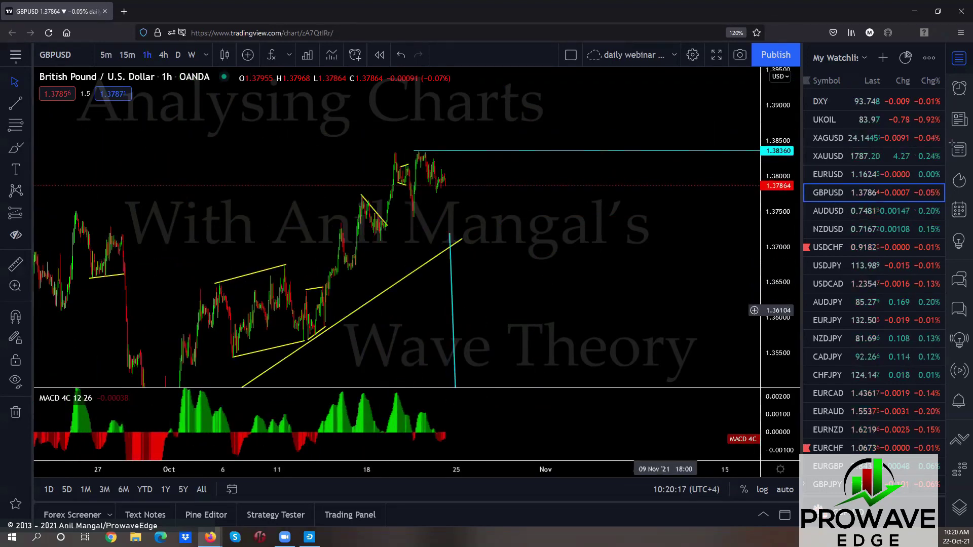
mouse_move(427, 184)
mouse_down()
mouse_move(438, 167)
mouse_move(454, 211)
mouse_move(476, 213)
mouse_move(480, 223)
mouse_move(498, 119)
mouse_up()
drag(425, 150, 477, 205)
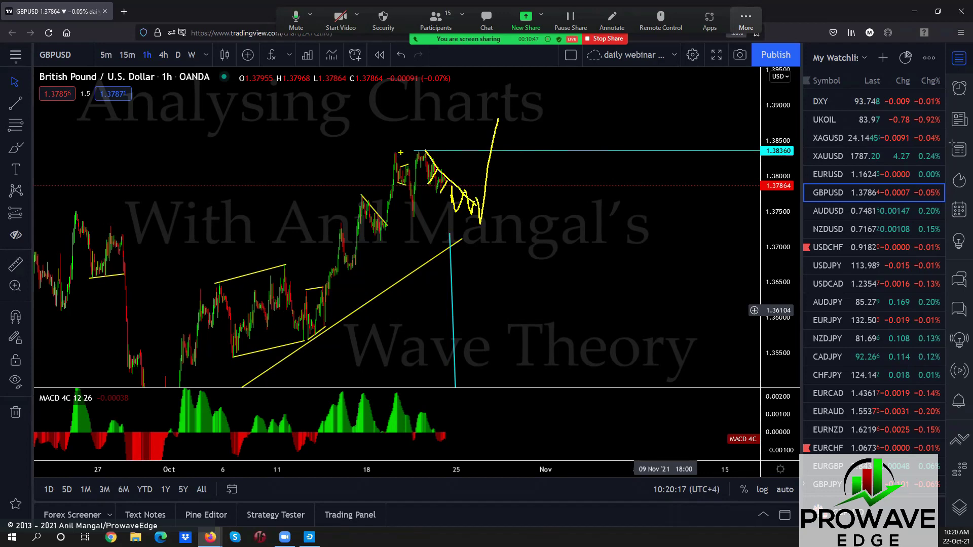
Step: Box GBPUSD's range between about 1.3836 and 1.3722, trace the rising channel leading into it, and clear the sketches
mouse_move(400, 153)
mouse_down()
mouse_move(448, 150)
mouse_move(489, 188)
mouse_move(423, 231)
mouse_up()
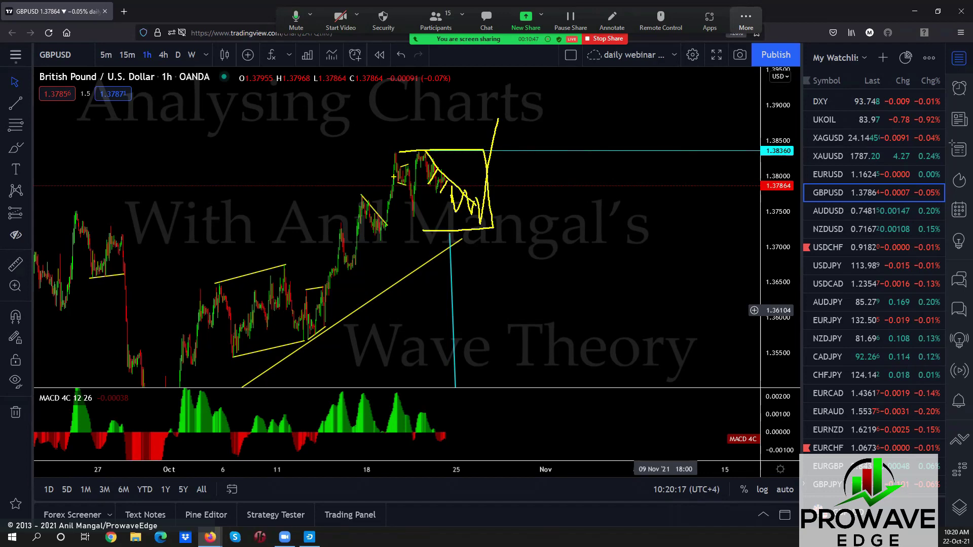
mouse_move(397, 161)
mouse_down()
mouse_move(415, 217)
mouse_move(420, 151)
mouse_move(338, 230)
mouse_up()
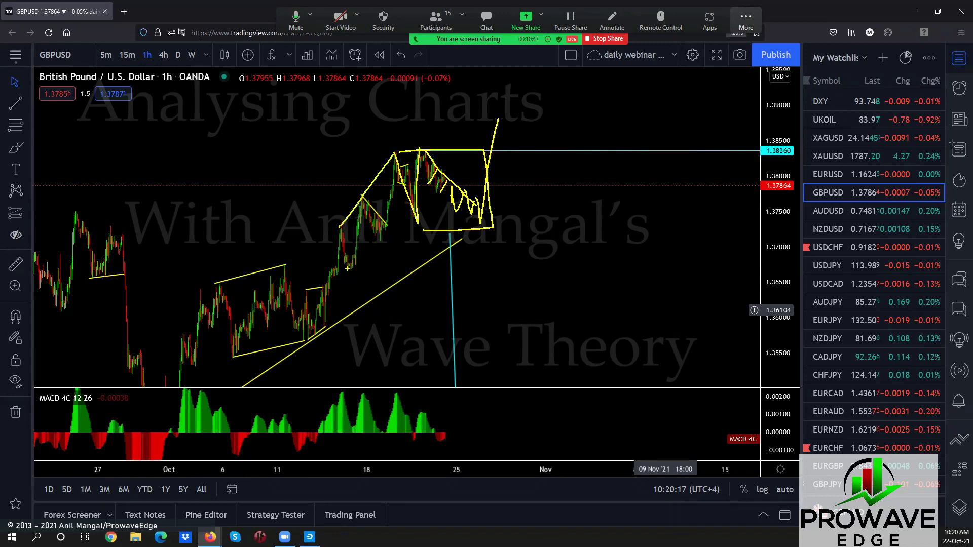
drag(347, 268, 421, 210)
mouse_move(423, 158)
mouse_down()
mouse_move(479, 161)
mouse_move(434, 188)
mouse_up()
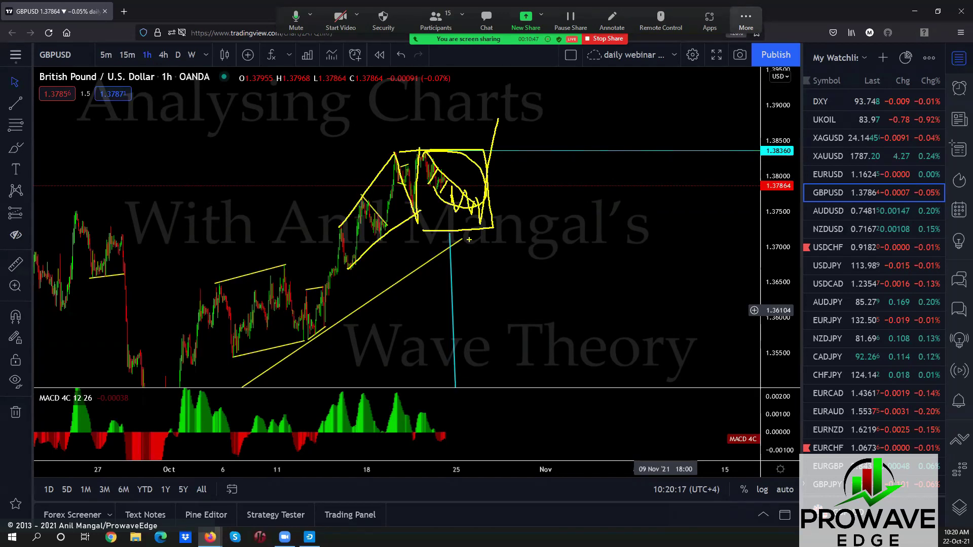
mouse_move(421, 148)
mouse_down()
mouse_move(461, 205)
mouse_move(487, 148)
mouse_move(502, 183)
mouse_move(404, 222)
mouse_up()
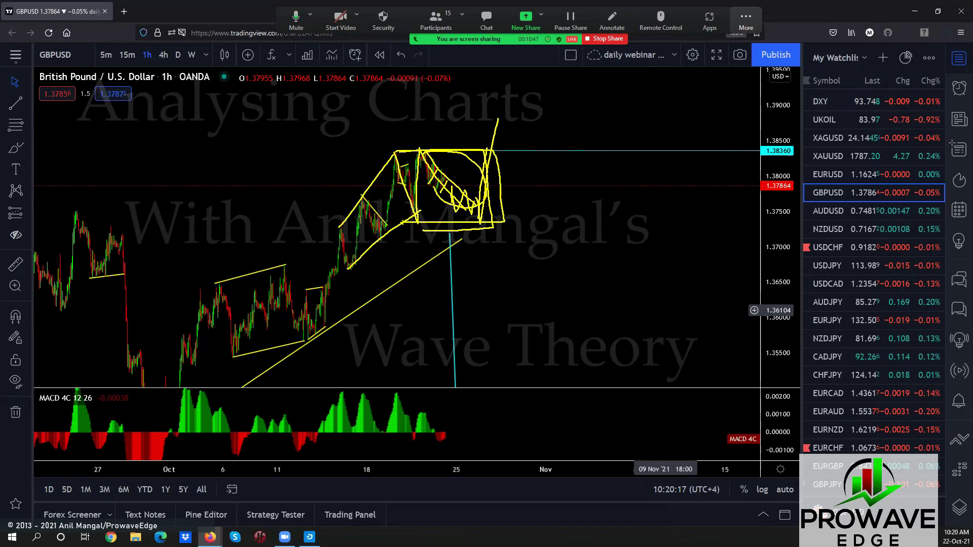
key(Escape)
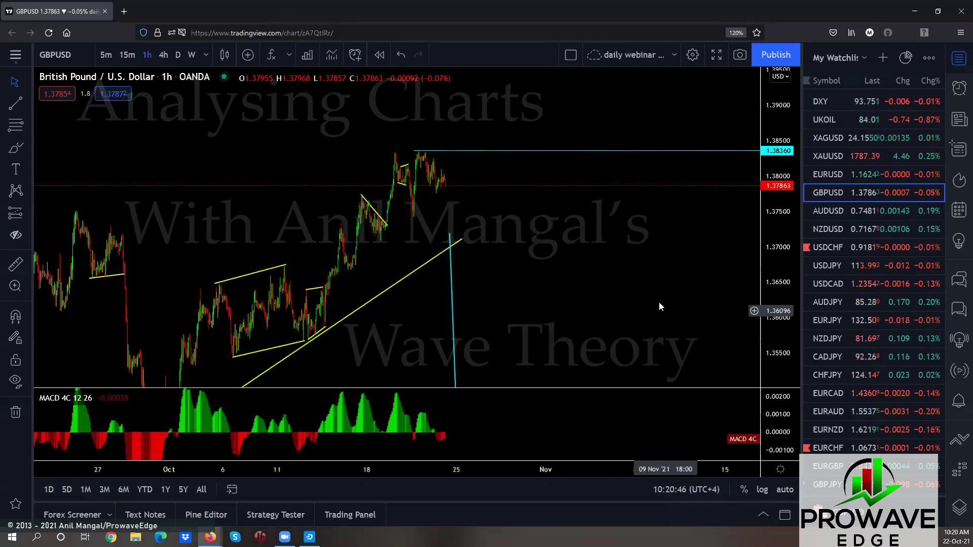
Step: Sketch GBPUSD falling to about 1.3725, rebounding, dipping and rallying to about 1.3905, with range lines at about 1.3836 and 1.3737
scroll(524, 290, up, 2)
drag(525, 293, 593, 302)
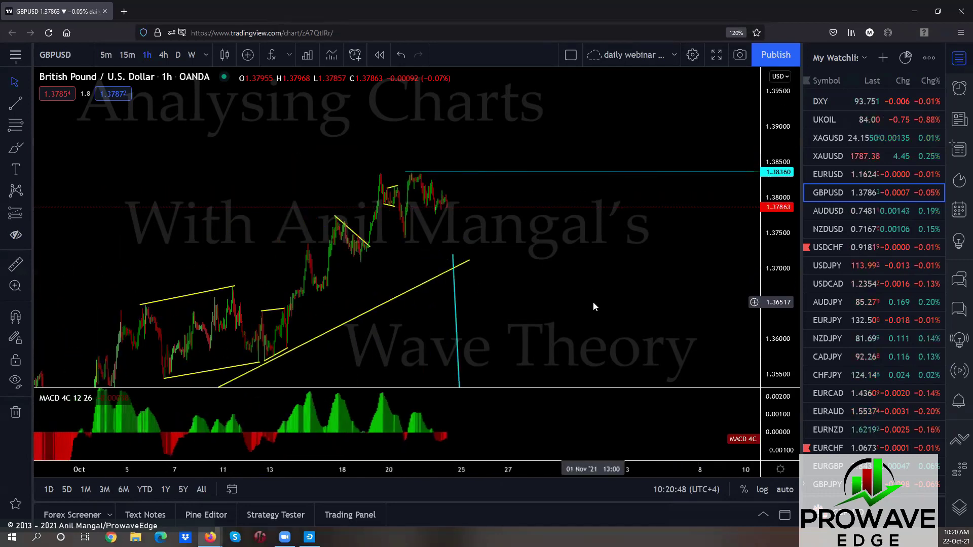
mouse_move(435, 216)
mouse_down()
mouse_move(443, 205)
mouse_move(447, 230)
mouse_up()
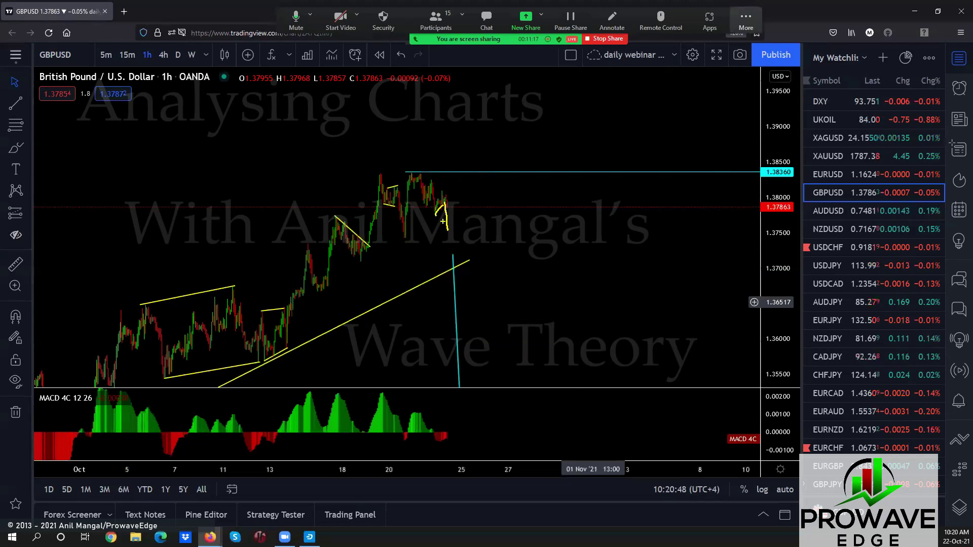
mouse_move(433, 186)
mouse_down()
mouse_move(448, 223)
mouse_move(468, 211)
mouse_move(476, 248)
mouse_move(496, 167)
mouse_move(509, 242)
mouse_move(527, 121)
mouse_up()
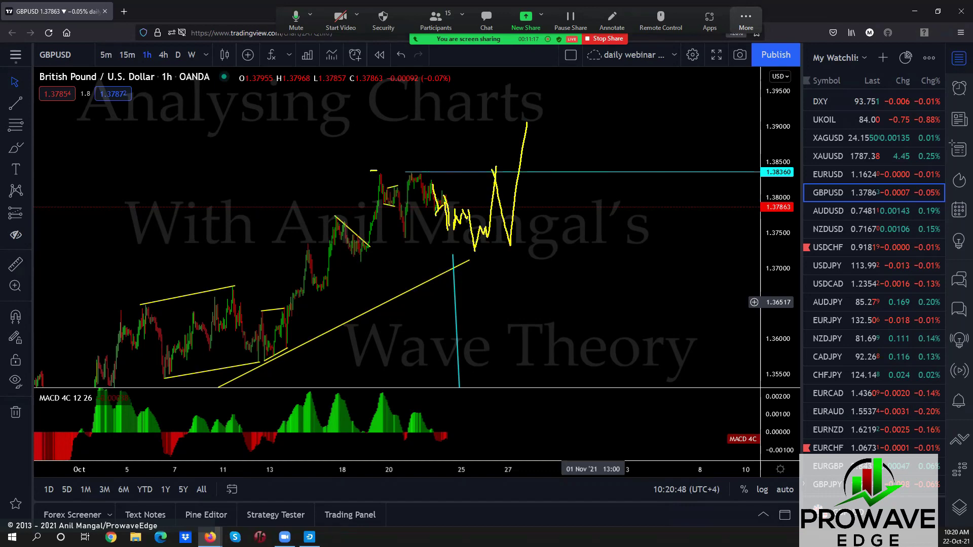
drag(377, 170, 499, 173)
drag(405, 242, 541, 248)
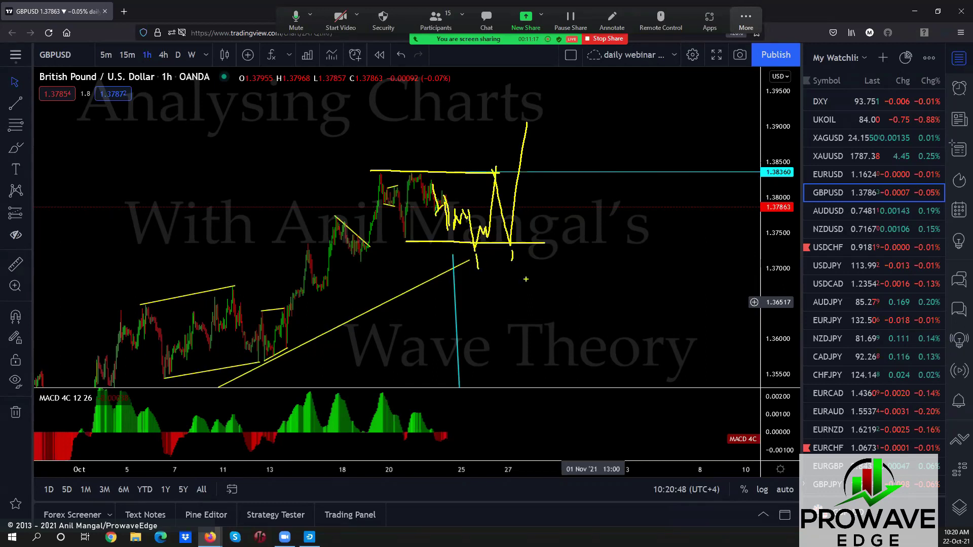
Step: Open the AUDUSD chart, box the range between about 0.7503 and 0.7458, and sketch choppy moves breaking down to about 0.7367
click(826, 210)
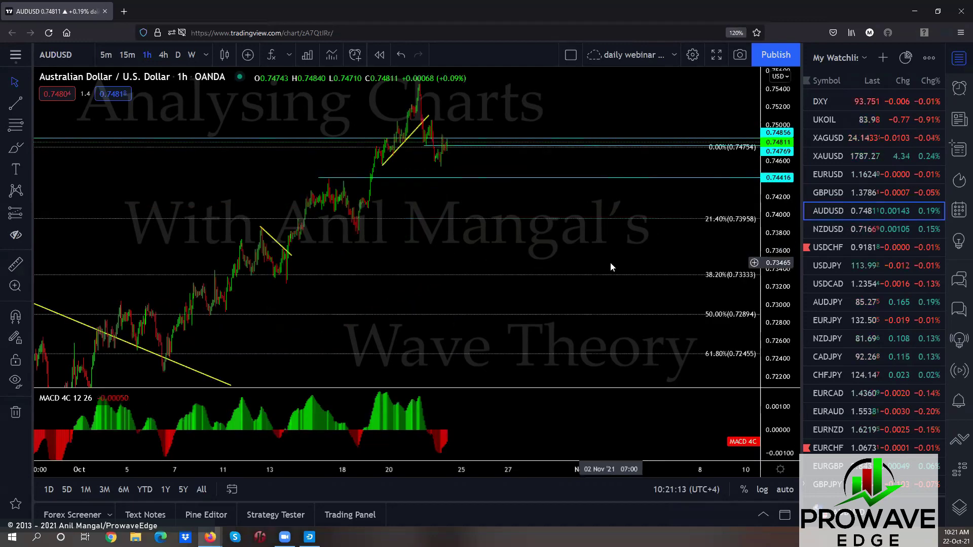
scroll(610, 262, up, 3)
drag(481, 199, 490, 298)
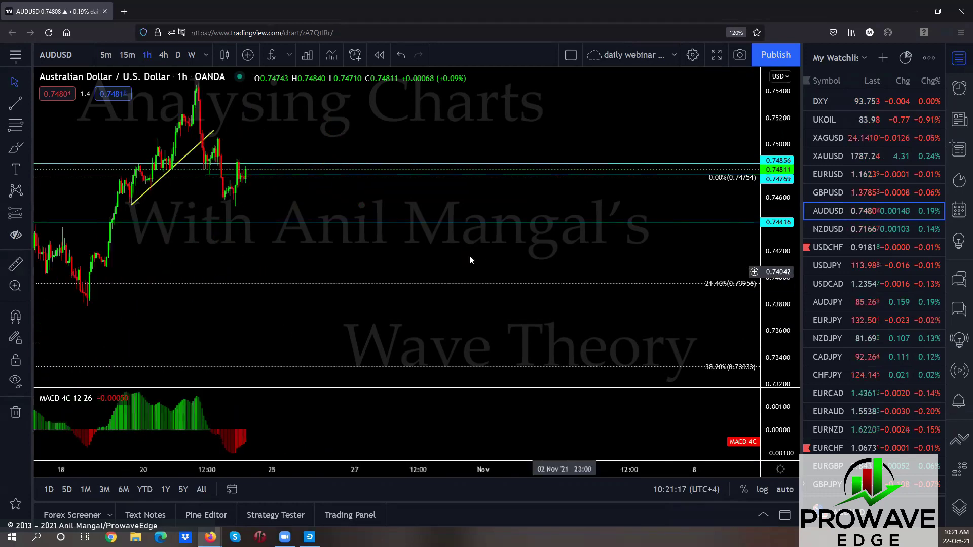
scroll(469, 254, up, 2)
drag(285, 208, 458, 233)
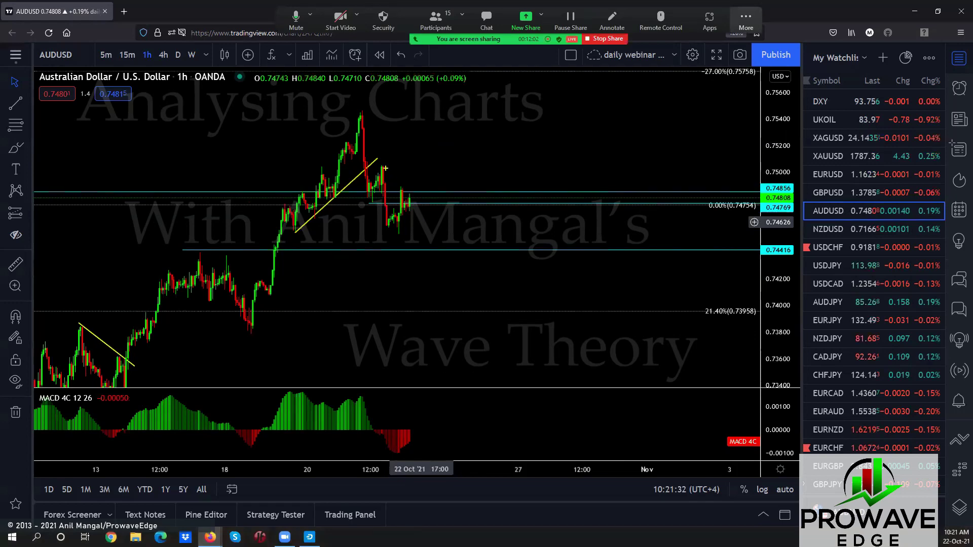
mouse_move(386, 168)
mouse_down()
mouse_move(462, 174)
mouse_move(375, 229)
mouse_up()
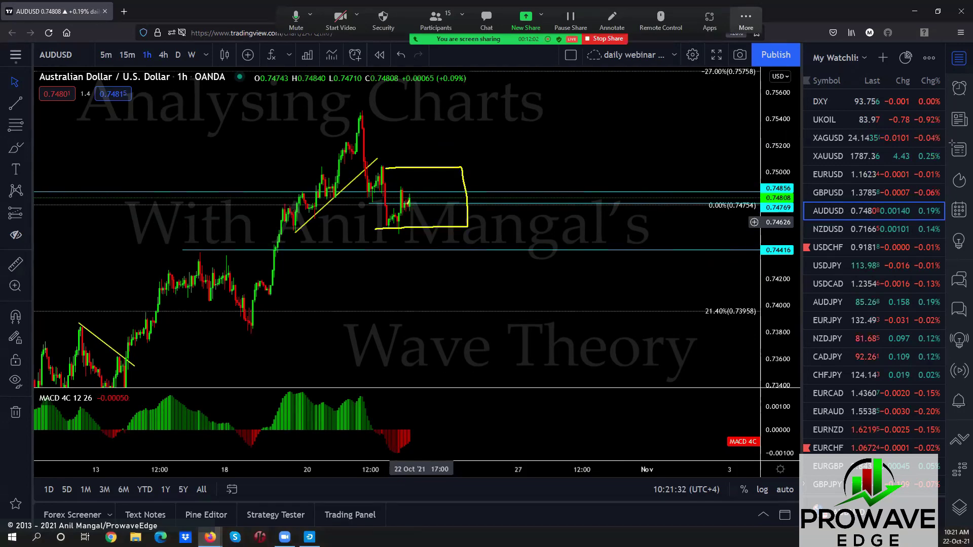
mouse_move(410, 202)
mouse_down()
mouse_move(416, 217)
mouse_move(438, 202)
mouse_move(460, 349)
mouse_move(471, 325)
mouse_up()
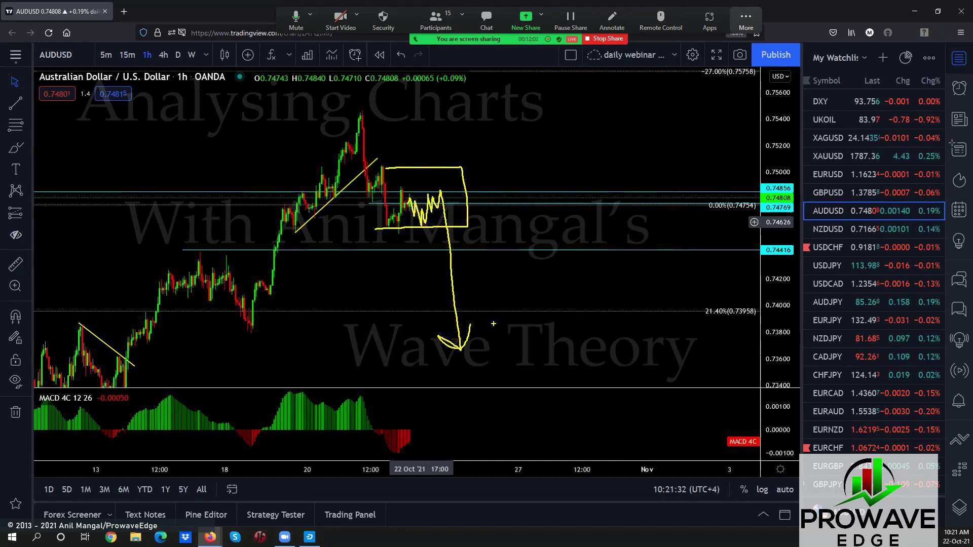
Step: Trace AUDUSD's decline from about 0.7544 to 0.7456, mark its support and sketch a break from the range to below 0.7340
drag(357, 113, 388, 231)
mouse_move(383, 180)
mouse_down()
mouse_move(367, 208)
mouse_move(382, 167)
mouse_up()
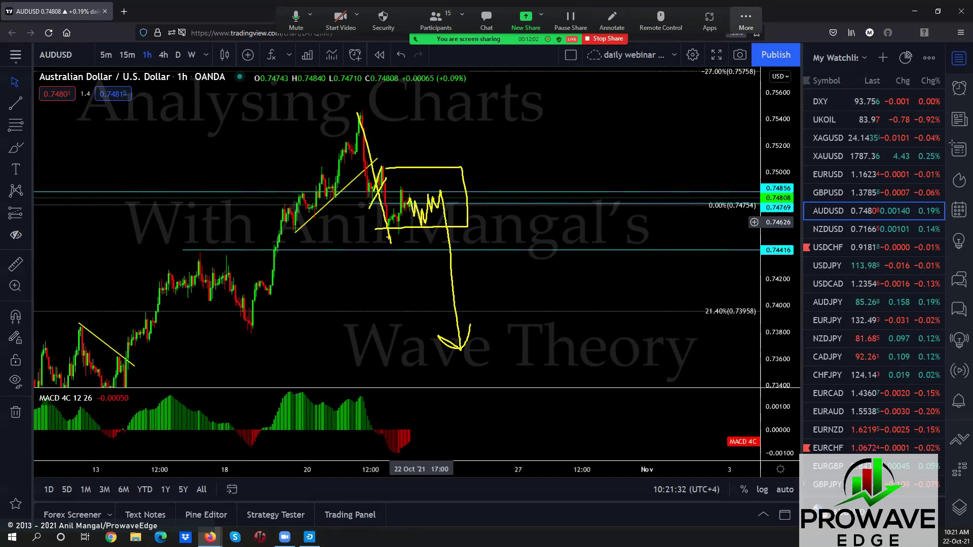
mouse_move(390, 229)
mouse_down()
mouse_move(459, 205)
mouse_move(398, 223)
mouse_move(416, 230)
mouse_up()
drag(454, 195, 496, 431)
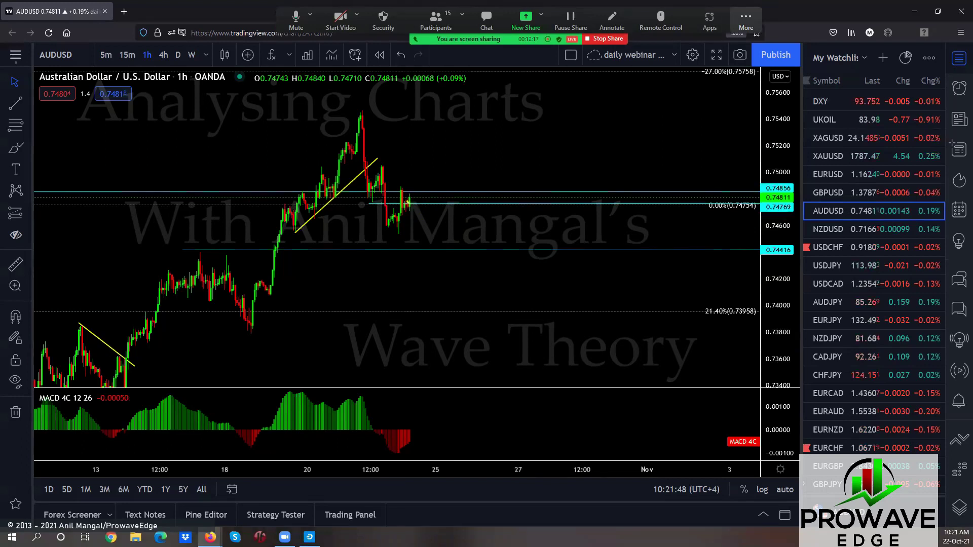
Step: Sketch an overlapping AUDUSD rally to about 0.7538, a drop to 0.7458 and a rise above 0.7576, with a line at the recent high
drag(408, 202, 467, 145)
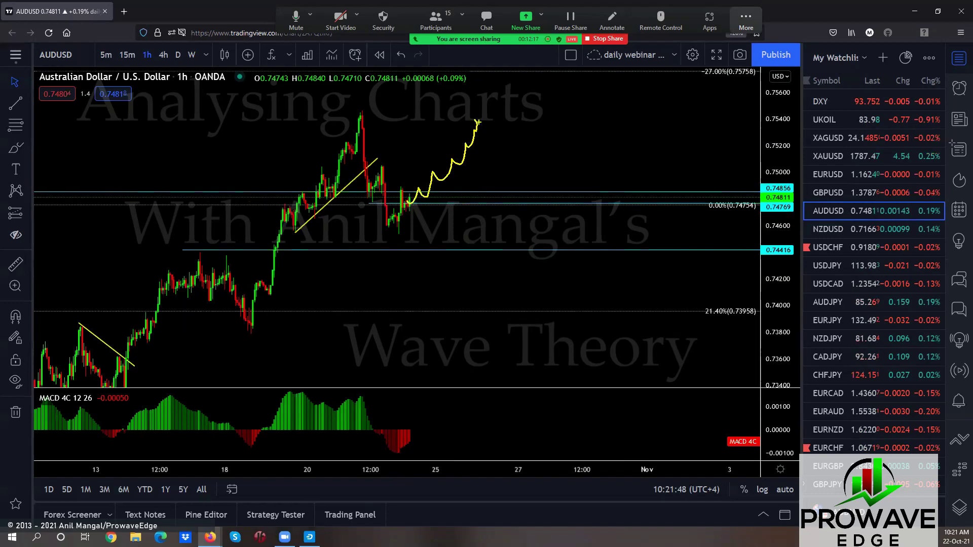
mouse_move(477, 122)
mouse_down()
mouse_move(501, 220)
mouse_move(580, 63)
mouse_up()
drag(369, 114, 458, 118)
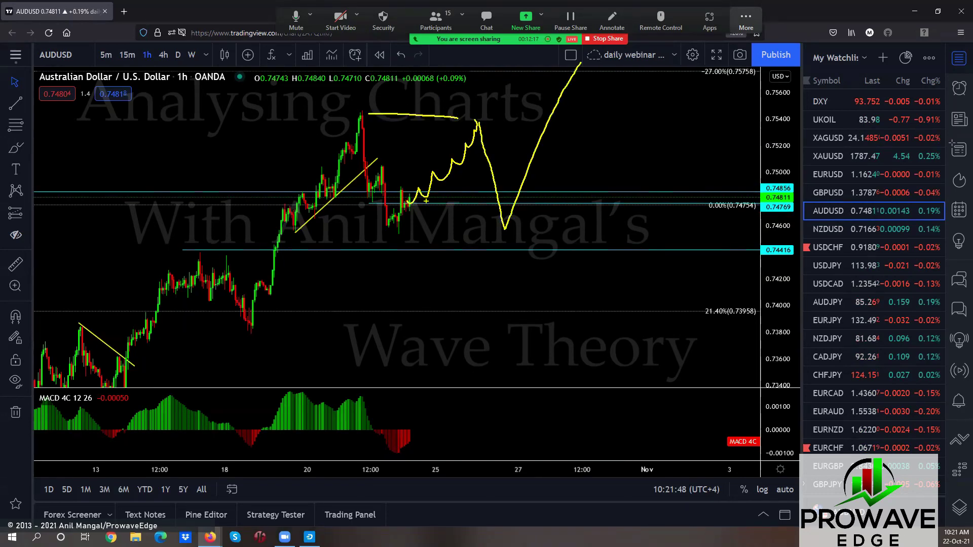
Step: Mark AUDUSD's recent low at about 0.7457, trace the last down leg and sketch a fall to about 0.7368
drag(399, 230, 487, 230)
mouse_move(383, 167)
mouse_down()
mouse_move(484, 186)
mouse_move(379, 219)
mouse_up()
drag(464, 187, 488, 349)
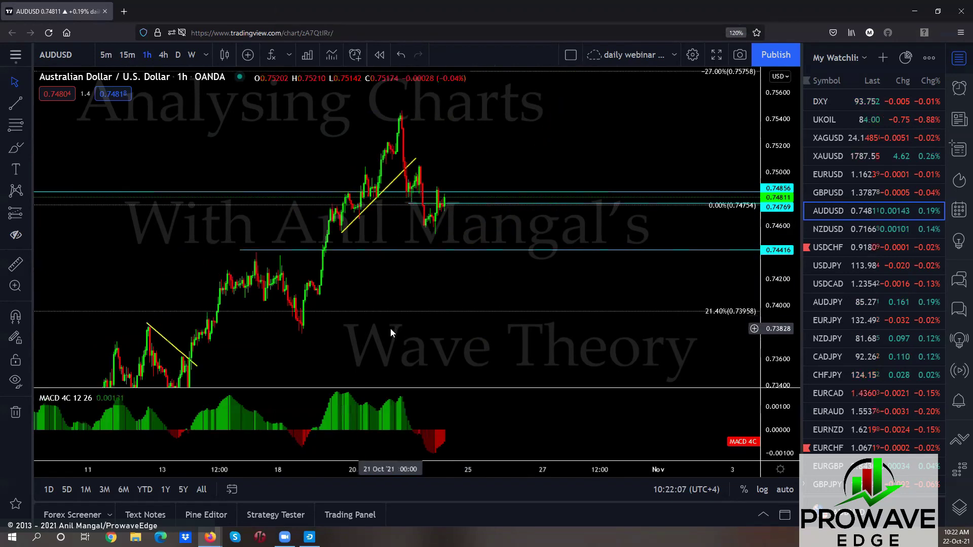
Step: Show AUDUSD on the 4-hour timeframe and trace the July decline from about 0.7590 to 0.7300, outlining its mid-way correction
click(162, 55)
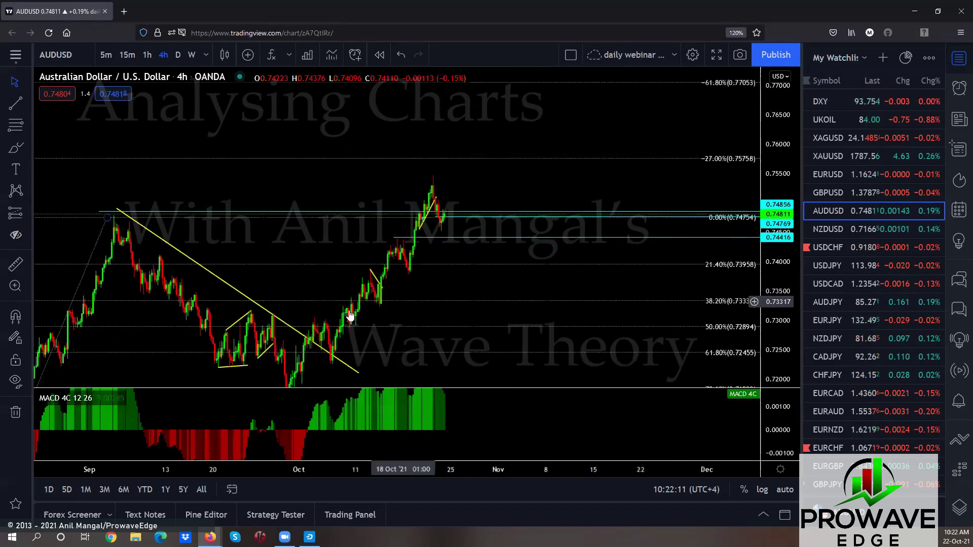
scroll(453, 154, down, 2)
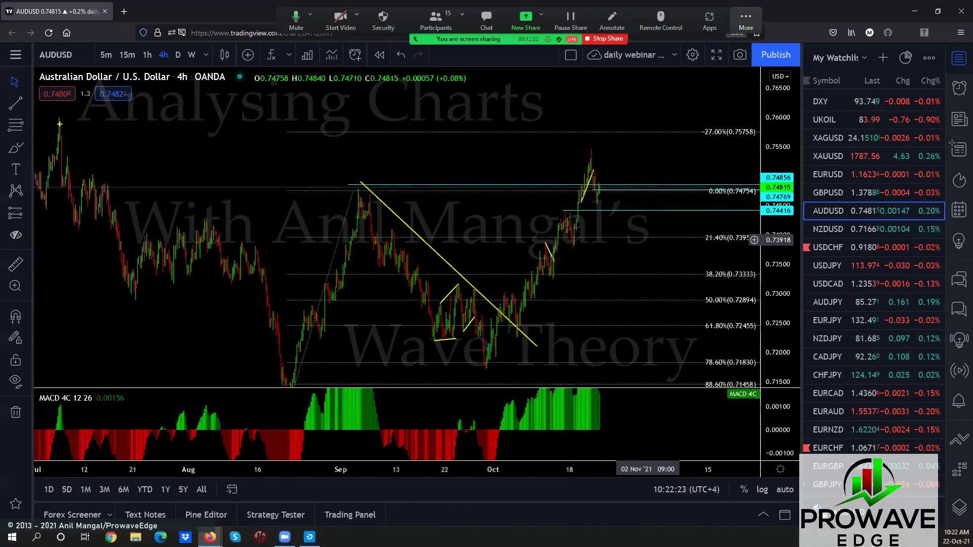
mouse_move(59, 123)
mouse_down()
mouse_move(73, 220)
mouse_move(89, 174)
mouse_move(93, 222)
mouse_up()
drag(101, 180, 127, 290)
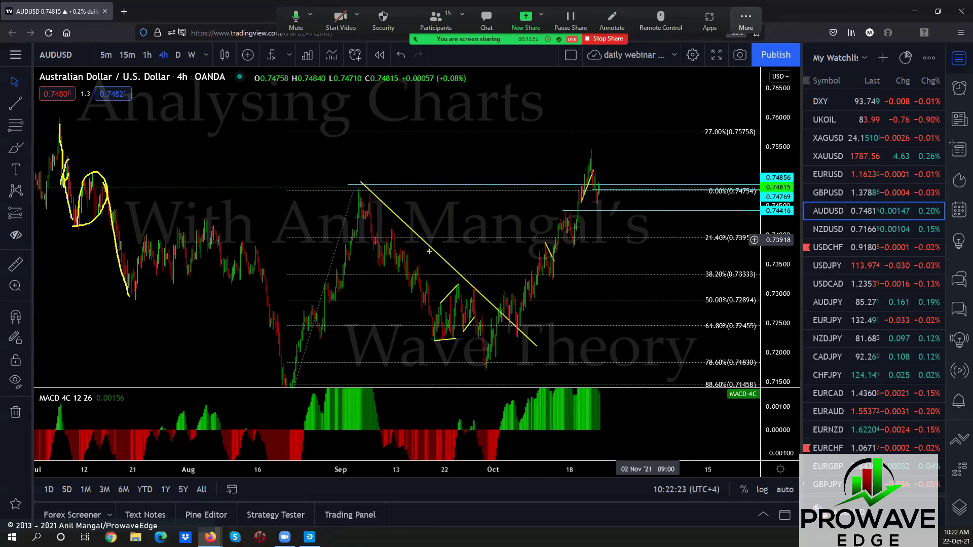
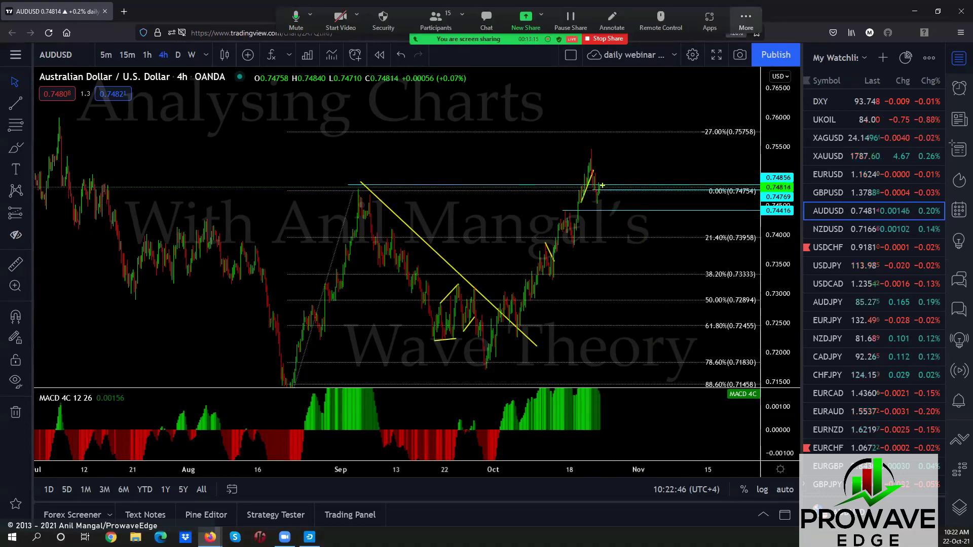
Step: Sketch a stepped AUDUSD fall from about 0.7485 to 0.7282 and outline the July and late-August consolidations
drag(612, 195, 643, 304)
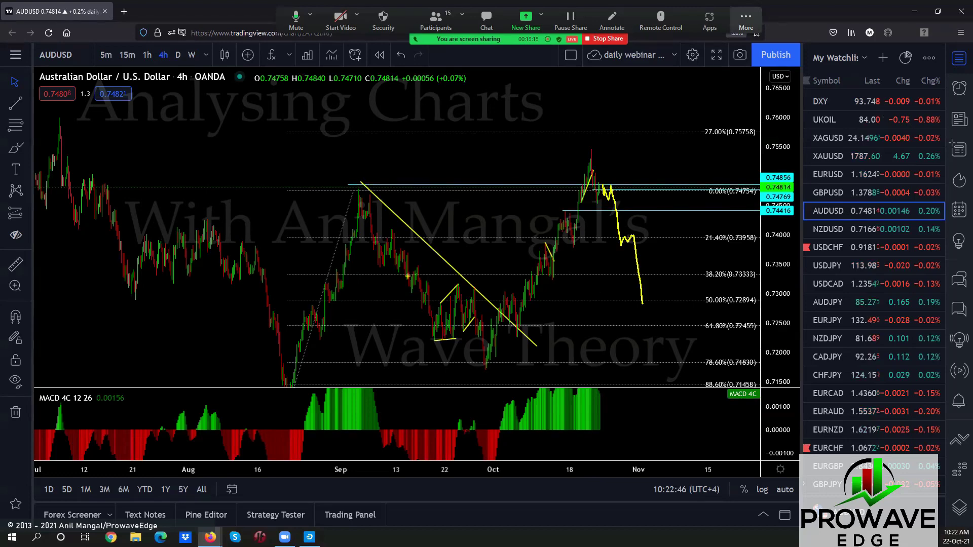
mouse_move(307, 306)
mouse_down()
mouse_move(324, 307)
mouse_move(321, 332)
mouse_up()
mouse_move(106, 188)
mouse_down()
mouse_move(75, 209)
mouse_move(99, 188)
mouse_up()
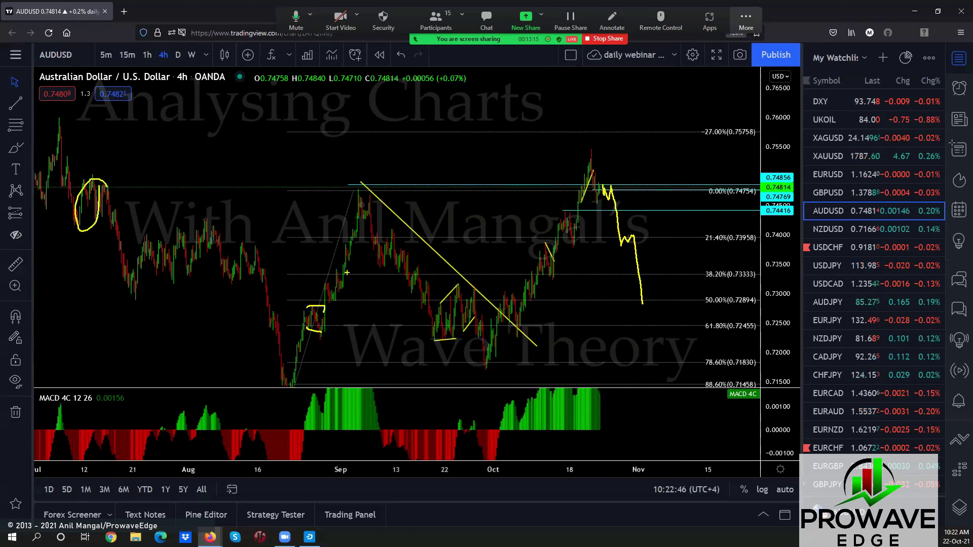
Step: Mark the successive pullbacks within AUDUSD's October rally and point to the one near 0.7440
drag(513, 293, 528, 308)
drag(536, 250, 552, 264)
drag(562, 212, 581, 220)
drag(504, 206, 554, 201)
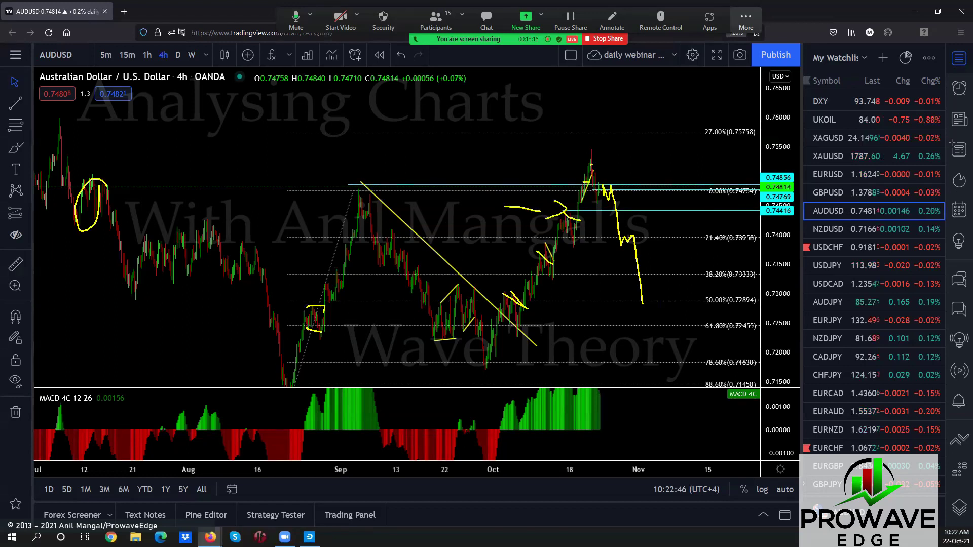
Step: Sketch steep AUDUSD drops from the October high to below 0.7150, with a rising stroke beneath the August and late-September lows
mouse_move(587, 150)
mouse_down()
mouse_move(628, 263)
mouse_move(652, 391)
mouse_up()
drag(274, 396, 512, 346)
drag(615, 144, 654, 470)
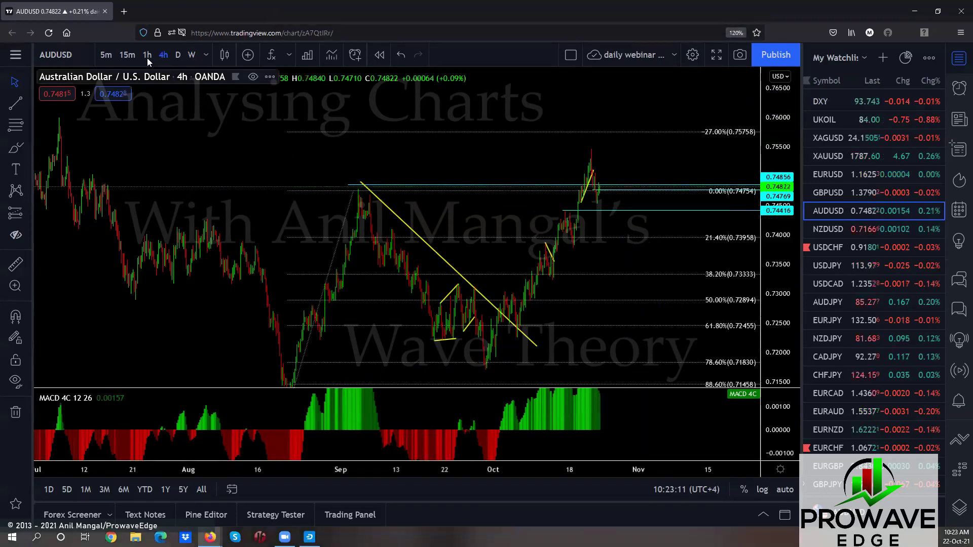
Step: On the hourly AUDUSD chart, move the lower support line to 0.74509 from the 21 October low and sketch a break below it
click(147, 55)
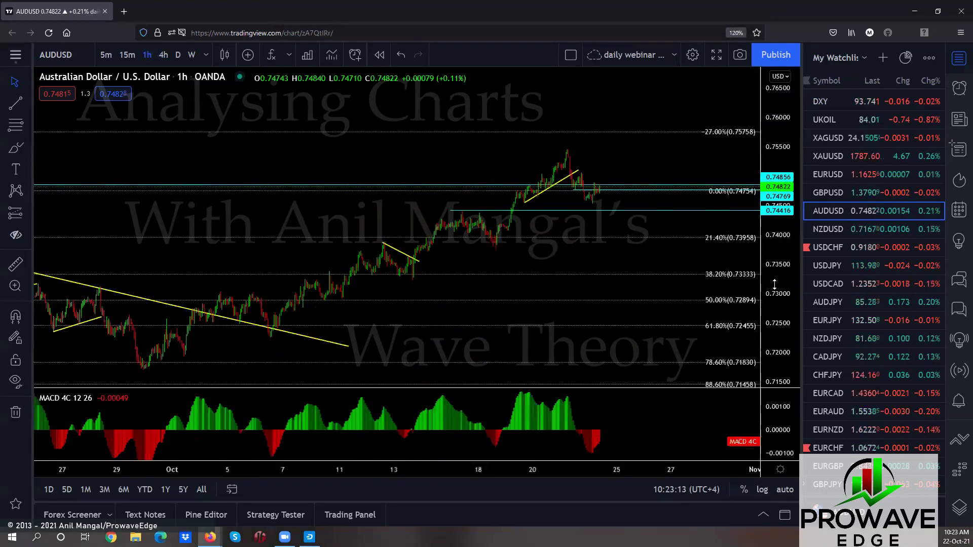
scroll(583, 228, up, 3)
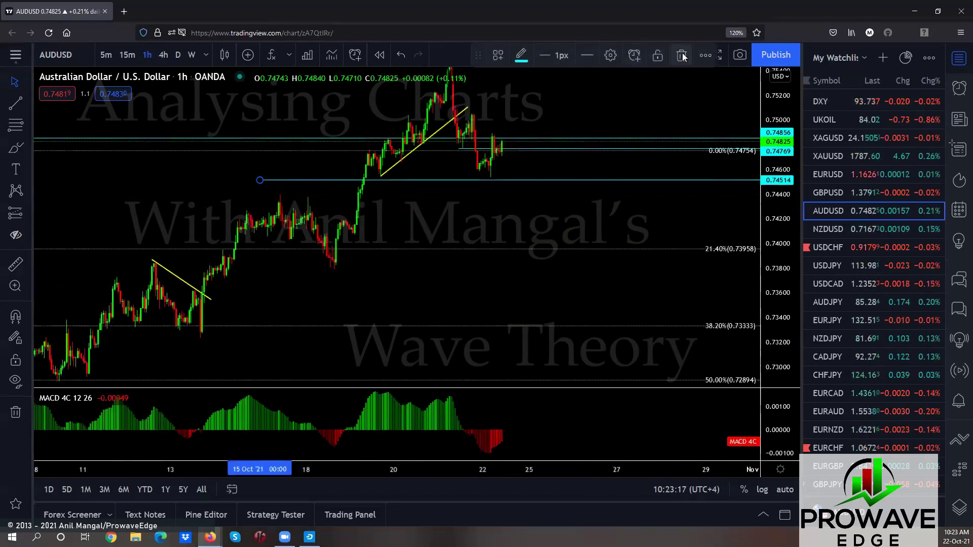
mouse_move(517, 181)
mouse_down()
mouse_move(476, 201)
mouse_move(466, 240)
mouse_up()
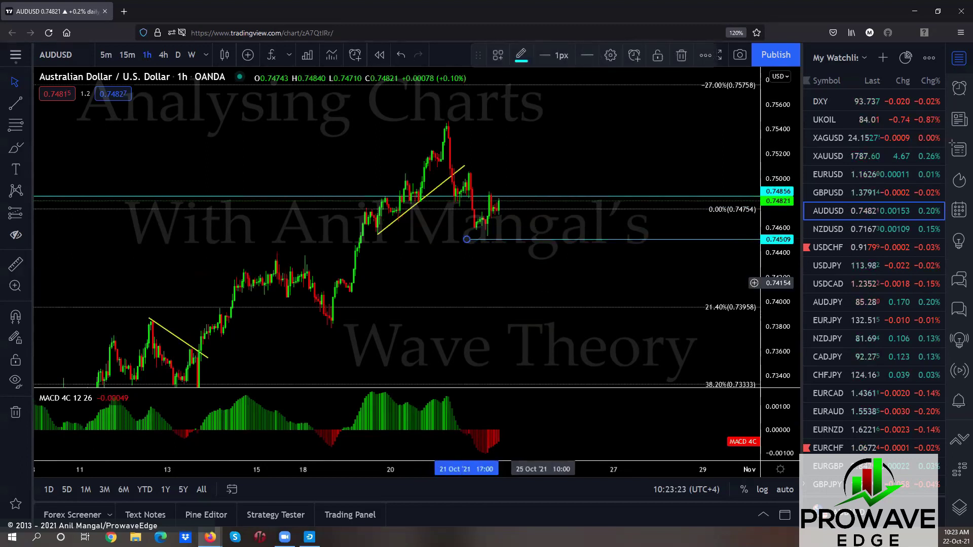
mouse_move(486, 237)
mouse_down()
mouse_move(489, 207)
mouse_move(529, 235)
mouse_move(529, 191)
mouse_move(504, 235)
mouse_move(536, 231)
mouse_move(558, 423)
mouse_up()
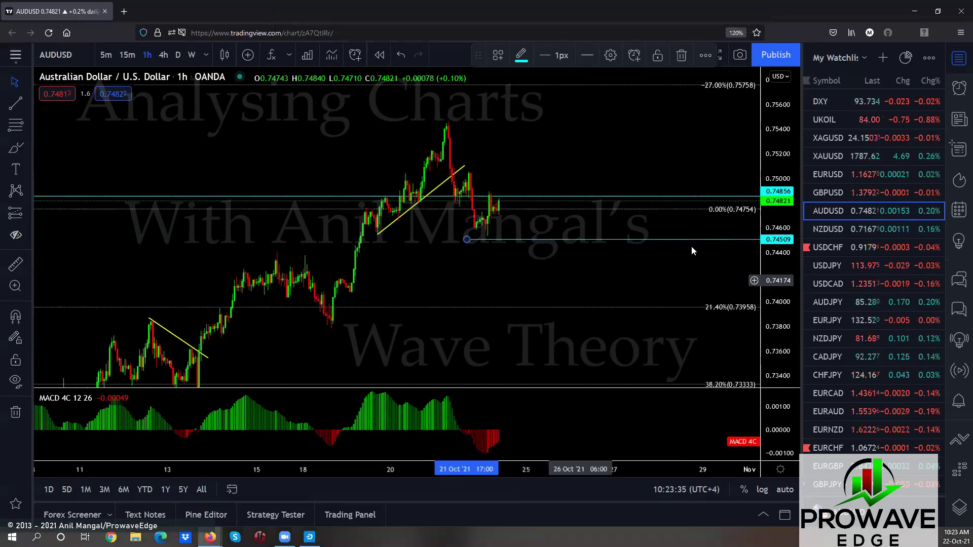
Step: Open the NZDUSD chart and sketch a rise from about 0.7173 to 0.7212, plus a path from the recent high ending near 0.7263
click(836, 230)
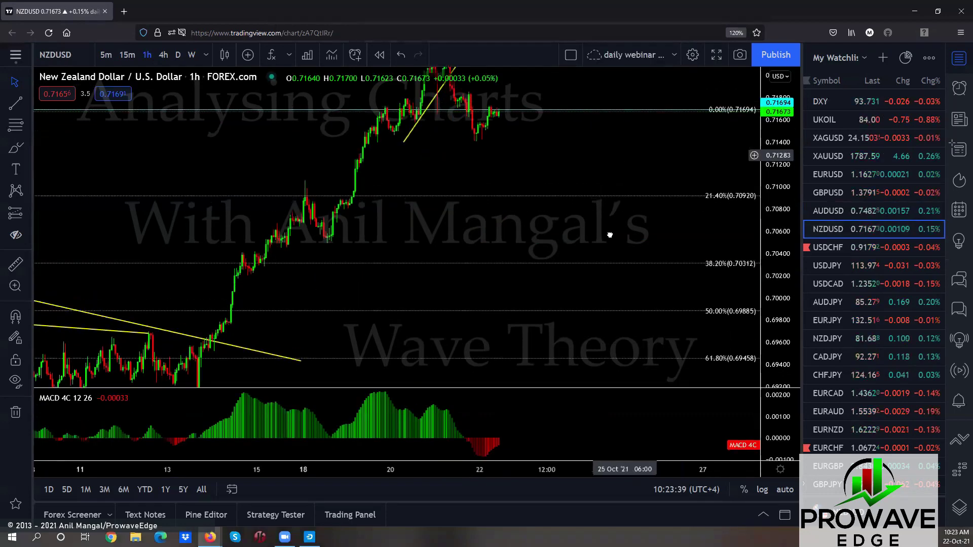
drag(605, 207, 605, 296)
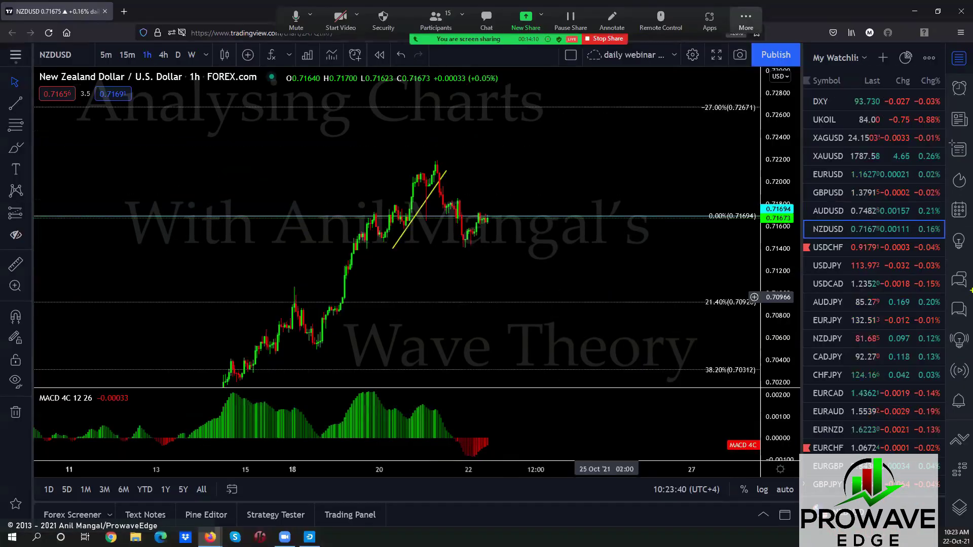
mouse_move(483, 212)
mouse_down()
mouse_move(489, 219)
mouse_move(476, 225)
mouse_move(509, 196)
mouse_move(521, 167)
mouse_up()
mouse_move(437, 163)
mouse_down()
mouse_move(530, 167)
mouse_move(545, 253)
mouse_move(606, 110)
mouse_up()
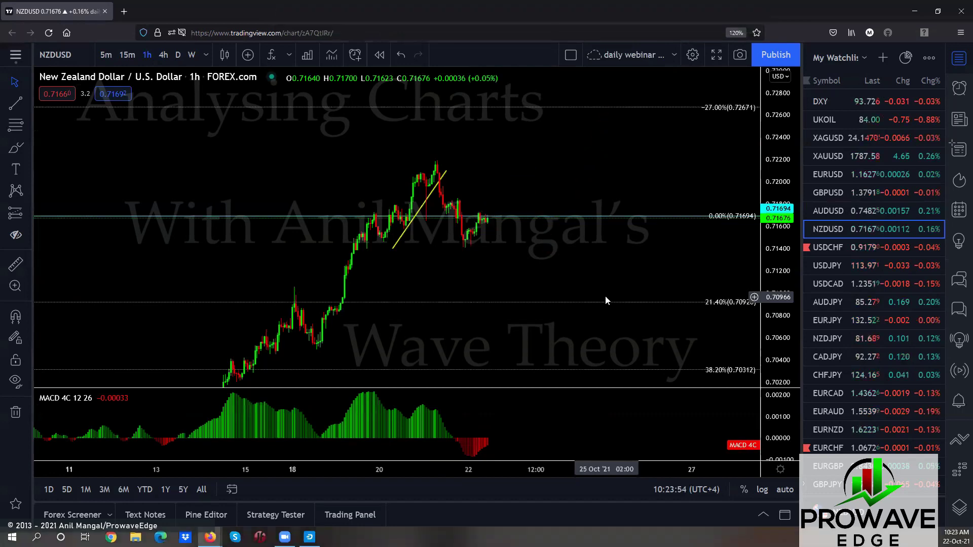
Step: Open USDCHF on the 4-hour timeframe, show the full channel and sketch a path from the current price ending near 0.9430
click(822, 247)
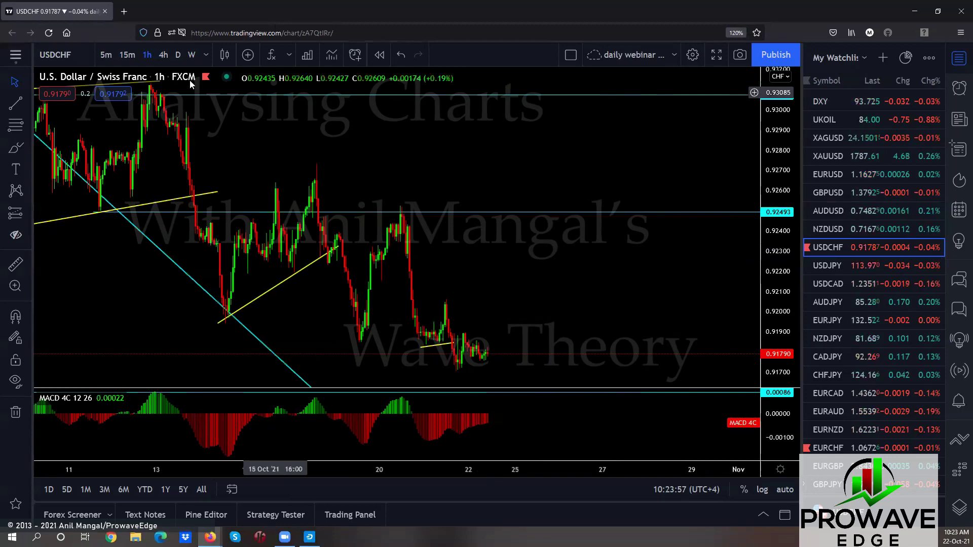
click(163, 54)
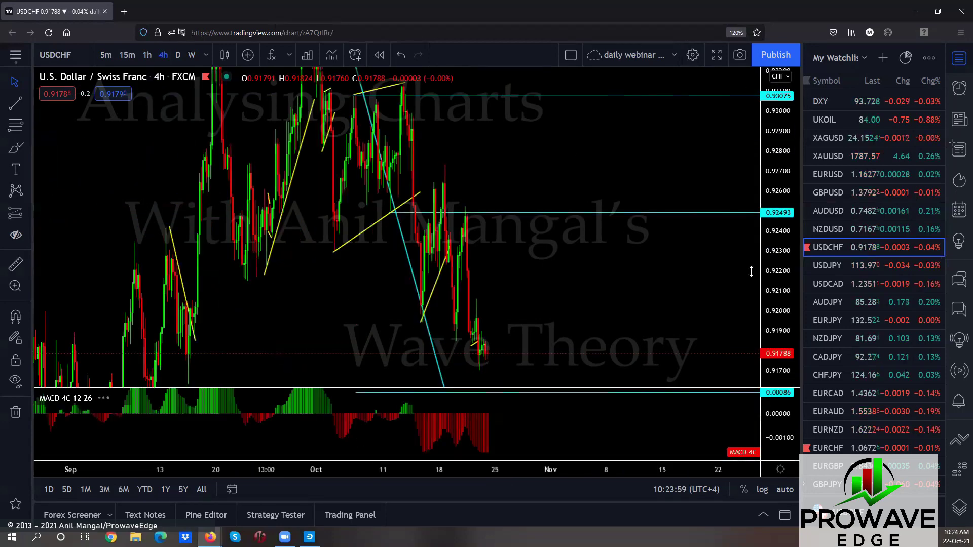
scroll(621, 264, down, 5)
scroll(652, 208, down, 8)
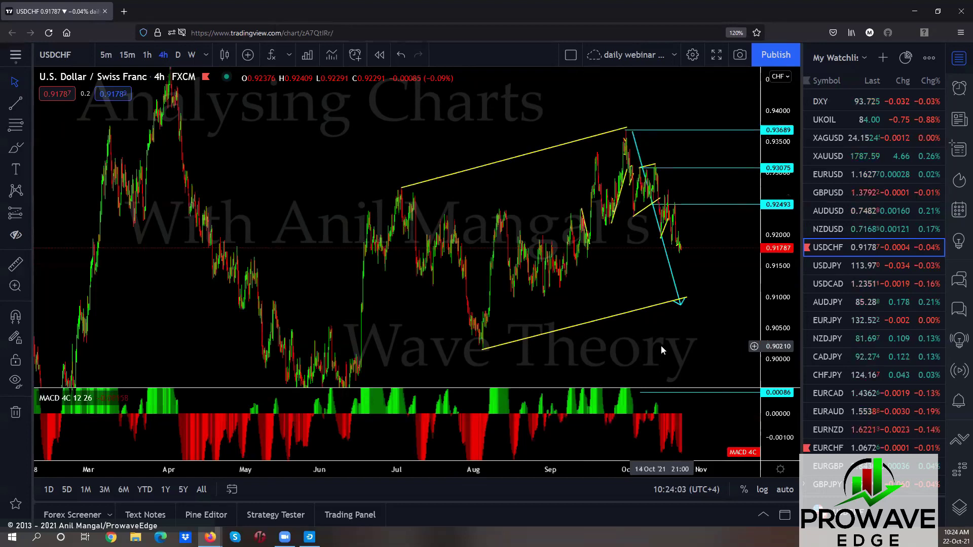
mouse_move(680, 243)
mouse_down()
mouse_move(702, 296)
mouse_move(743, 90)
mouse_up()
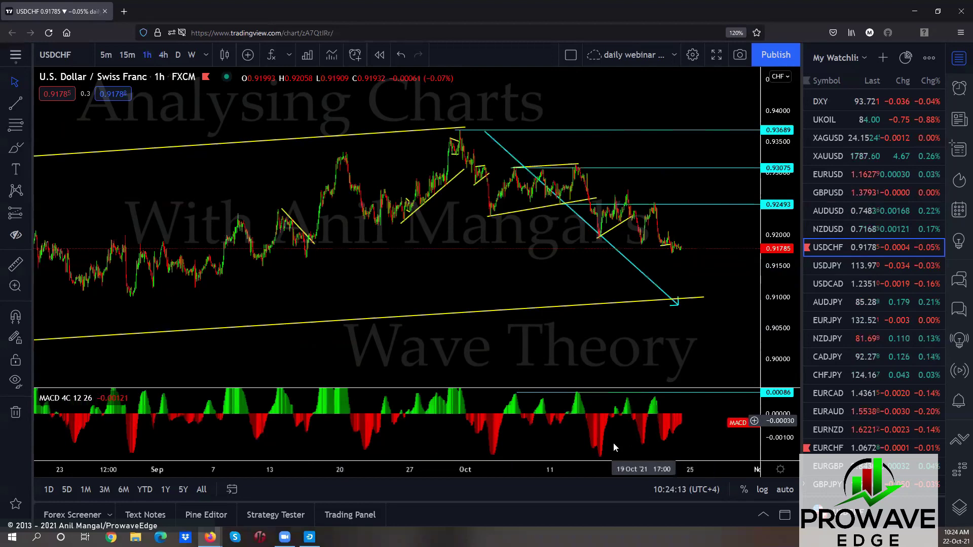
Step: On the hourly USDCHF chart, mark the latest consolidation and sketch a rise to about 0.9386 and descending strokes to about 0.9144 and 0.9097
drag(674, 367, 485, 343)
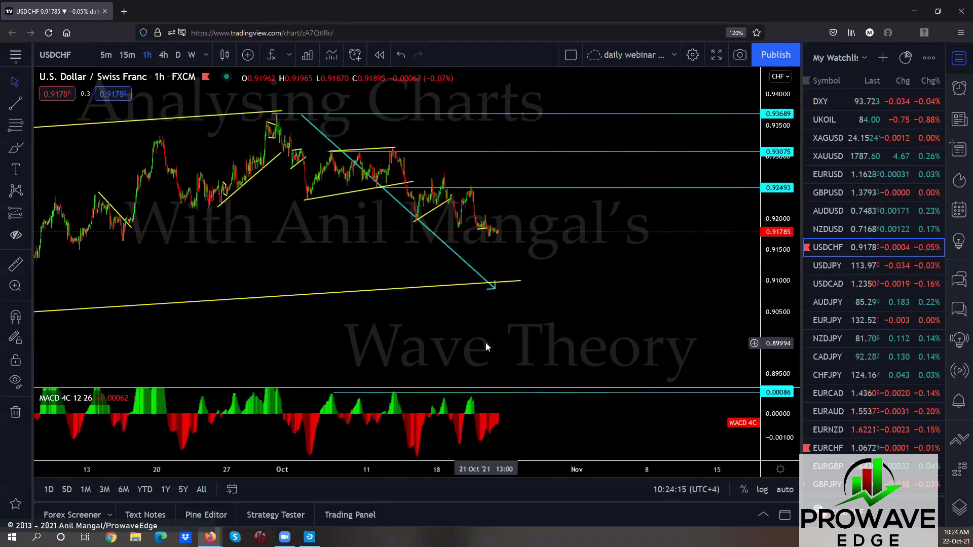
drag(477, 231, 497, 222)
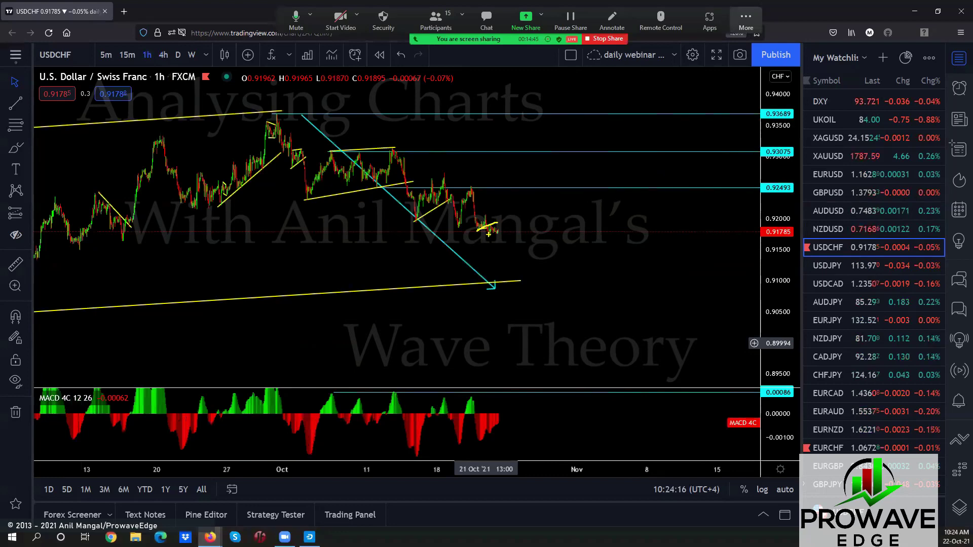
drag(488, 228, 500, 229)
mouse_move(508, 209)
mouse_down()
mouse_move(516, 242)
mouse_move(530, 229)
mouse_move(562, 274)
mouse_move(592, 103)
mouse_up()
drag(453, 176, 592, 254)
drag(403, 218, 572, 282)
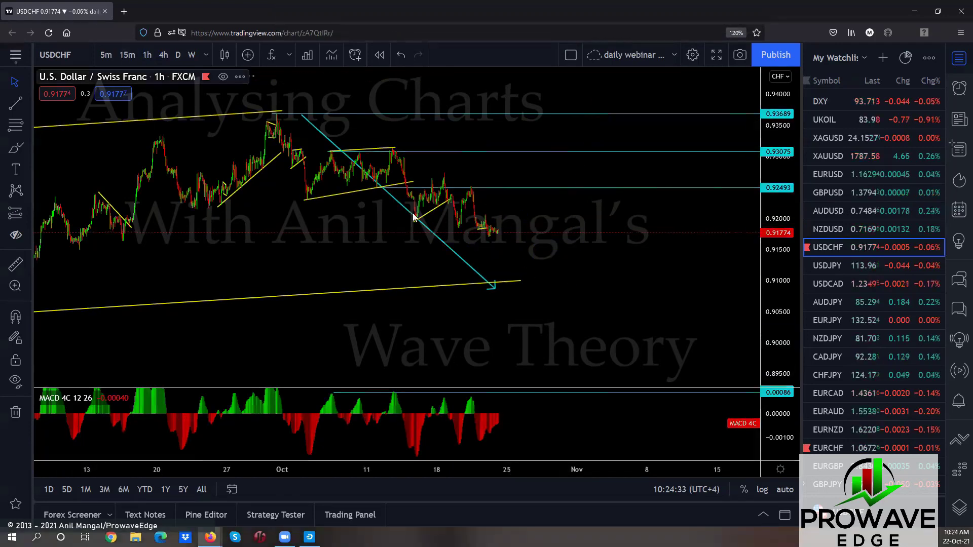
Step: Show USDCHF on the 15-minute timeframe, box the range between about 0.9188 and 0.9169, and sketch a breakdown to about 0.9108
text(15)
key(Return)
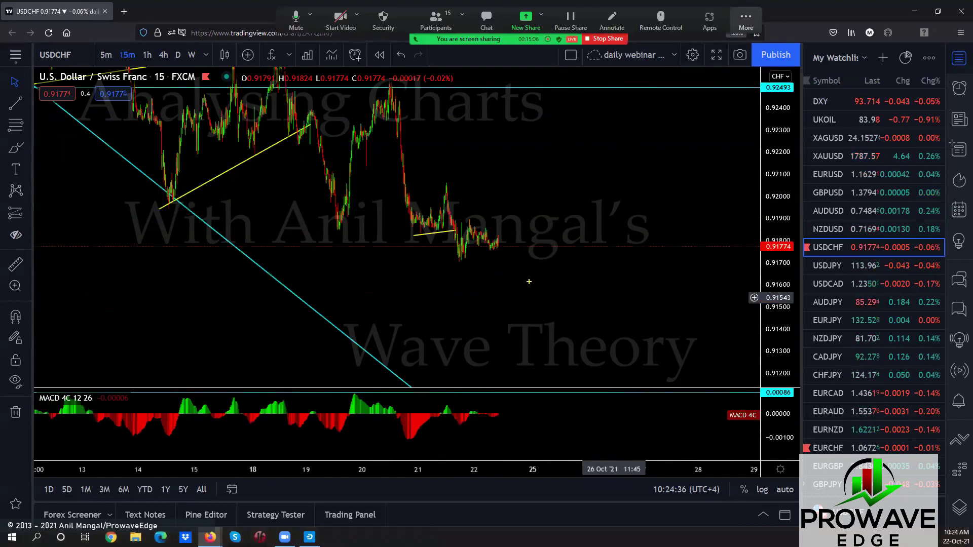
mouse_move(494, 242)
mouse_down()
mouse_move(506, 265)
mouse_move(510, 226)
mouse_move(465, 221)
mouse_up()
drag(467, 260, 512, 265)
drag(513, 227, 540, 400)
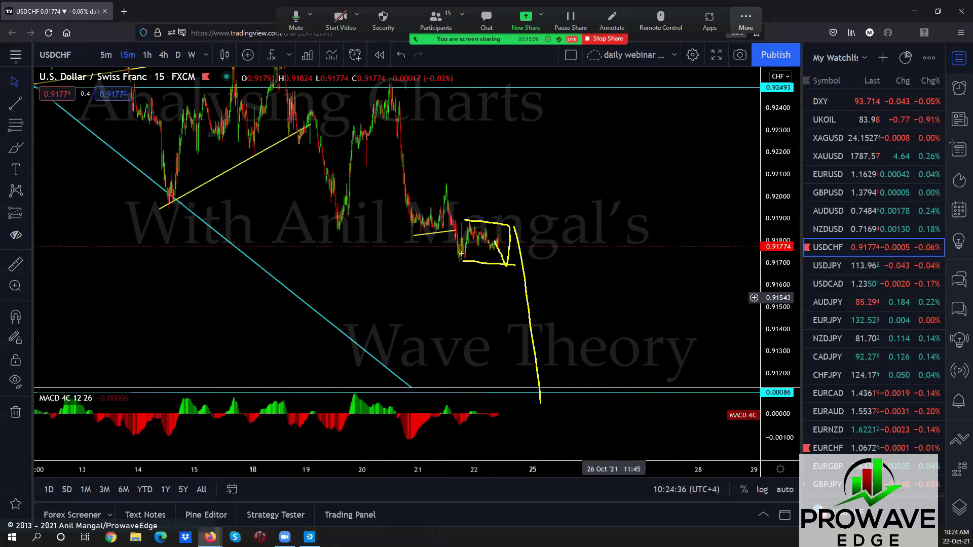
drag(433, 242, 513, 243)
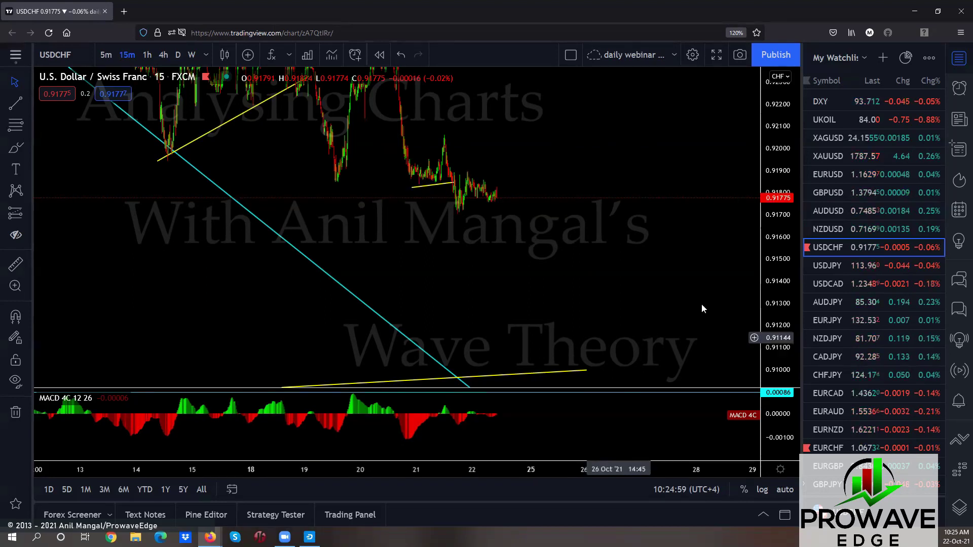
Step: Open the USDJPY chart, trace the decline's legs from about 114.60 and outline the double low with a line at about 113.69
click(822, 266)
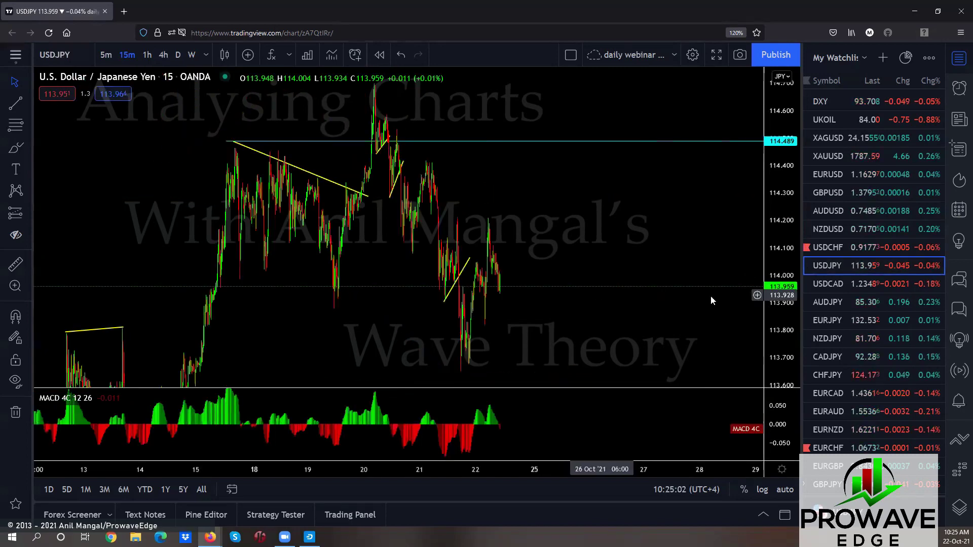
drag(771, 208, 623, 330)
scroll(624, 330, up, 2)
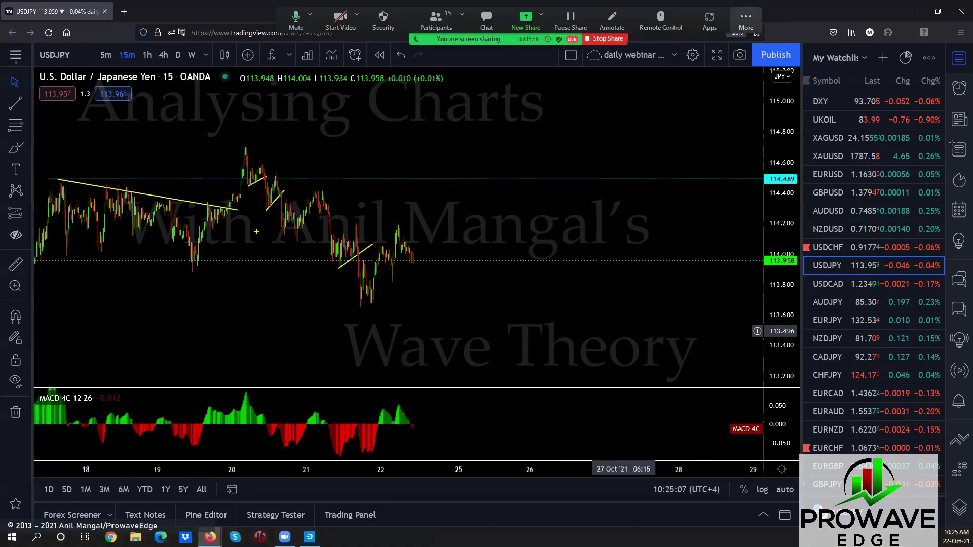
mouse_move(243, 163)
mouse_down()
mouse_move(257, 201)
mouse_move(312, 219)
mouse_move(295, 244)
mouse_up()
mouse_move(358, 255)
mouse_down()
mouse_move(370, 296)
mouse_move(362, 254)
mouse_up()
drag(353, 299, 388, 301)
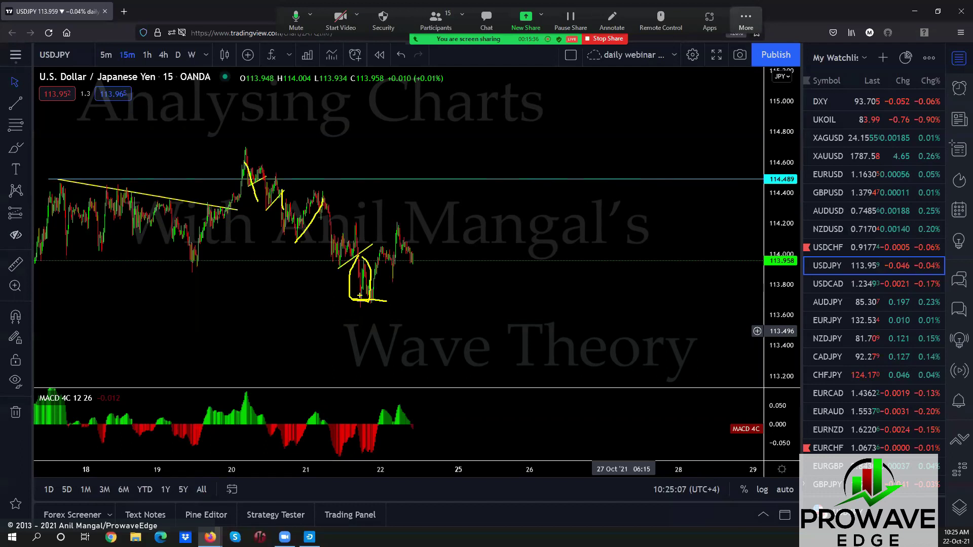
Step: Sketch USDJPY rallying choppily to about 114.50, falling to 113.48 and rising to 114.58, with lines extending from the recent high and low
drag(364, 310, 445, 245)
mouse_move(357, 270)
mouse_down()
mouse_move(399, 224)
mouse_move(419, 262)
mouse_move(425, 214)
mouse_move(451, 205)
mouse_move(464, 228)
mouse_move(473, 176)
mouse_move(560, 333)
mouse_up()
drag(245, 147, 454, 159)
mouse_move(369, 309)
mouse_down()
mouse_move(538, 328)
mouse_move(596, 165)
mouse_up()
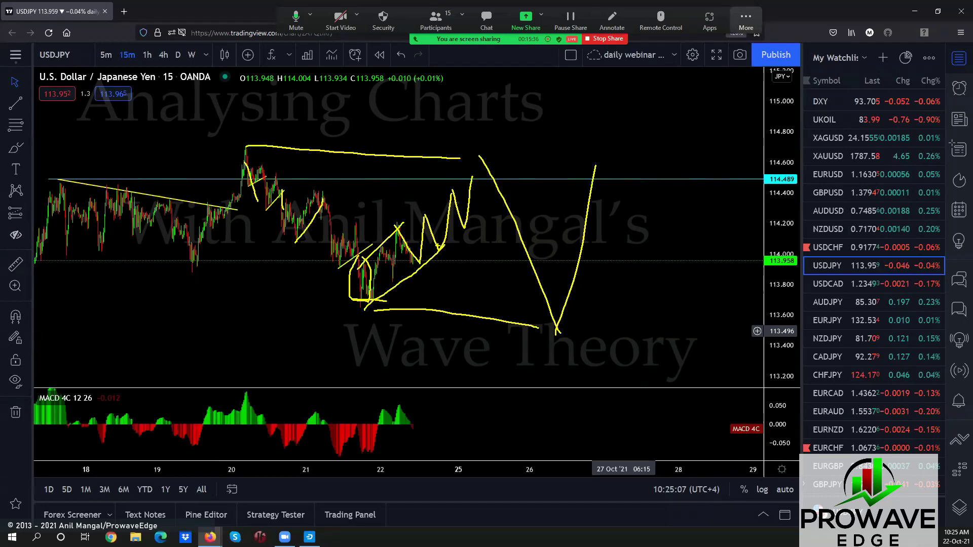
mouse_move(368, 270)
mouse_down()
mouse_move(474, 202)
mouse_move(484, 169)
mouse_move(577, 338)
mouse_up()
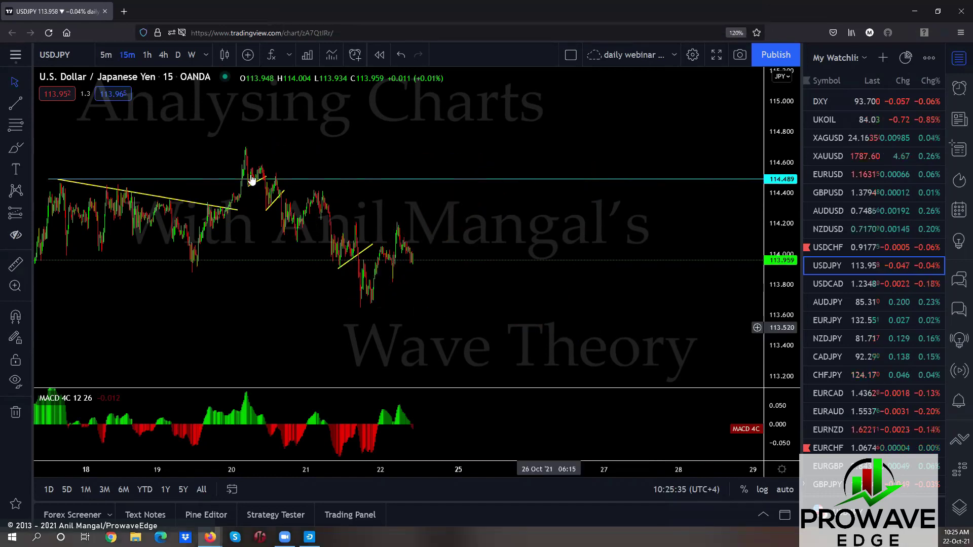
Step: Outline the latest USDJPY pullback from about 114.20 with two falling strokes, and trace the two preceding rising legs from the recent lows
drag(485, 308, 619, 305)
scroll(363, 296, up, 3)
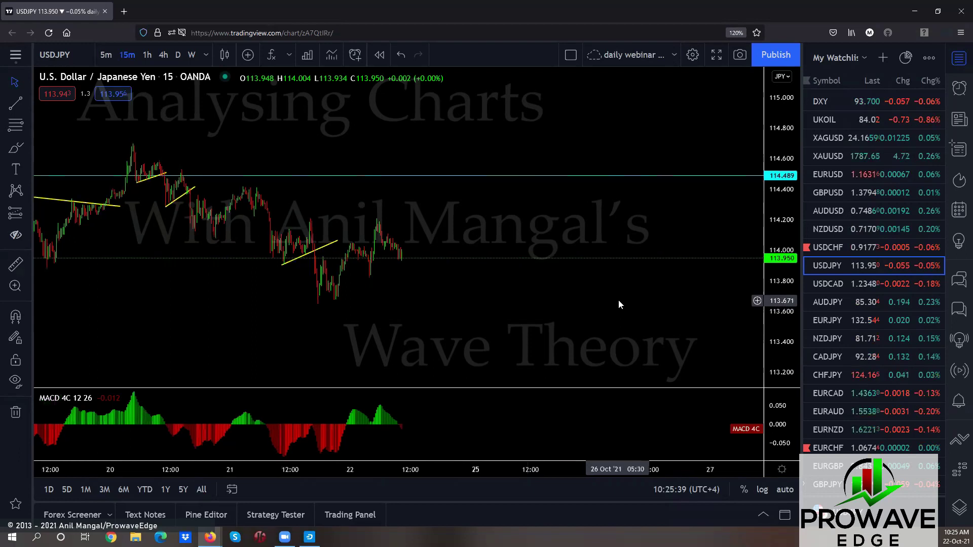
click(377, 220)
click(380, 240)
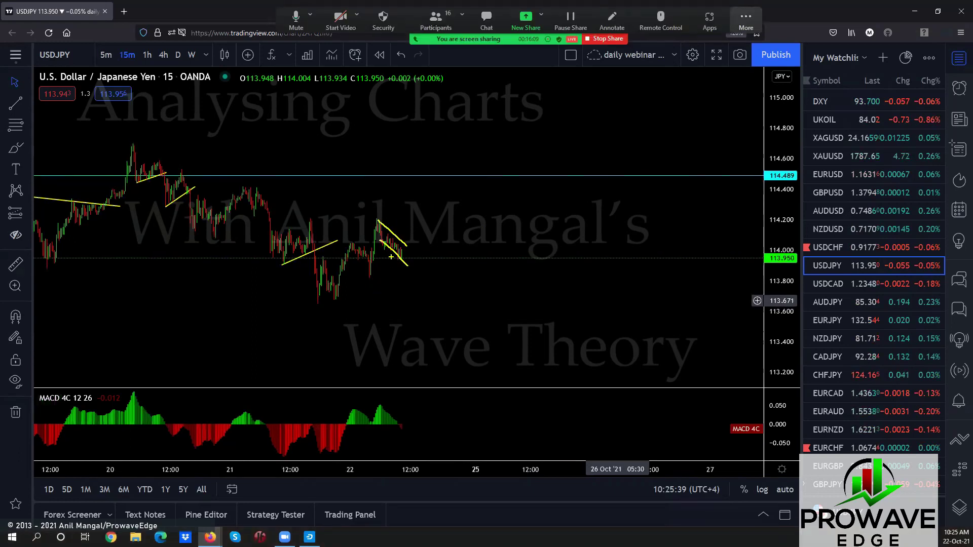
drag(371, 274, 372, 216)
drag(331, 296, 340, 245)
Step: Sketch a choppy USDJPY climb to about 114.57 enclosed in rising boundary lines, trace the previous decline, and project a similar fall
mouse_move(403, 259)
mouse_down()
mouse_move(419, 201)
mouse_move(394, 217)
mouse_move(441, 218)
mouse_move(431, 218)
mouse_move(465, 229)
mouse_move(455, 254)
mouse_move(501, 257)
mouse_move(557, 234)
mouse_move(586, 201)
mouse_move(644, 221)
mouse_move(662, 163)
mouse_up()
mouse_move(330, 297)
mouse_down()
mouse_move(552, 265)
mouse_move(690, 179)
mouse_move(390, 242)
mouse_up()
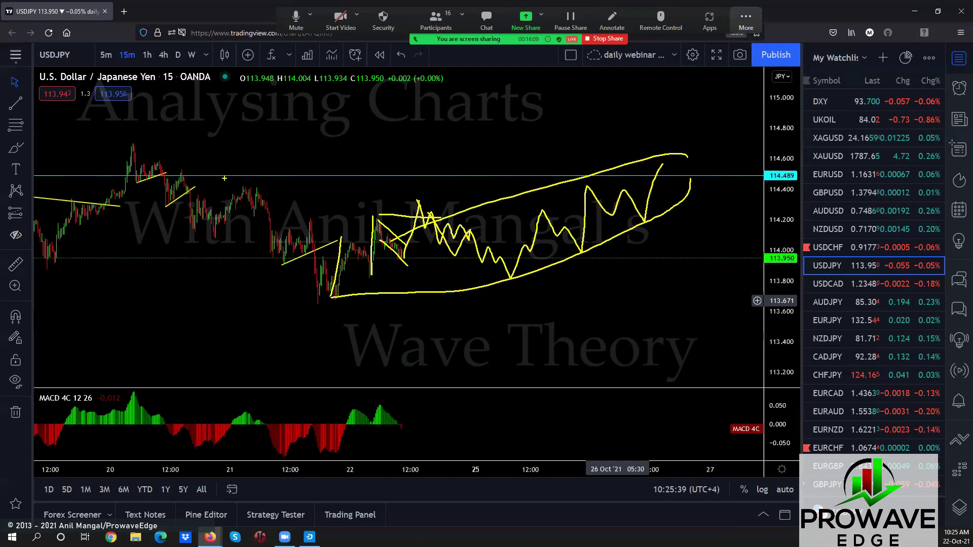
drag(126, 141, 335, 296)
drag(697, 221, 723, 335)
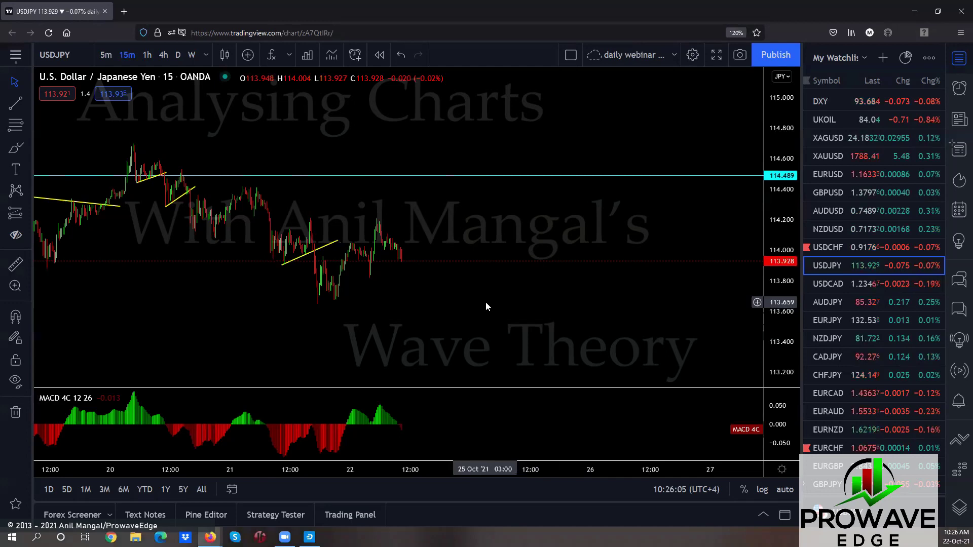
Step: Draw a rising trend line beneath the recent USDJPY lows from about 113.623 to 114.029
scroll(486, 302, down, 5)
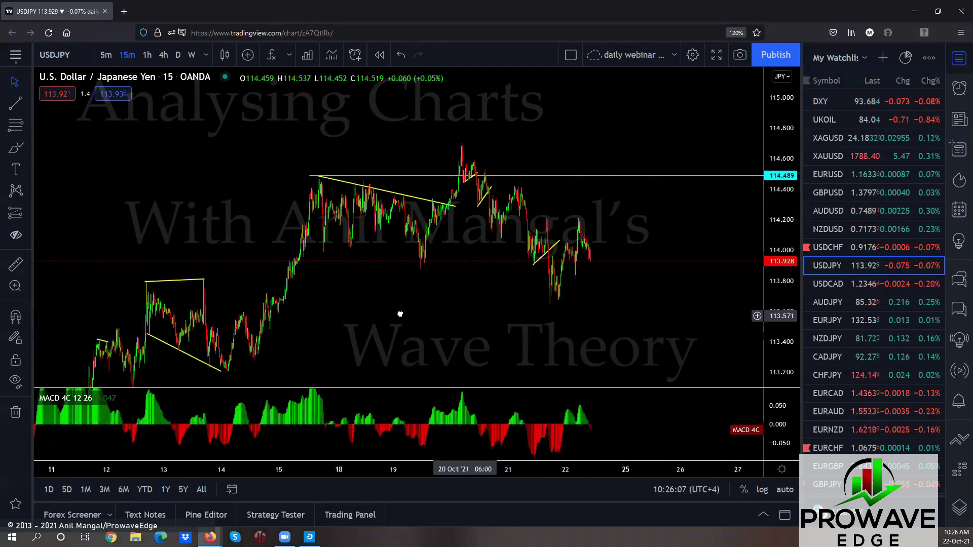
drag(400, 314, 399, 312)
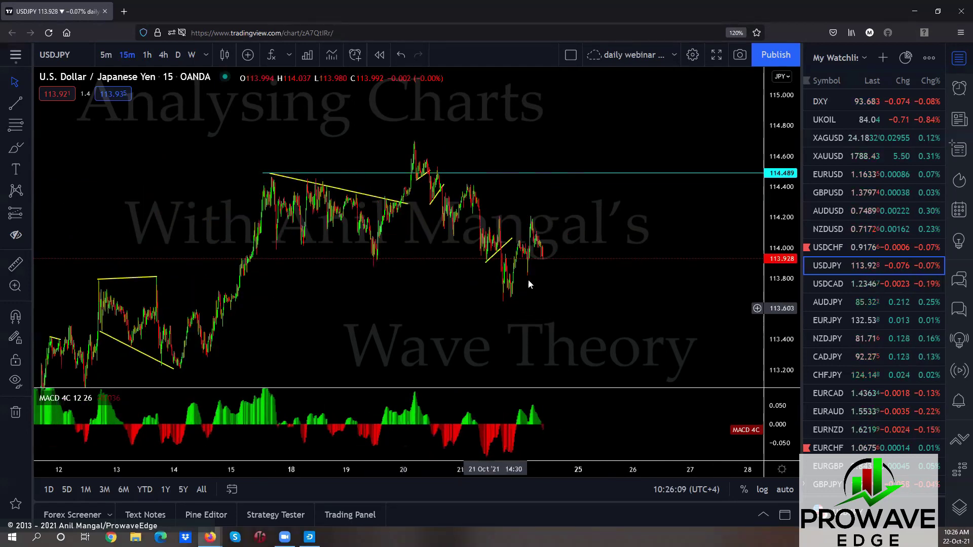
scroll(563, 329, up, 2)
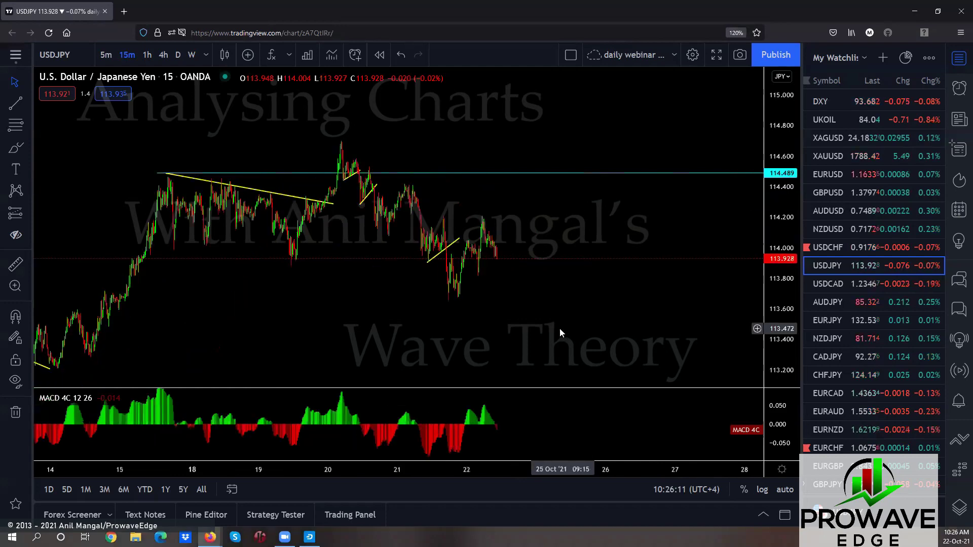
click(15, 105)
click(449, 305)
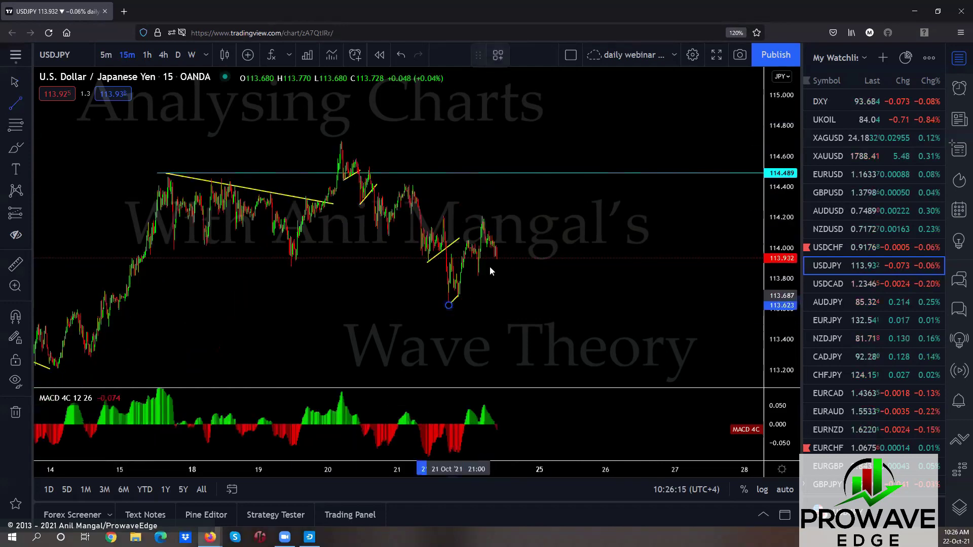
click(513, 244)
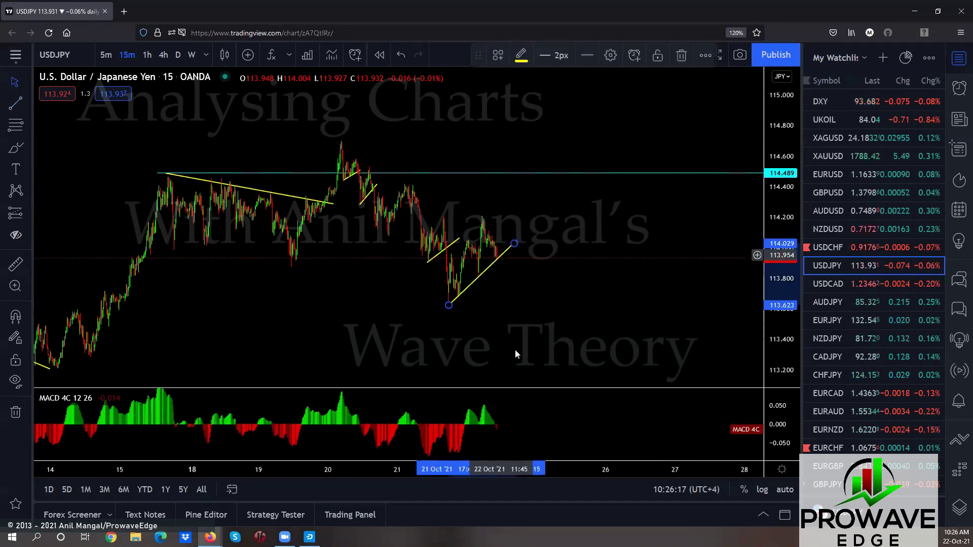
scroll(543, 330, up, 2)
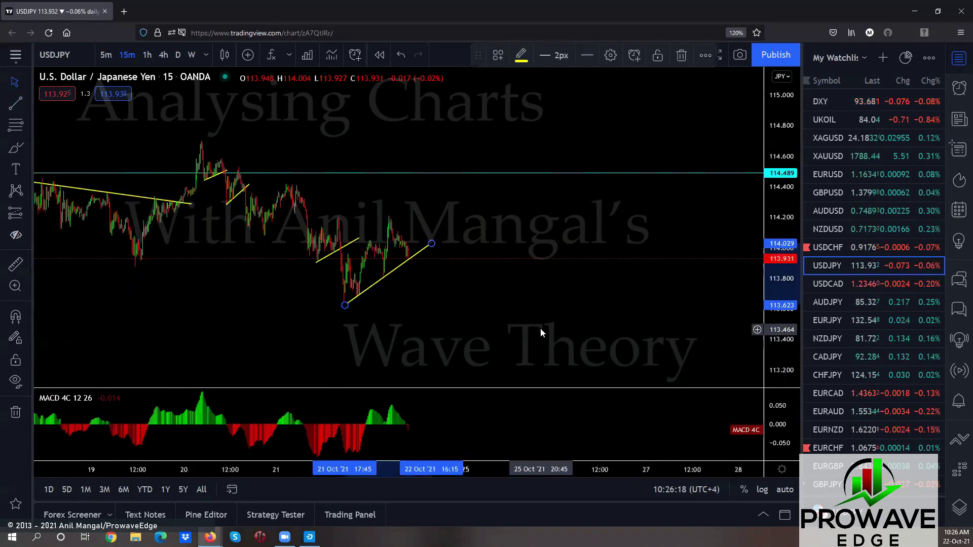
click(456, 311)
scroll(582, 301, down, 3)
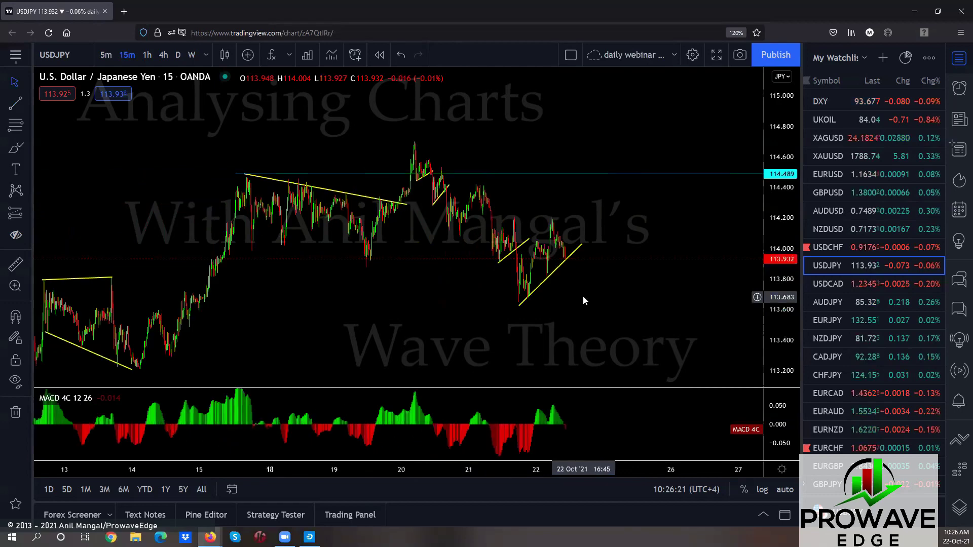
drag(645, 336, 553, 306)
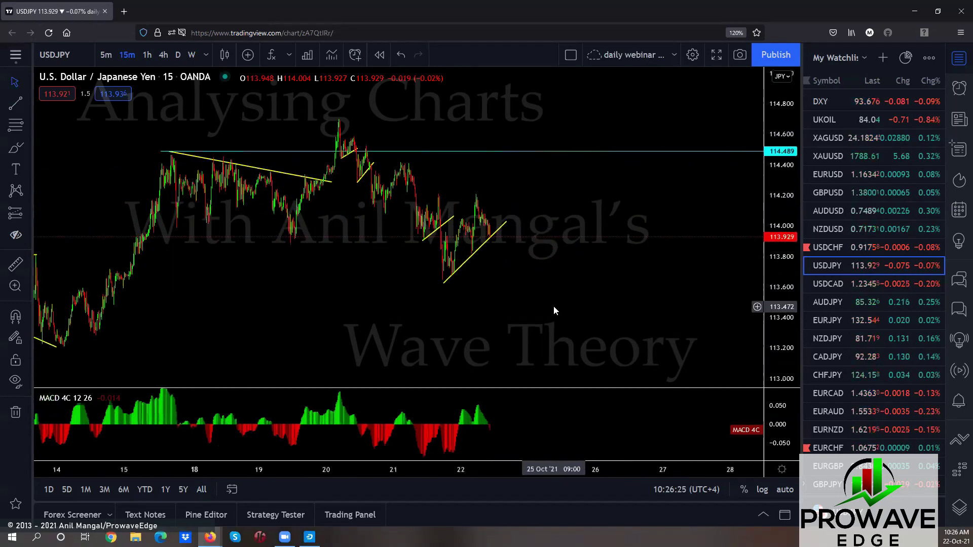
Step: Open the USDCAD chart and set the upper trend line's right end on the latest high at about 1.23840
click(822, 286)
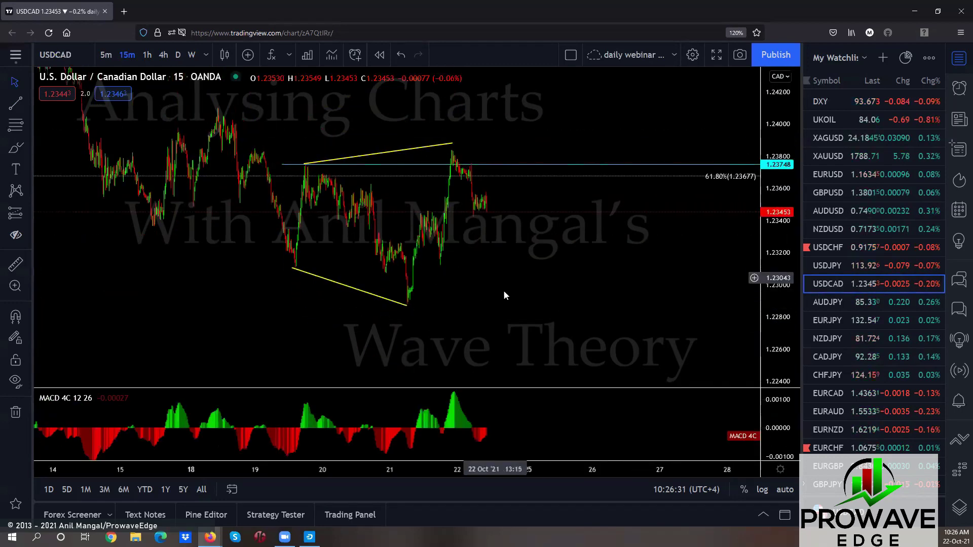
drag(454, 147, 445, 208)
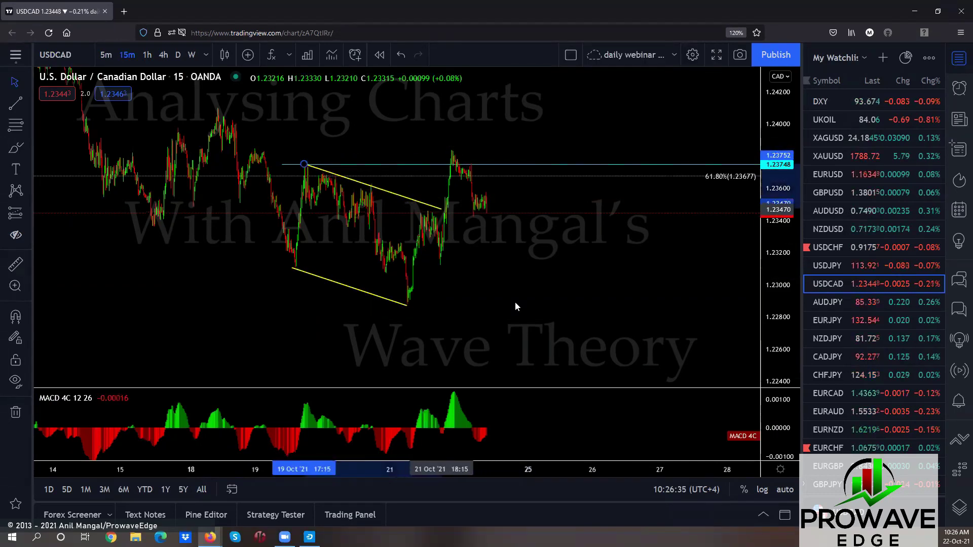
click(515, 302)
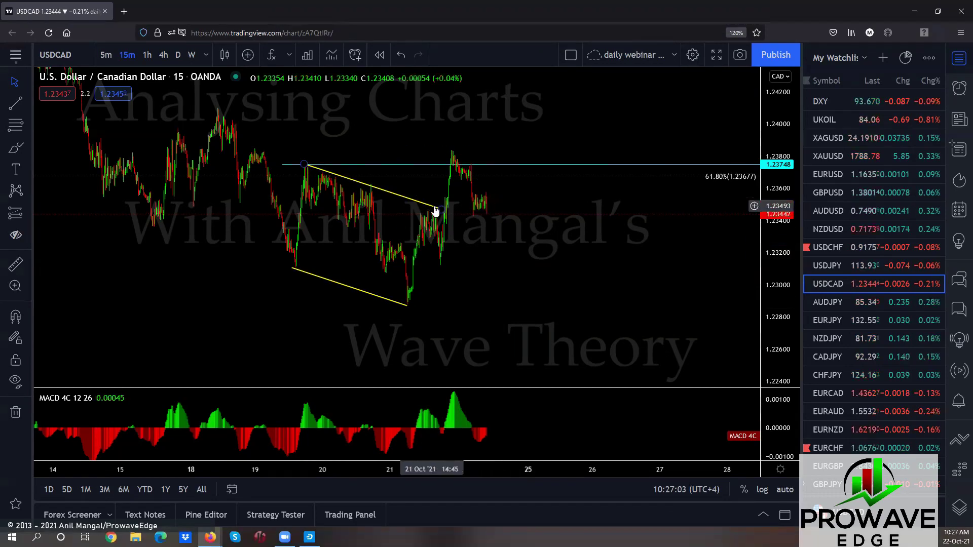
drag(439, 214, 453, 152)
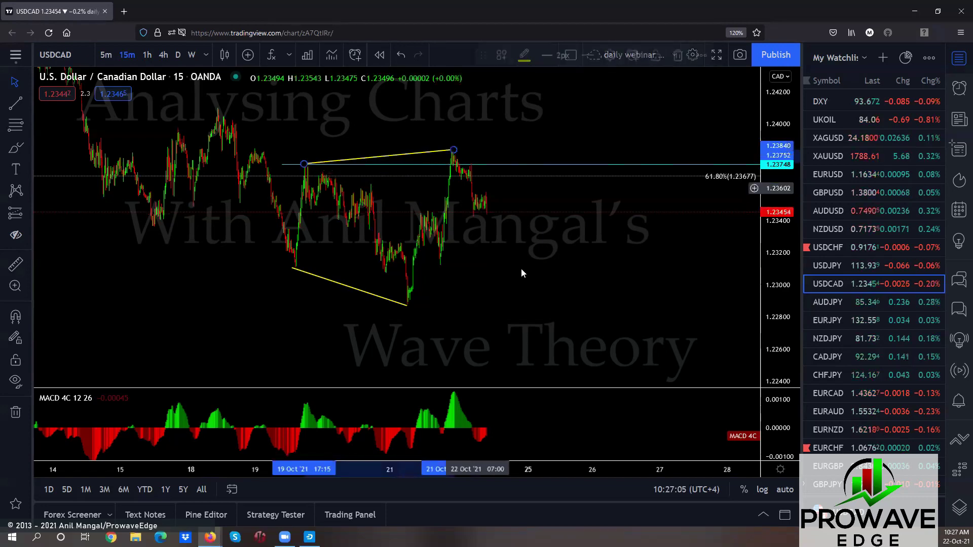
Step: Show USDCAD on the hourly timeframe and sketch a drop to about 1.2320, a rise to 1.2380, a dip to 1.2325 and a surge above 1.2420
scroll(521, 274, down, 2)
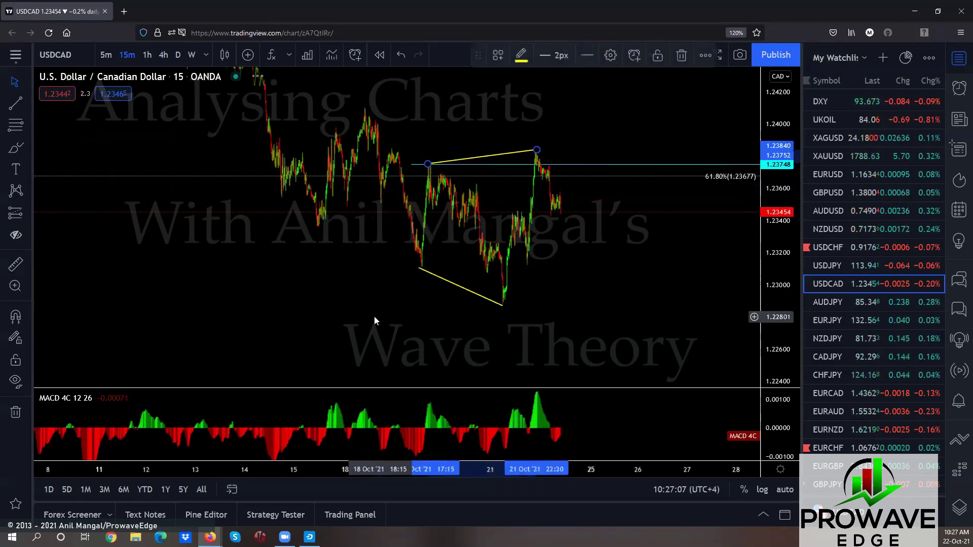
drag(378, 318, 331, 306)
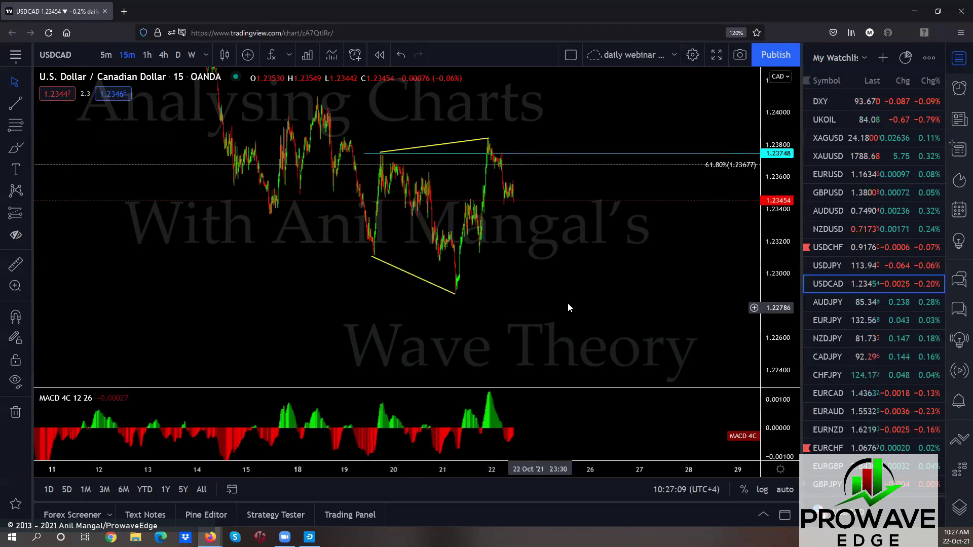
scroll(568, 304, up, 3)
drag(549, 316, 745, 315)
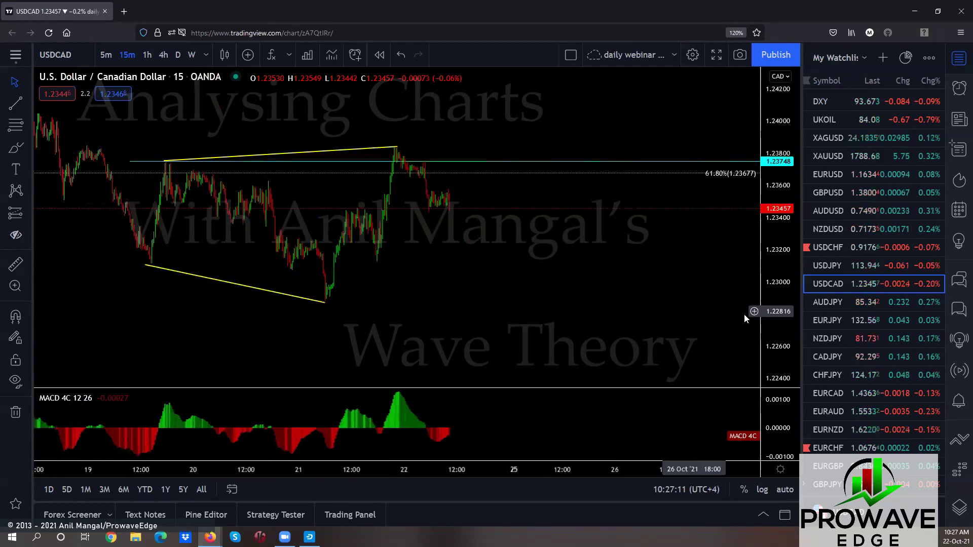
scroll(525, 294, up, 2)
drag(525, 293, 367, 191)
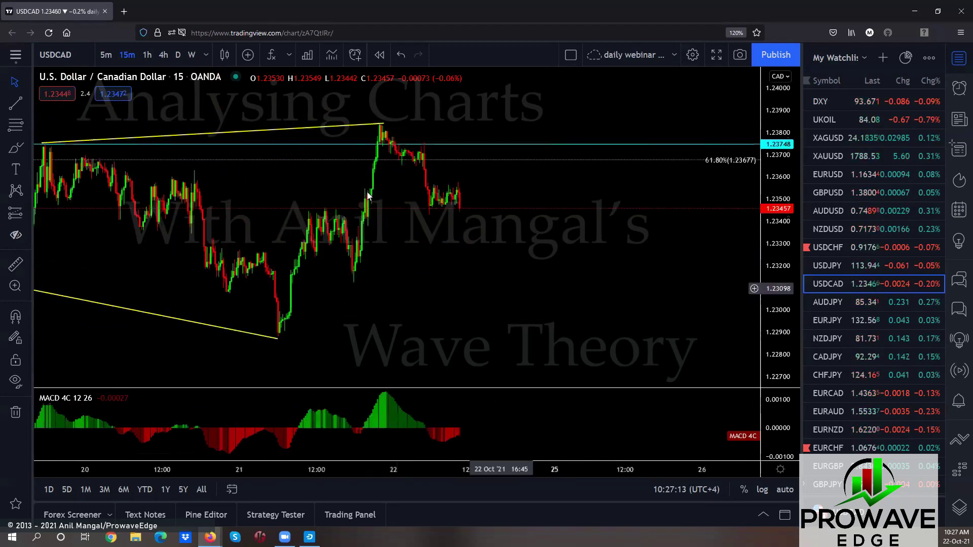
click(147, 55)
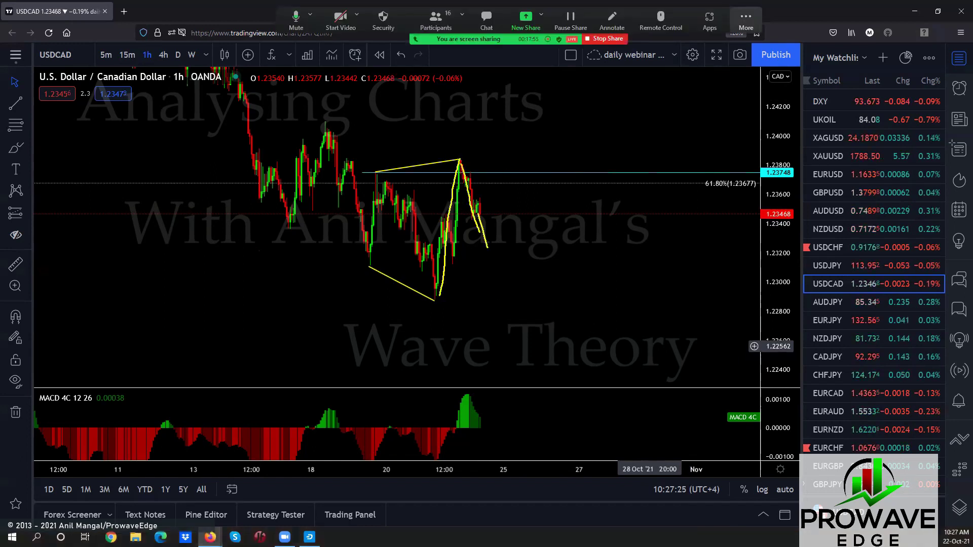
drag(554, 235, 571, 82)
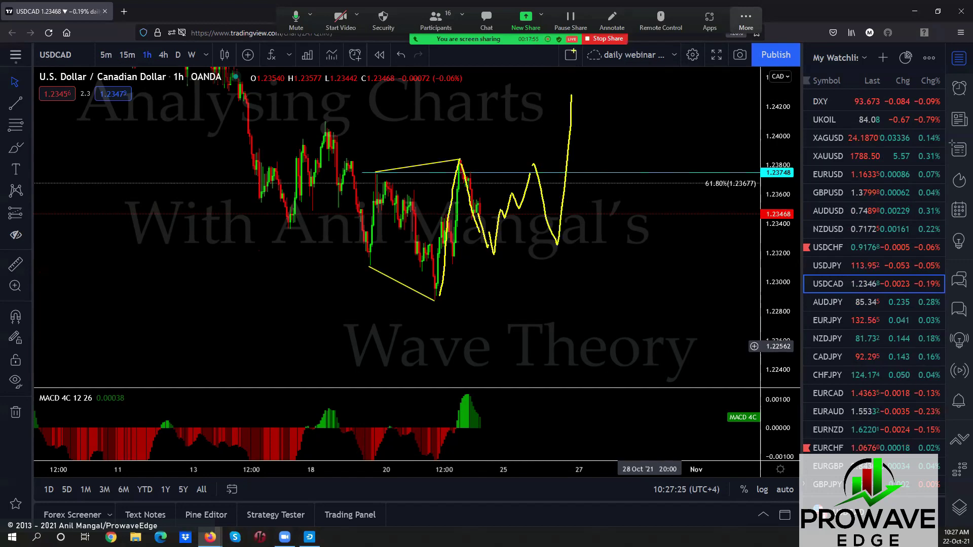
Step: Mark USDCAD's 78.60% retracement near 1.2207 and sketch a drop to that level followed by a sharp rebound to about 1.2410
drag(557, 231, 439, 242)
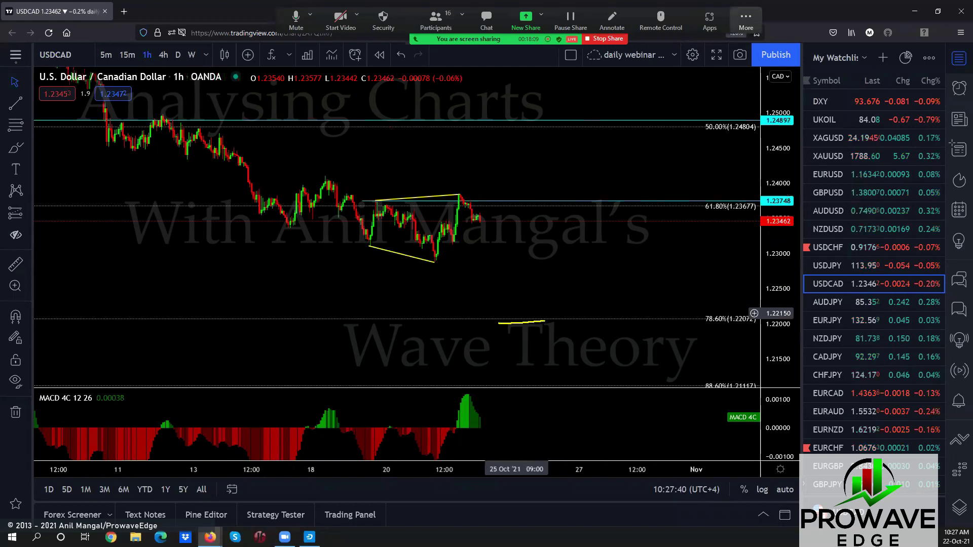
drag(516, 311, 558, 124)
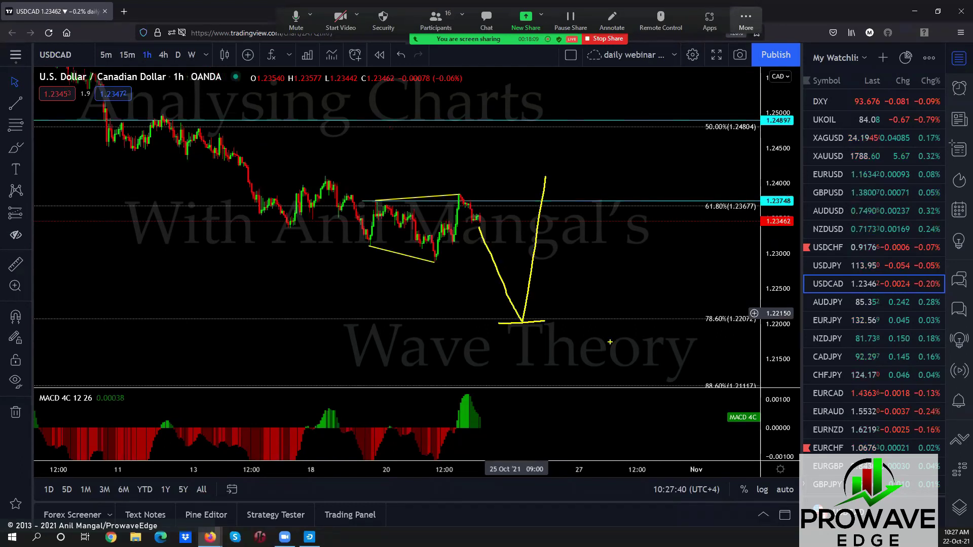
mouse_move(504, 358)
mouse_down()
mouse_move(502, 256)
mouse_move(534, 412)
mouse_up()
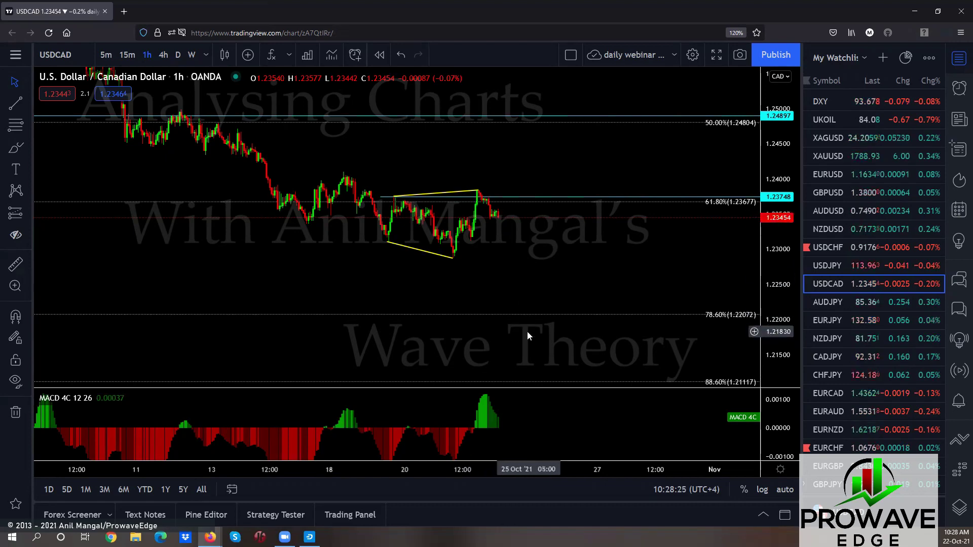
Step: On AUDJPY, lower the nearby horizontal line to about 84.87 and sketch a rally to about 86.20 with alternative paths down to 83.00 and up to 87.00
click(836, 302)
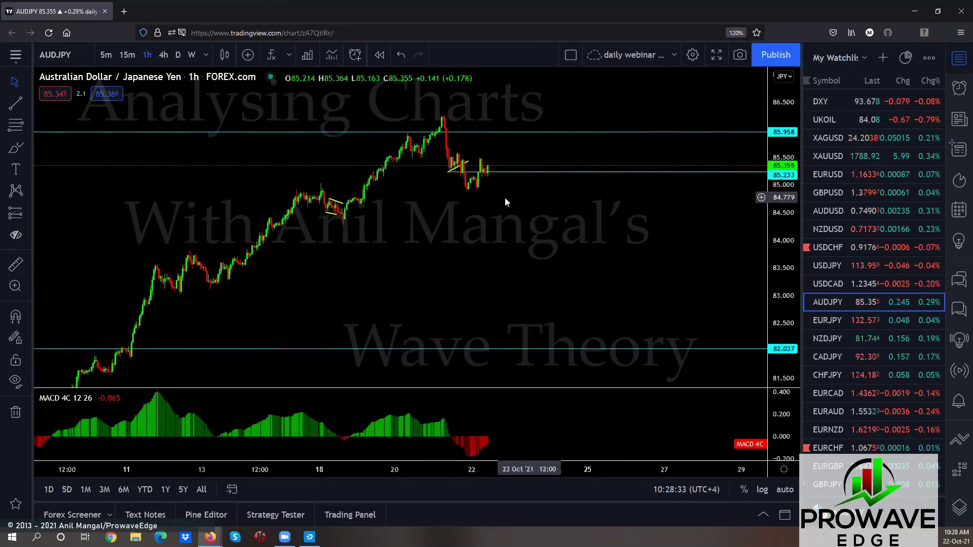
mouse_move(471, 173)
mouse_down()
mouse_move(469, 208)
mouse_move(458, 197)
mouse_up()
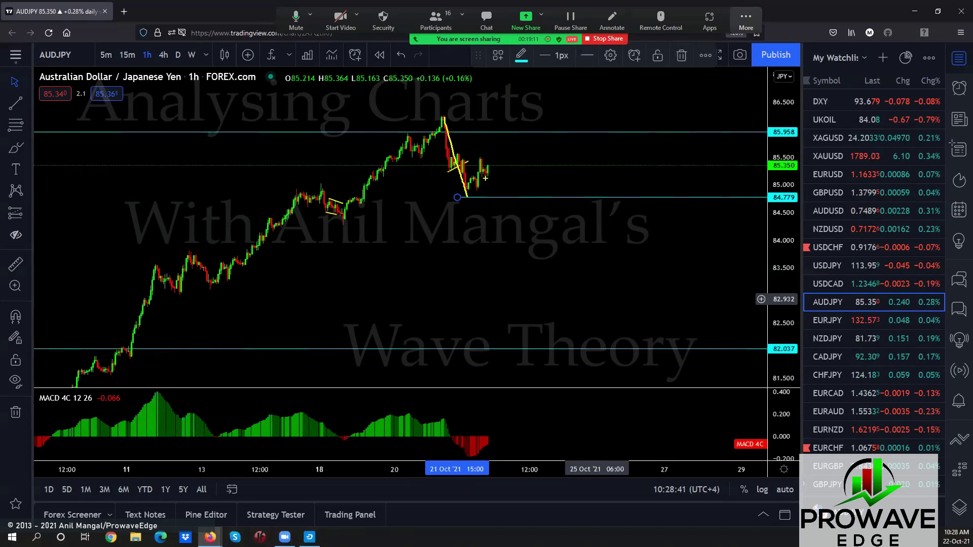
drag(513, 159, 554, 282)
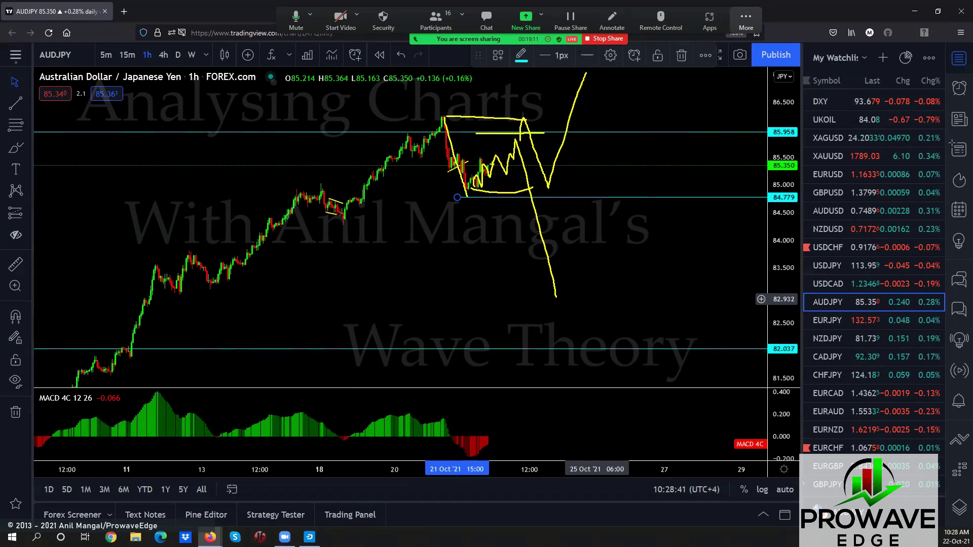
drag(496, 172, 531, 332)
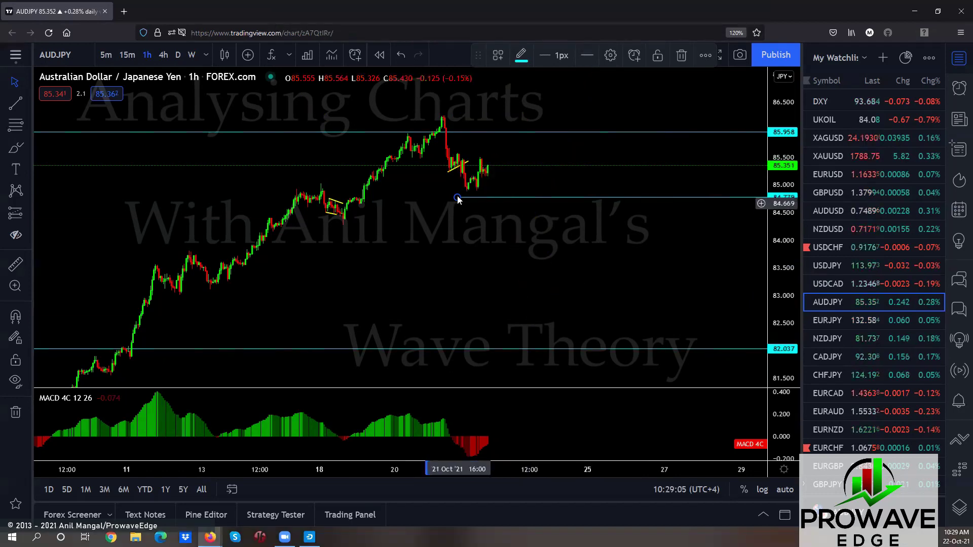
drag(458, 196, 449, 192)
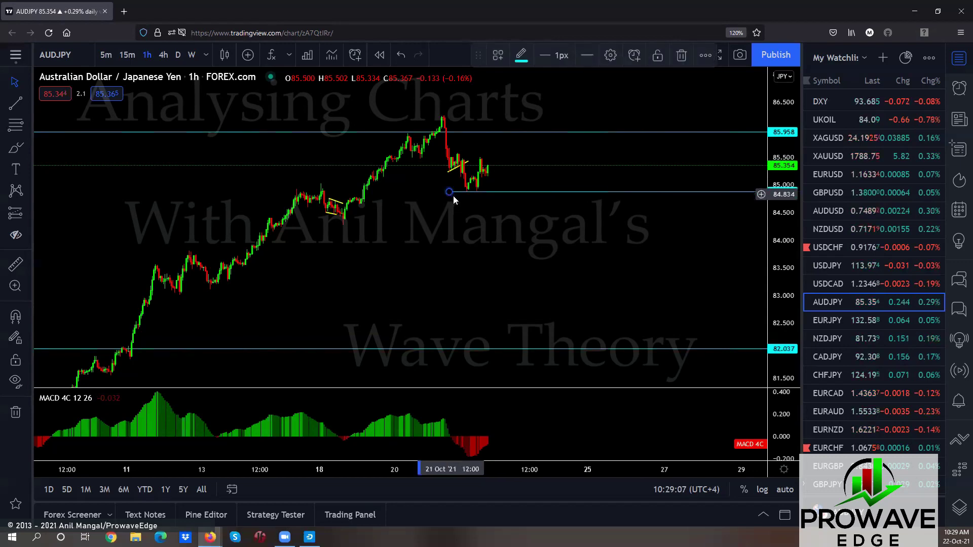
Step: Open EURJPY, extend the upper trend line from about 133.476 to 133.142, and sketch a projected rise beyond it
click(833, 322)
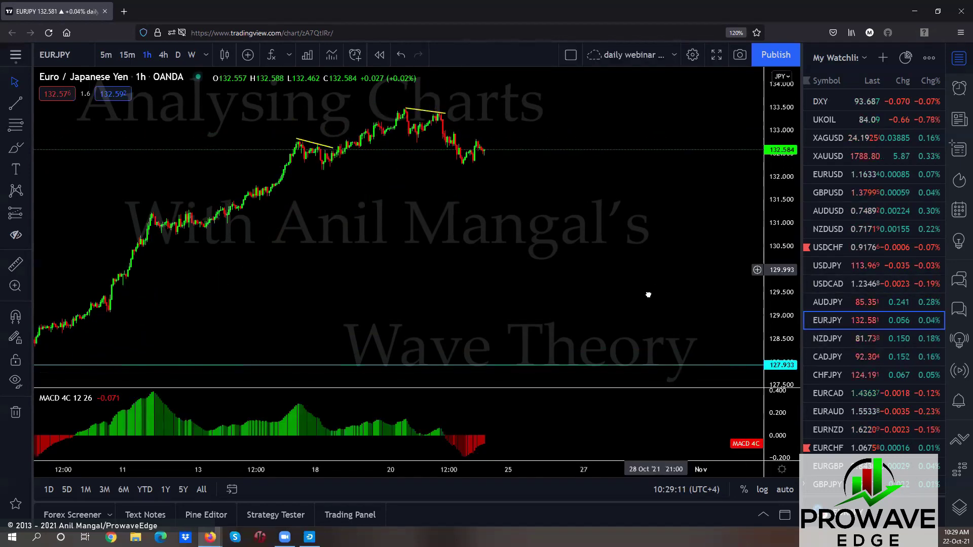
drag(428, 161, 478, 171)
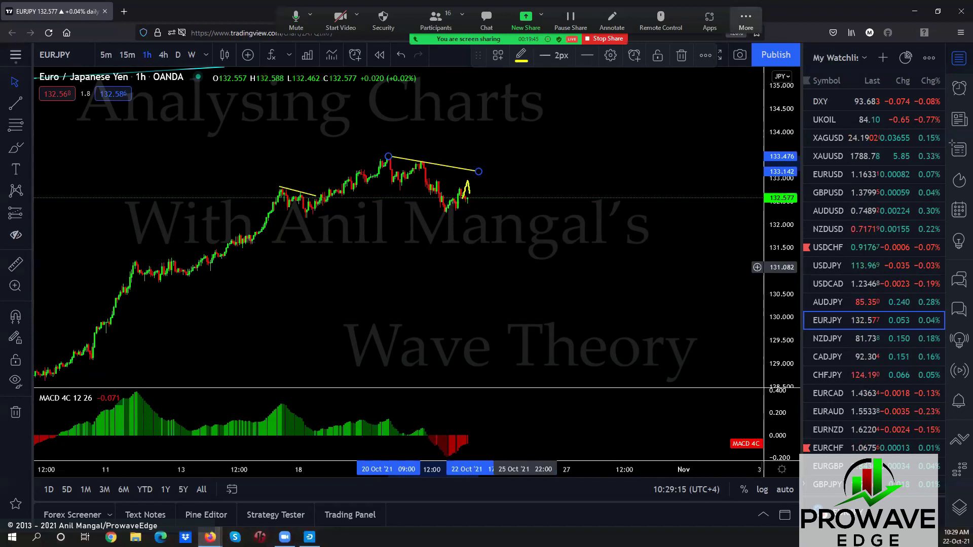
mouse_move(506, 204)
mouse_down()
mouse_move(523, 236)
mouse_move(580, 67)
mouse_up()
drag(366, 192, 560, 235)
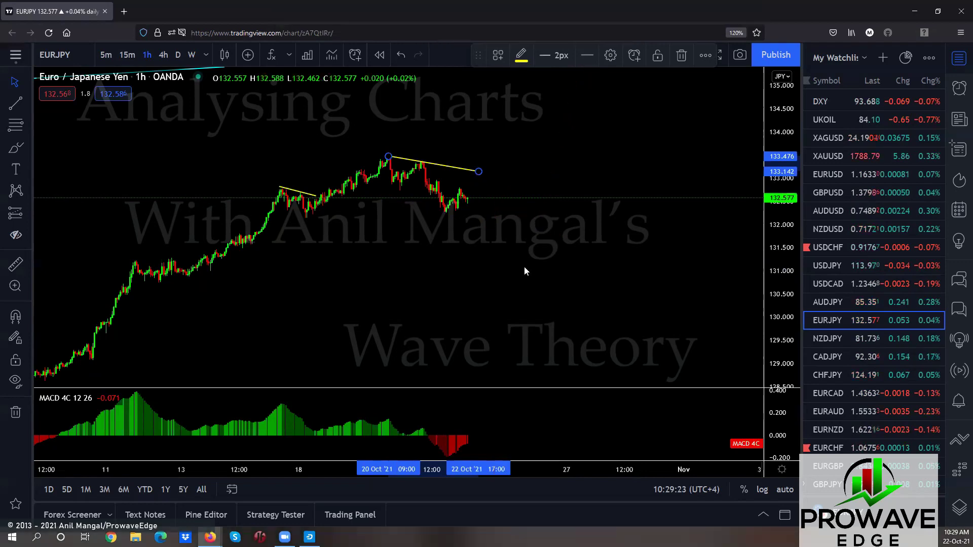
Step: Open NZDJPY, underline the recent rising lows with a short stroke and sketch a decline to about 79.80
click(830, 339)
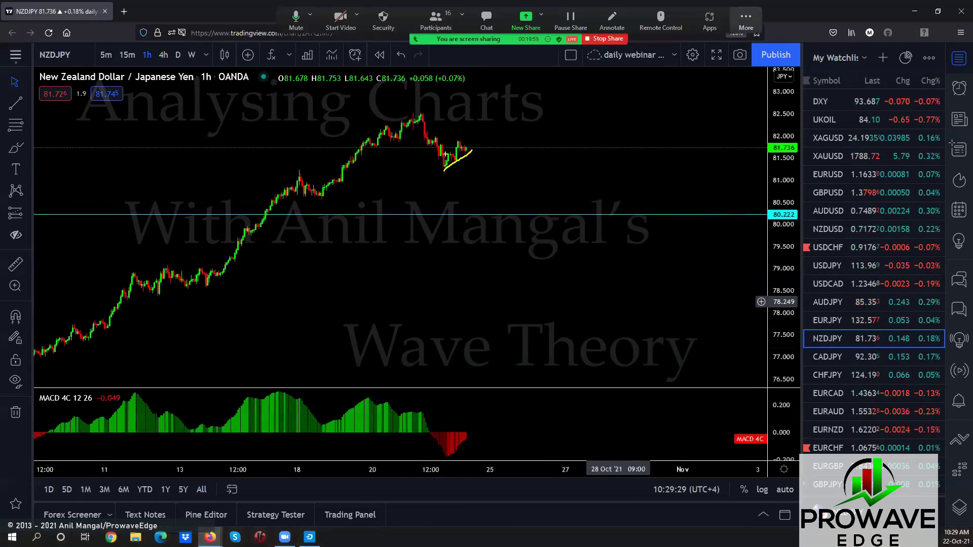
drag(470, 137, 488, 234)
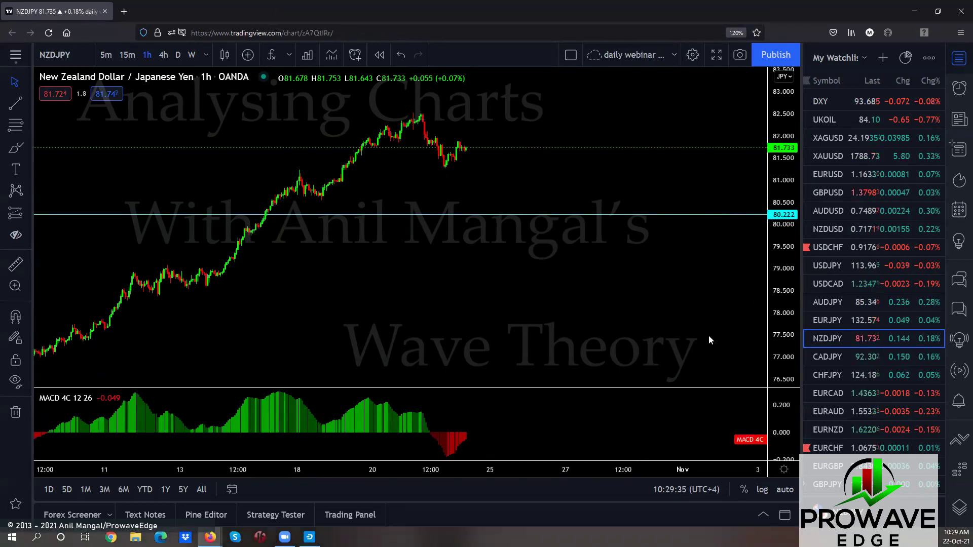
Step: Open CADJPY and outline its recent consolidation with a rising upper boundary to about 93.00 and a lower boundary near 92.00
click(824, 354)
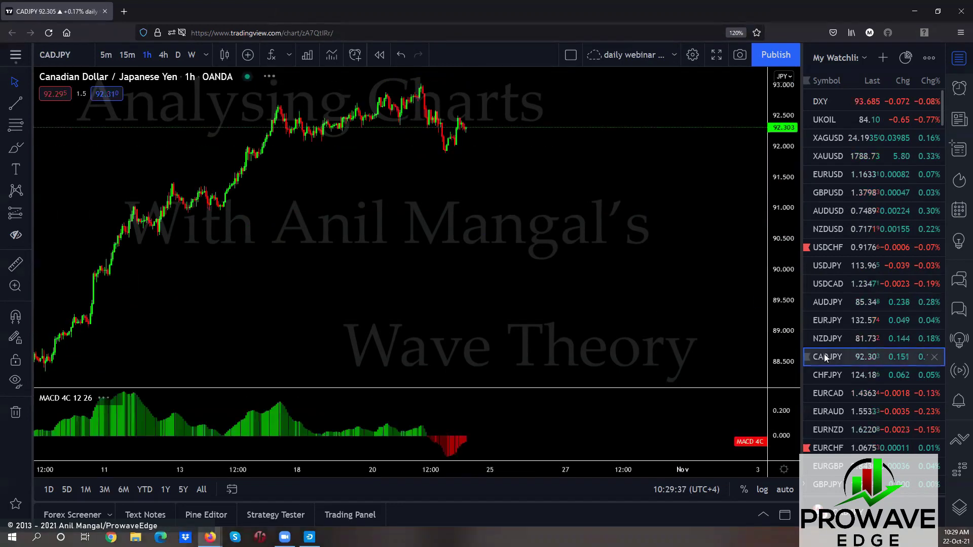
drag(690, 303, 591, 268)
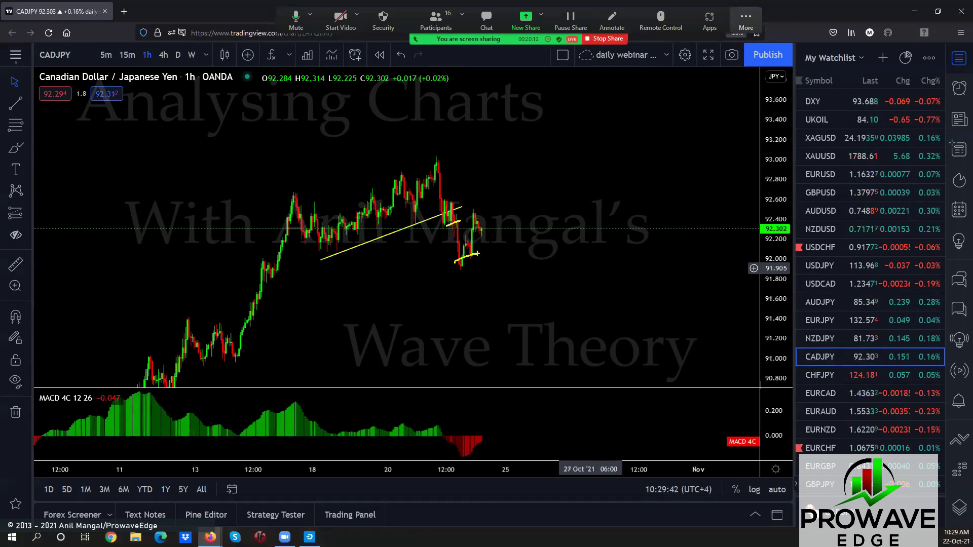
drag(293, 191, 426, 164)
drag(329, 254, 446, 261)
Step: Sketch a projected CADJPY rally from the current price to about 93.50, breaking above the recent high
drag(478, 220, 500, 126)
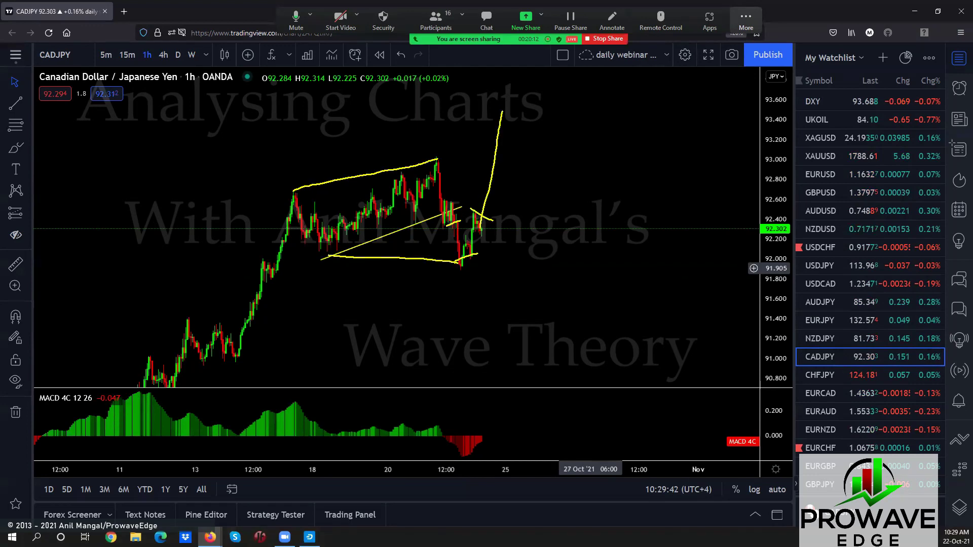
drag(483, 232, 513, 105)
drag(430, 161, 514, 162)
drag(512, 107, 547, 410)
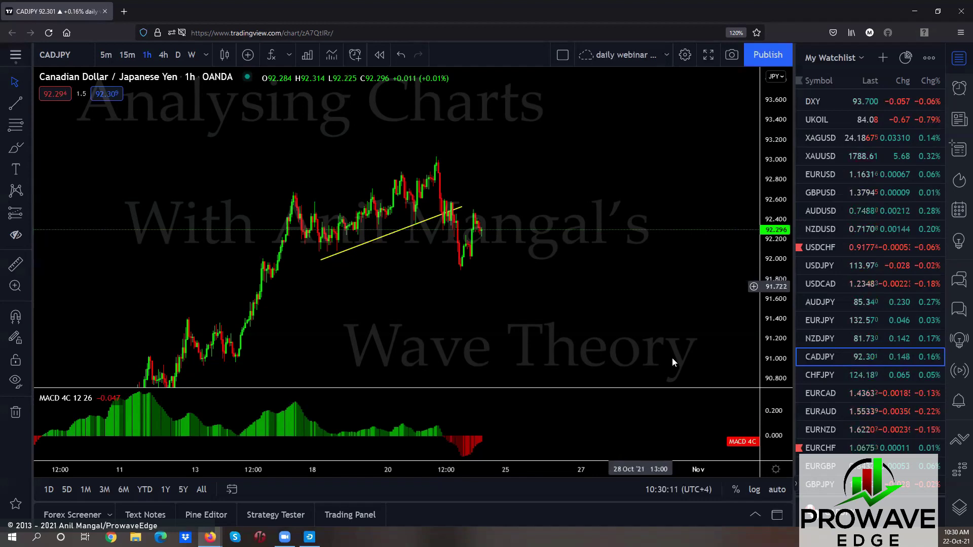
Step: Open CHFJPY and extend the lower trend line of the recent rising channel to about 123.993
click(817, 377)
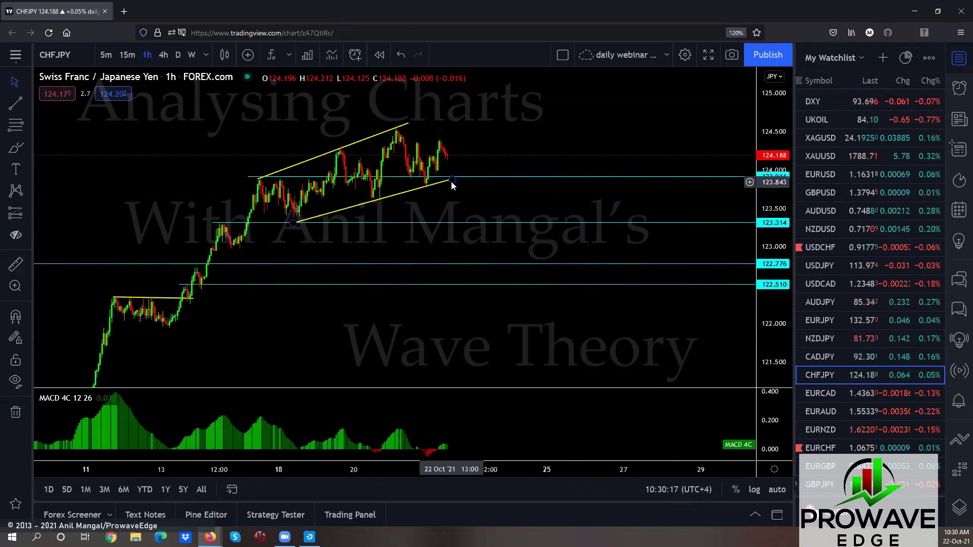
click(451, 181)
drag(452, 180, 487, 170)
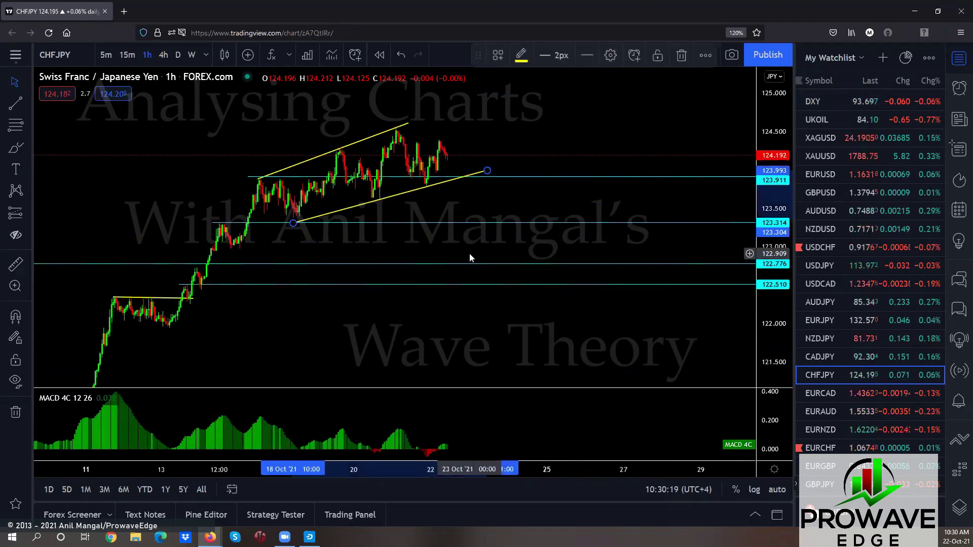
Step: Trace CHFJPY's prior rally and sketch a breakout above the channel high, a consolidation near 125.00 and a rise beyond 126.00
mouse_move(289, 205)
mouse_down()
mouse_move(336, 146)
mouse_move(366, 193)
mouse_move(391, 138)
mouse_move(428, 172)
mouse_move(456, 114)
mouse_up()
drag(395, 126, 472, 118)
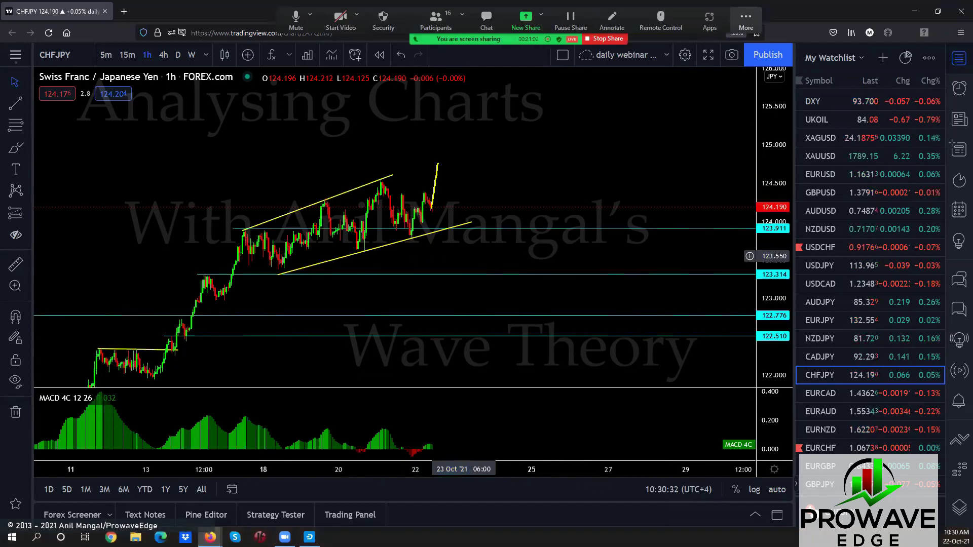
mouse_move(119, 363)
mouse_down()
mouse_move(195, 304)
mouse_move(245, 230)
mouse_up()
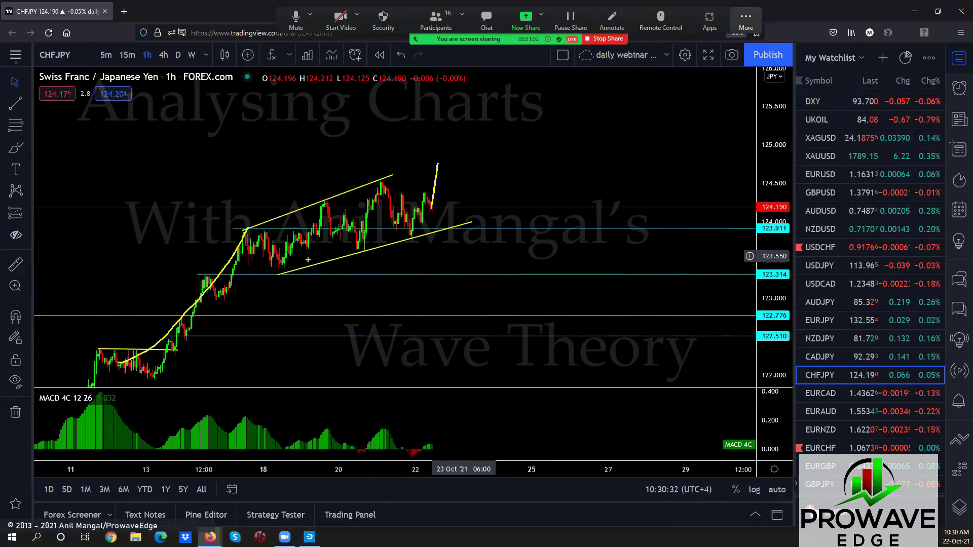
drag(387, 179, 464, 172)
drag(480, 160, 499, 42)
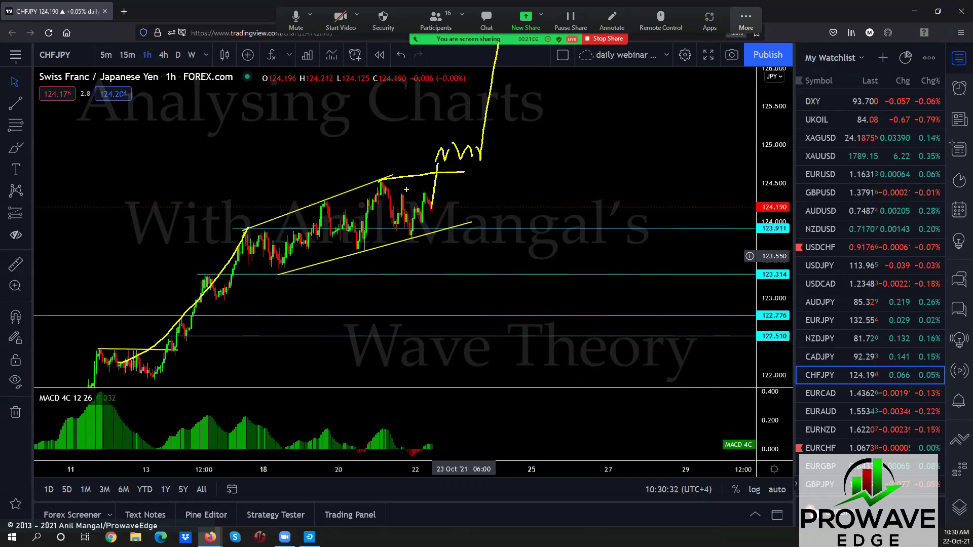
mouse_move(418, 160)
mouse_down()
mouse_move(475, 159)
mouse_move(446, 202)
mouse_move(506, 486)
mouse_up()
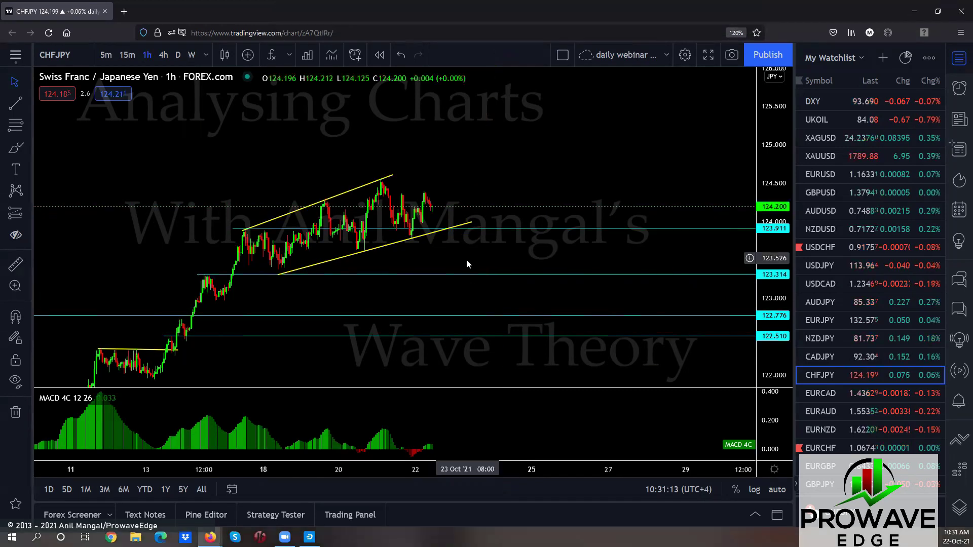
Step: Switch CHFJPY to the daily chart, outline its latest correction with falling boundaries, and sketch a pullback to about 120.30
scroll(491, 327, down, 3)
click(177, 55)
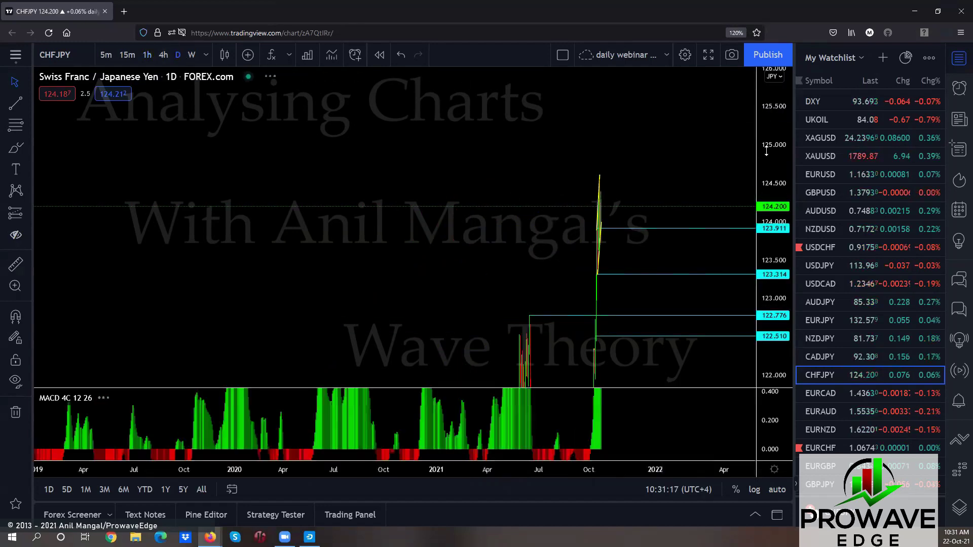
drag(554, 357, 533, 224)
scroll(479, 282, down, 5)
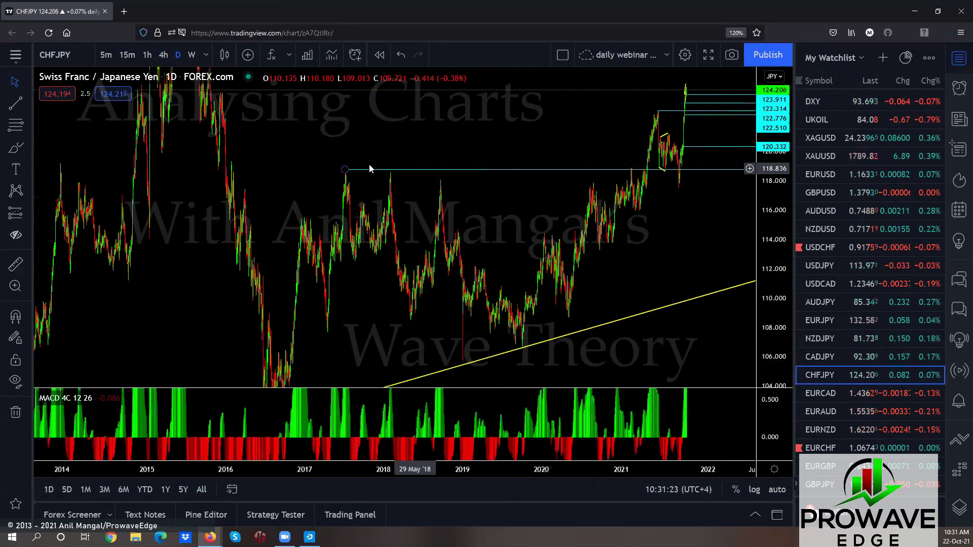
drag(583, 273, 499, 288)
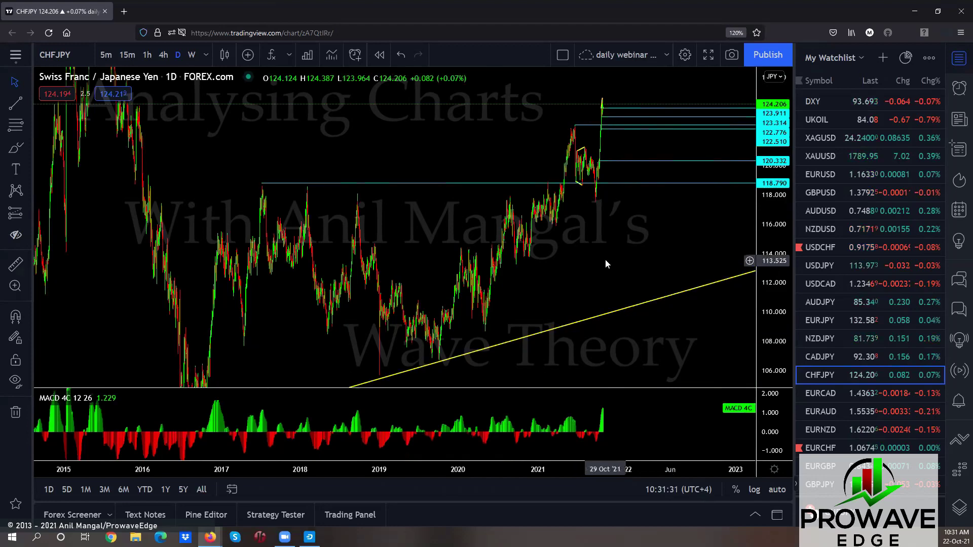
drag(607, 96, 634, 162)
mouse_move(575, 128)
mouse_down()
mouse_move(607, 176)
mouse_move(598, 199)
mouse_up()
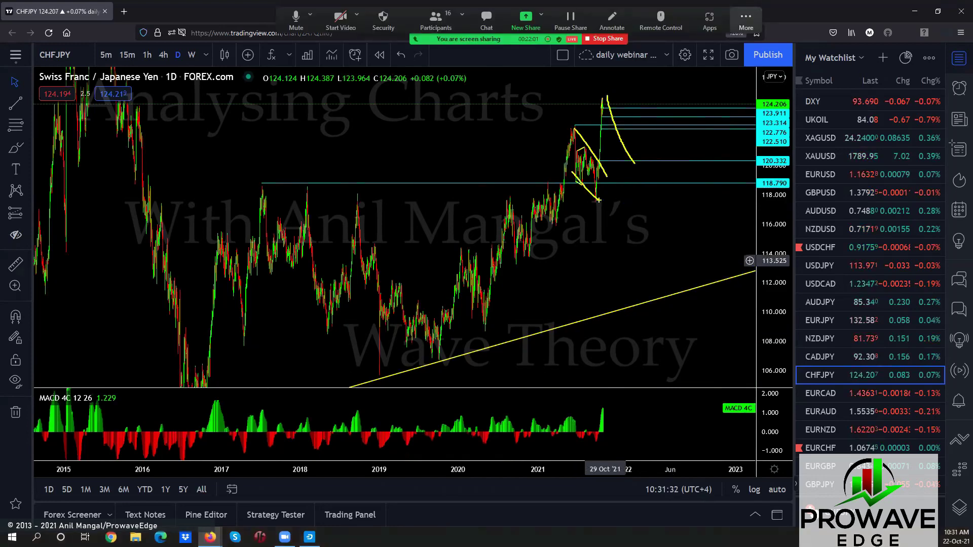
Step: Outline CHFJPY's earlier 2020 and 2021 daily corrections with short boundary strokes and sketch another decline from the latest high
drag(509, 195, 529, 221)
drag(473, 248, 491, 297)
drag(530, 196, 559, 181)
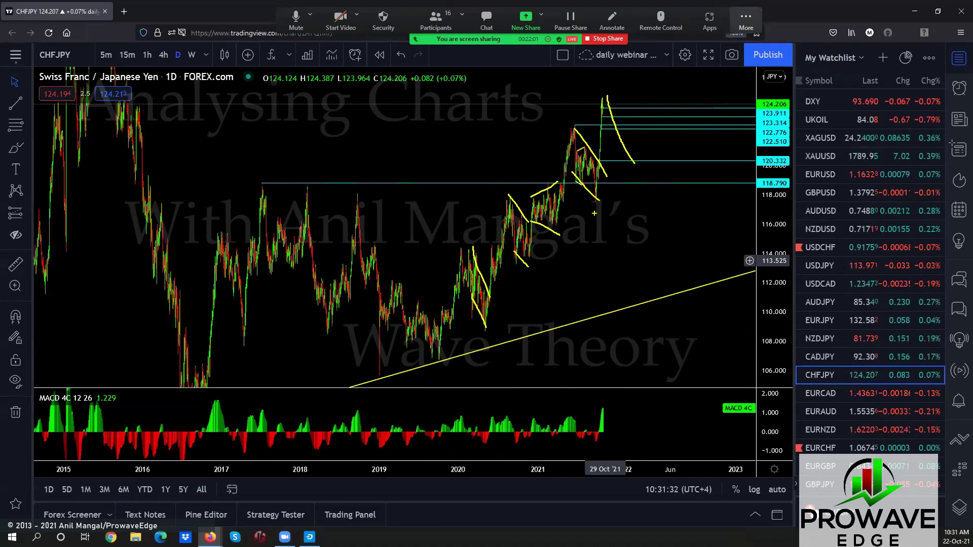
mouse_move(610, 111)
mouse_down()
mouse_move(631, 120)
mouse_move(654, 169)
mouse_up()
drag(608, 120, 646, 357)
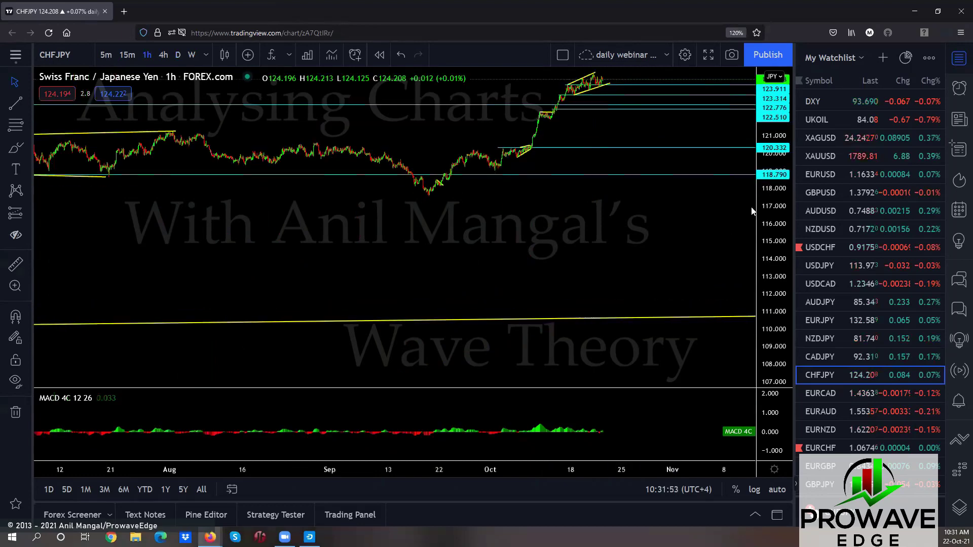
Step: Return CHFJPY to the one-hour chart and examine the October rally up to the latest rising channel
scroll(570, 280, up, 5)
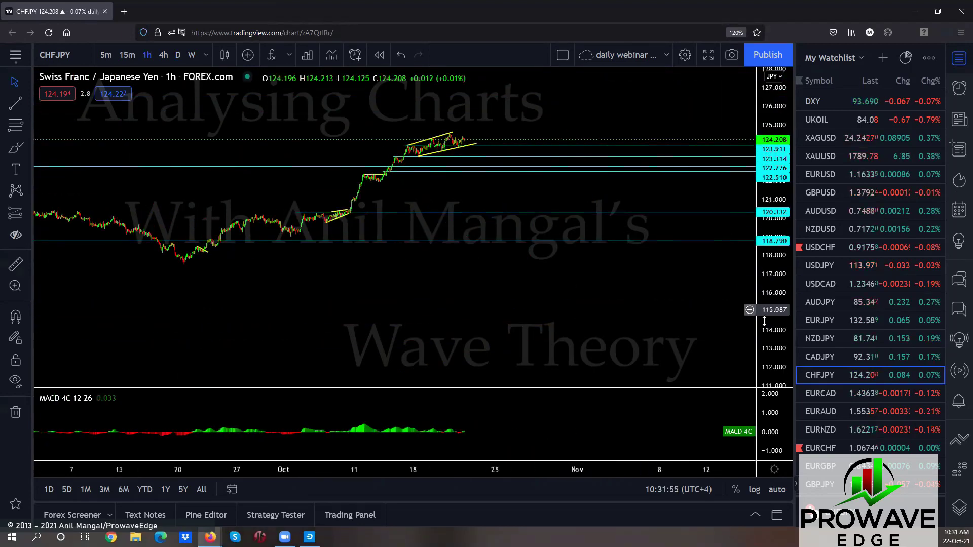
drag(764, 321, 599, 126)
drag(371, 231, 384, 302)
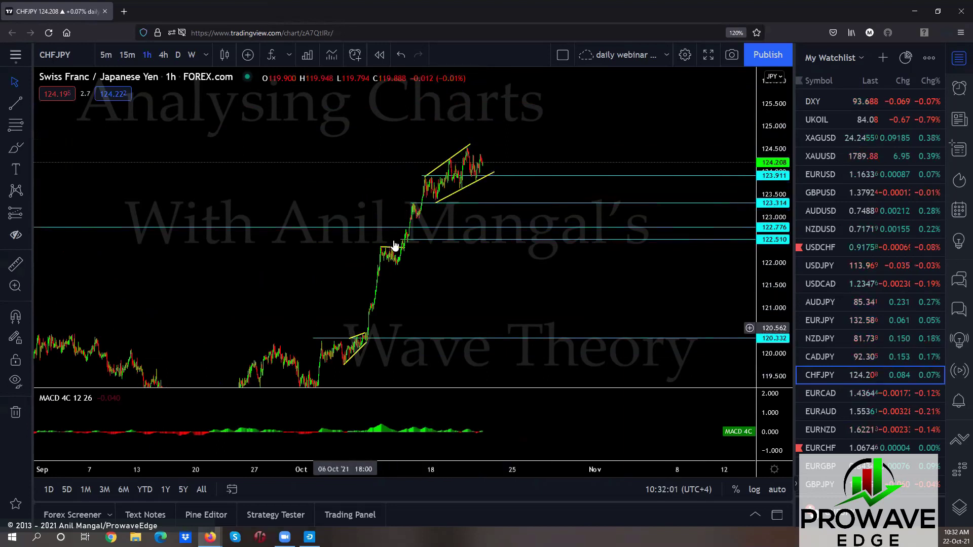
click(462, 150)
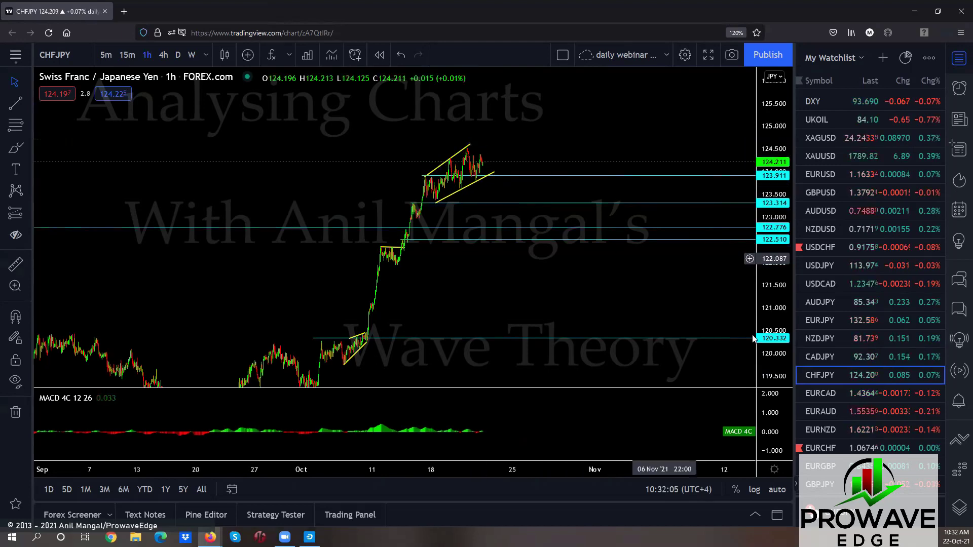
Step: Open EURCAD and sketch boundaries above and below its recent sideways range, extending them ahead of the current price
click(824, 393)
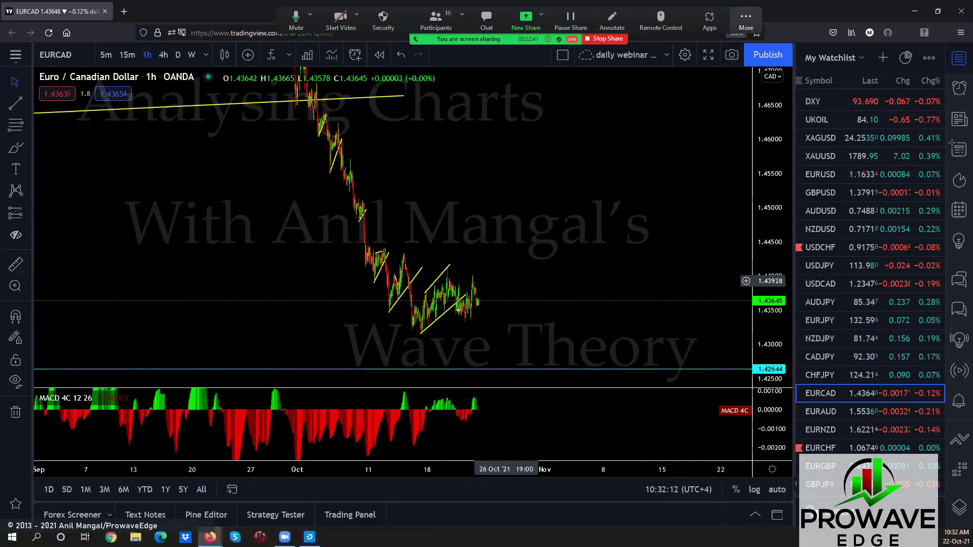
mouse_move(447, 268)
mouse_down()
mouse_move(493, 299)
mouse_move(512, 269)
mouse_move(568, 257)
mouse_up()
drag(407, 326, 615, 300)
mouse_move(426, 267)
mouse_down()
mouse_move(574, 247)
mouse_move(613, 444)
mouse_up()
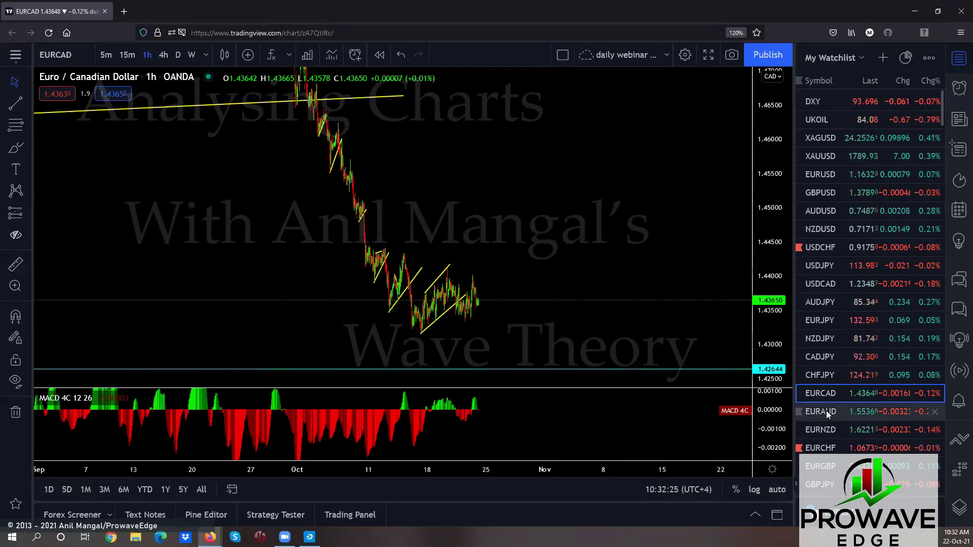
Step: Open EURAUD and switch it to the 15-minute chart, showing the October decline and latest rebound
click(827, 410)
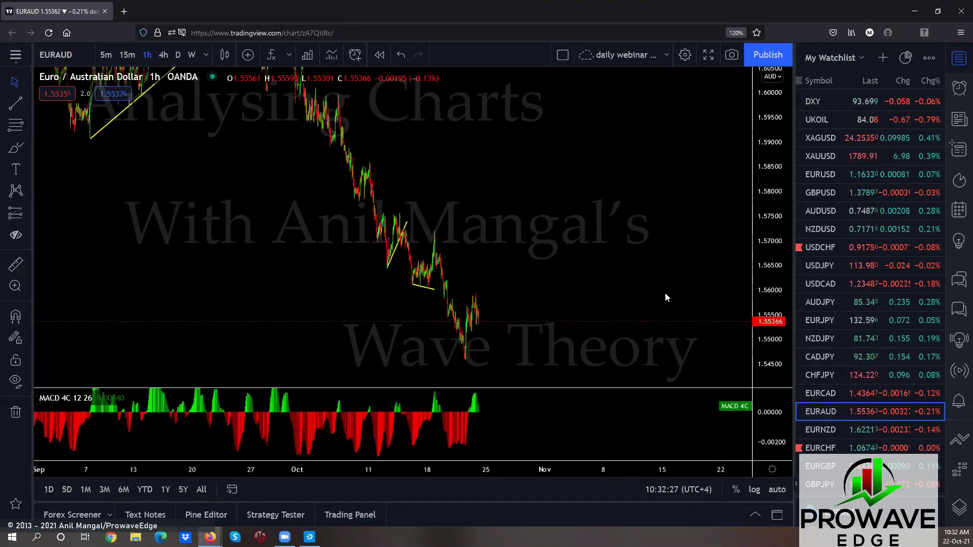
scroll(567, 337, up, 3)
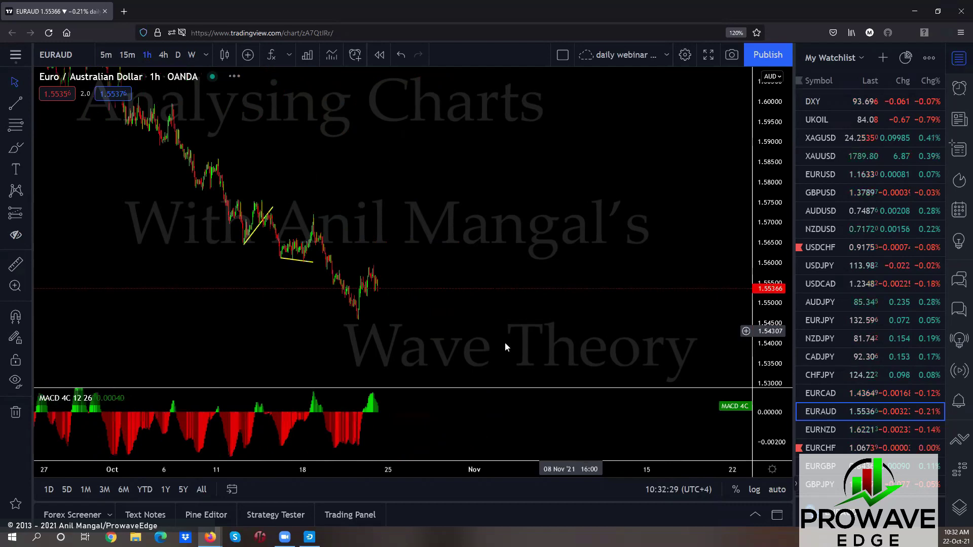
scroll(517, 251, down, 4)
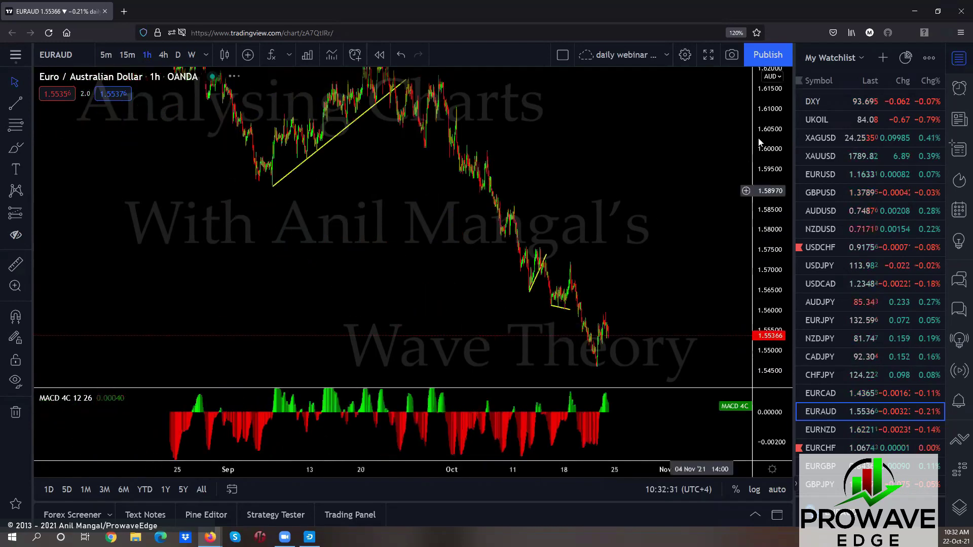
click(127, 55)
drag(759, 347, 568, 243)
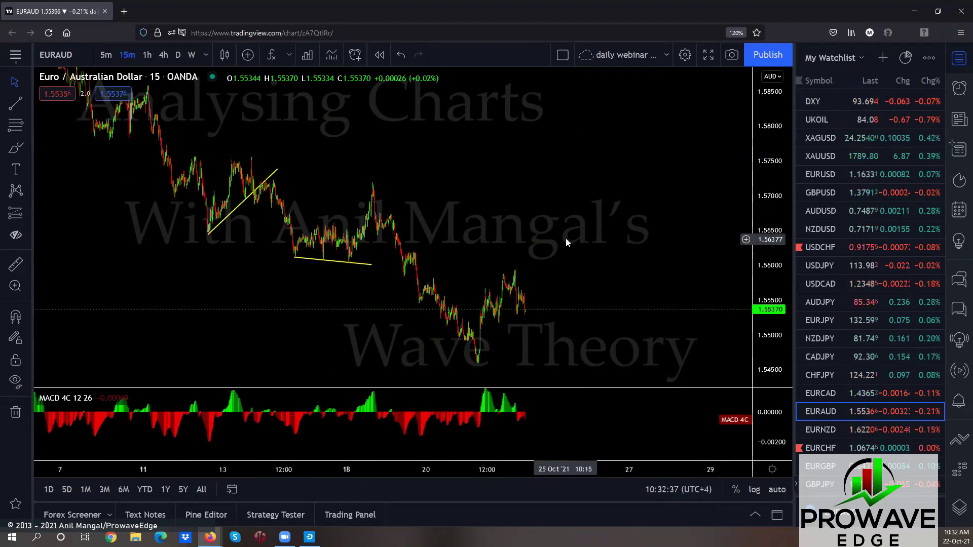
Step: Examine the wave structure of EURAUD's 15-minute decline from late September through the latest low and rebound
scroll(565, 239, up, 1)
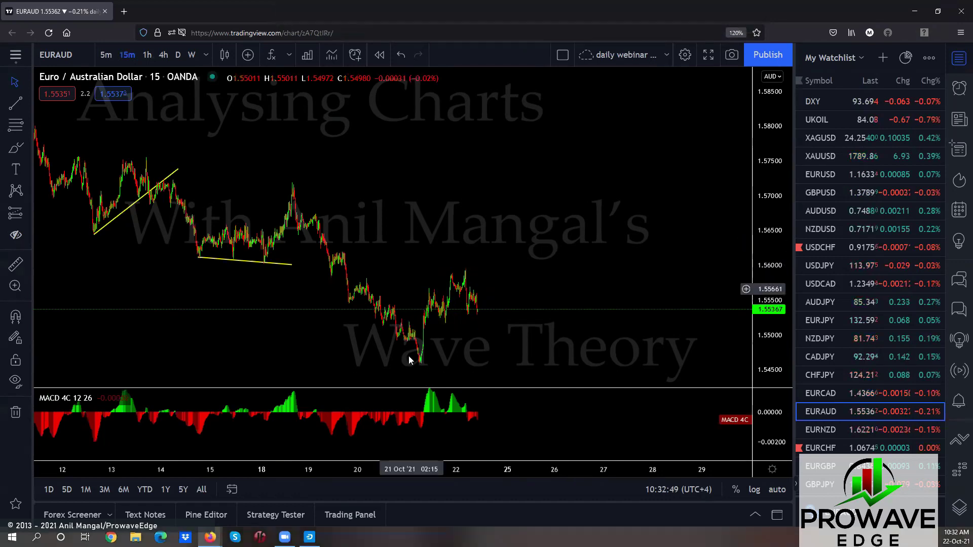
drag(355, 195, 417, 218)
scroll(378, 152, down, 3)
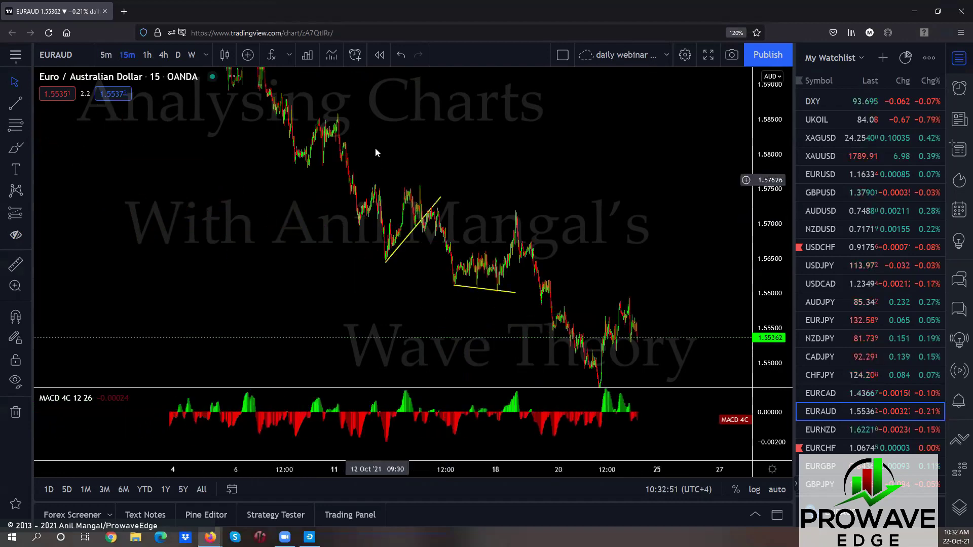
scroll(221, 211, down, 2)
drag(221, 211, 315, 201)
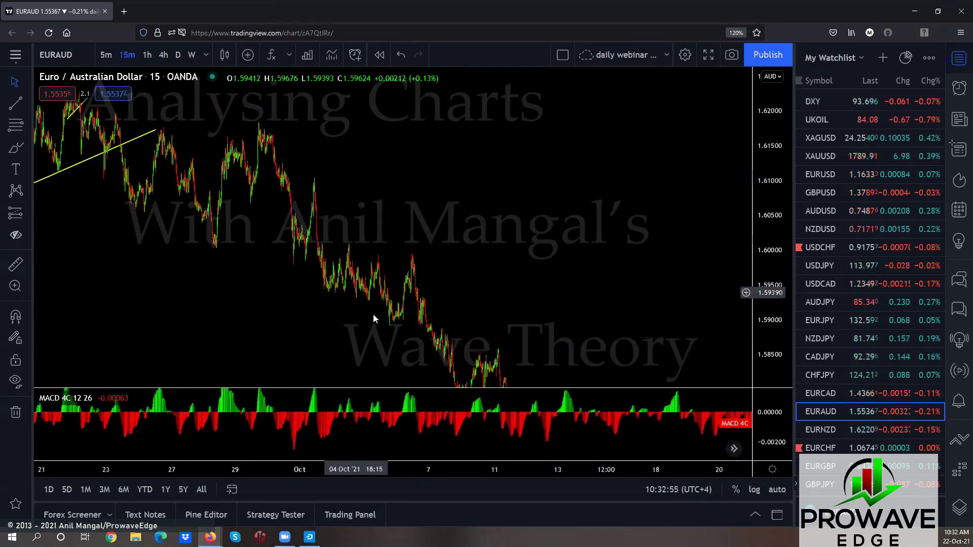
scroll(244, 299, left, 5)
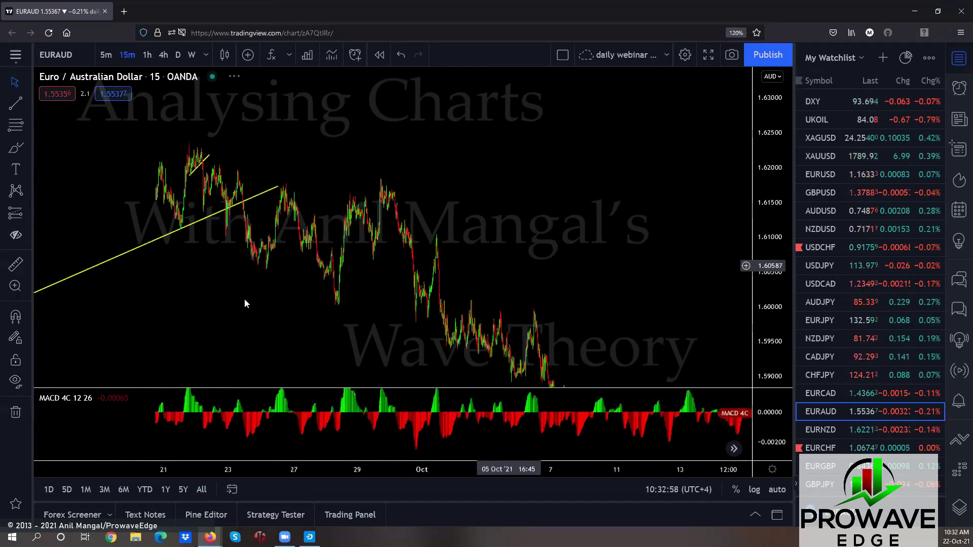
scroll(252, 308, left, 2)
scroll(660, 312, right, 2)
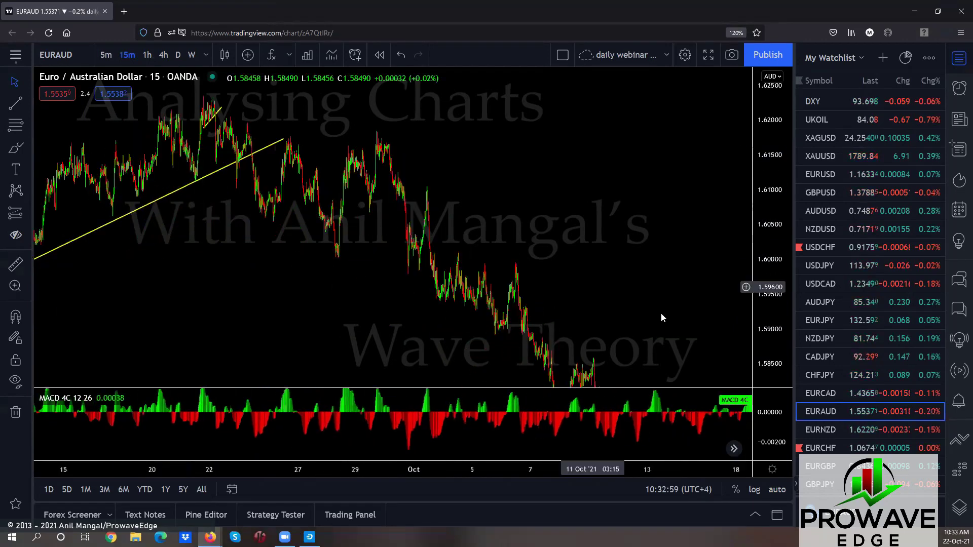
scroll(561, 289, right, 3)
scroll(608, 282, right, 5)
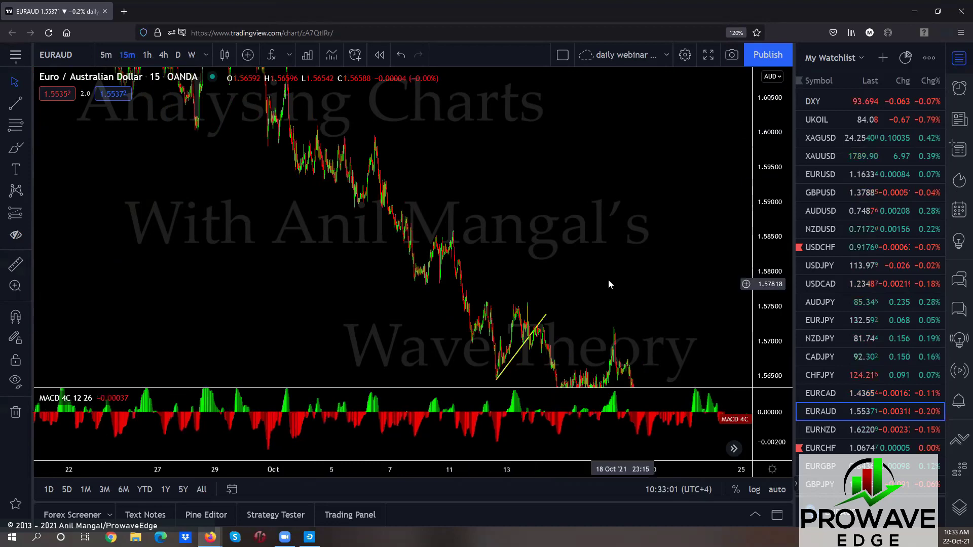
scroll(509, 256, right, 5)
scroll(514, 254, up, 2)
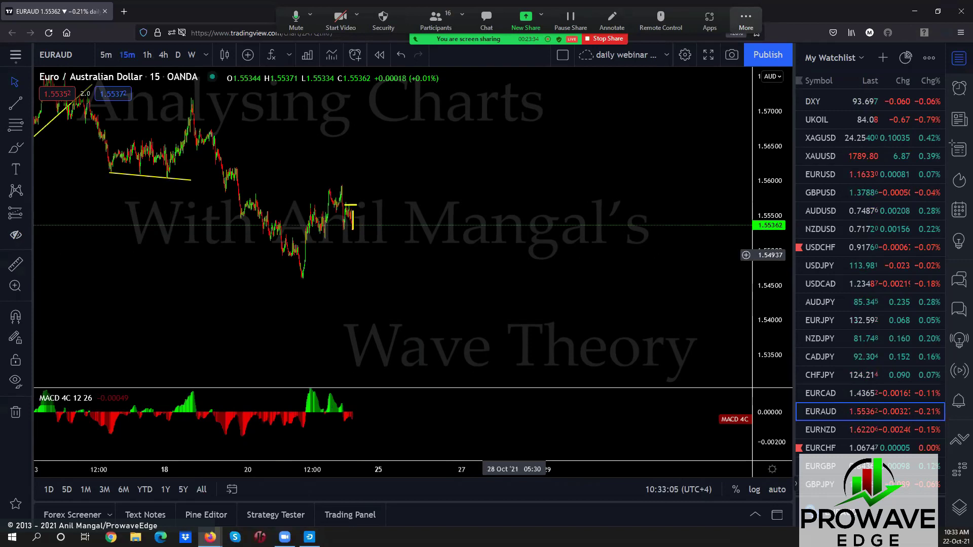
Step: Sketch a EURAUD drop to about 1.5390 and an alternative zigzag decline inside falling boundary lines, rebounding to about 1.5490
drag(356, 207, 374, 327)
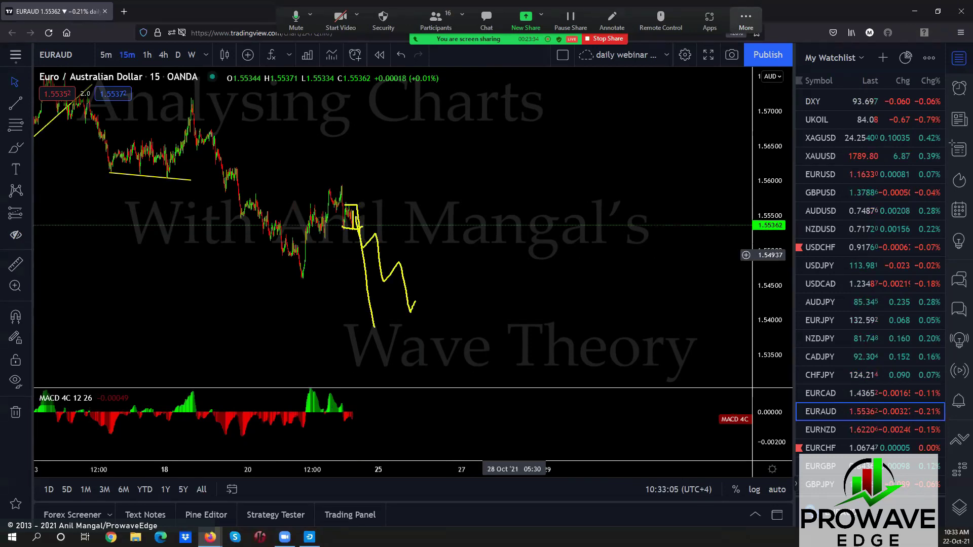
drag(443, 259, 335, 195)
drag(342, 290, 468, 340)
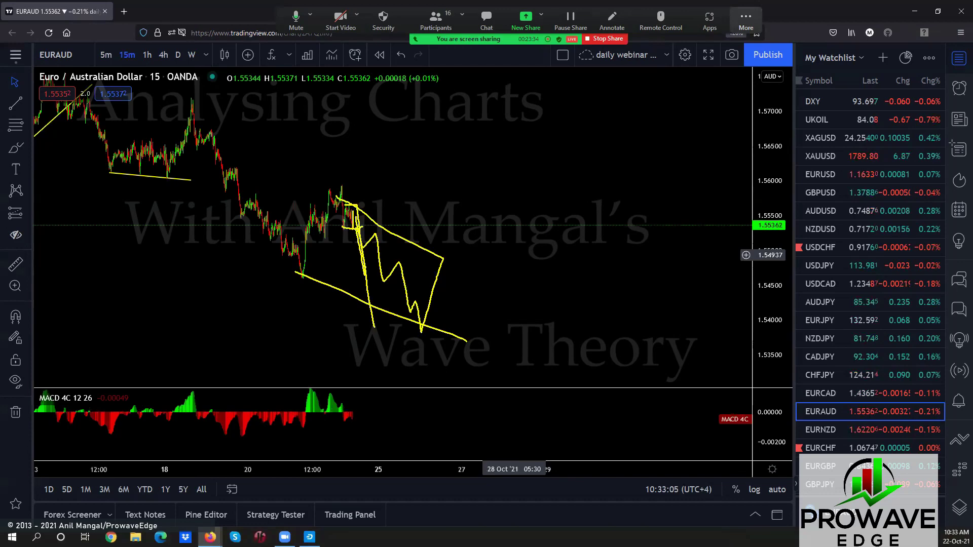
drag(333, 242, 417, 242)
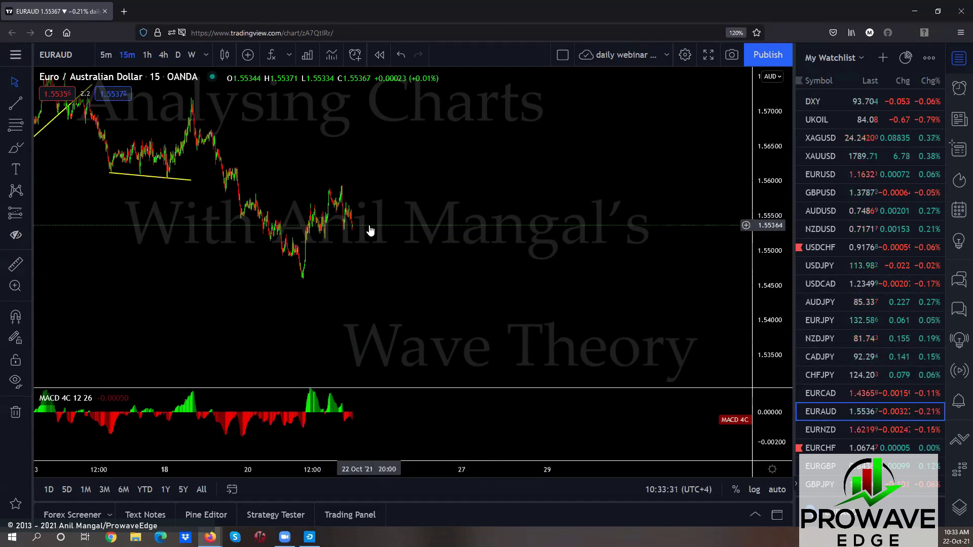
Step: Open EURNZD and mark its successive swing lows in the October decline and the latest pullback with short strokes
click(819, 428)
drag(775, 216, 305, 296)
drag(244, 296, 382, 297)
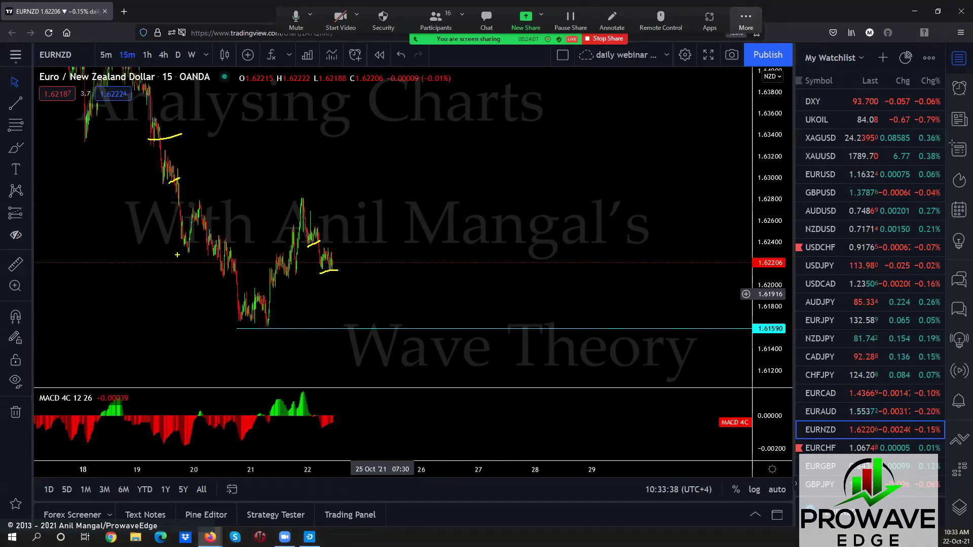
drag(294, 202, 259, 312)
Step: Examine EURNZD's 15-minute wave structure from late September through the October decline and the latest rebound
double_click(778, 191)
scroll(516, 237, down, 5)
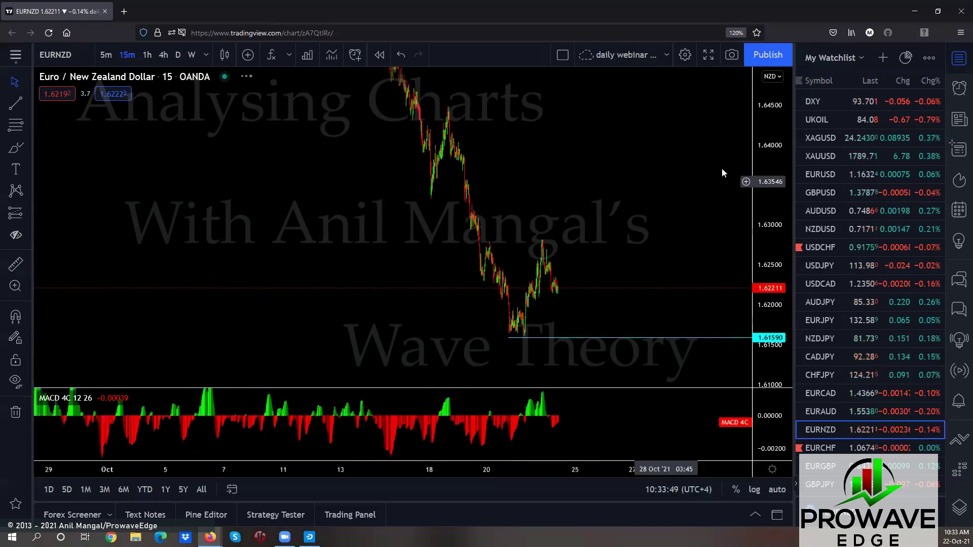
drag(764, 117, 525, 151)
drag(421, 270, 461, 293)
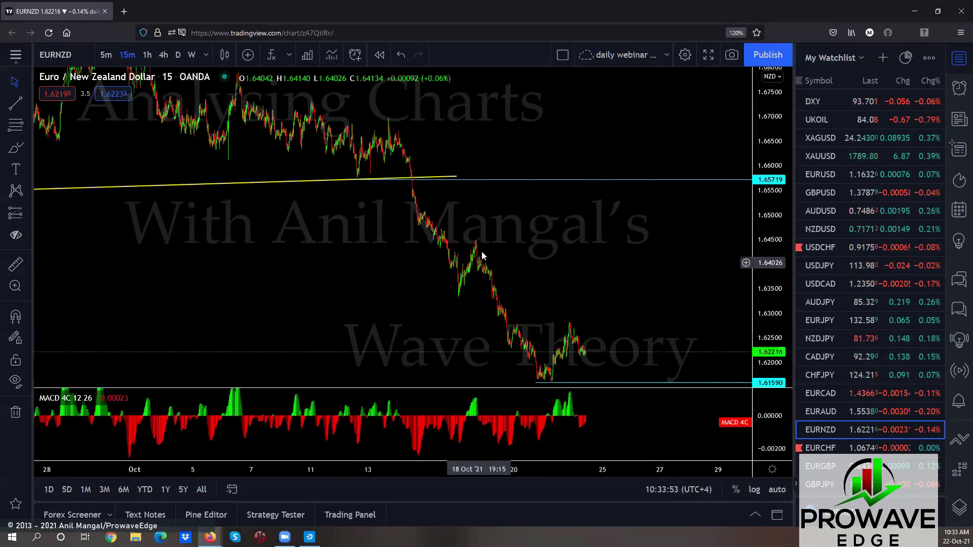
drag(413, 267, 456, 318)
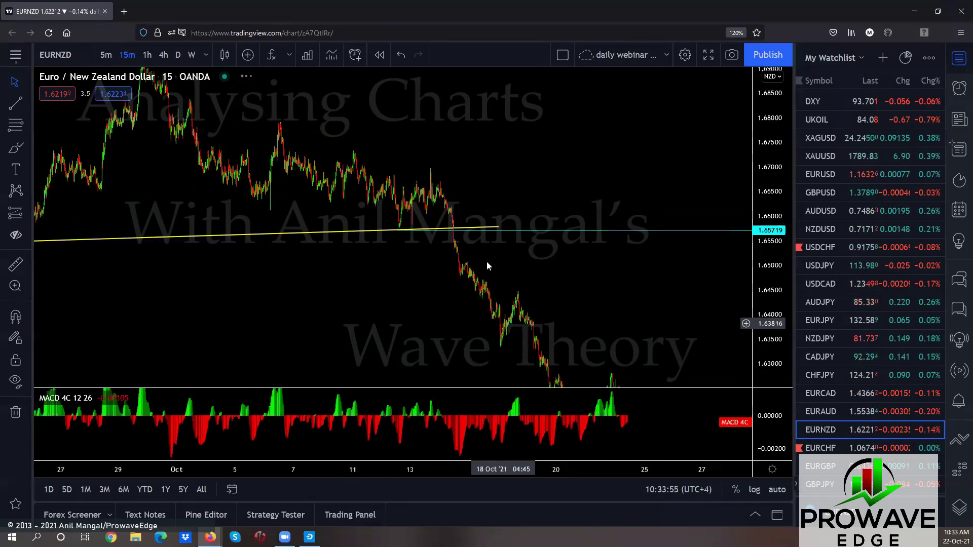
drag(416, 331, 254, 229)
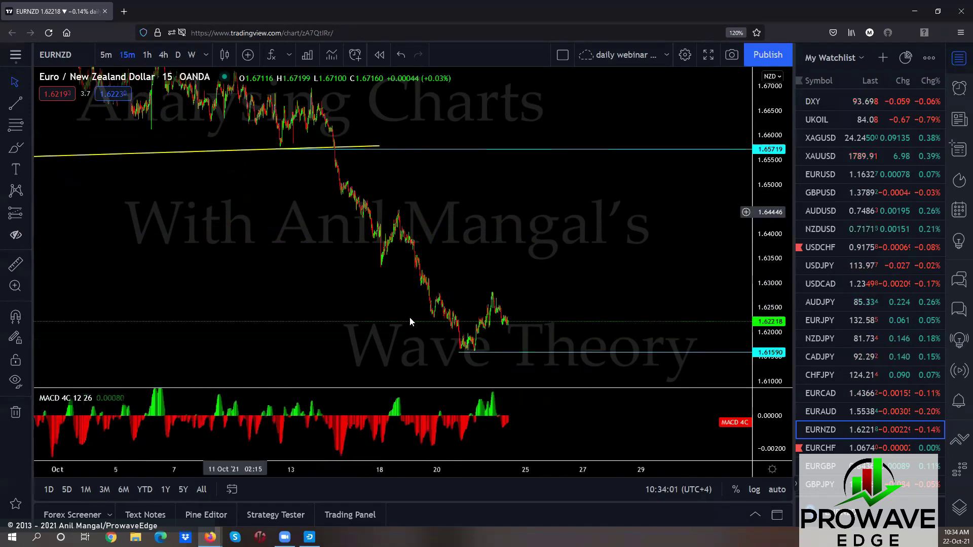
drag(557, 355, 555, 346)
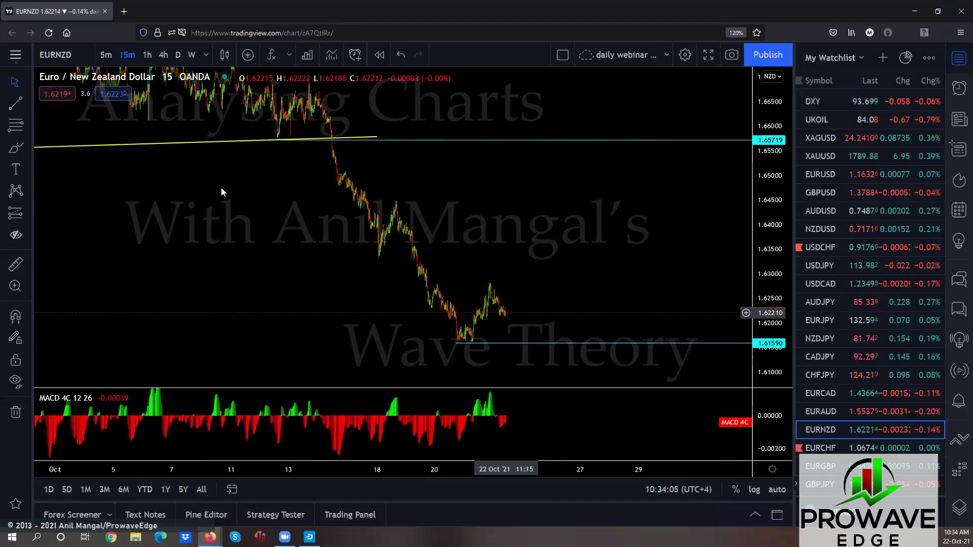
scroll(349, 290, up, 2)
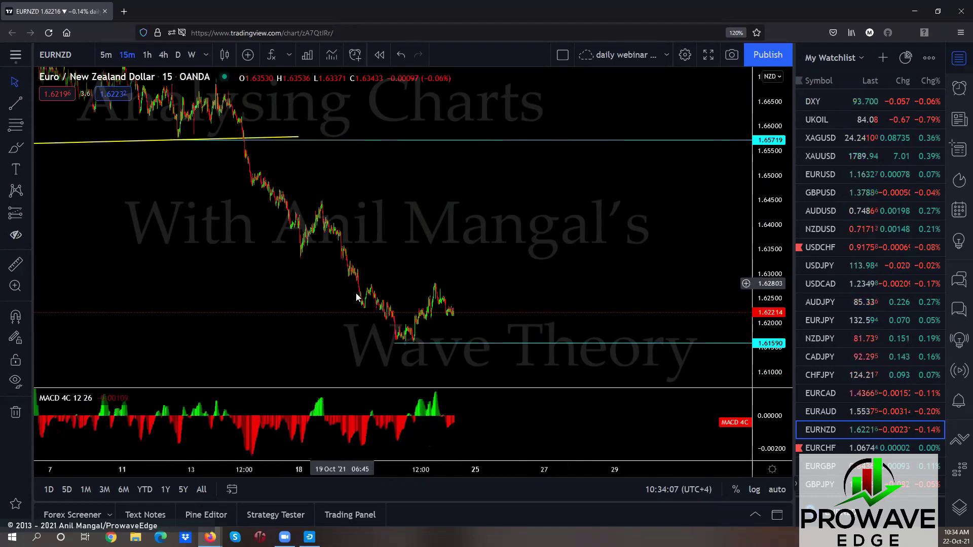
Step: Move EURNZD's horizontal level line from the October low to 1.62100, starting beneath the latest pullback
click(408, 343)
drag(402, 357, 464, 333)
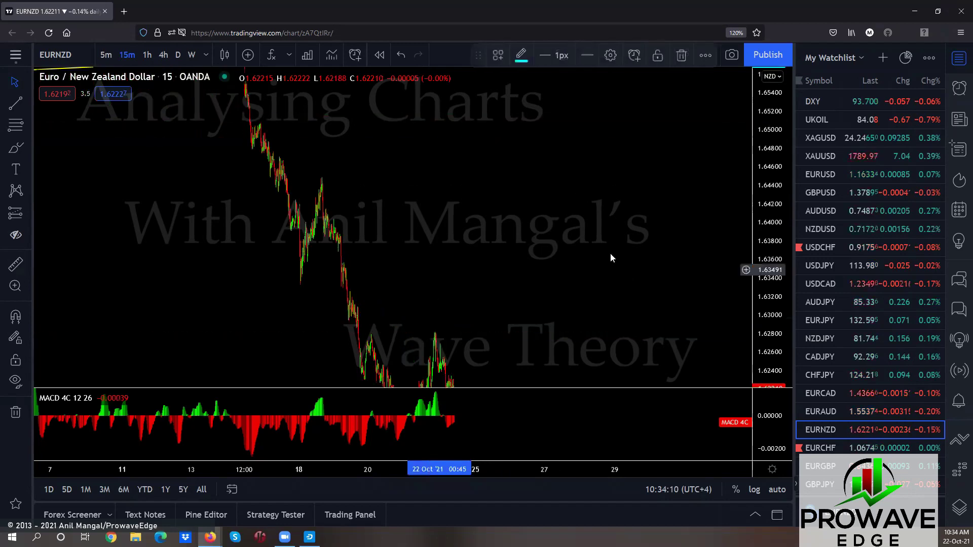
scroll(525, 306, up, 3)
drag(524, 306, 643, 276)
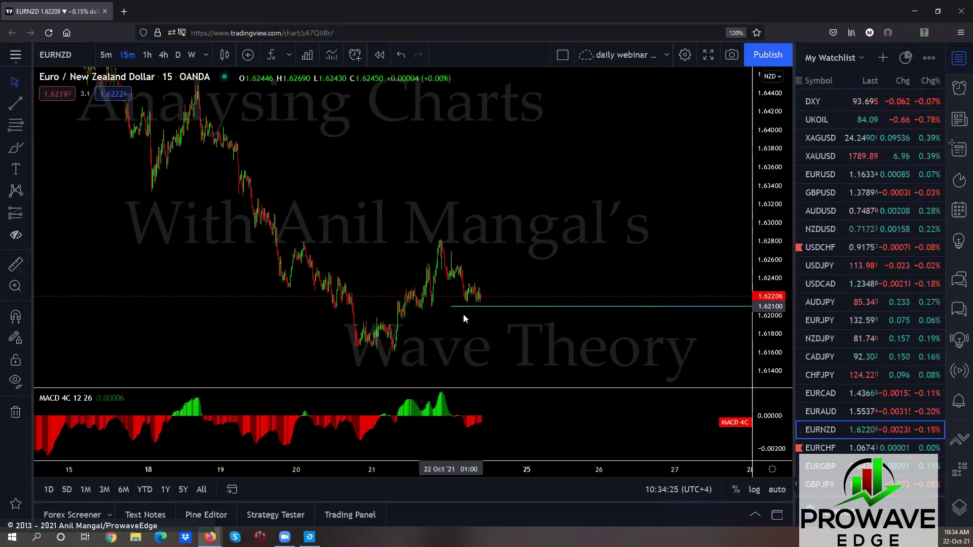
drag(459, 312, 426, 312)
Step: Open EURCHF and switch it to the daily chart, showing price history from late 2018 to the present
scroll(820, 434, down, 3)
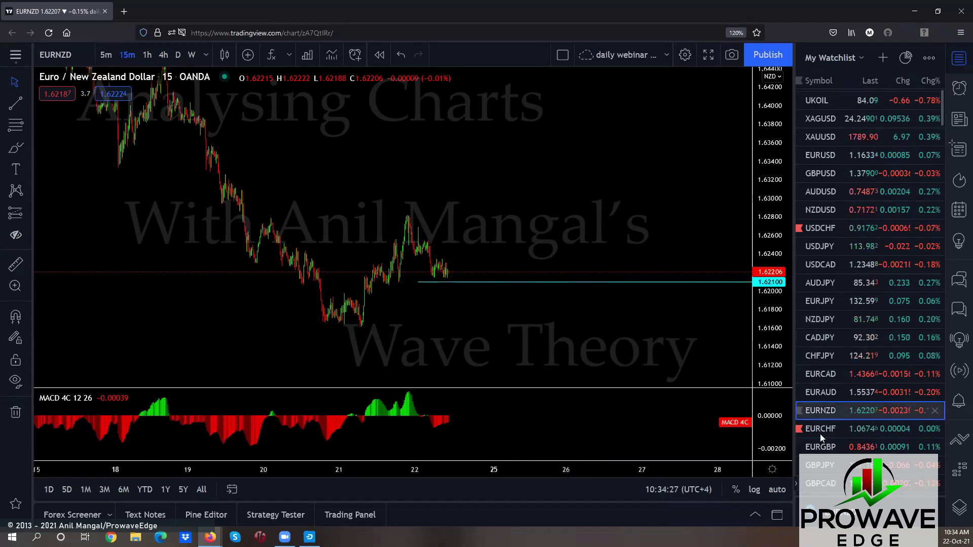
click(827, 331)
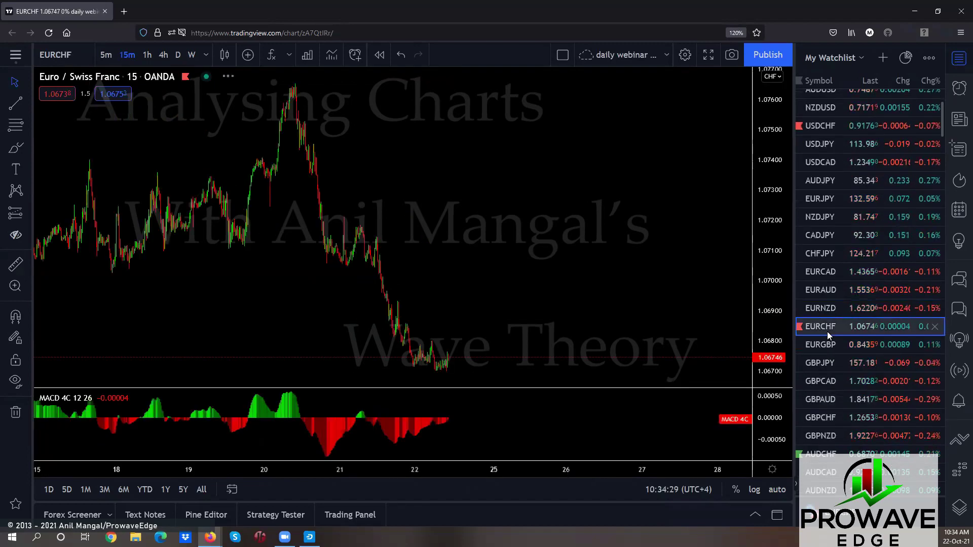
drag(771, 246, 772, 263)
drag(438, 281, 425, 216)
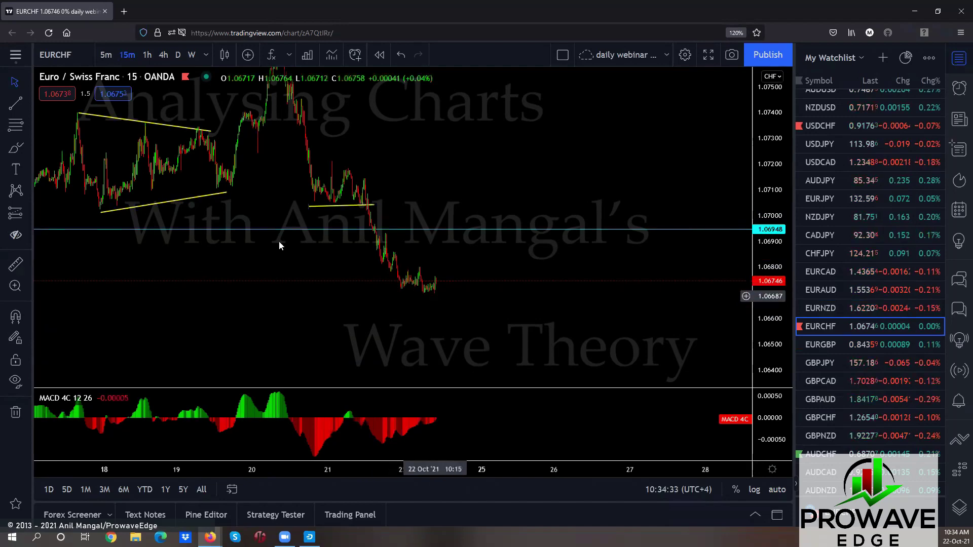
click(177, 55)
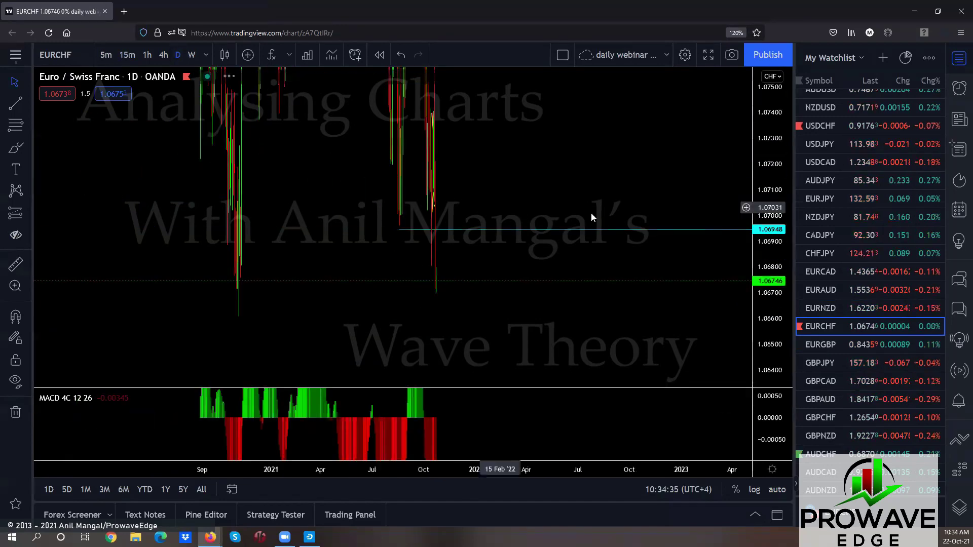
drag(757, 101, 470, 335)
scroll(397, 314, down, 5)
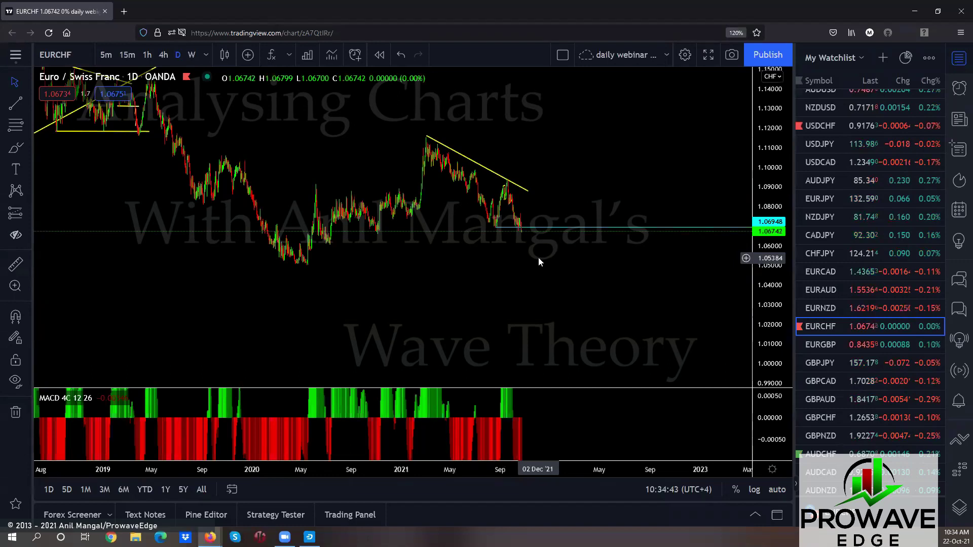
Step: Sketch converging boundaries and the internal zigzag legs around EURCHF's 2020 consolidation on the daily chart
drag(300, 265, 394, 226)
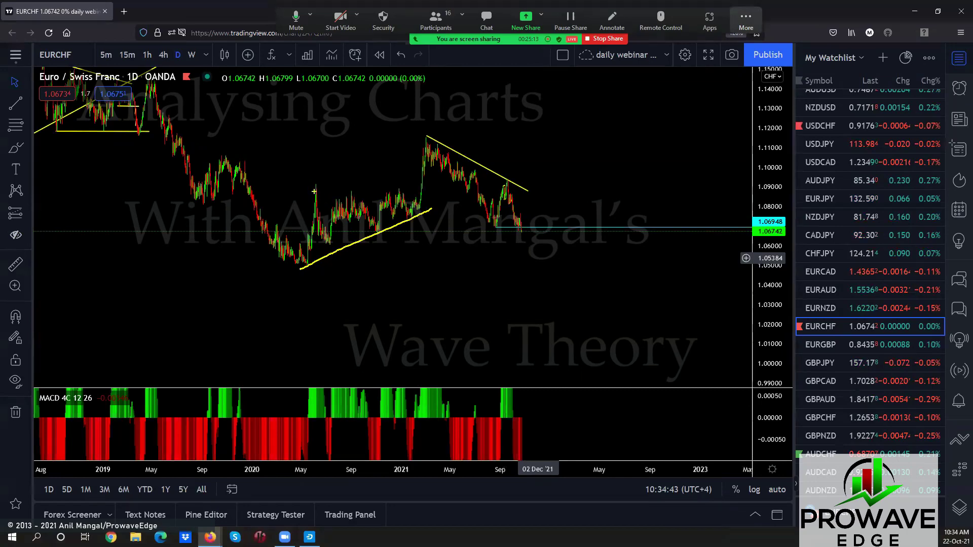
drag(310, 185, 327, 245)
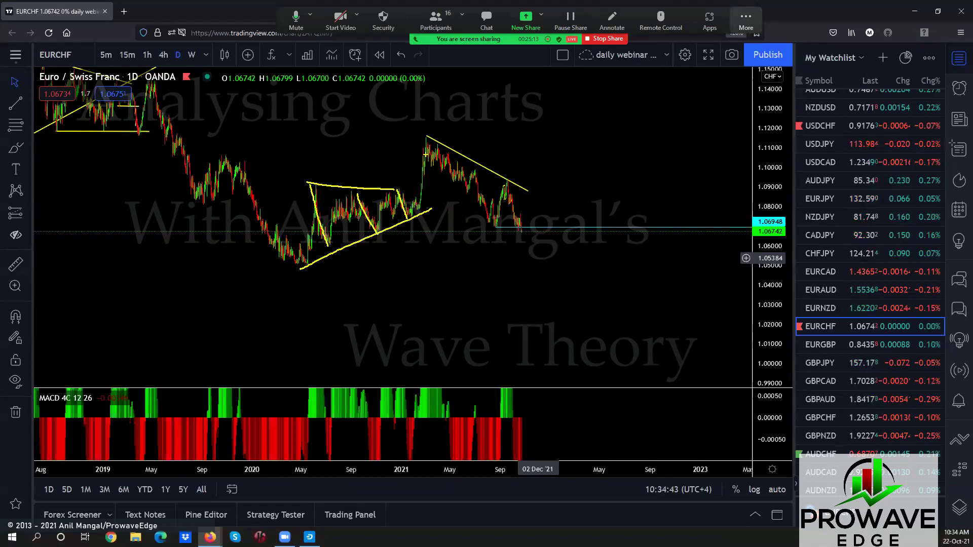
drag(437, 166, 477, 106)
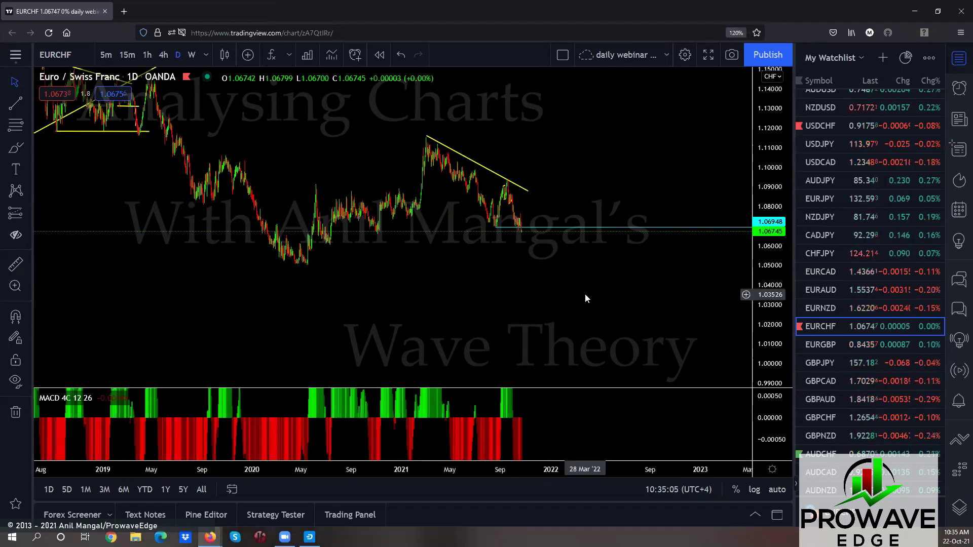
Step: Sketch boundaries along EURCHF's 2020–2021 highs and lows and a projected dip to about 1.0610 followed by a rally to about 1.1320
drag(526, 244, 580, 107)
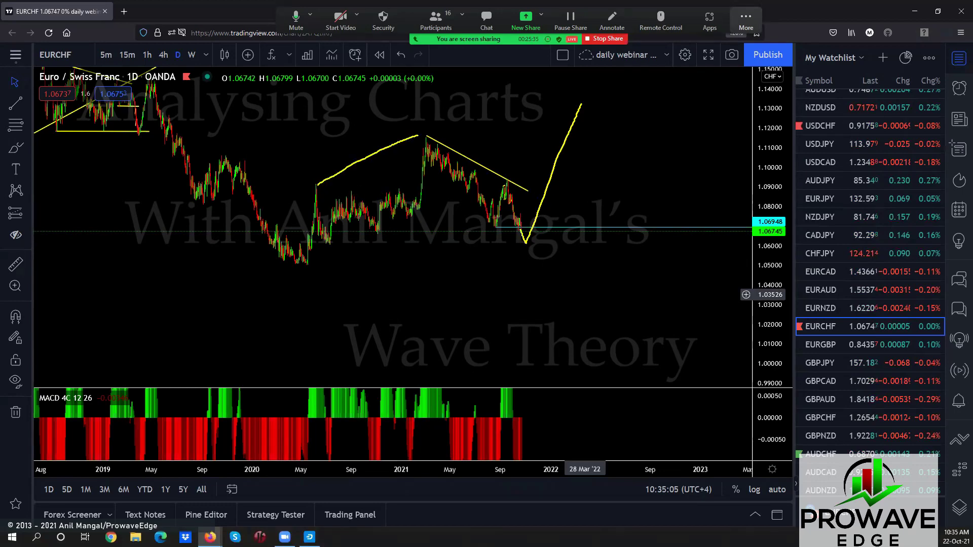
drag(336, 242, 522, 230)
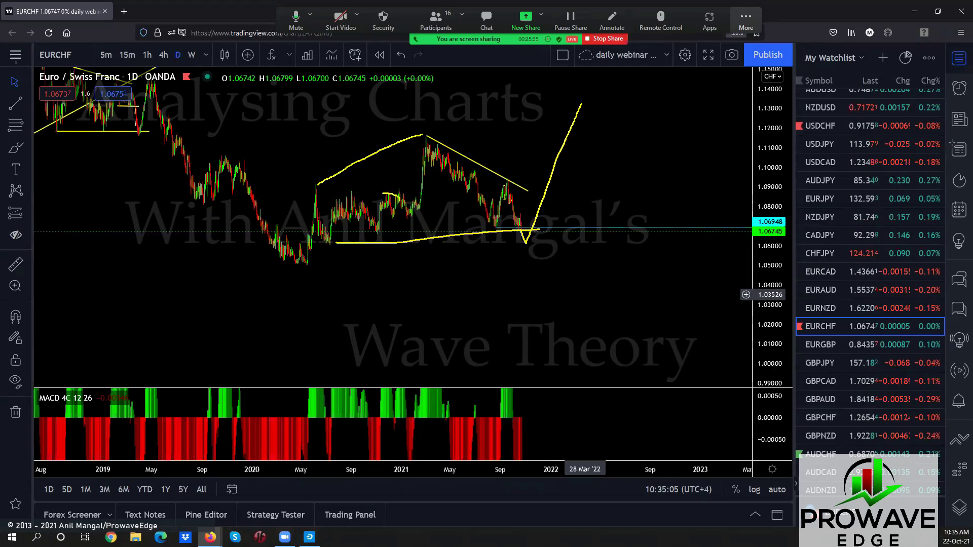
mouse_move(400, 222)
mouse_down()
mouse_move(323, 209)
mouse_move(386, 197)
mouse_up()
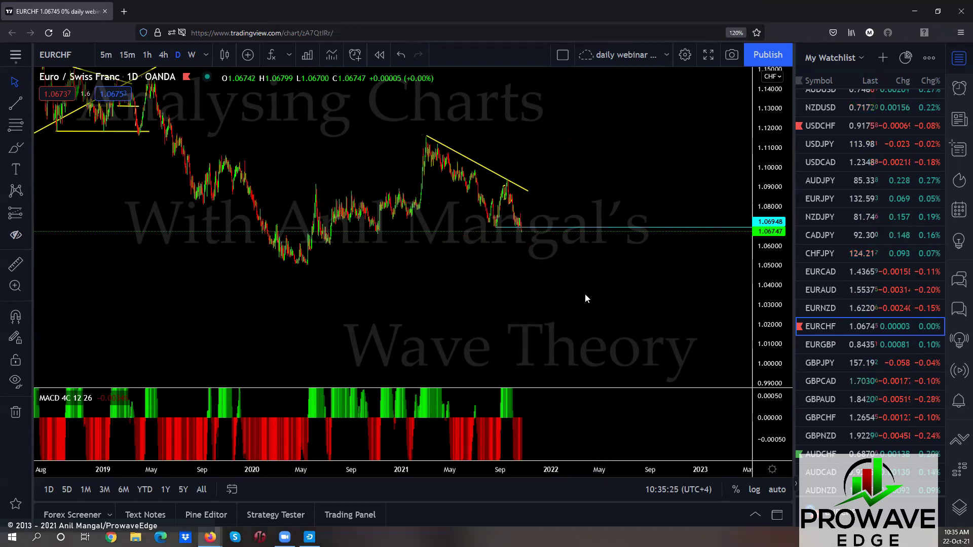
Step: Enlarge EURCHF's 2021 decline on the daily chart and rescale the MACD pane to show its full histogram
scroll(582, 294, up, 4)
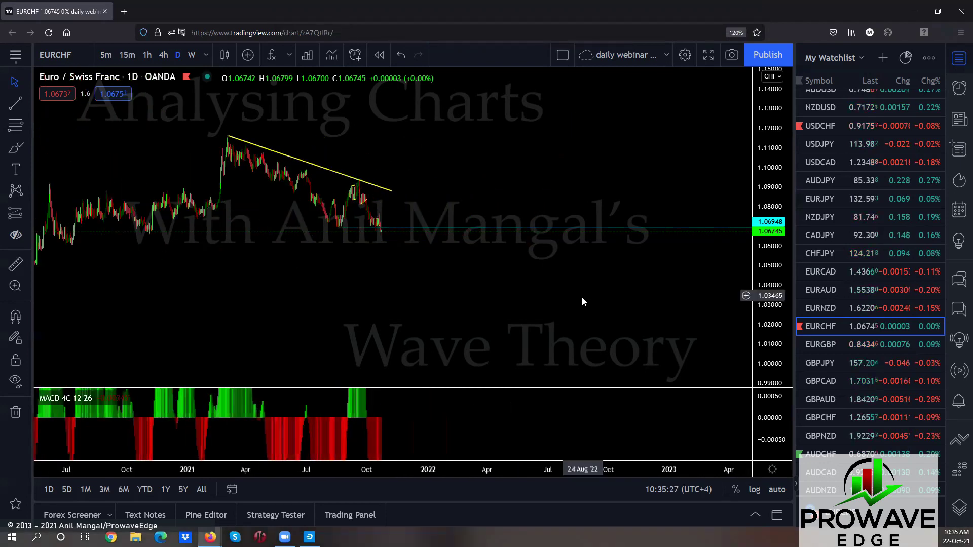
drag(582, 296, 333, 314)
drag(471, 322, 552, 320)
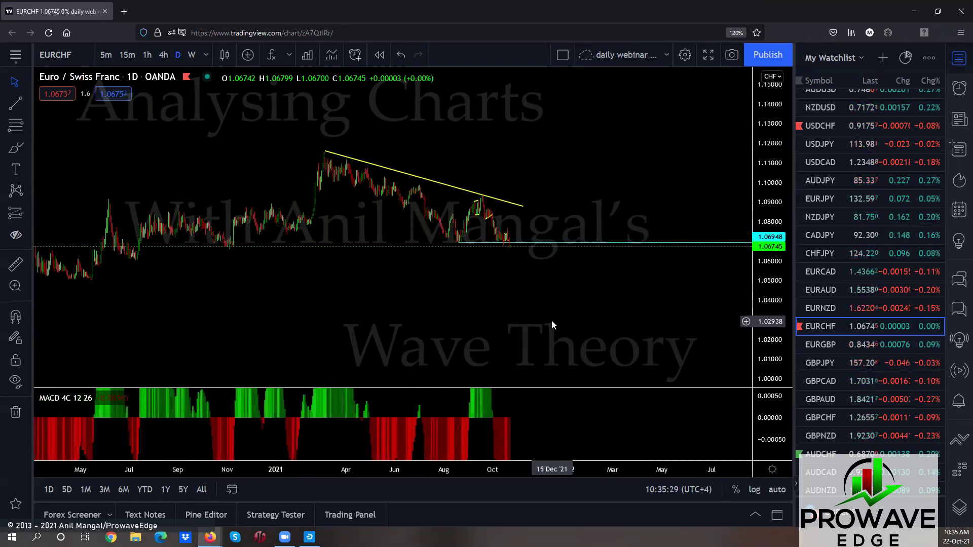
drag(767, 335, 768, 315)
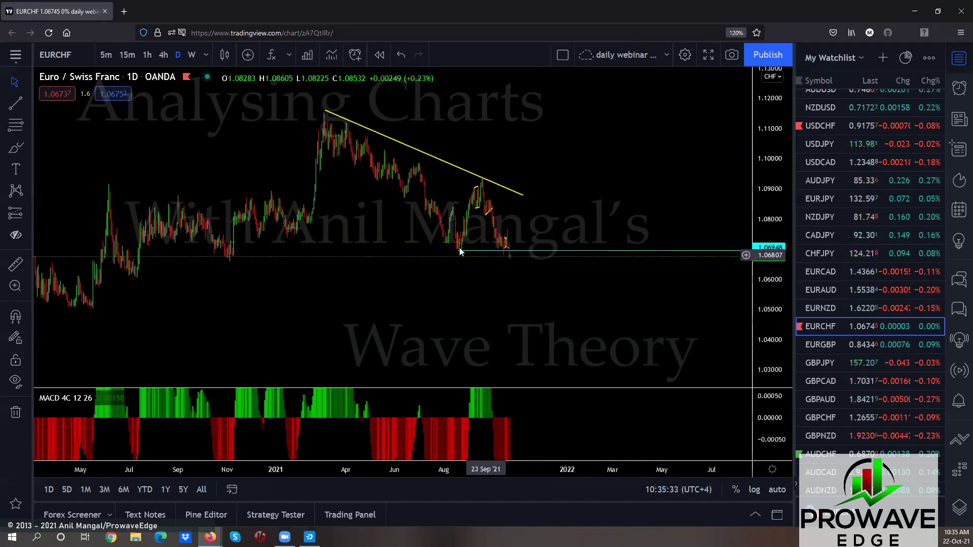
drag(763, 403, 768, 477)
drag(616, 420, 604, 392)
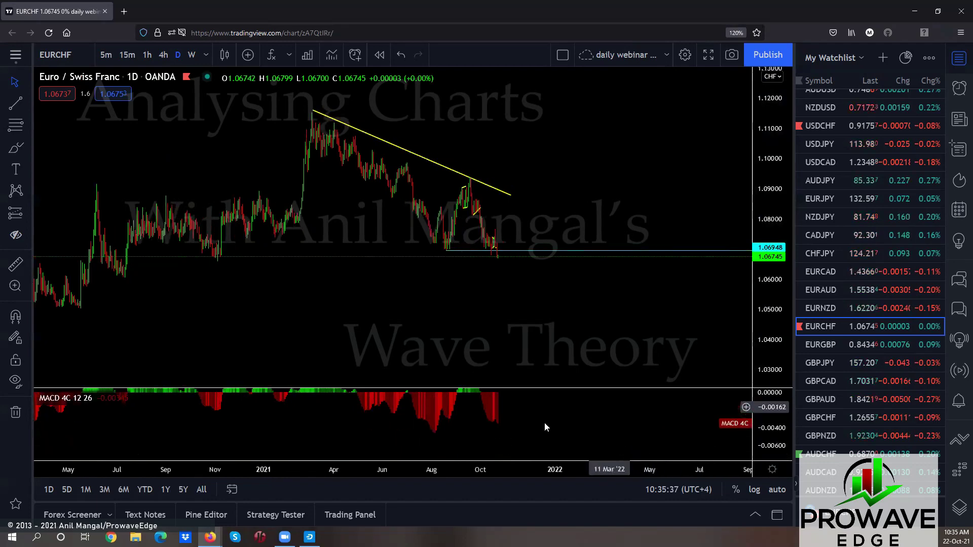
Step: Switch EURCHF to the 1-hour chart, enlarge its October decline, and open EURGBP
click(165, 54)
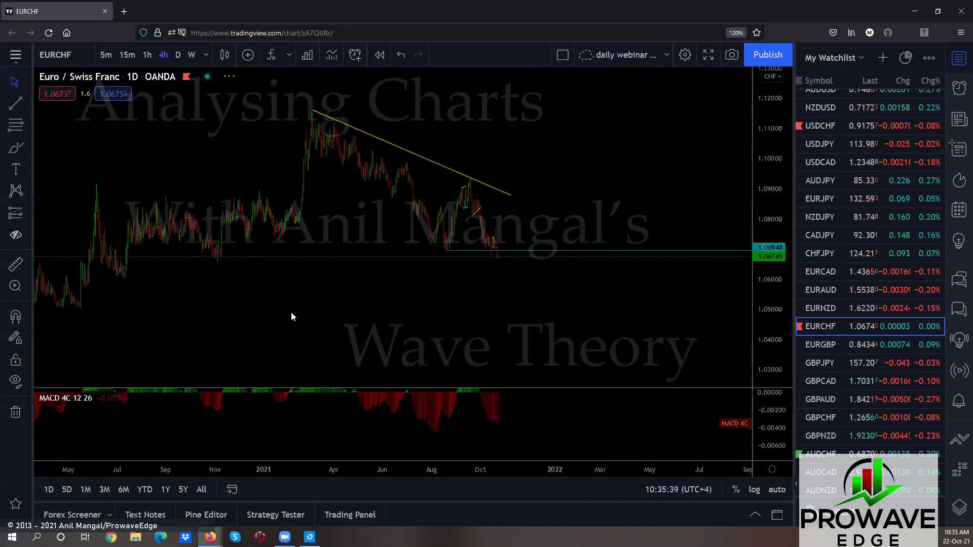
click(149, 58)
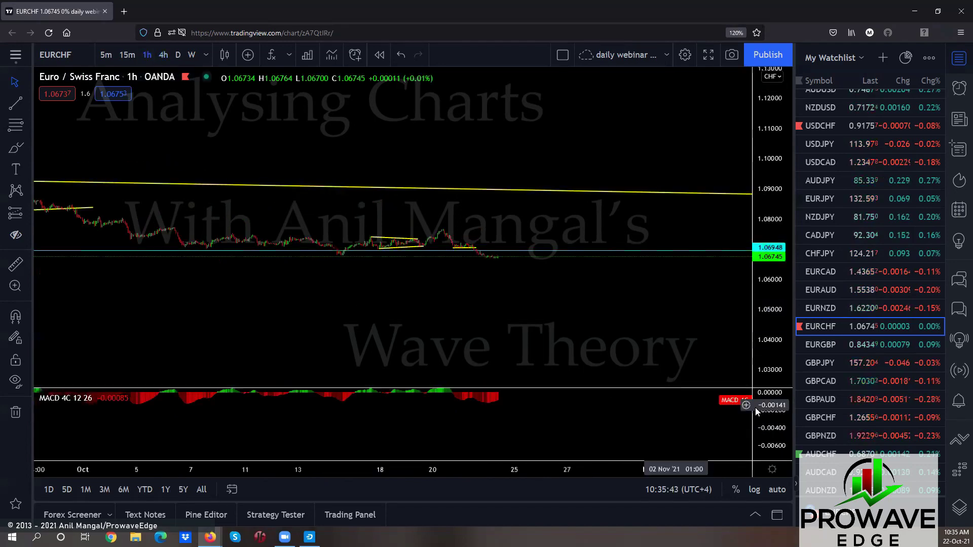
drag(777, 351, 778, 304)
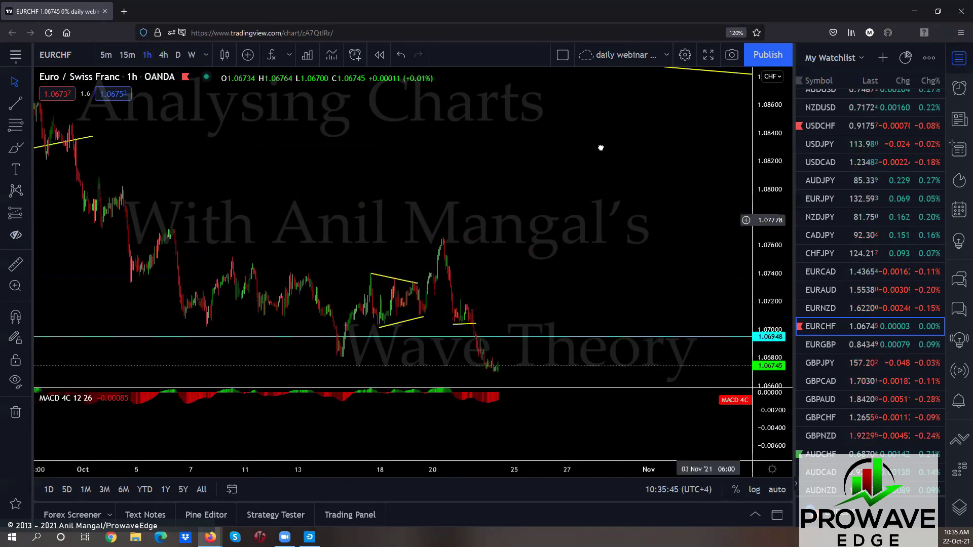
drag(551, 290, 486, 331)
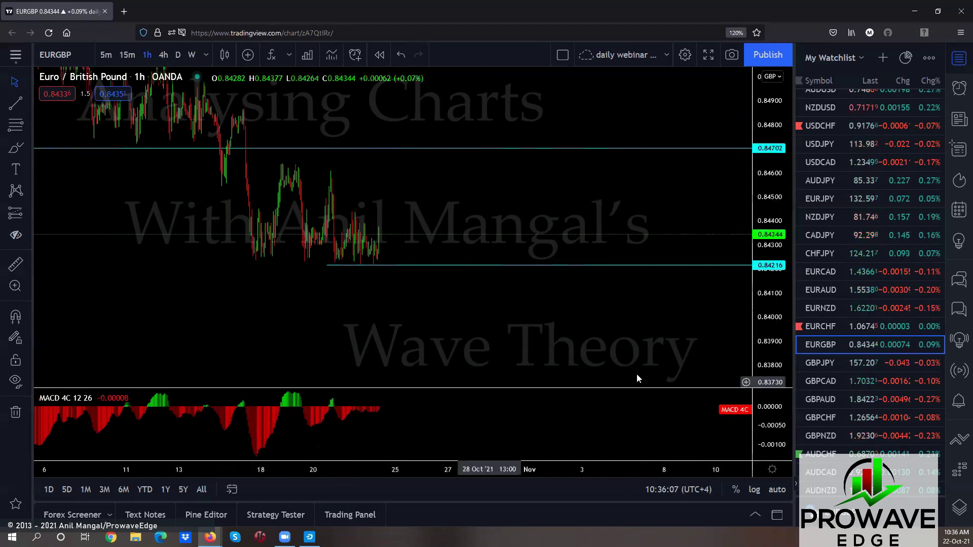
Step: Open GBPJPY and sketch a zigzag leading to a rally to about 161.1, plus an alternative drop to about 153.7, clearing the sketches when finished
click(810, 363)
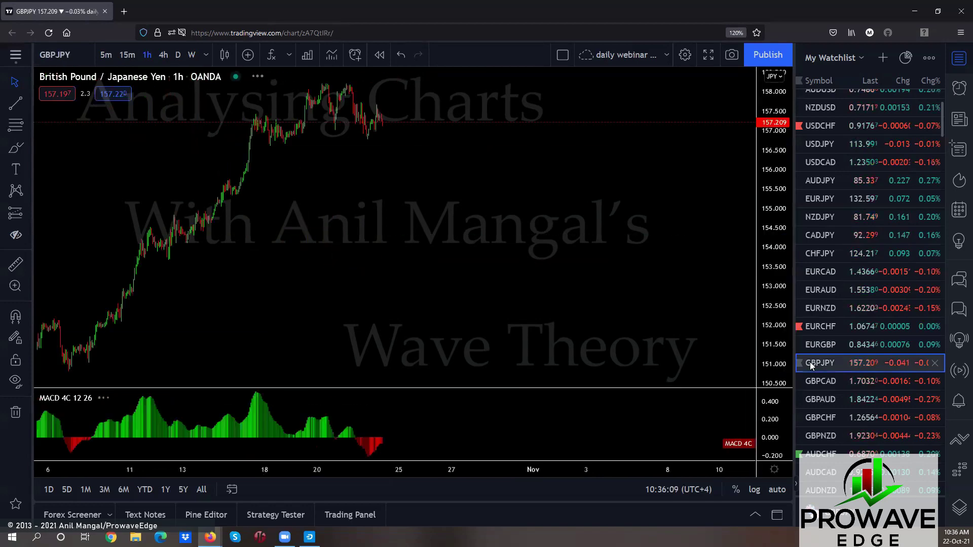
drag(518, 235, 474, 329)
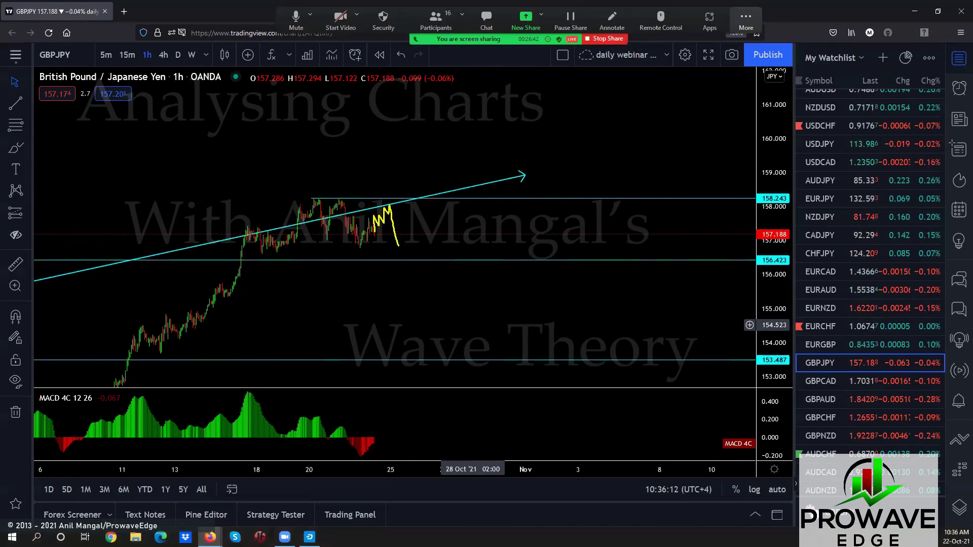
drag(430, 253, 482, 102)
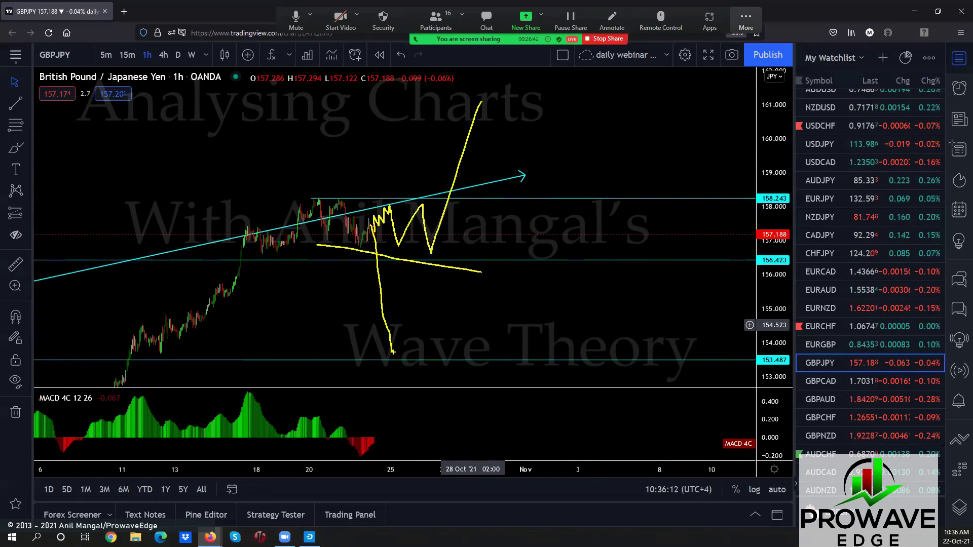
key(Escape)
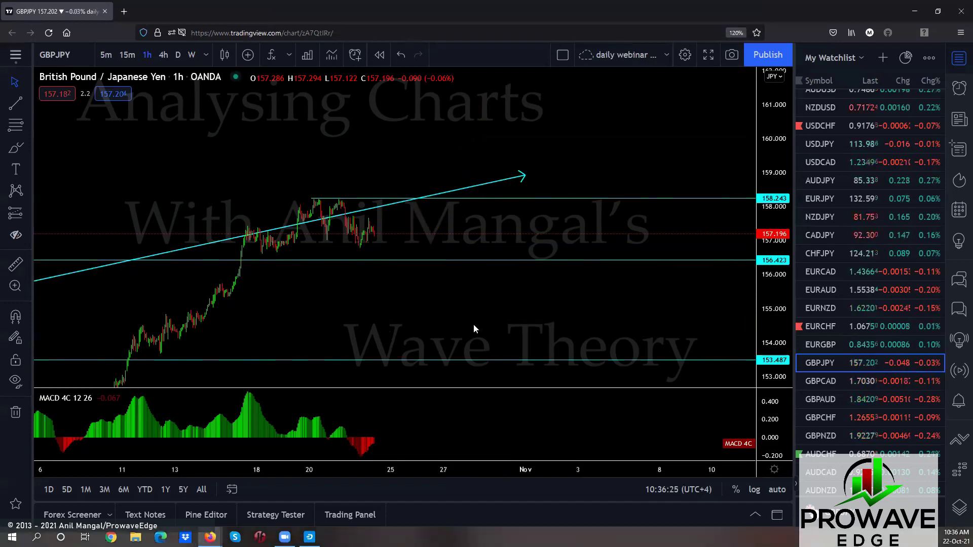
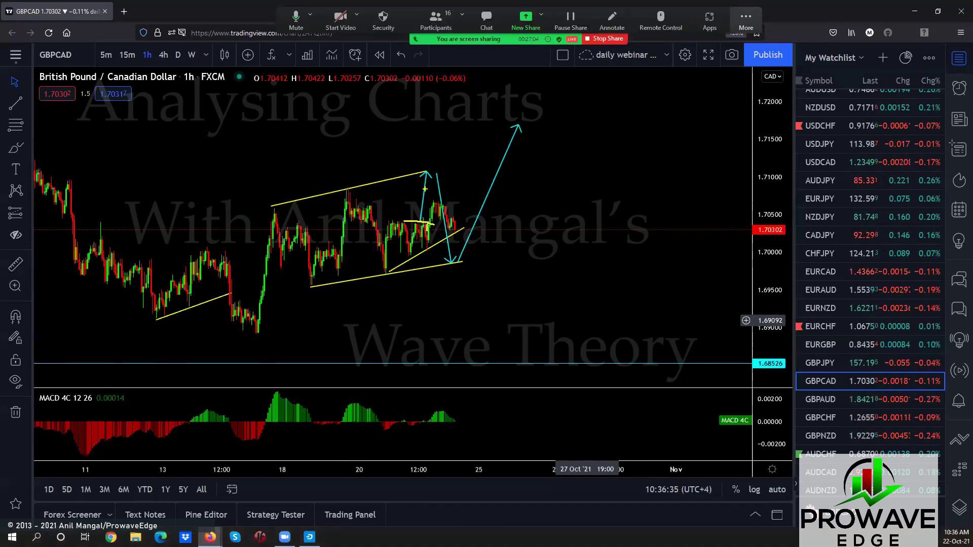
Step: Remove GBPCAD's rising arrow to about 1.7107 and the falling arrow to about 1.6985 from the 1-hour chart
drag(430, 173, 451, 259)
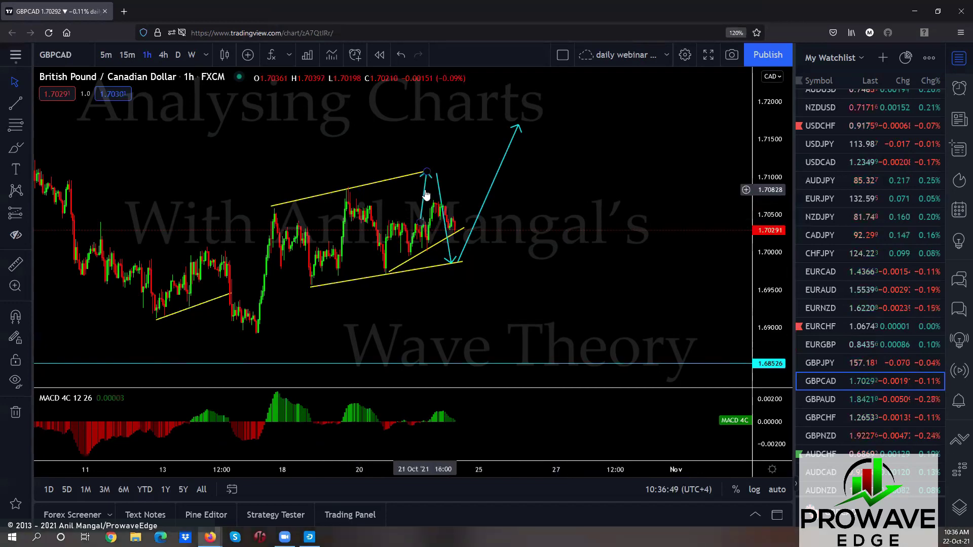
drag(425, 196, 418, 194)
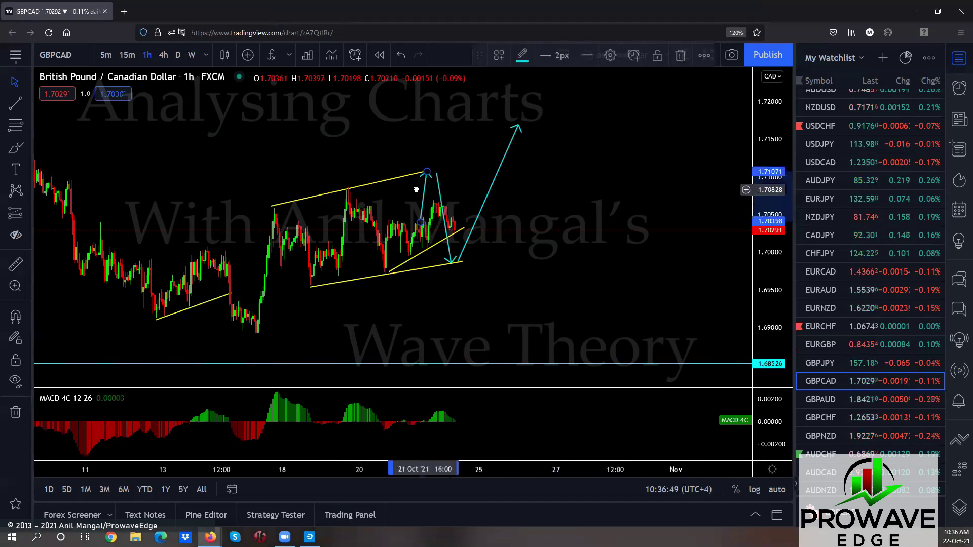
click(681, 56)
drag(436, 174, 453, 188)
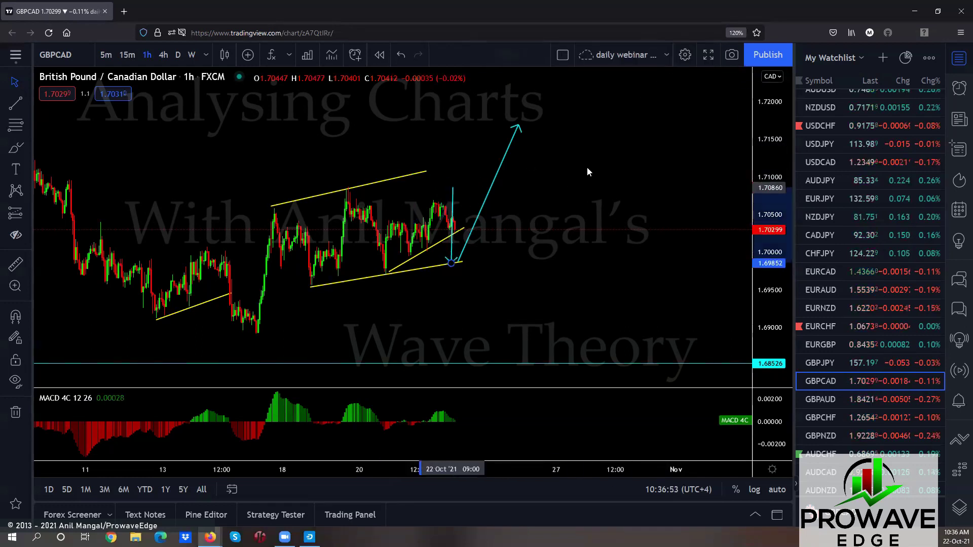
click(681, 58)
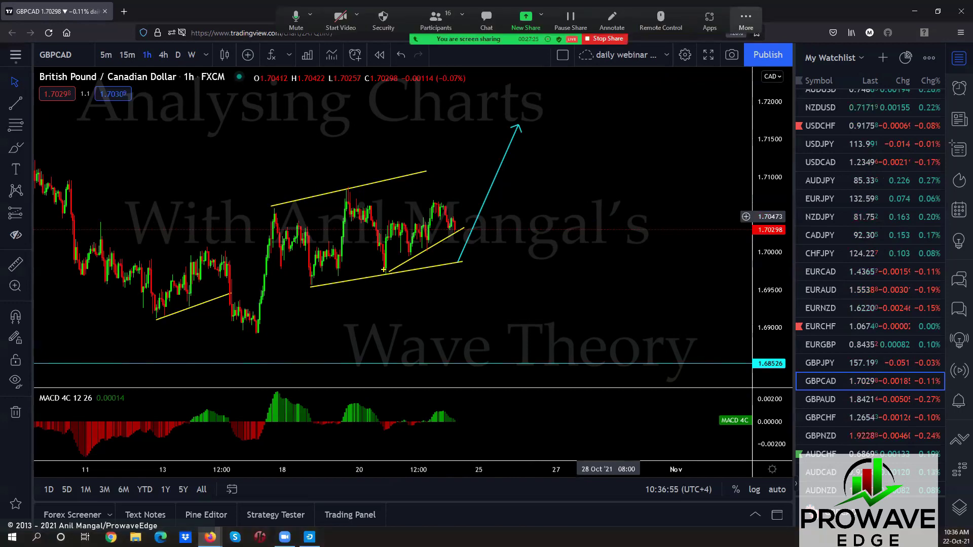
Step: Sketch GBPCAD's 20–22 October channel, a widening pattern dipping to about 1.6950, the preceding zigzag, and a rally to about 1.7150
drag(384, 270, 449, 232)
mouse_move(388, 223)
mouse_down()
mouse_move(426, 205)
mouse_move(386, 248)
mouse_move(444, 217)
mouse_up()
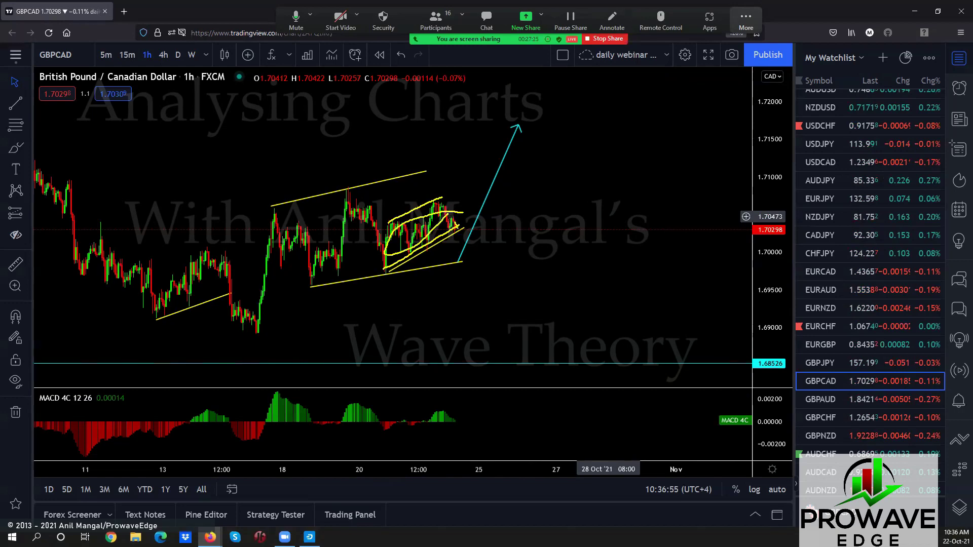
drag(457, 227, 466, 271)
drag(350, 187, 444, 201)
mouse_move(386, 267)
mouse_down()
mouse_move(473, 289)
mouse_move(518, 187)
mouse_up()
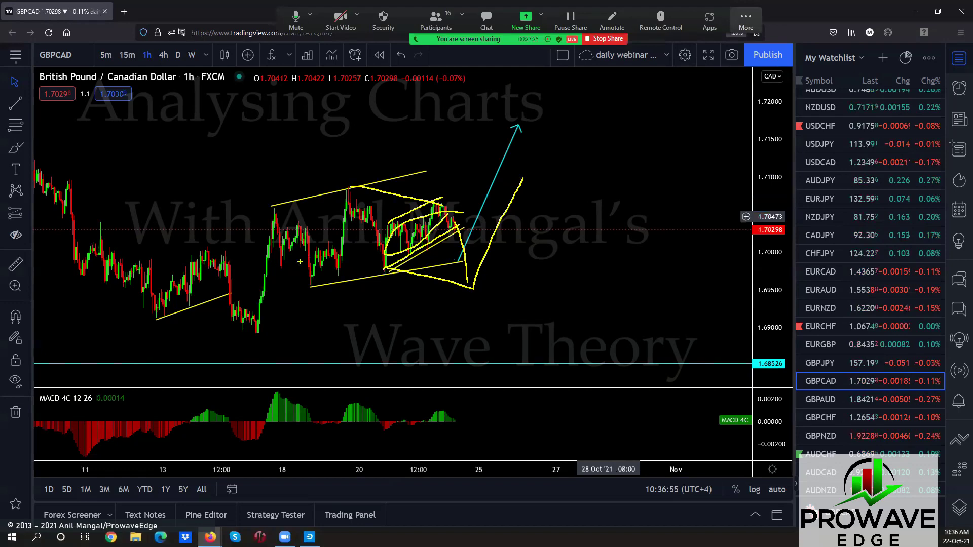
mouse_move(260, 317)
mouse_down()
mouse_move(276, 254)
mouse_move(304, 271)
mouse_move(356, 189)
mouse_up()
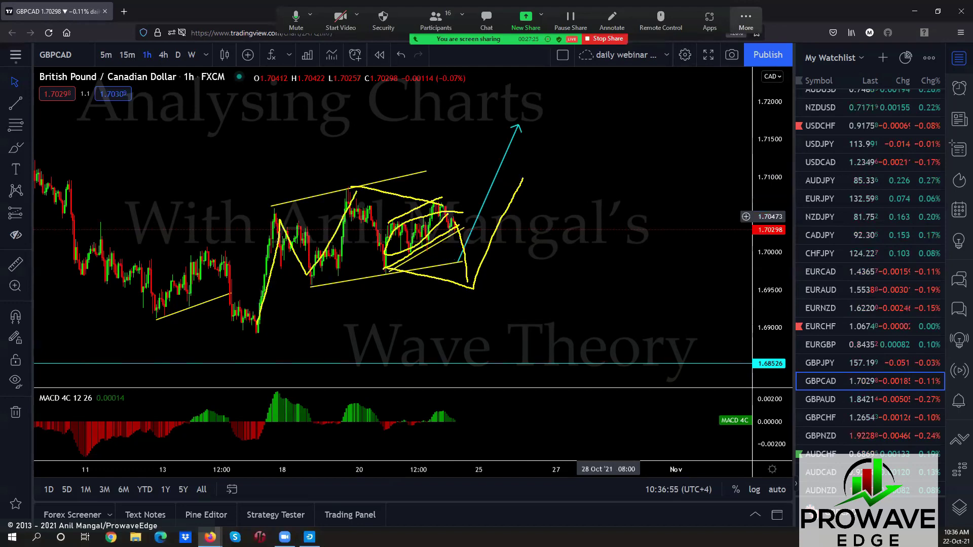
mouse_move(480, 262)
mouse_down()
mouse_move(576, 176)
mouse_move(584, 139)
mouse_up()
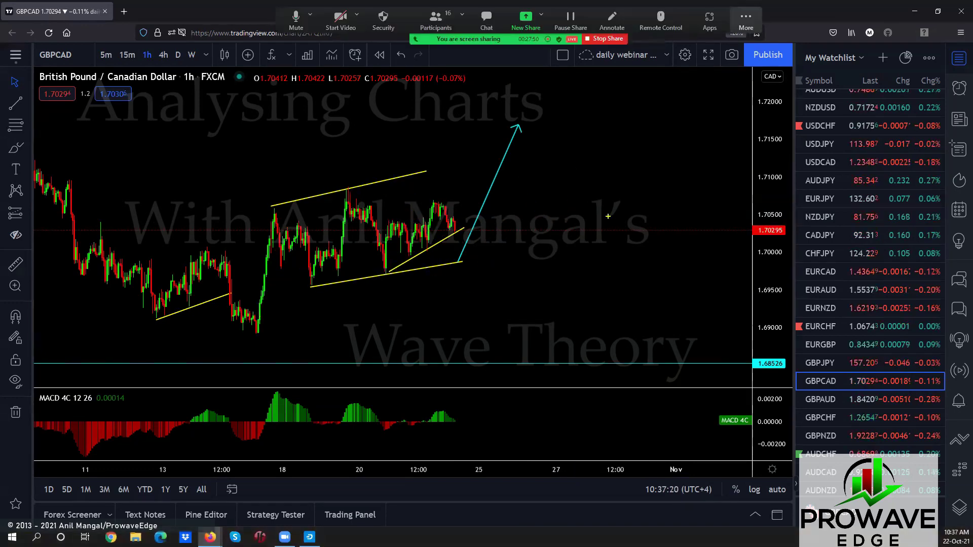
Step: Sketch a GBPCAD dip to about 1.6965 and rally to 1.7105, with boundaries near 1.7085 and 1.6960 and a further steep rally
mouse_move(452, 229)
mouse_down()
mouse_move(460, 261)
mouse_move(514, 173)
mouse_up()
drag(337, 189, 515, 187)
drag(307, 291, 462, 279)
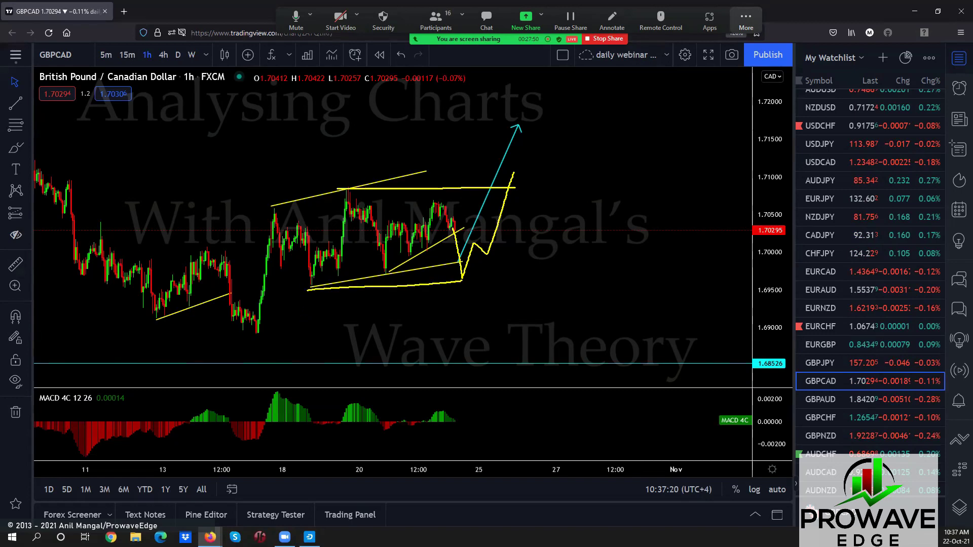
drag(273, 213, 310, 279)
mouse_move(514, 192)
mouse_down()
mouse_move(531, 263)
mouse_move(634, 23)
mouse_up()
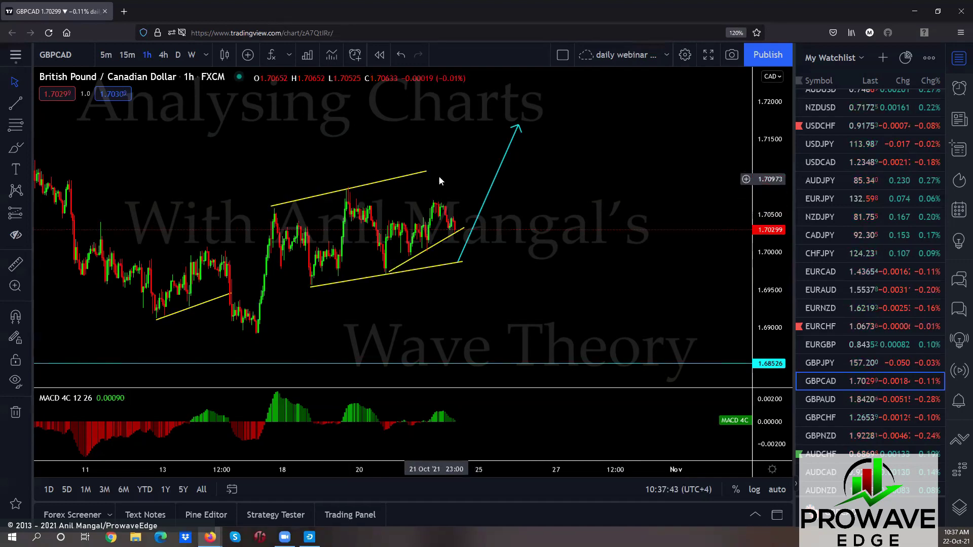
Step: Draw a trend line along the 20–21 October highs from about 1.7041 to 1.7072, and delete the long lower trend line
click(16, 103)
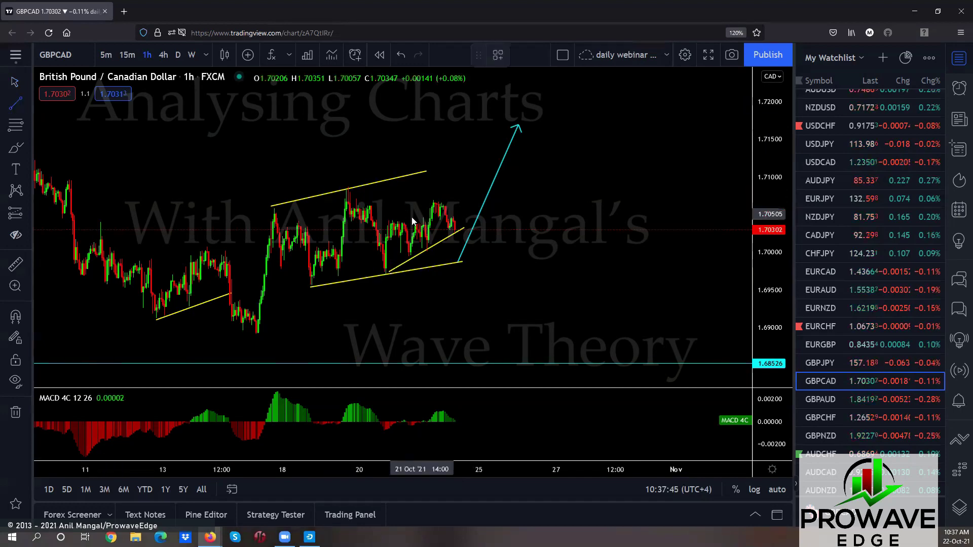
click(386, 221)
click(433, 199)
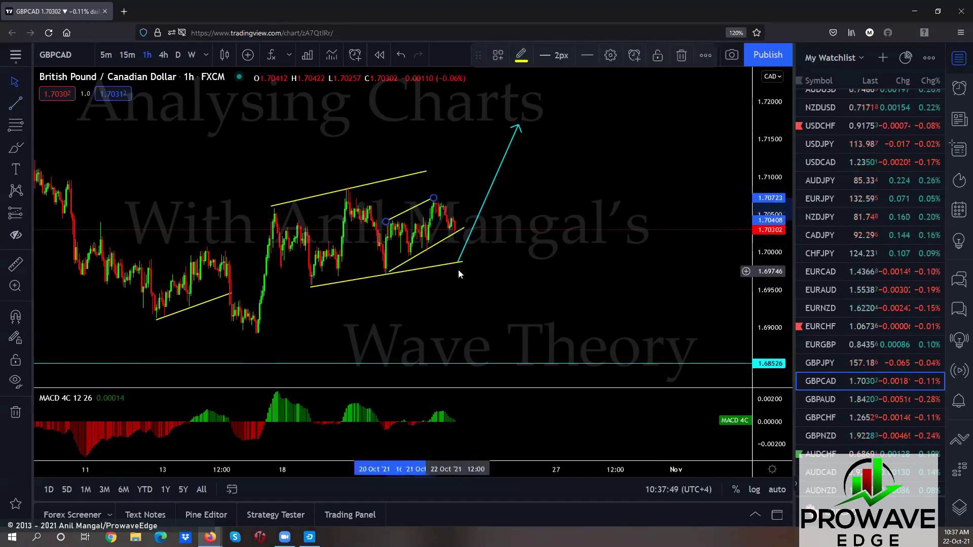
drag(461, 262, 436, 320)
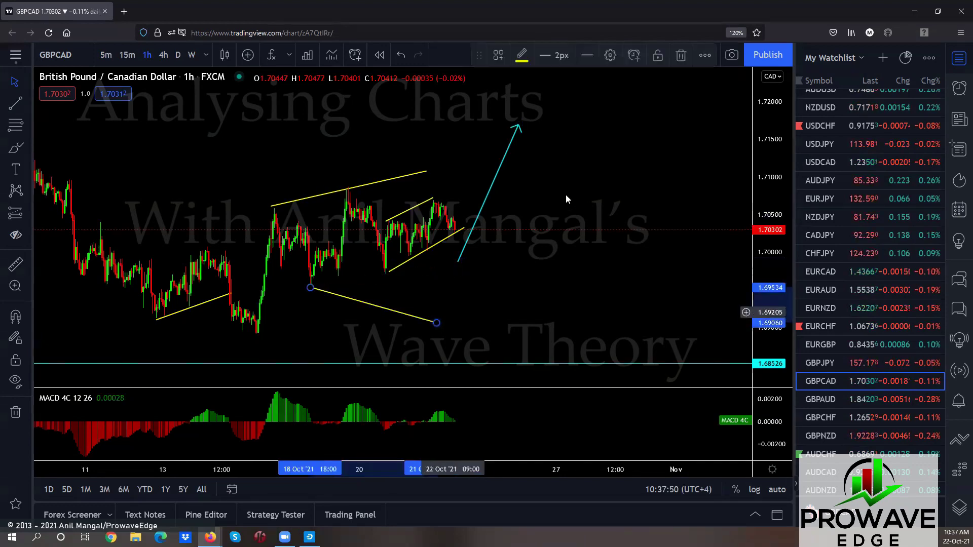
key(Delete)
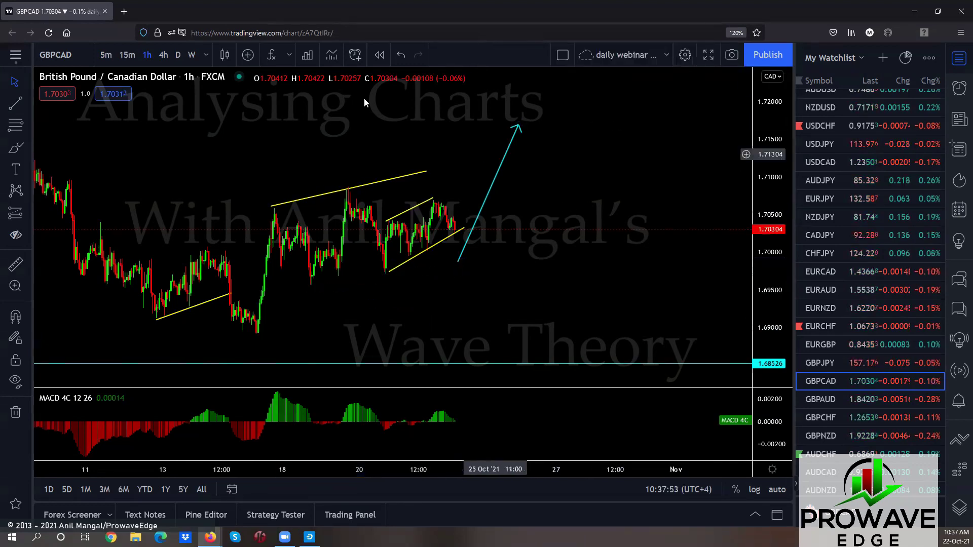
Step: Draw a falling arrow from about 1.7025 to 1.6966, and reposition the rising arrow to run from about 1.6973 to 1.7097
click(28, 104)
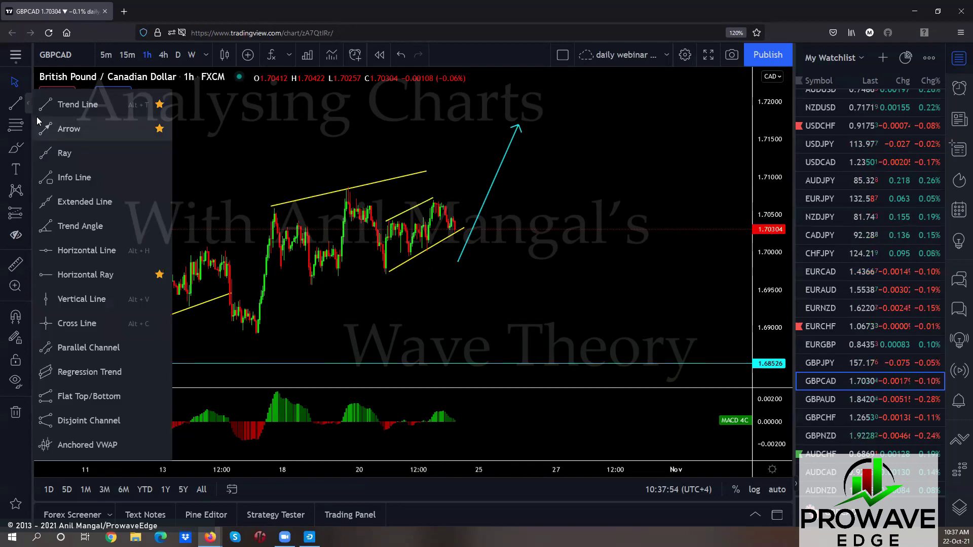
click(69, 129)
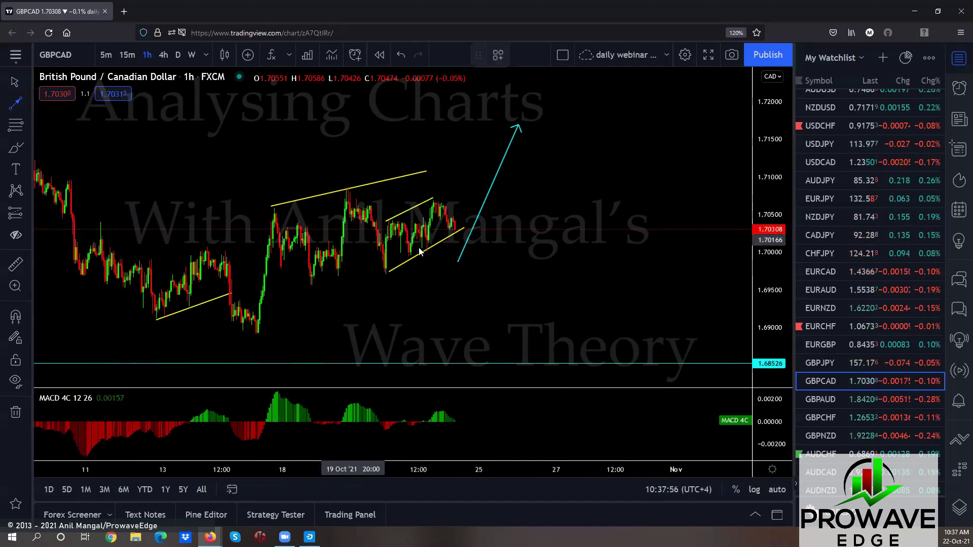
click(458, 234)
click(461, 276)
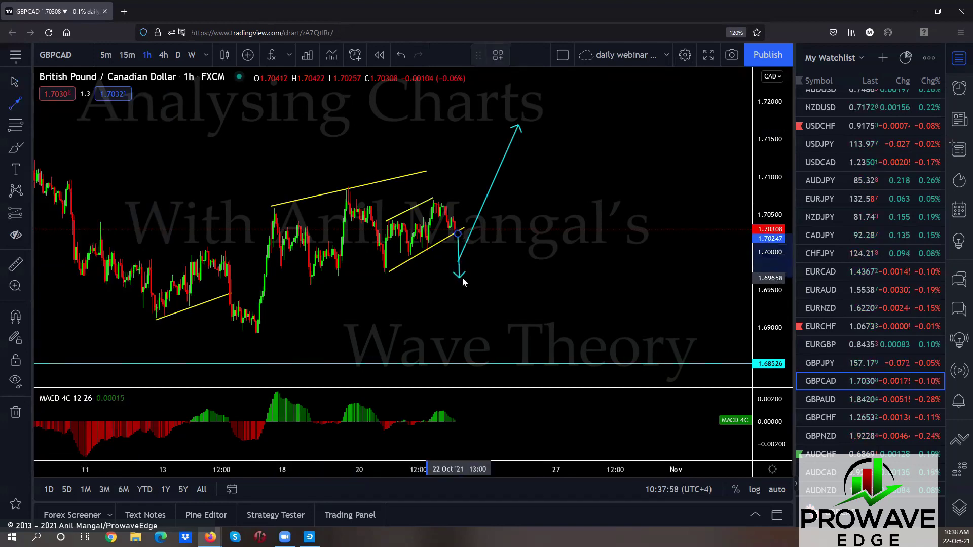
drag(462, 263, 464, 274)
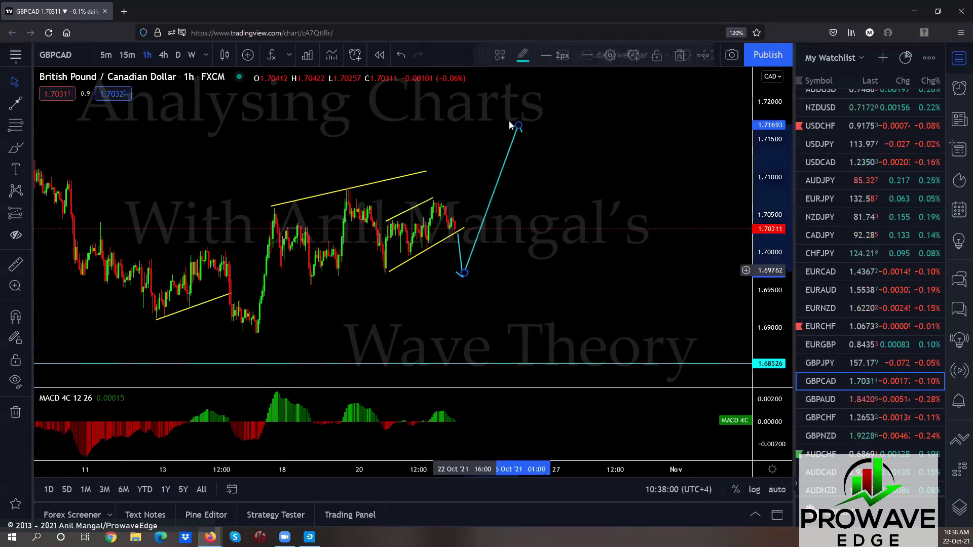
drag(518, 126, 488, 184)
click(565, 310)
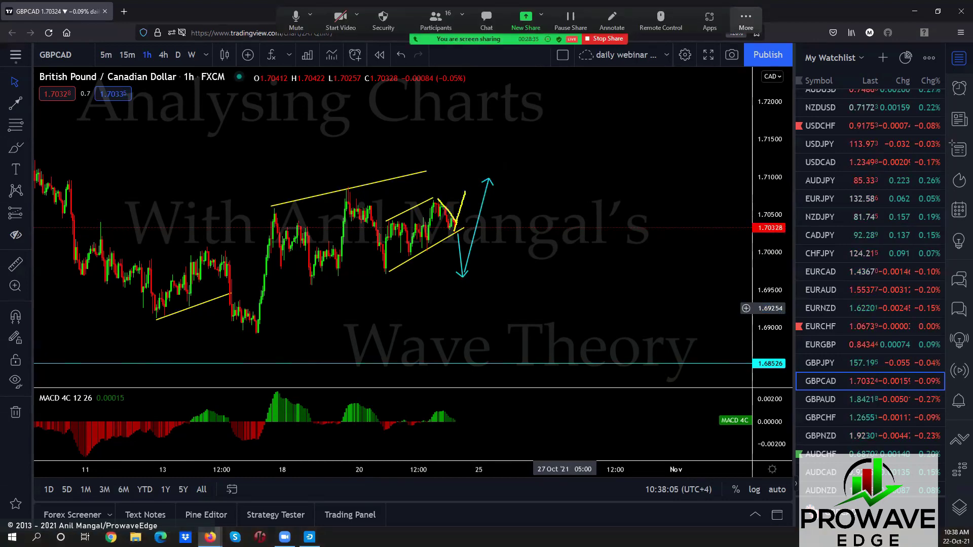
Step: Sketch an alternative rising channel to about 1.7110, a resistance level near 1.7085, and swings to about 1.6990 before a rally beyond 1.7200
drag(480, 211, 493, 190)
drag(342, 183, 505, 187)
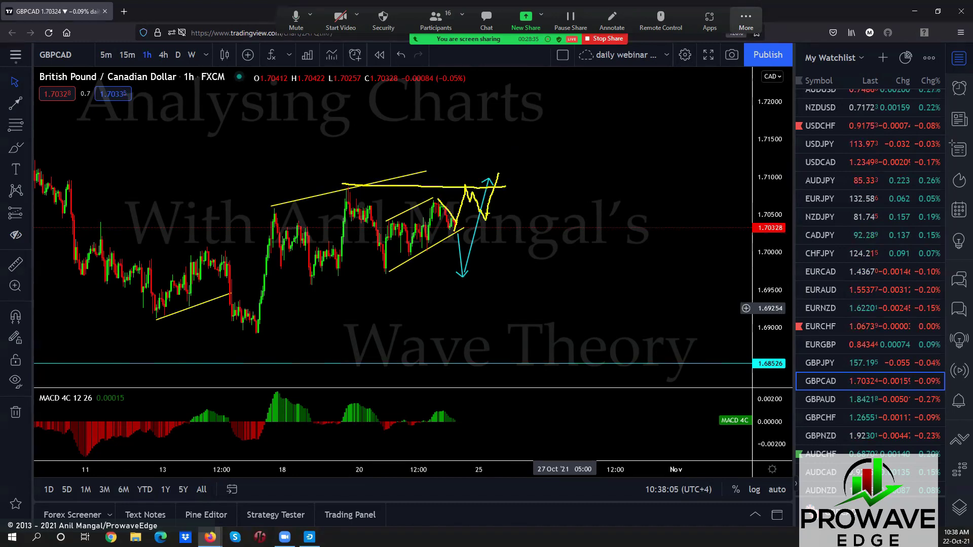
drag(426, 255, 498, 217)
drag(427, 200, 503, 170)
mouse_move(402, 242)
mouse_down()
mouse_move(487, 200)
mouse_move(519, 212)
mouse_move(568, 178)
mouse_move(594, 232)
mouse_move(692, 51)
mouse_up()
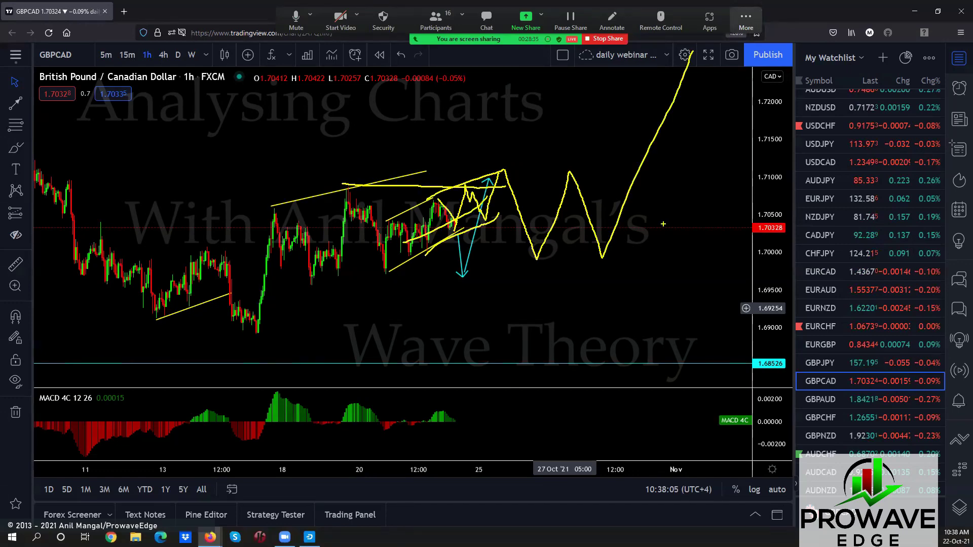
Step: Circle the pair name and 1-hour timeframe, mark levels near 1.7015 and 1.6970, and trace the possible rallies in the sketched swings
mouse_move(47, 85)
mouse_down()
mouse_move(122, 84)
mouse_move(114, 62)
mouse_move(29, 66)
mouse_up()
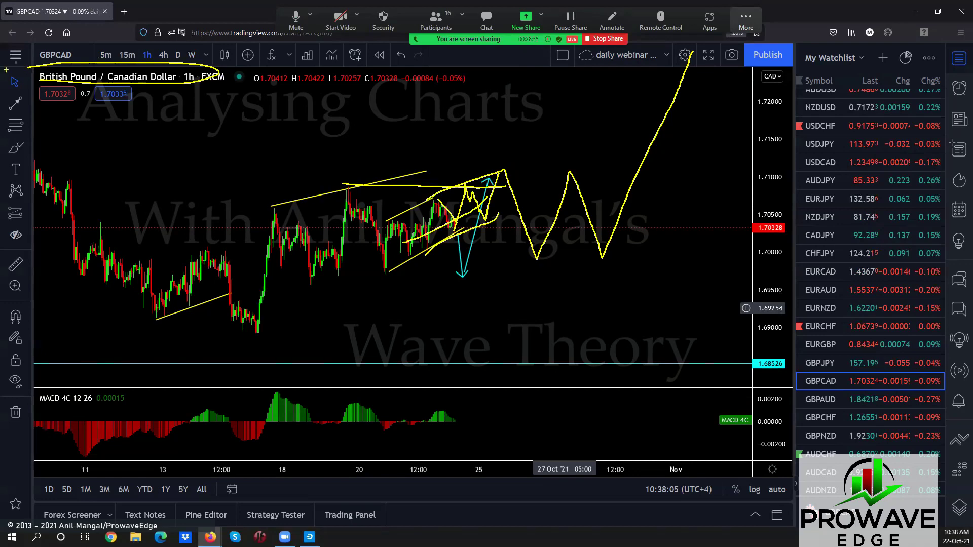
drag(281, 237, 612, 241)
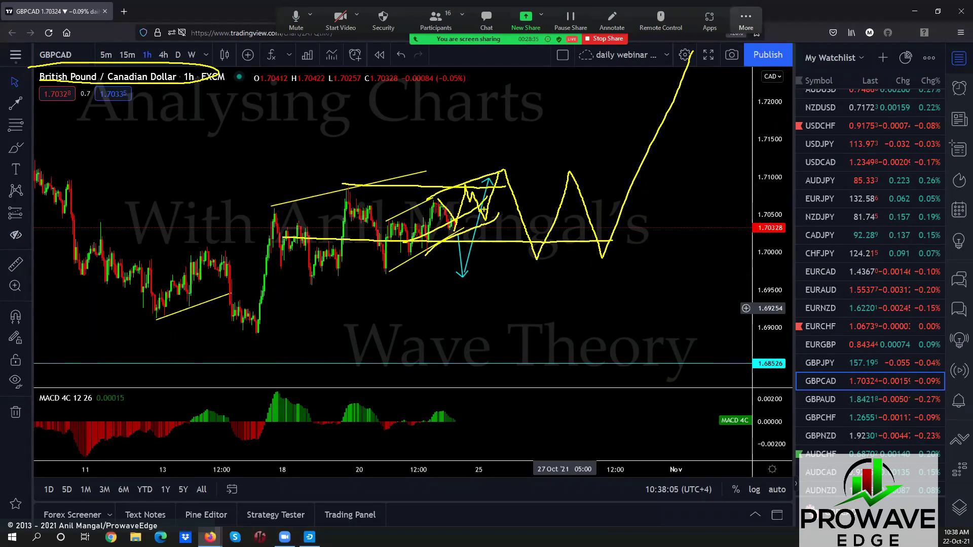
mouse_move(459, 235)
mouse_down()
mouse_move(449, 252)
mouse_move(462, 268)
mouse_up()
mouse_move(393, 275)
mouse_down()
mouse_move(462, 275)
mouse_move(500, 168)
mouse_up()
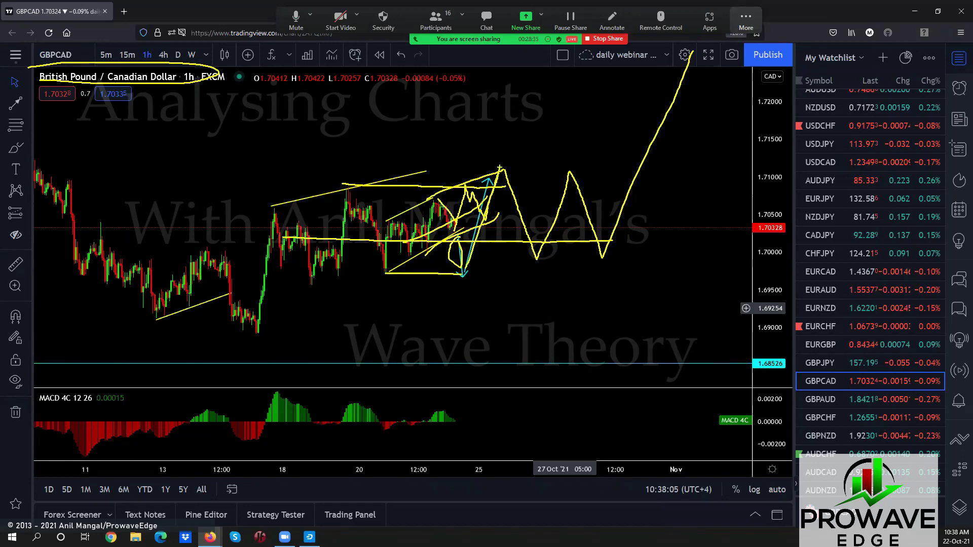
drag(541, 264, 583, 146)
drag(618, 257, 645, 171)
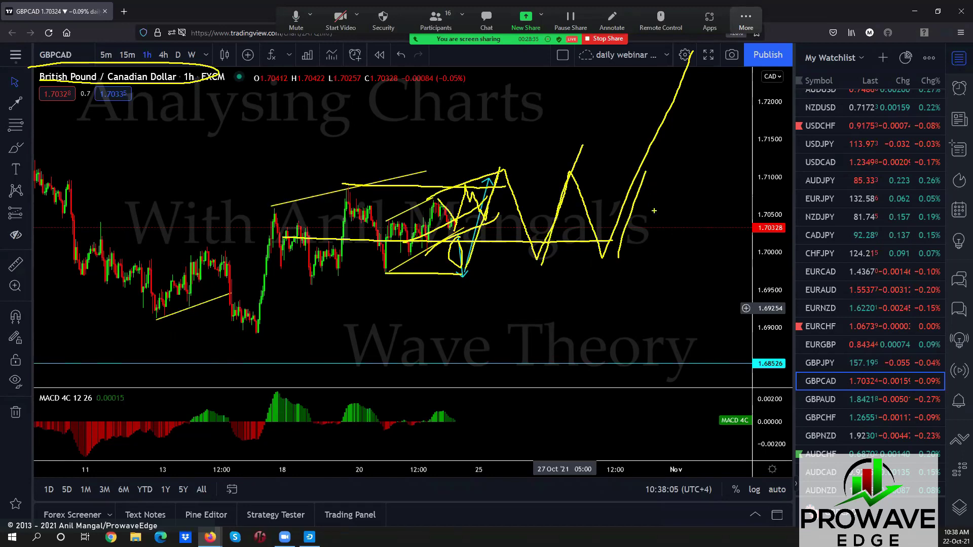
mouse_move(672, 238)
mouse_down()
mouse_move(749, 35)
mouse_move(652, 32)
mouse_move(630, 254)
mouse_up()
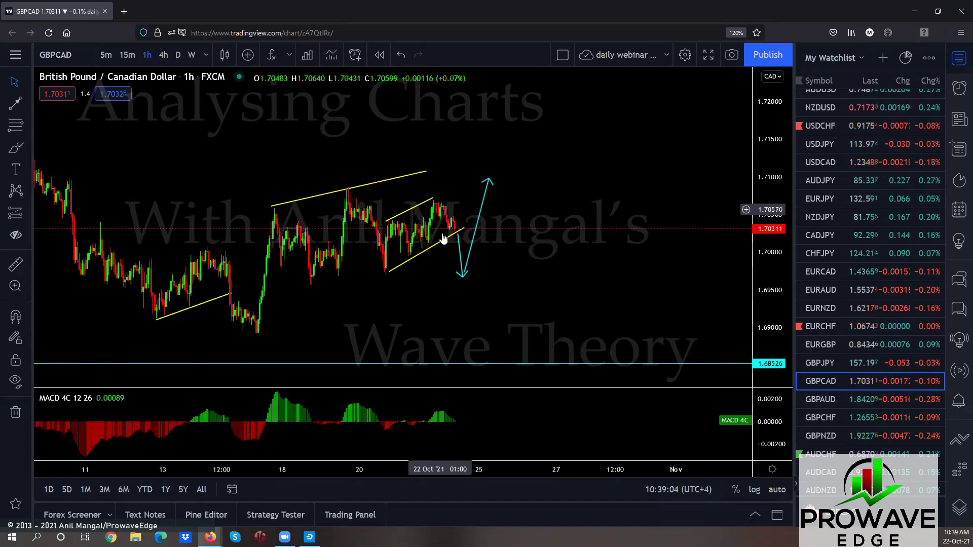
Step: Try extending the rising arrow to about 1.7246, and return its tip to about 1.7097
mouse_move(488, 180)
mouse_down()
mouse_move(532, 59)
mouse_move(531, 68)
mouse_up()
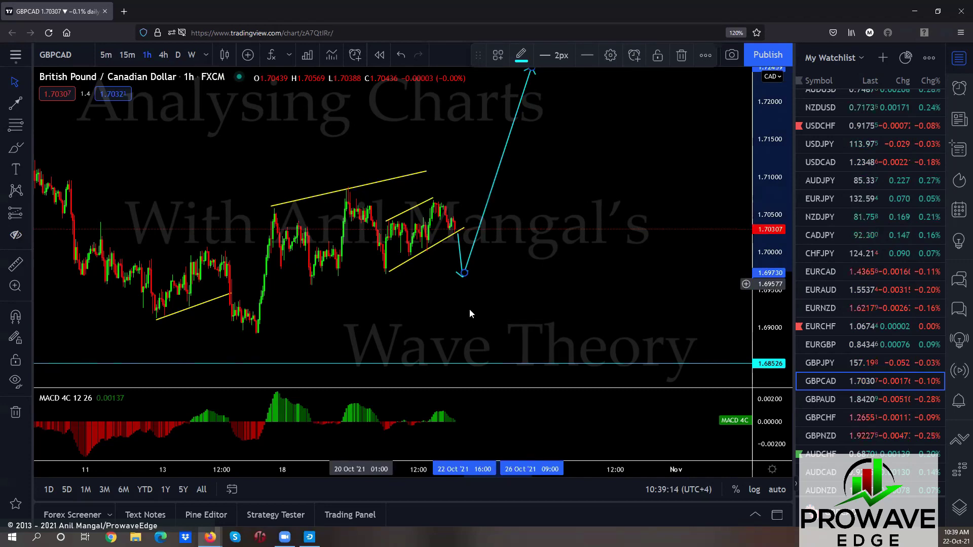
drag(553, 178, 556, 212)
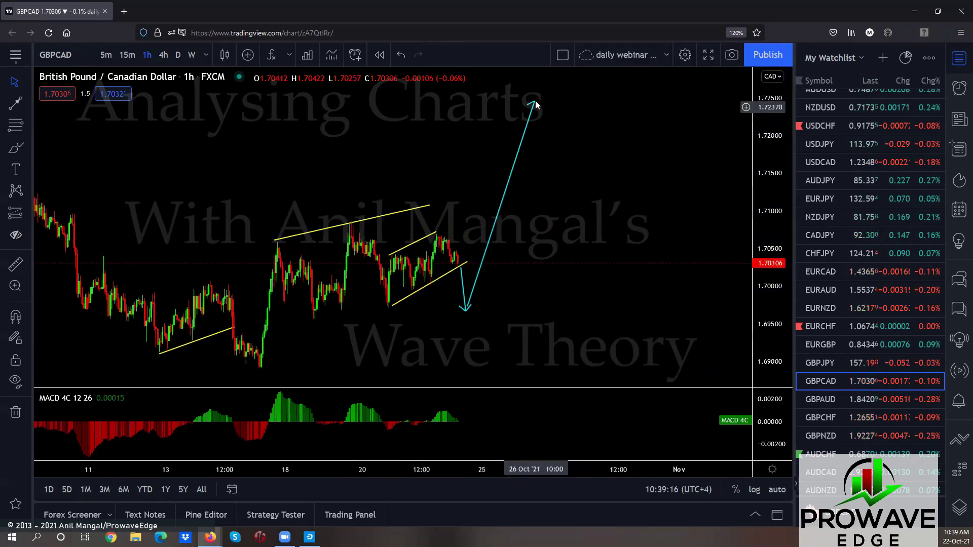
mouse_move(534, 104)
mouse_down()
mouse_move(498, 221)
mouse_move(492, 214)
mouse_up()
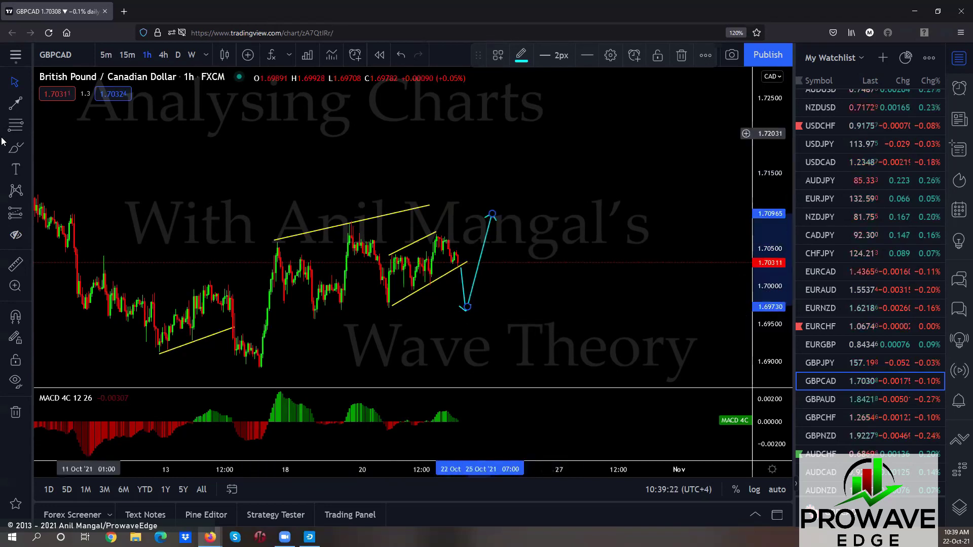
Step: Start a new arrow beside the rising arrow's tip at about 1.7093
click(15, 103)
click(500, 217)
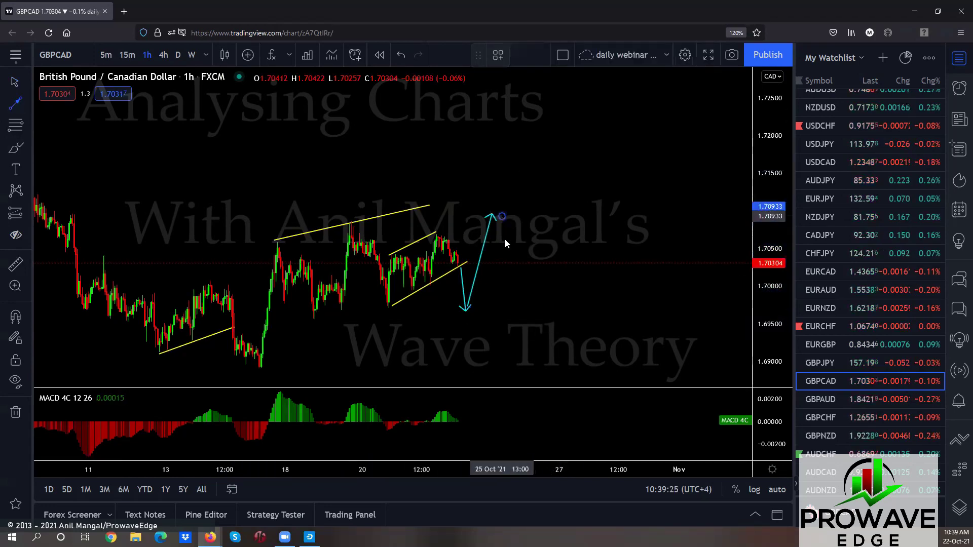
Step: Extend the GBPCAD projection with an arrow falling to about 1.6957 and another rising from about 1.6966 to just above 1.7100
click(524, 318)
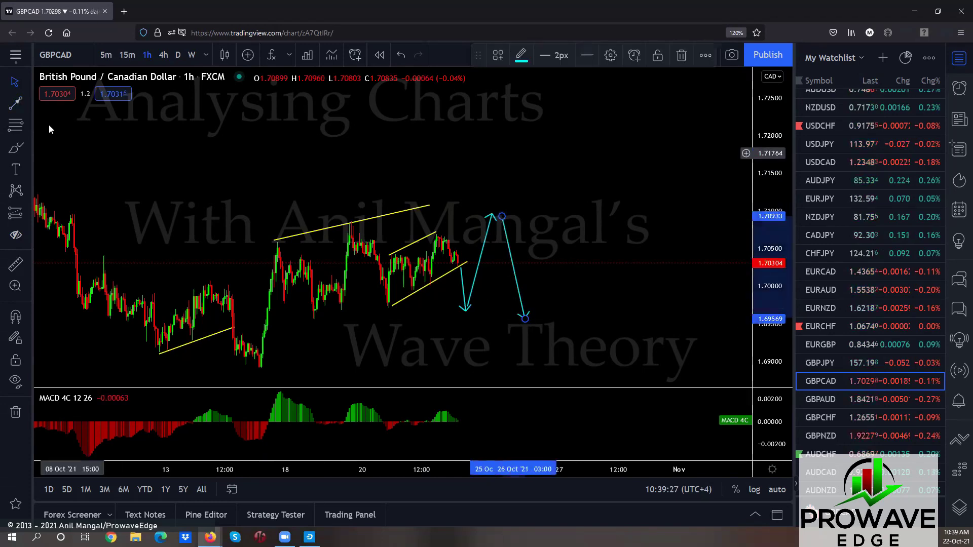
click(28, 103)
click(532, 304)
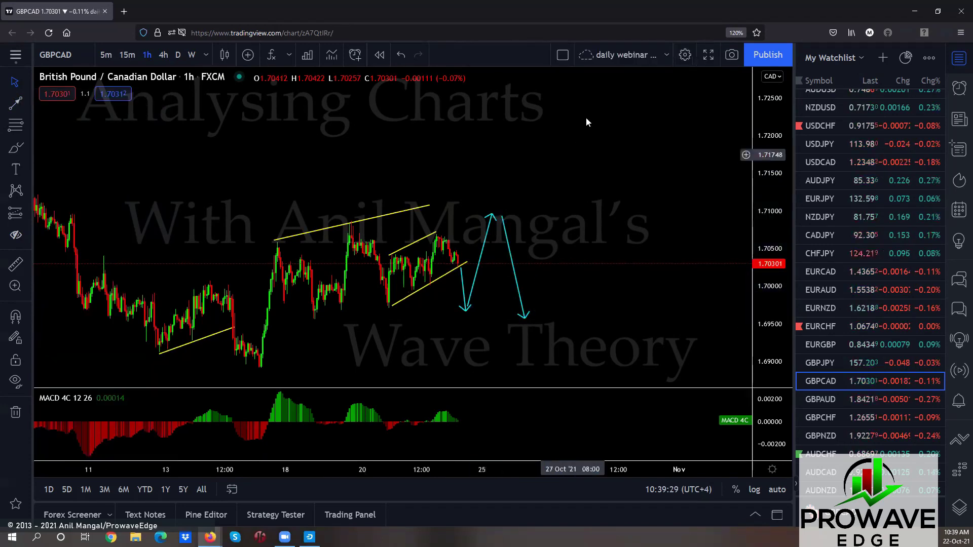
click(15, 104)
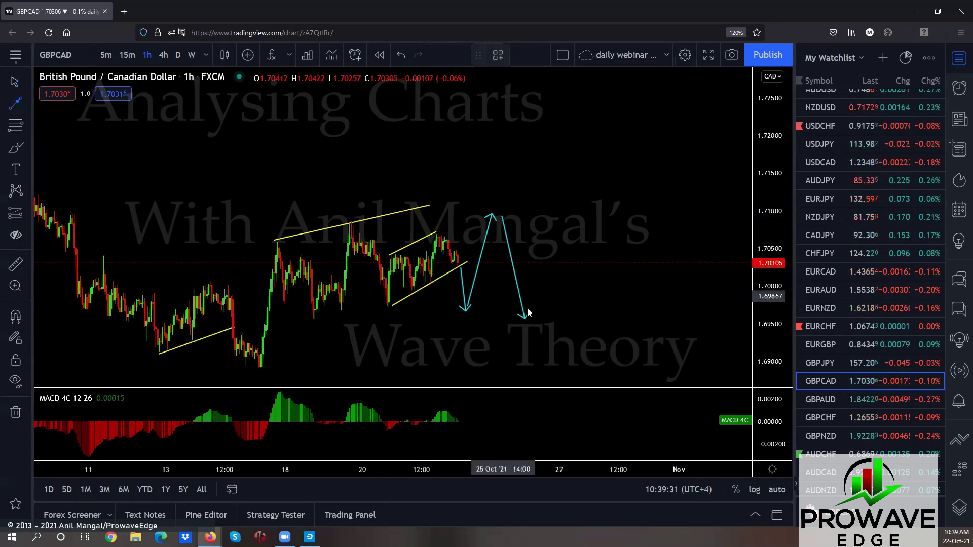
drag(533, 312, 589, 160)
click(604, 115)
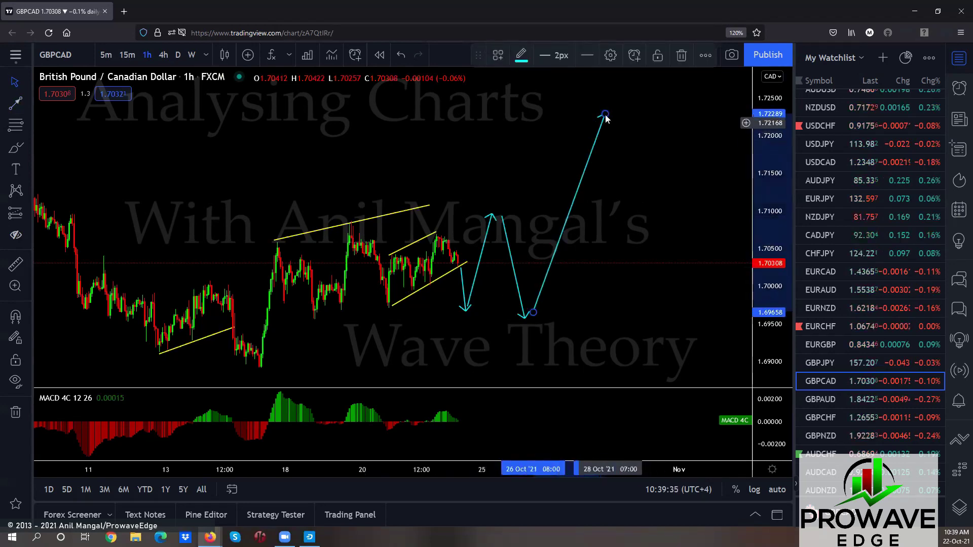
drag(605, 115, 564, 206)
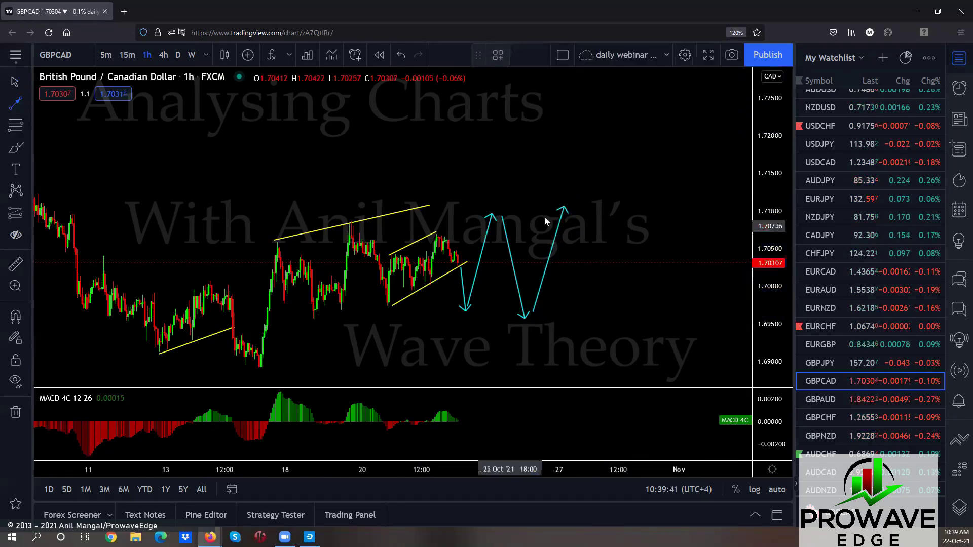
Step: Add alternative projection paths: a fall to about 1.6970 with a rise to about 1.7264, and a direct rise from about 1.7122 to 1.7260
mouse_move(564, 207)
mouse_down()
mouse_move(600, 309)
mouse_move(682, 90)
mouse_up()
key(alt+t)
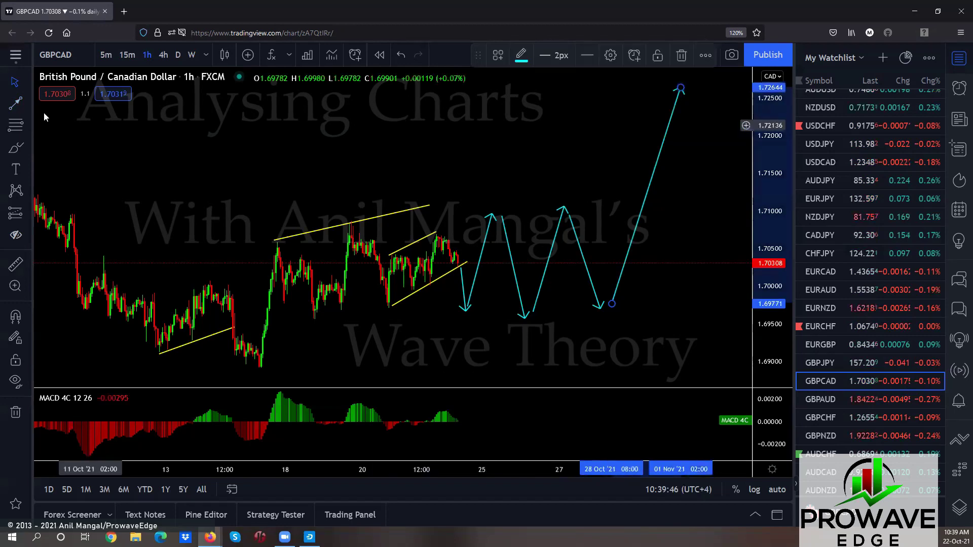
click(565, 199)
drag(564, 196, 602, 91)
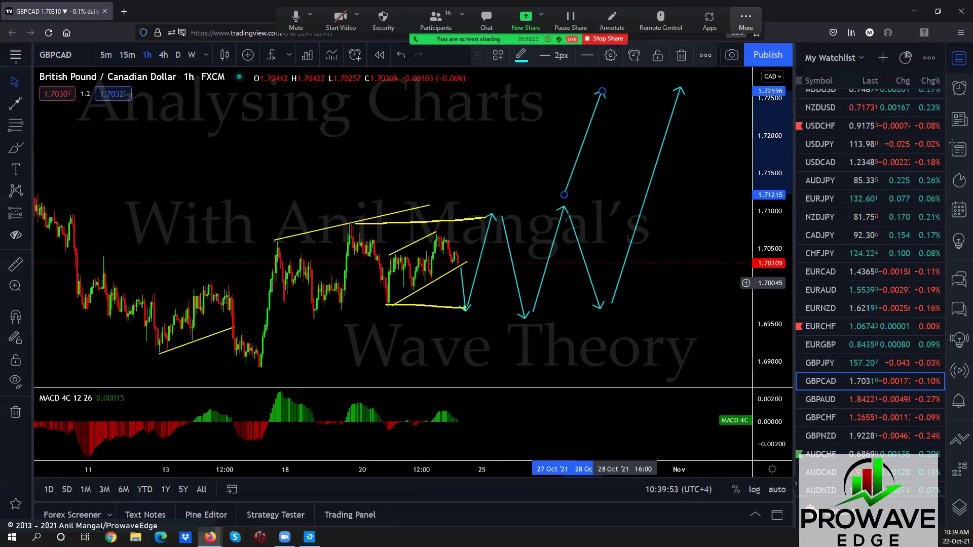
Step: Trace freehand annotation lines over the GBPCAD price swings and projection arrows, including the final upward leg
mouse_move(324, 297)
mouse_down()
mouse_move(352, 222)
mouse_move(436, 290)
mouse_up()
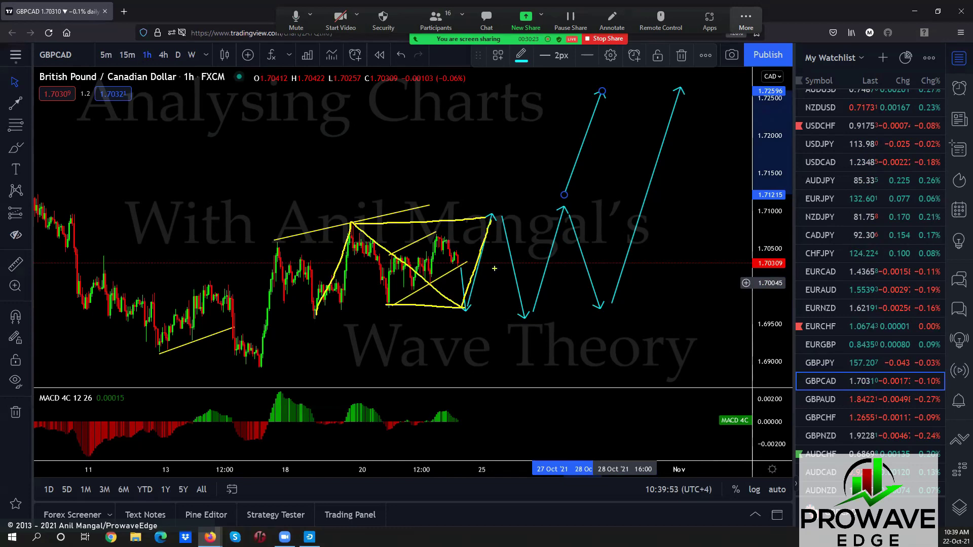
mouse_move(359, 233)
mouse_down()
mouse_move(397, 303)
mouse_move(464, 306)
mouse_up()
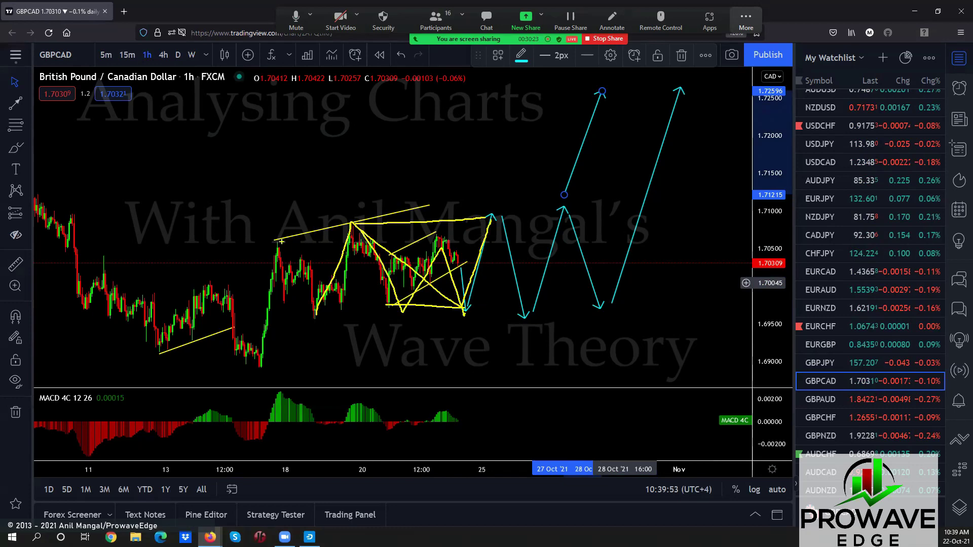
mouse_move(281, 242)
mouse_down()
mouse_move(317, 318)
mouse_move(486, 232)
mouse_move(513, 285)
mouse_up()
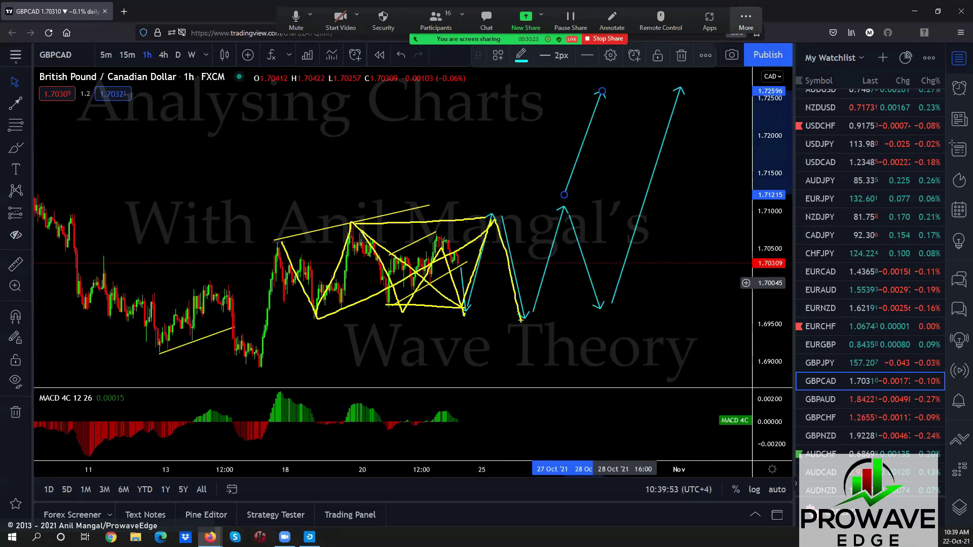
mouse_move(245, 365)
mouse_down()
mouse_move(281, 241)
mouse_move(462, 307)
mouse_up()
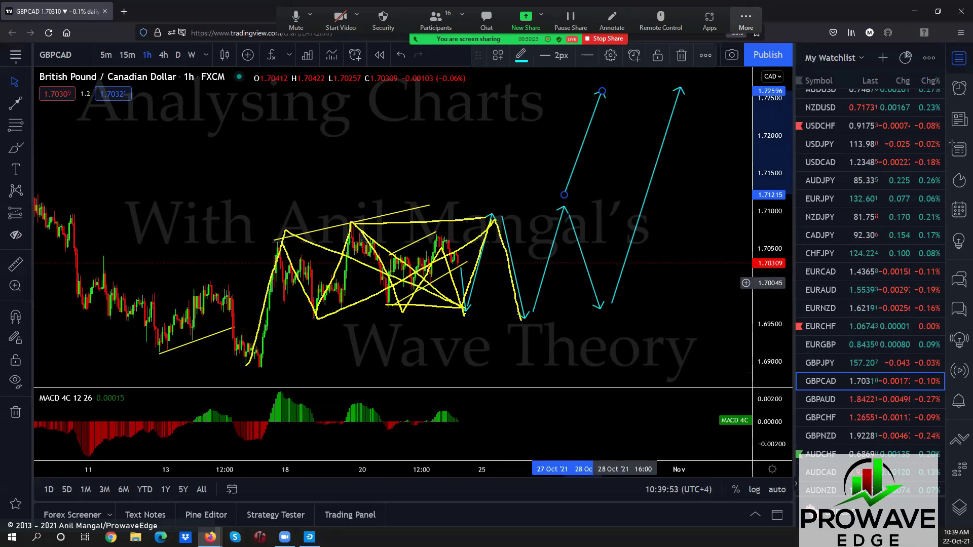
mouse_move(520, 318)
mouse_down()
mouse_move(553, 202)
mouse_move(602, 103)
mouse_up()
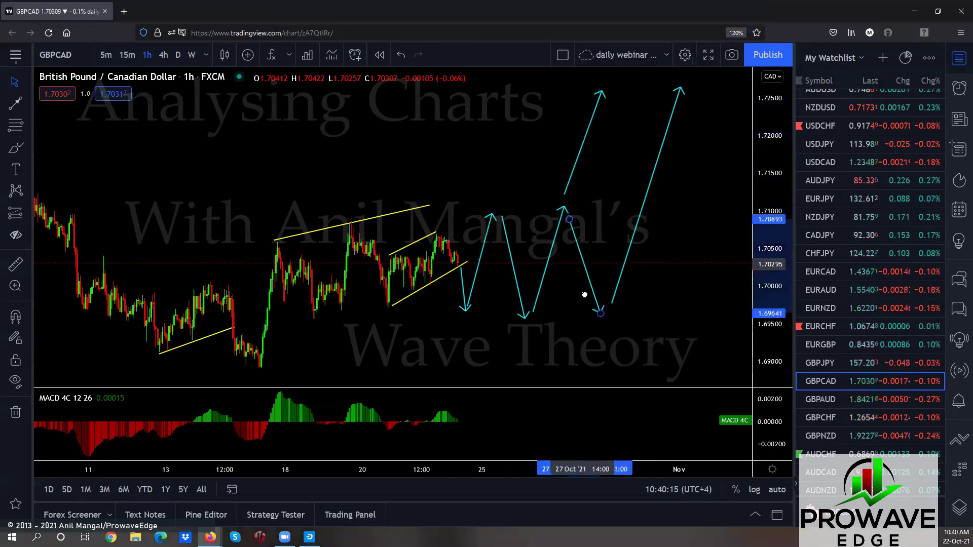
Step: Delete the last falling arrow and both upper breakout arrows from the GBPCAD projection
drag(584, 295, 585, 325)
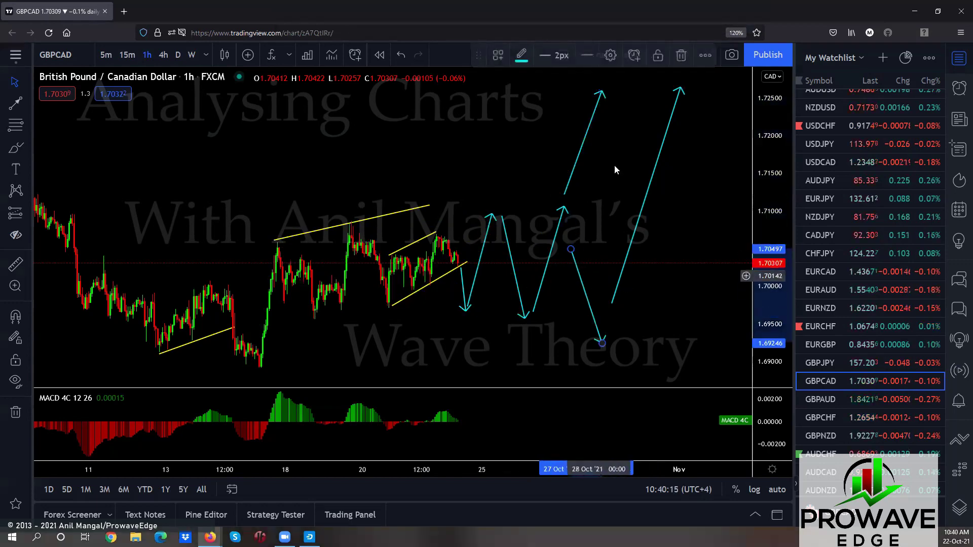
click(681, 56)
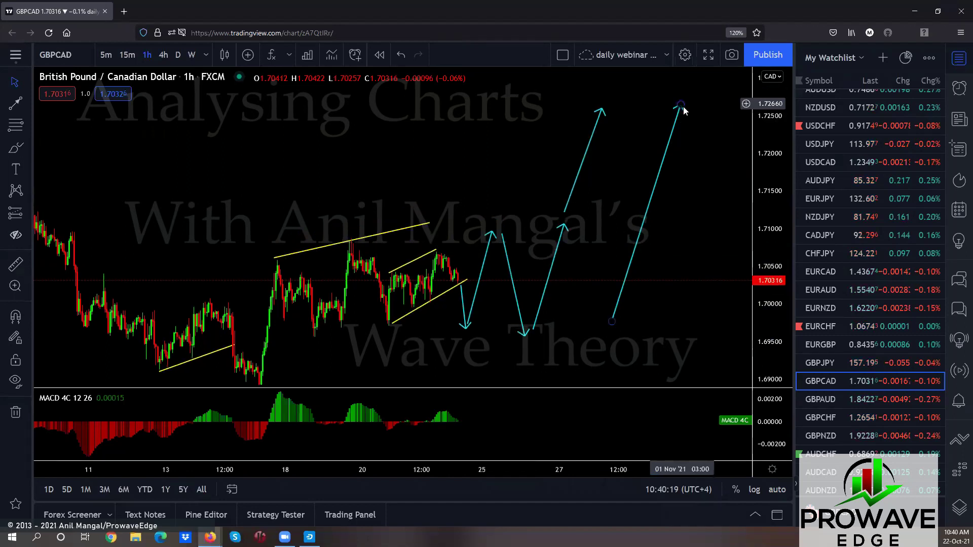
drag(682, 106, 670, 108)
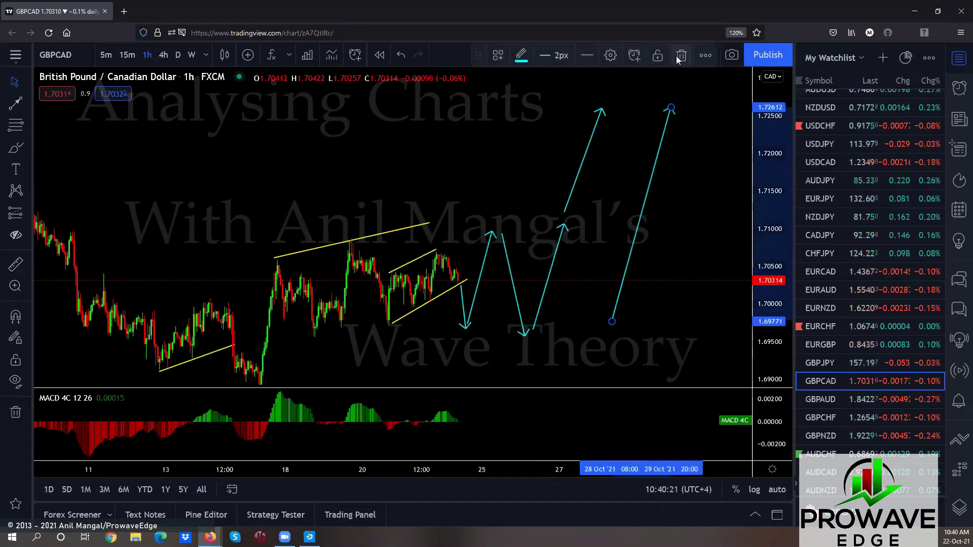
click(678, 56)
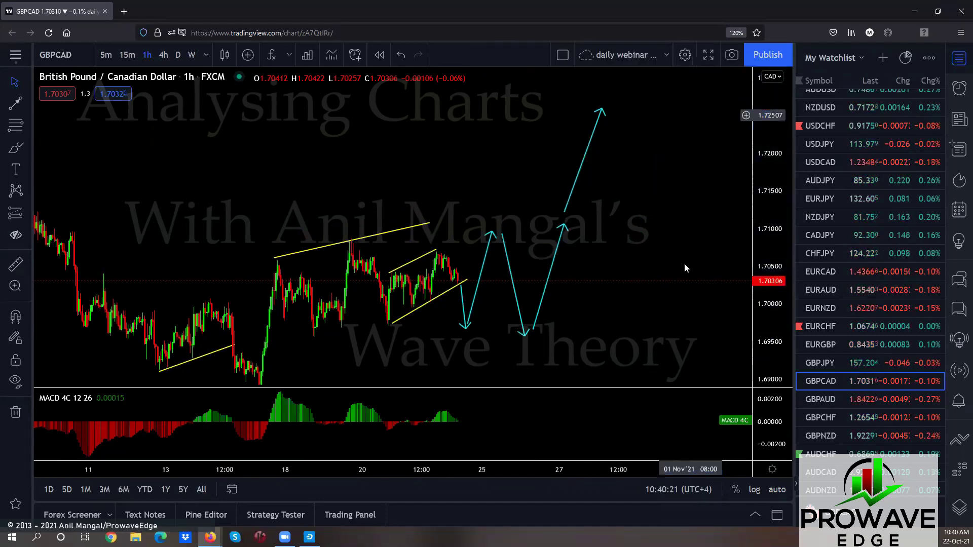
click(594, 138)
click(678, 56)
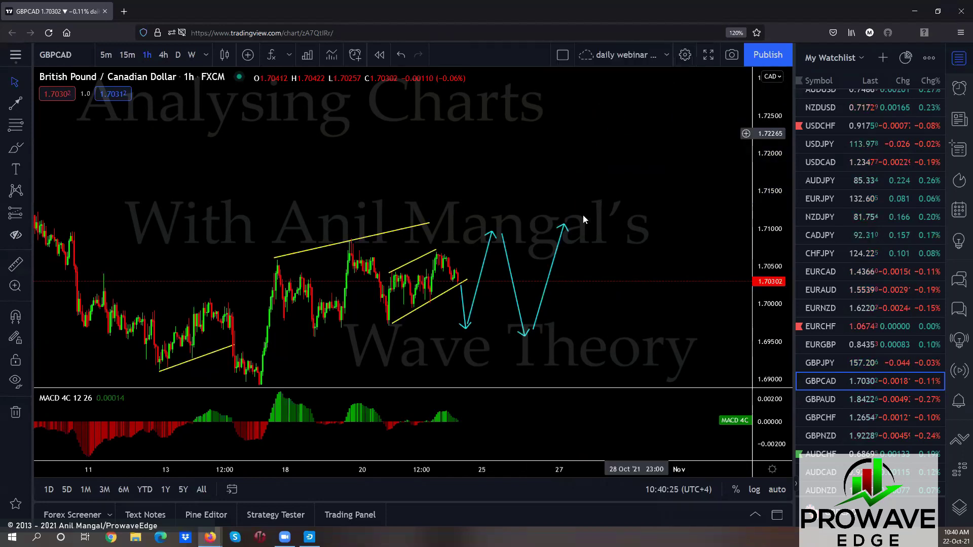
Step: Stretch the remaining second rising arrow upward so its head ends at about 1.7300
drag(565, 225, 601, 79)
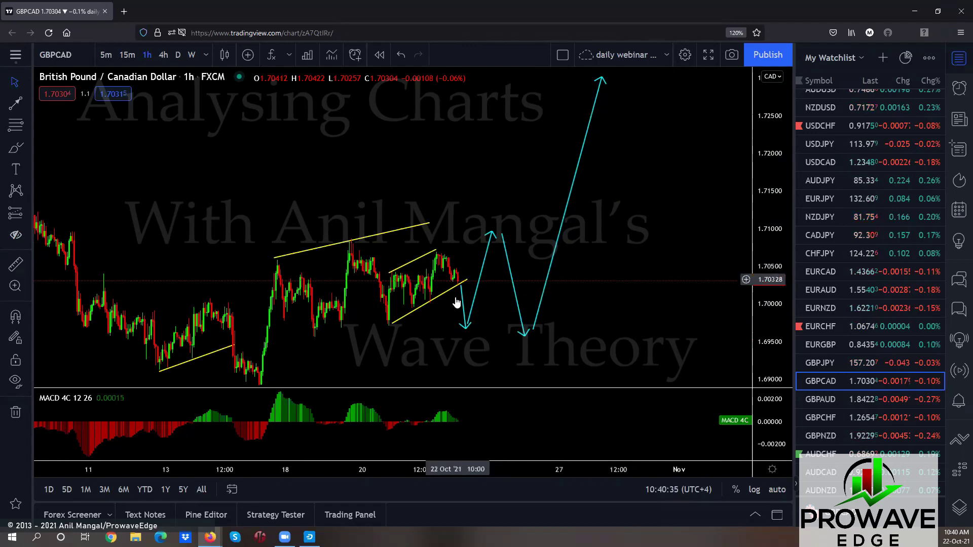
drag(594, 344, 568, 307)
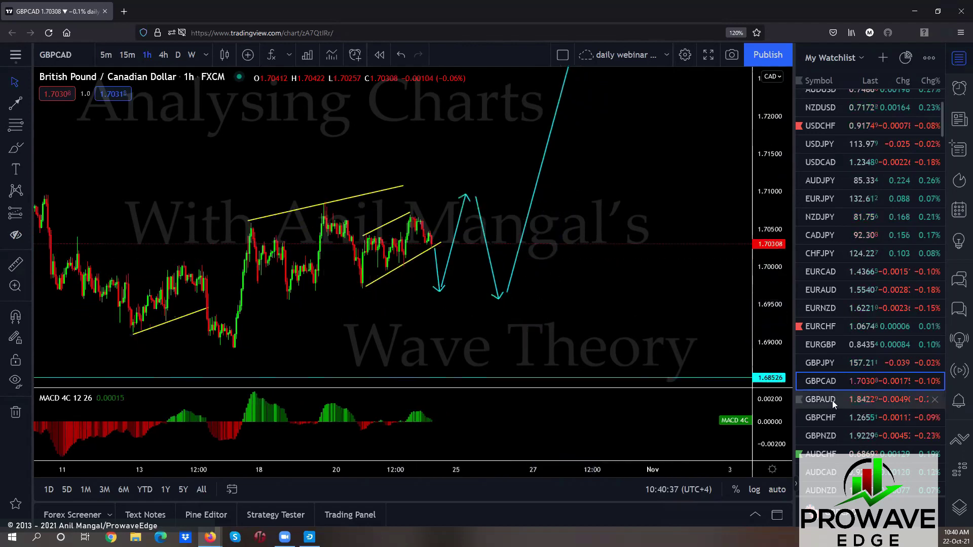
Step: Open the GBPAUD chart and inspect its falling trendline on the 4-hour timeframe with a compressed price scale
click(831, 400)
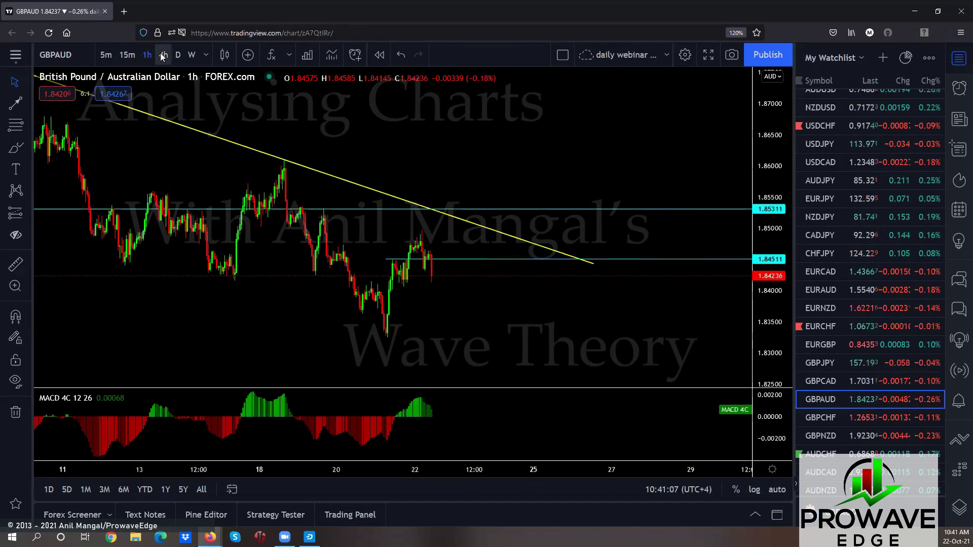
click(162, 55)
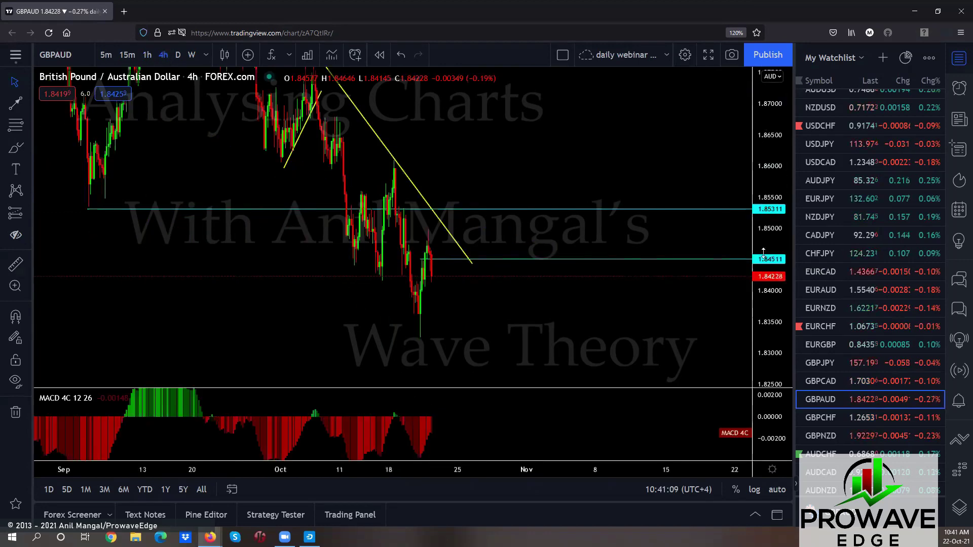
drag(763, 252, 763, 294)
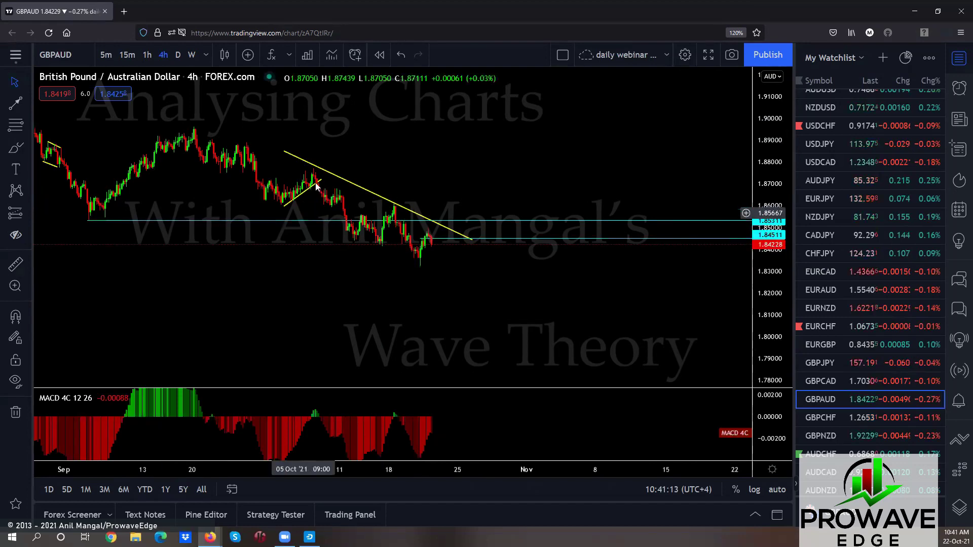
Step: Return GBPAUD to the 1-hour timeframe and sketch a freehand annotation of price around the 1.84511 level
click(144, 56)
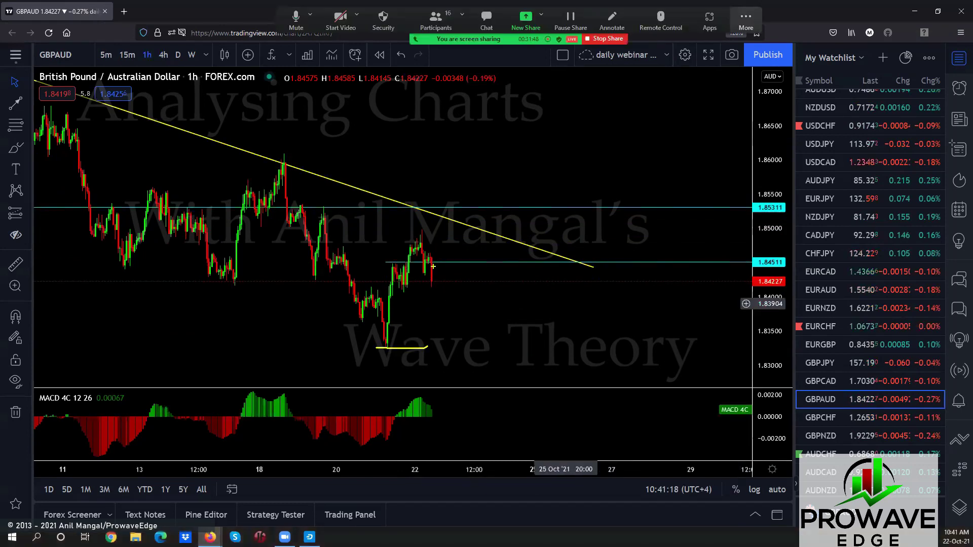
mouse_move(434, 266)
mouse_down()
mouse_move(484, 400)
mouse_move(523, 255)
mouse_up()
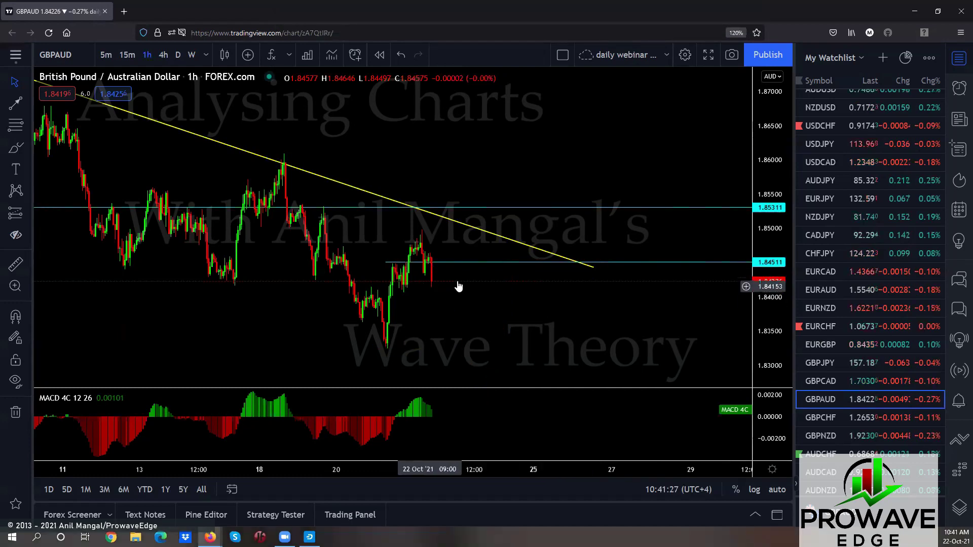
drag(531, 314, 538, 297)
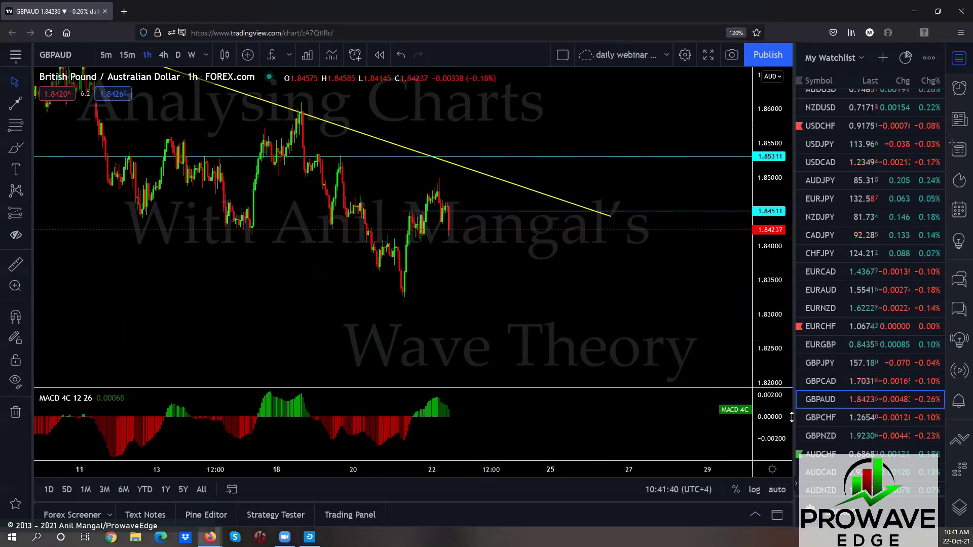
Step: Open the GBPCHF 1-hour chart and sketch a freehand price projection around the rising trendline, ending with an upward leg
click(811, 422)
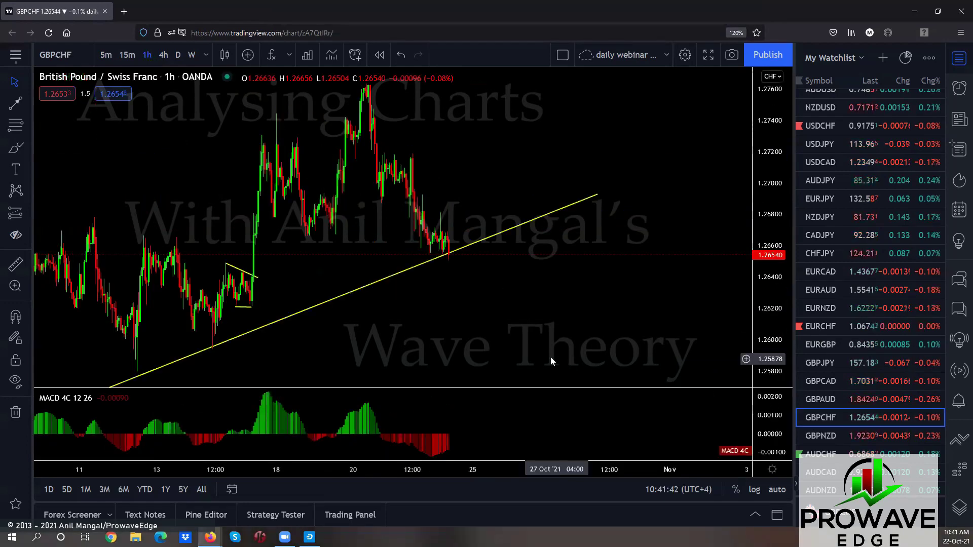
scroll(553, 361, down, 5)
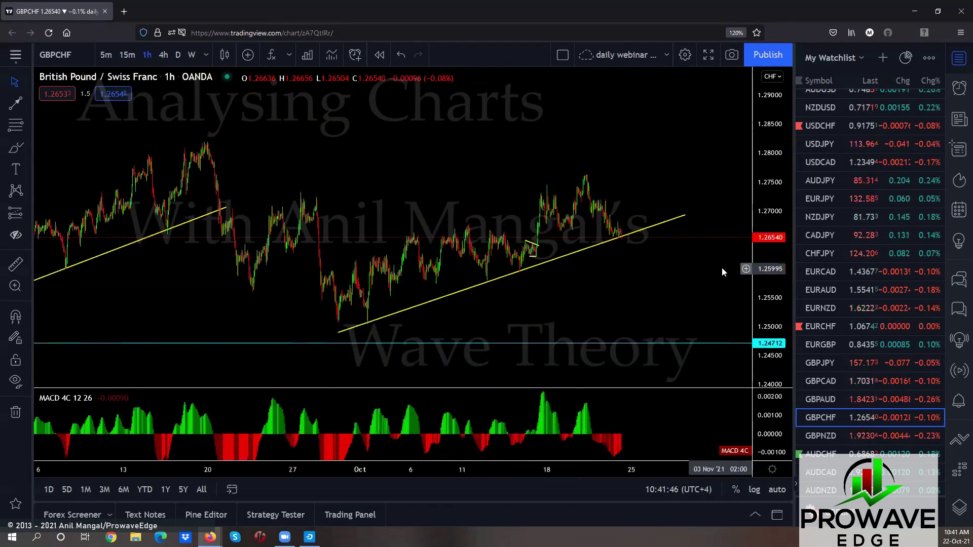
drag(723, 276, 603, 234)
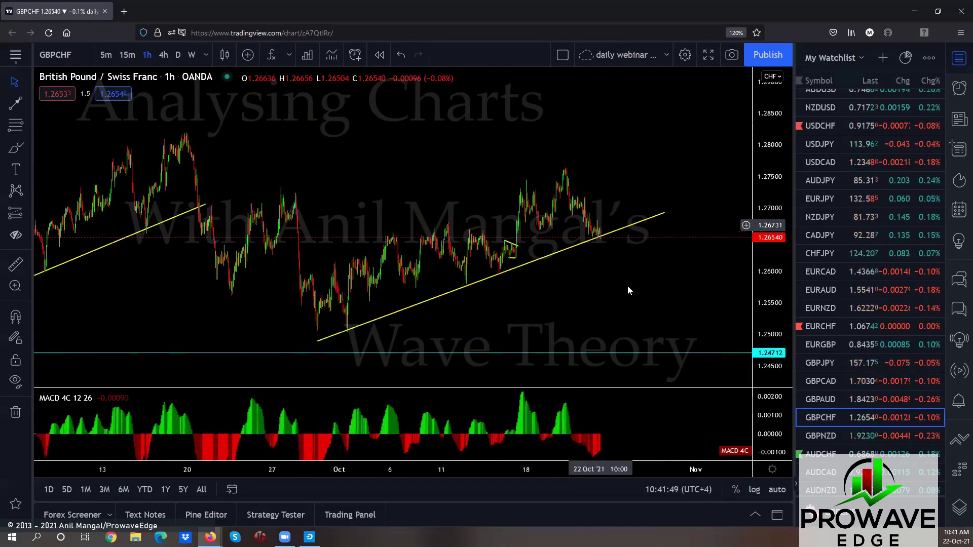
scroll(634, 297, up, 3)
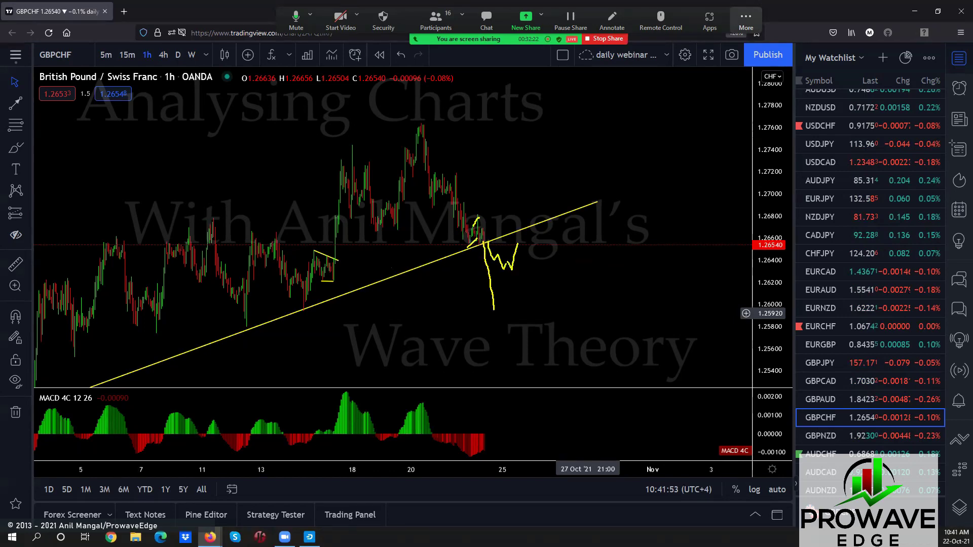
drag(518, 244, 542, 137)
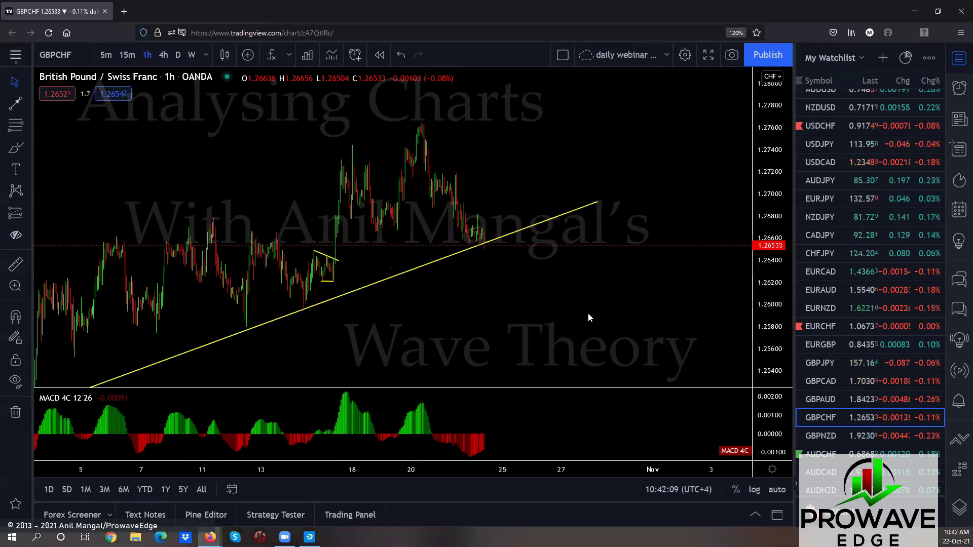
Step: Examine the GBPCHF rising trendline and earlier price history, first on the 1-hour and then on the daily timeframe
scroll(425, 290, up, 2)
drag(506, 282, 516, 284)
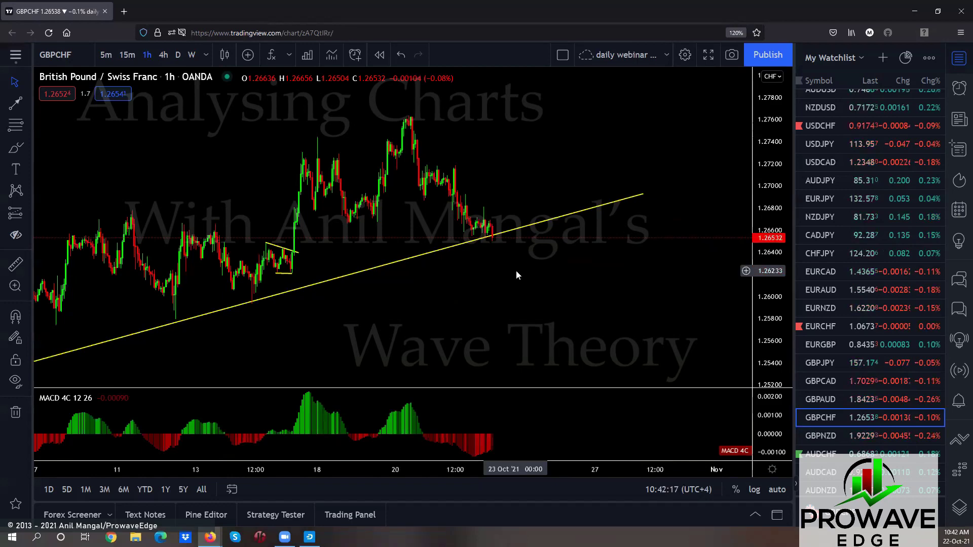
scroll(516, 271, down, 3)
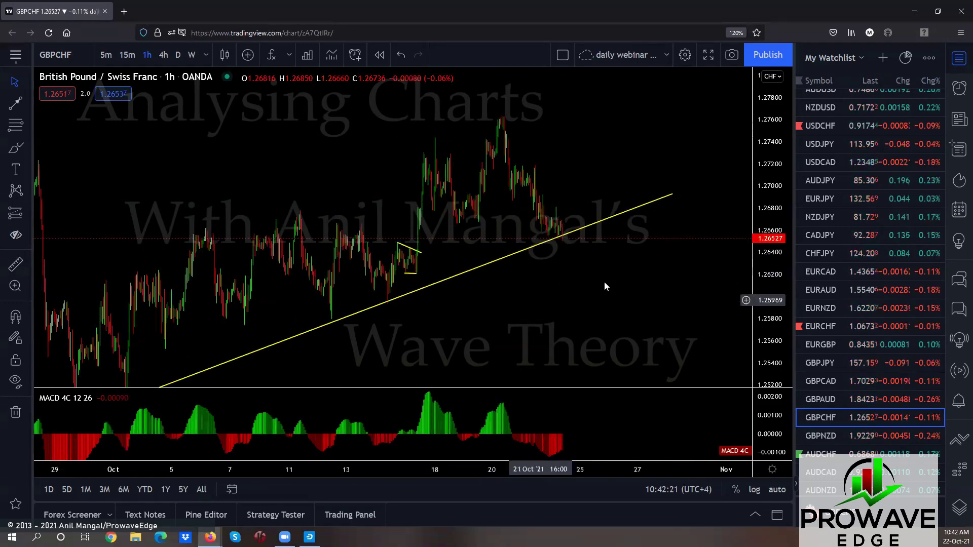
scroll(646, 264, down, 5)
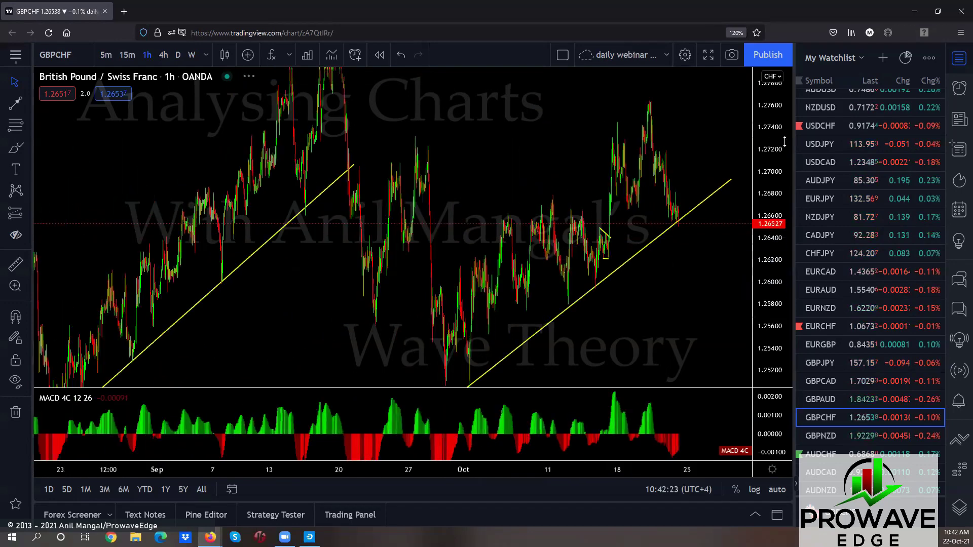
drag(785, 142, 784, 203)
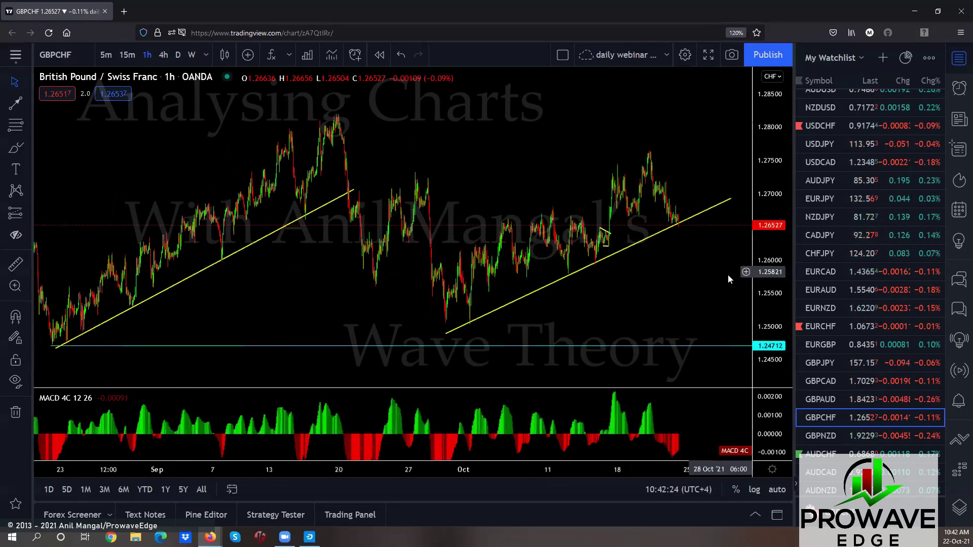
click(178, 54)
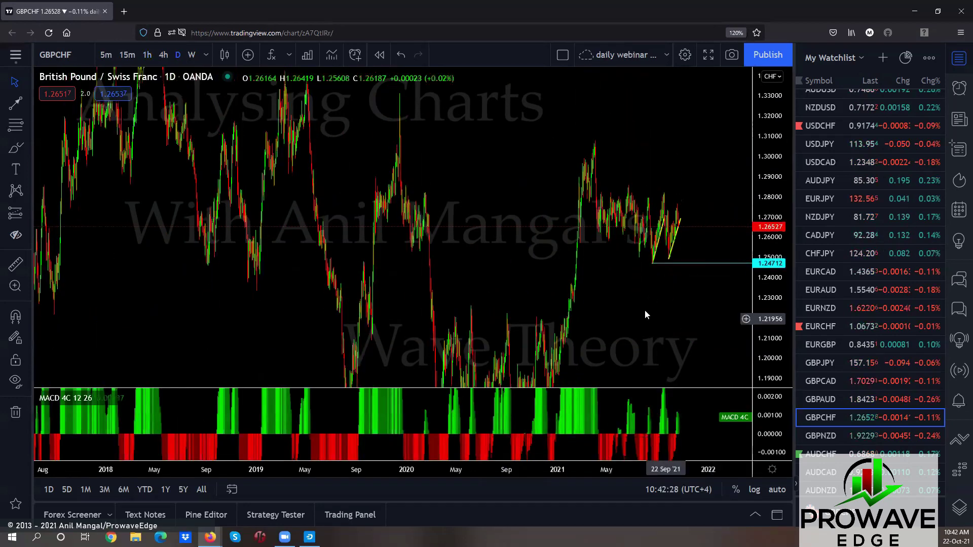
Step: Trace the recent GBPCHF daily swings freehand back to the May consolidation, with a projected dip below the 1.24712 level
scroll(645, 314, up, 5)
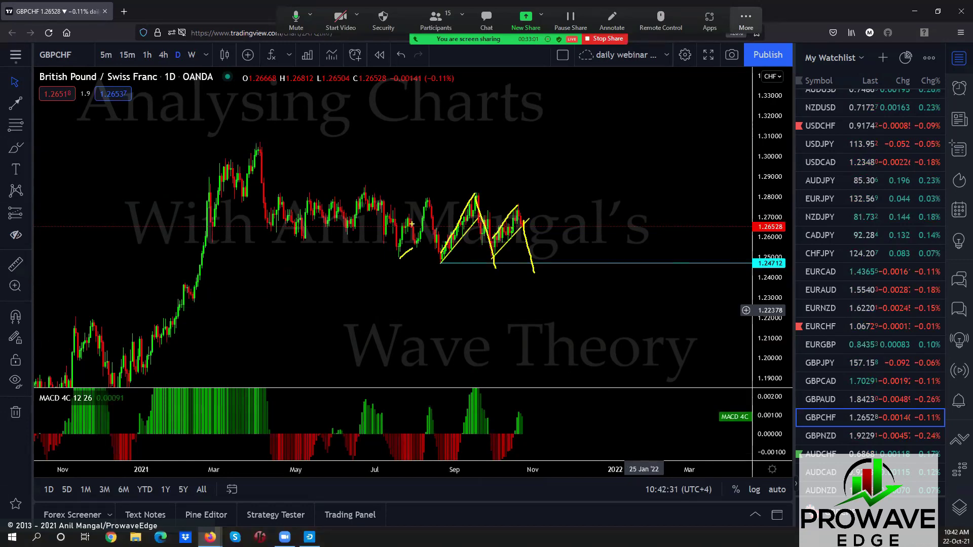
drag(421, 198, 441, 267)
drag(303, 196, 361, 189)
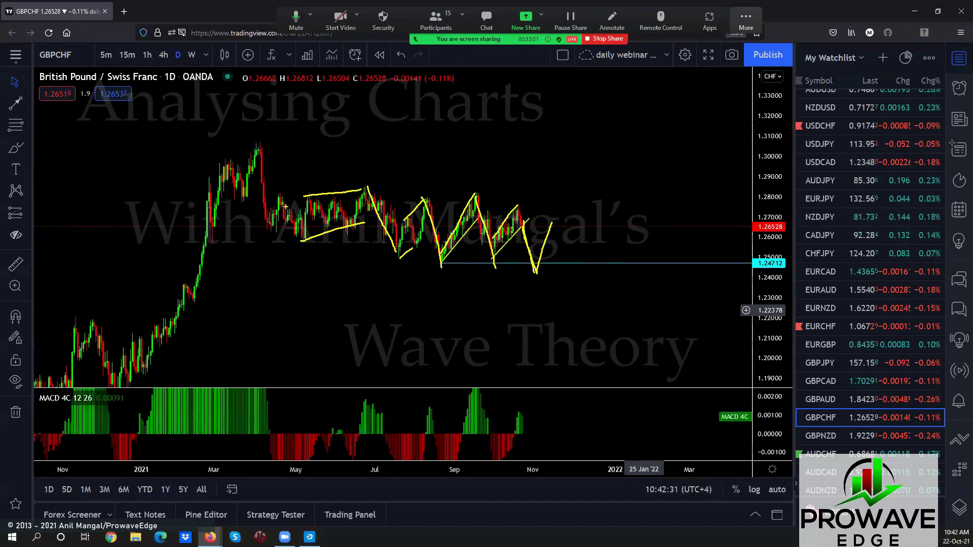
Step: Sketch converging boundary lines around the GBPCHF daily consolidation and a projected path dropping to about 1.21 before a steep rally
drag(339, 182, 516, 194)
drag(286, 234, 528, 276)
mouse_move(559, 197)
mouse_down()
mouse_move(589, 308)
mouse_move(701, 41)
mouse_up()
drag(262, 145, 560, 198)
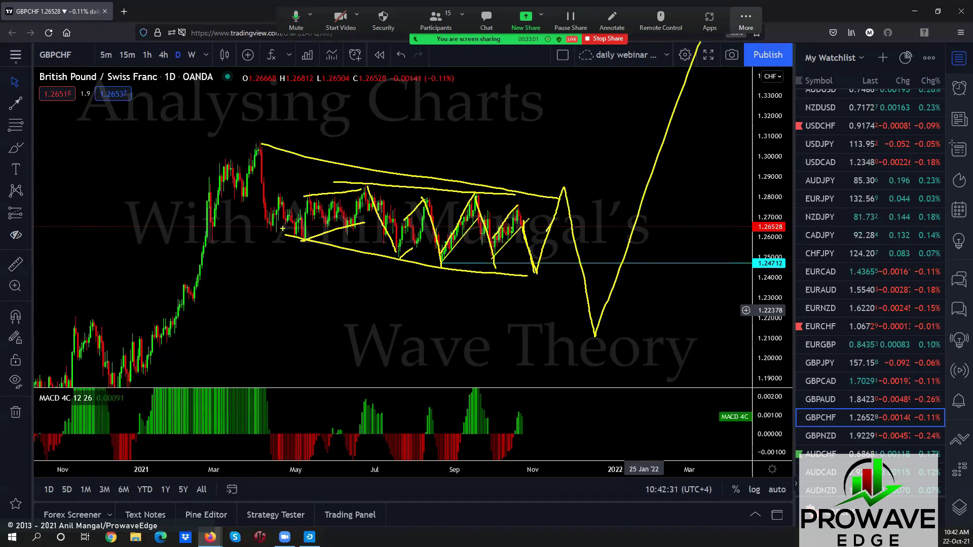
drag(282, 229, 542, 300)
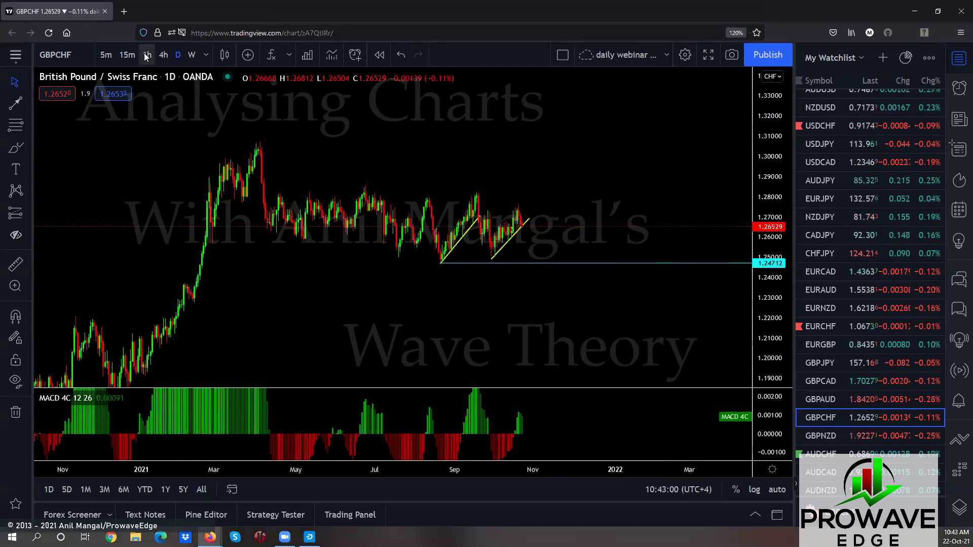
Step: Return GBPCHF to the 1-hour timeframe and inspect the whole rising trendline above the 1.24712 level
click(147, 54)
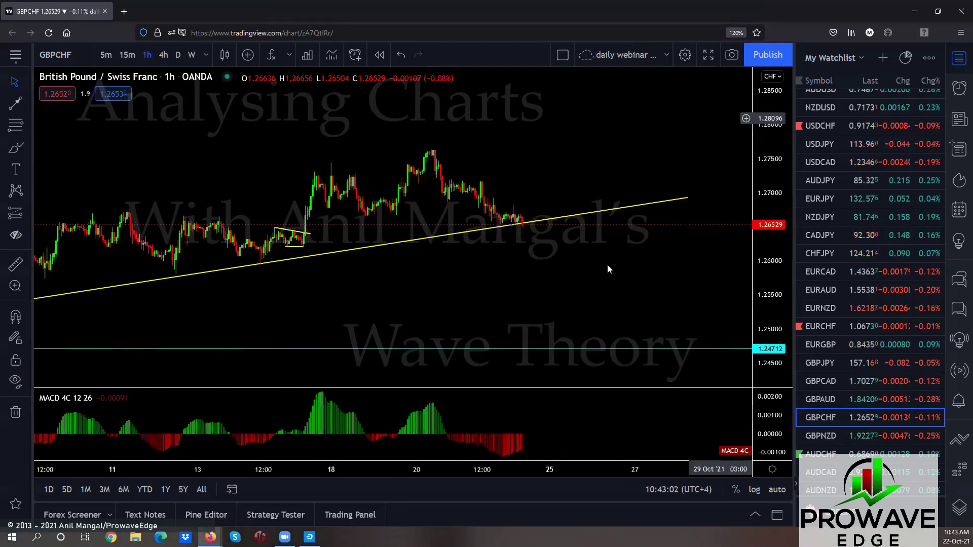
scroll(588, 271, down, 5)
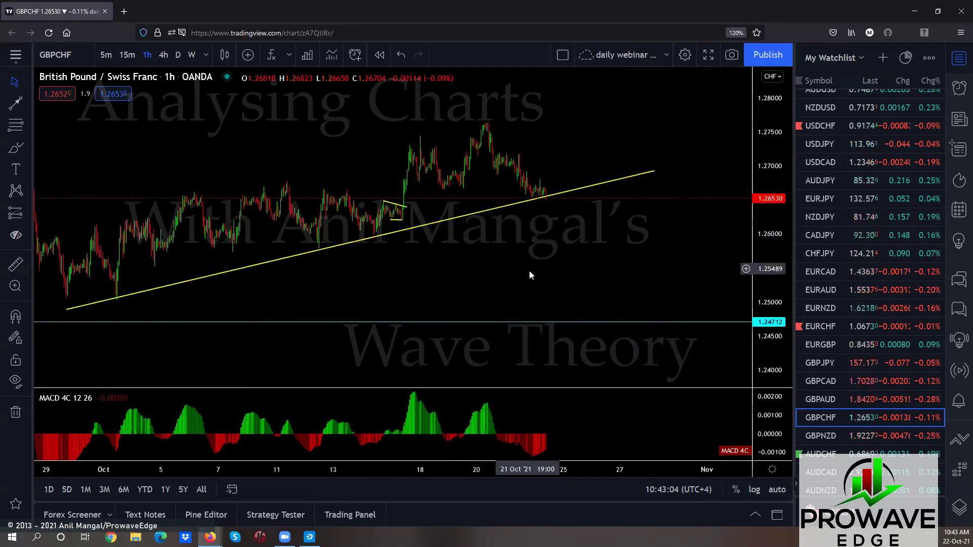
drag(529, 275, 470, 245)
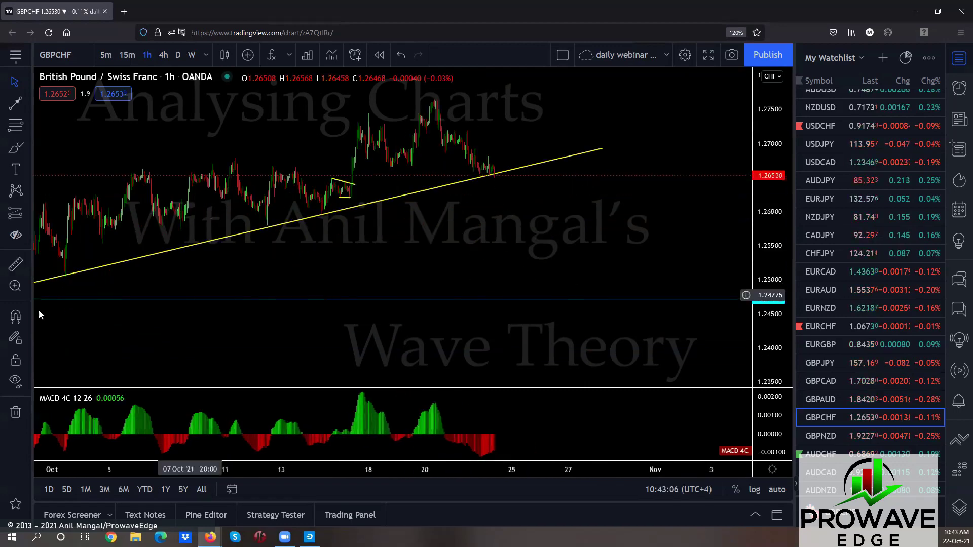
Step: Open the GBPNZD 1-hour chart and sketch a sideways range between about 1.9155 and 1.9300, ending with a sharp fall
click(815, 437)
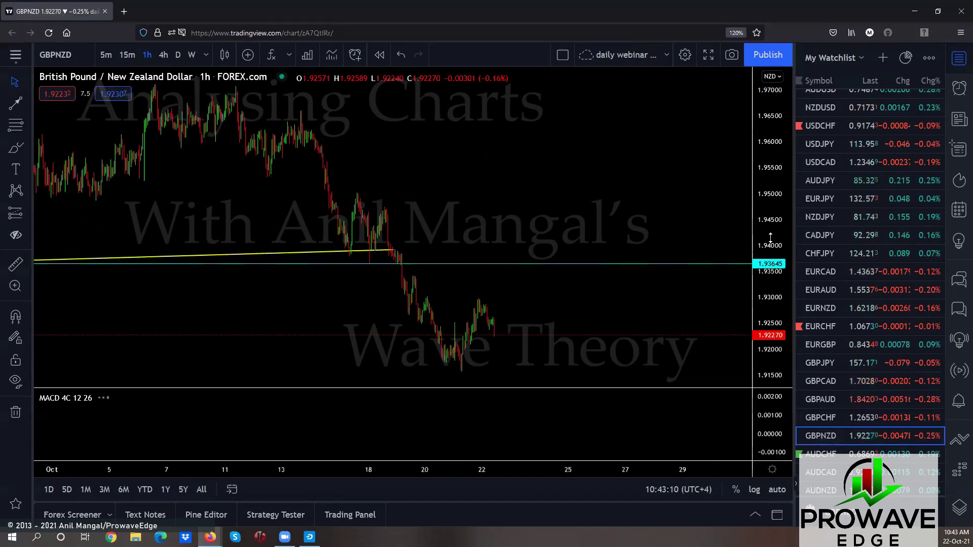
scroll(635, 318, up, 3)
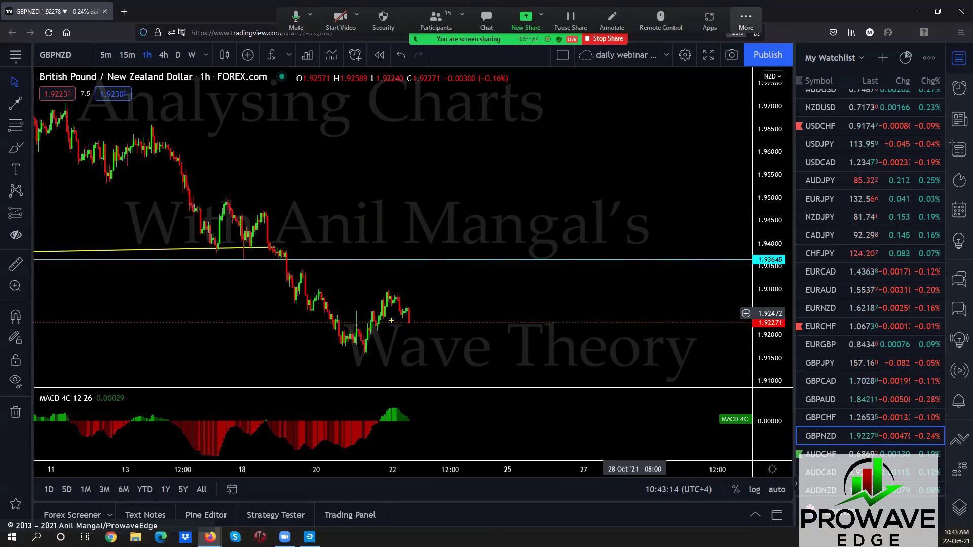
drag(391, 320, 420, 312)
mouse_move(426, 338)
mouse_down()
mouse_move(443, 335)
mouse_move(461, 297)
mouse_up()
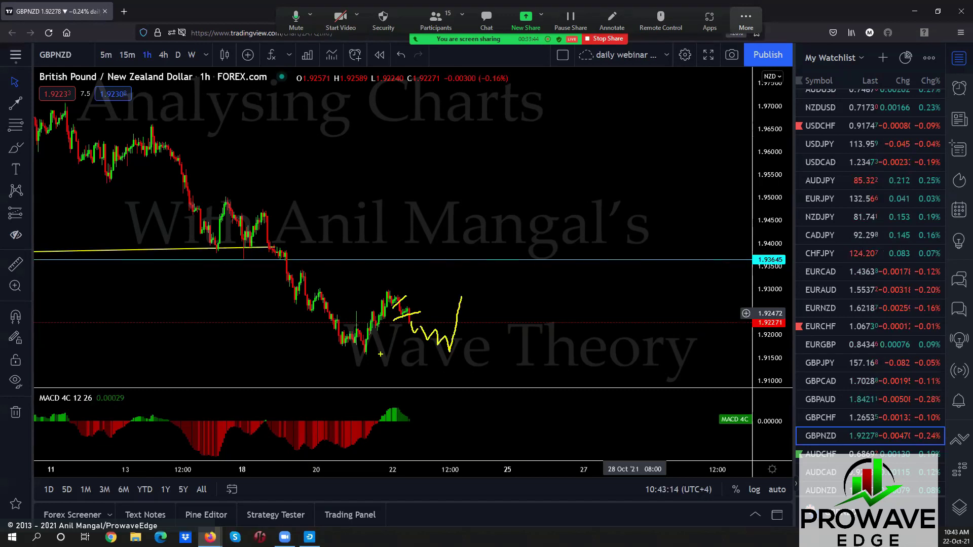
drag(362, 355, 461, 355)
mouse_move(383, 290)
mouse_down()
mouse_move(470, 288)
mouse_move(493, 409)
mouse_up()
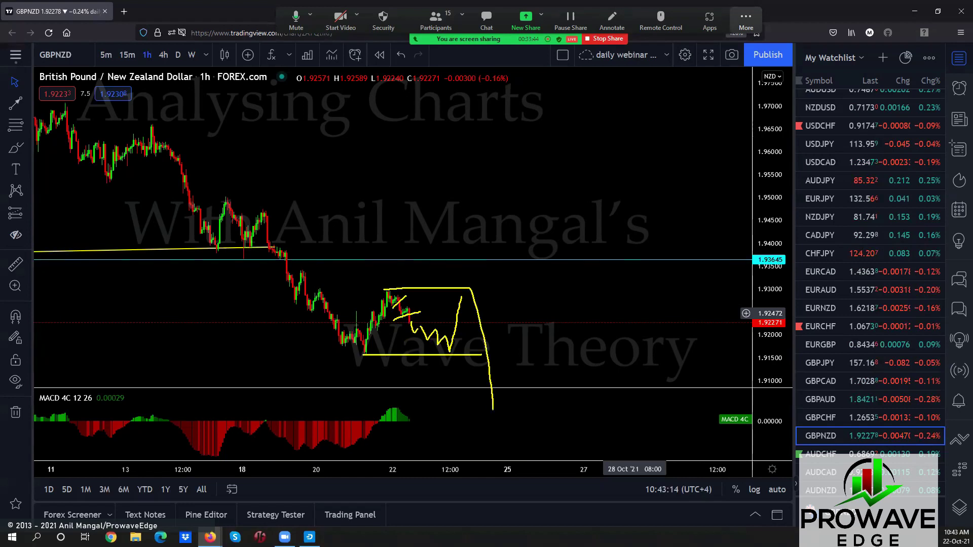
Step: Add an alternative immediate drop to the GBPNZD sketch and outline the latest upward leg with two rising lines
drag(414, 320, 416, 399)
drag(388, 303, 368, 349)
drag(386, 287, 363, 332)
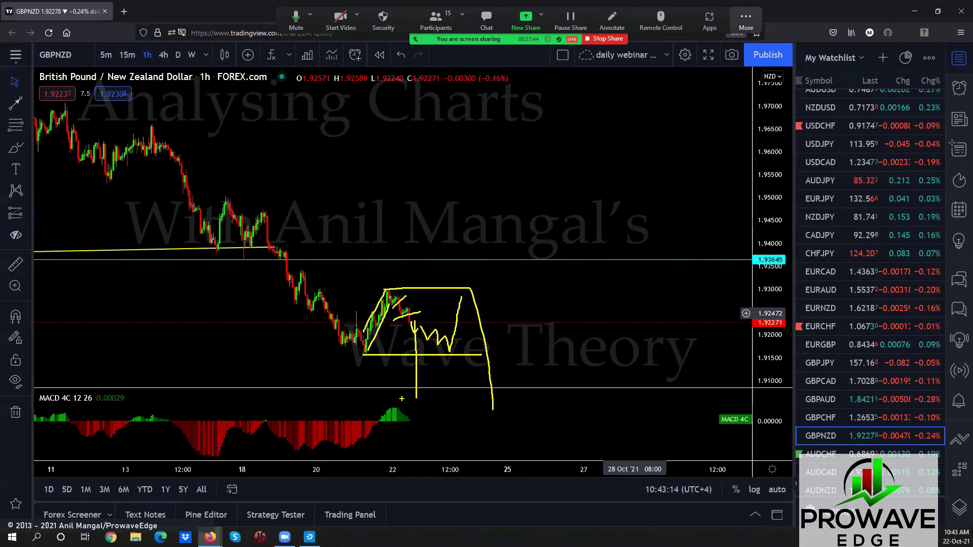
Step: Open the AUDCHF 1-hour chart and sketch a freehand price projection from the latest candles up towards 0.69000
scroll(829, 383, down, 4)
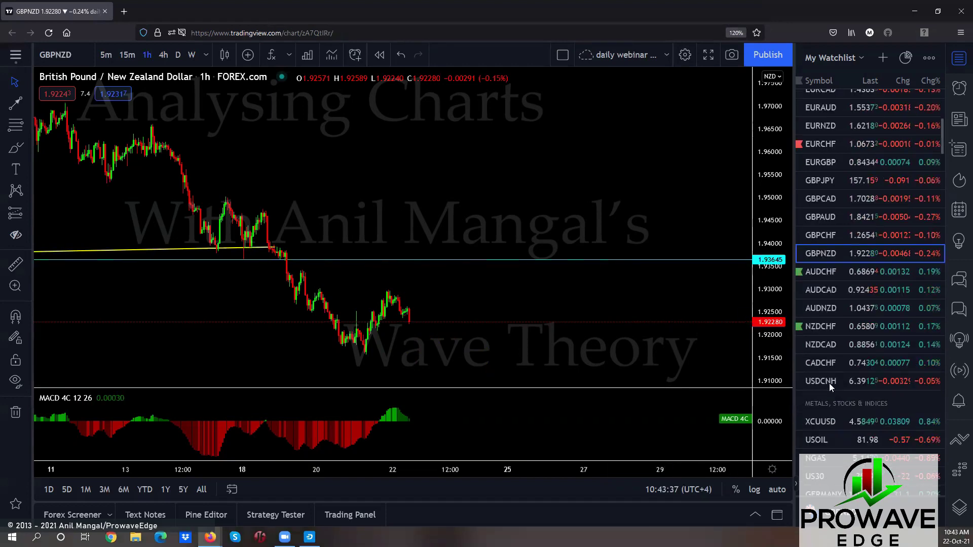
click(824, 276)
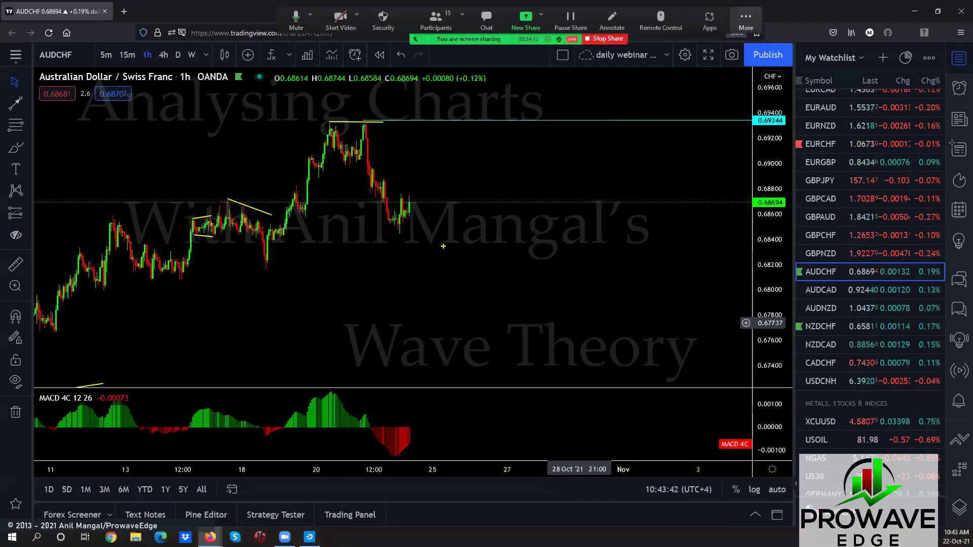
mouse_move(403, 227)
mouse_down()
mouse_move(423, 192)
mouse_move(447, 233)
mouse_move(459, 163)
mouse_up()
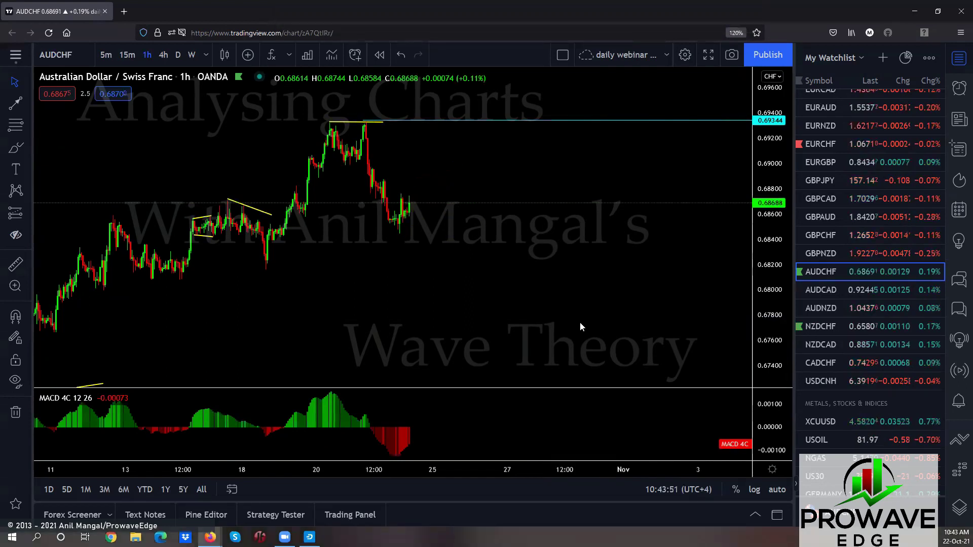
Step: Open the AUDCAD chart and examine its recent trendlines on the 15-minute timeframe
click(820, 289)
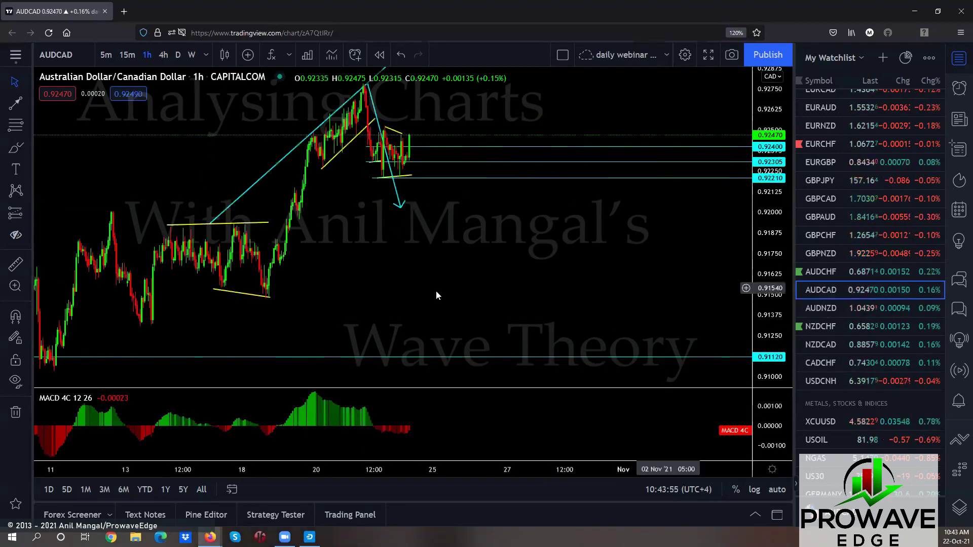
click(127, 56)
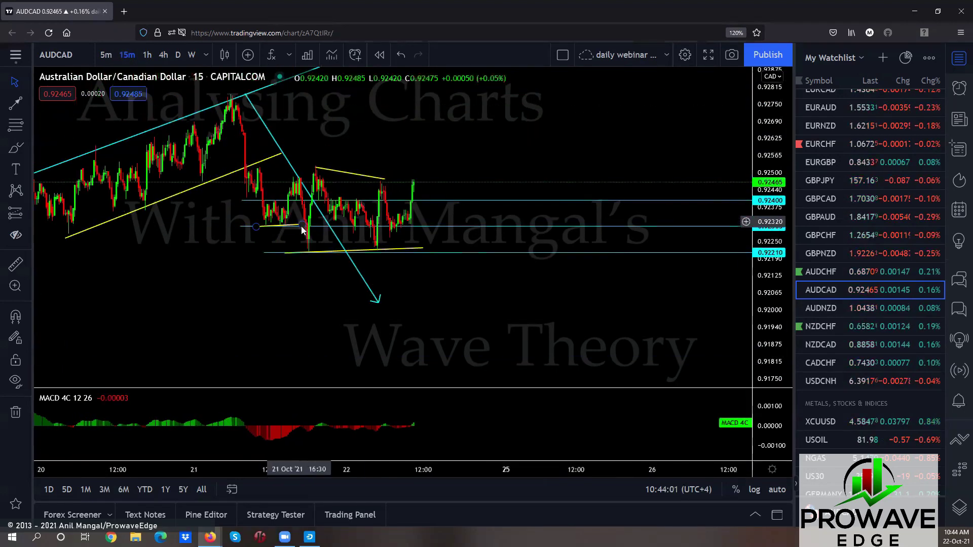
click(324, 170)
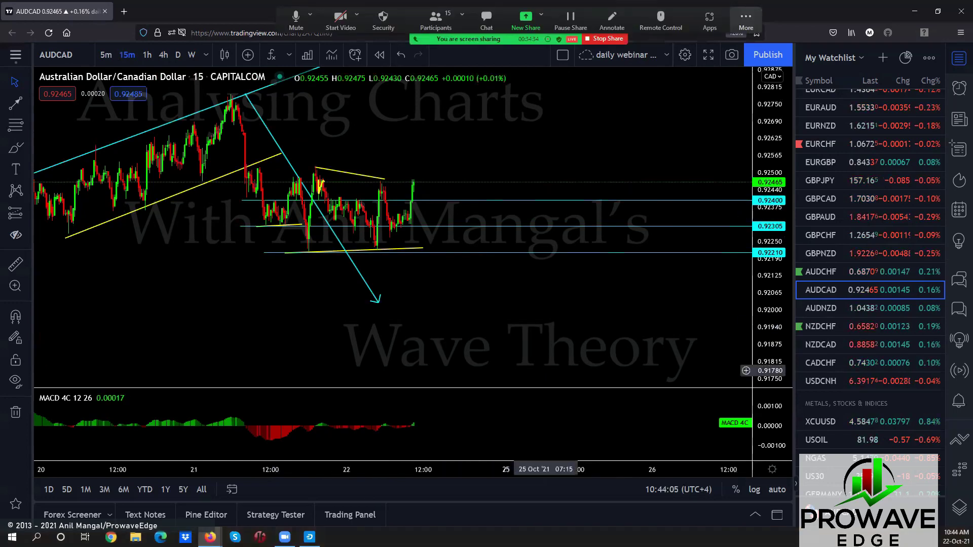
Step: Trace the AUDCAD 15-minute swings freehand between the upper yellow trendline and the 0.92210 level, including the latest rebound
drag(332, 196, 374, 226)
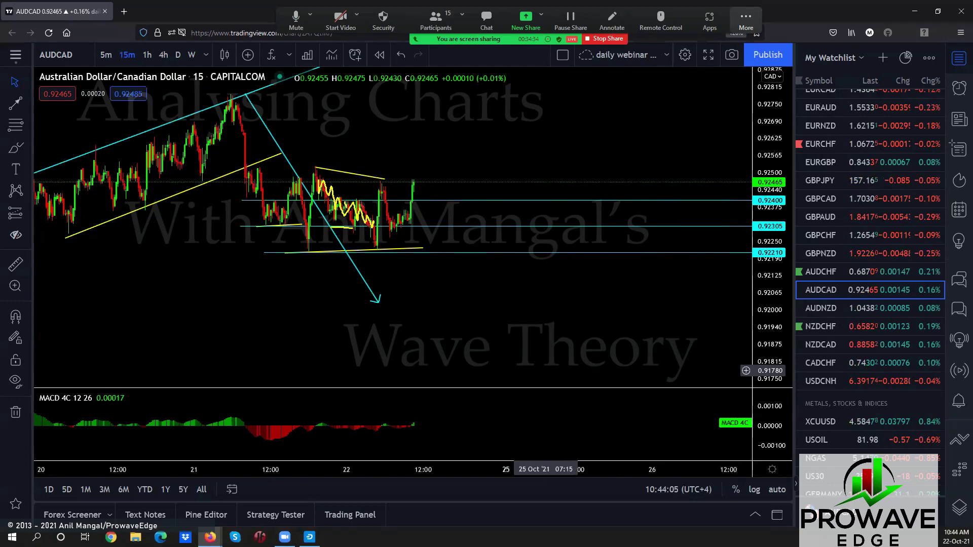
mouse_move(354, 232)
mouse_down()
mouse_move(373, 231)
mouse_move(383, 190)
mouse_move(307, 169)
mouse_up()
drag(299, 247, 379, 250)
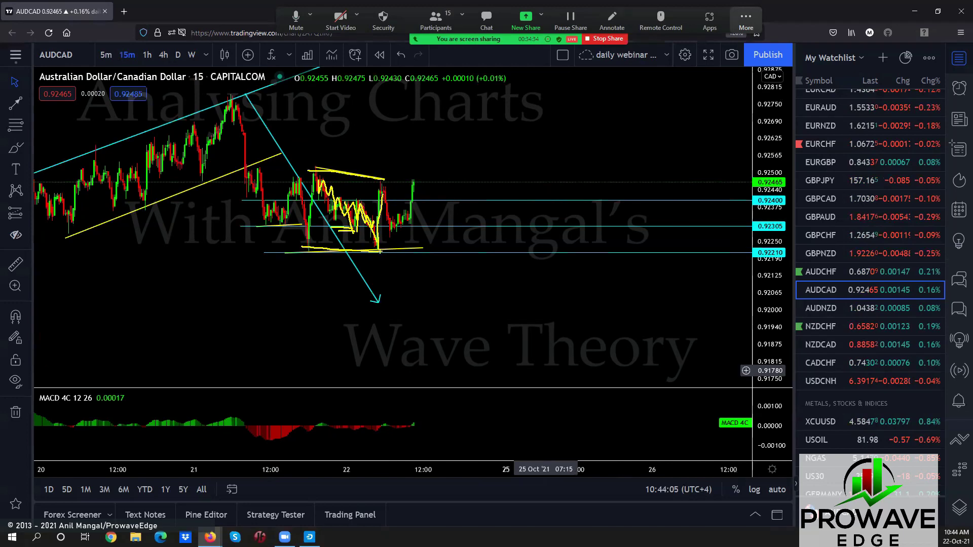
drag(453, 255, 248, 252)
drag(379, 231, 416, 175)
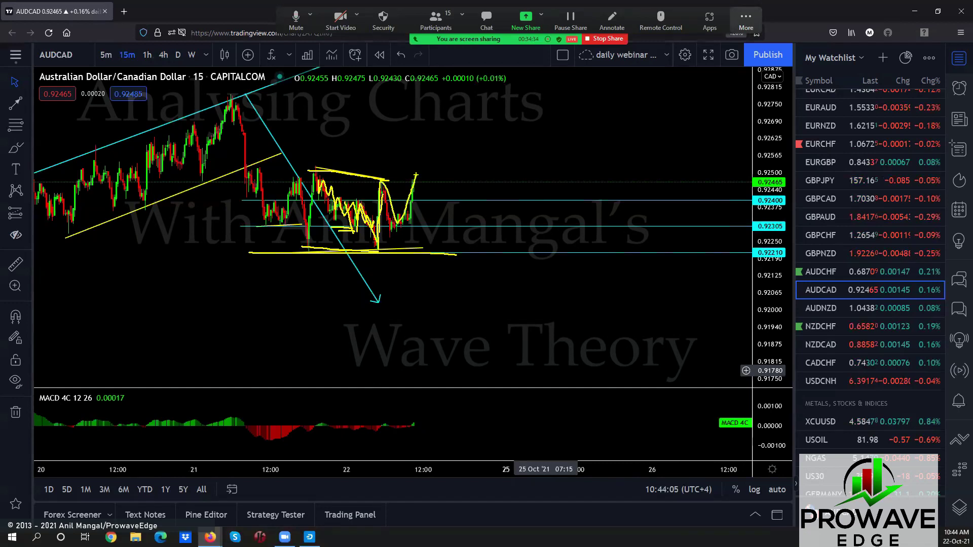
Step: Clear the freehand annotations and raise the later end of AUDCAD's upper yellow trendline to 0.92565 at 22 Oct 10:00
key(alt+s)
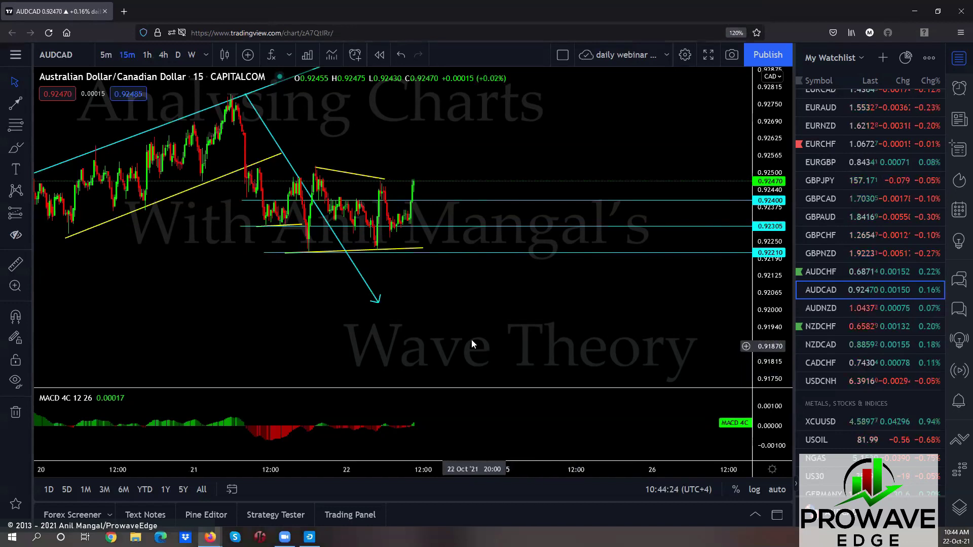
drag(384, 178, 410, 154)
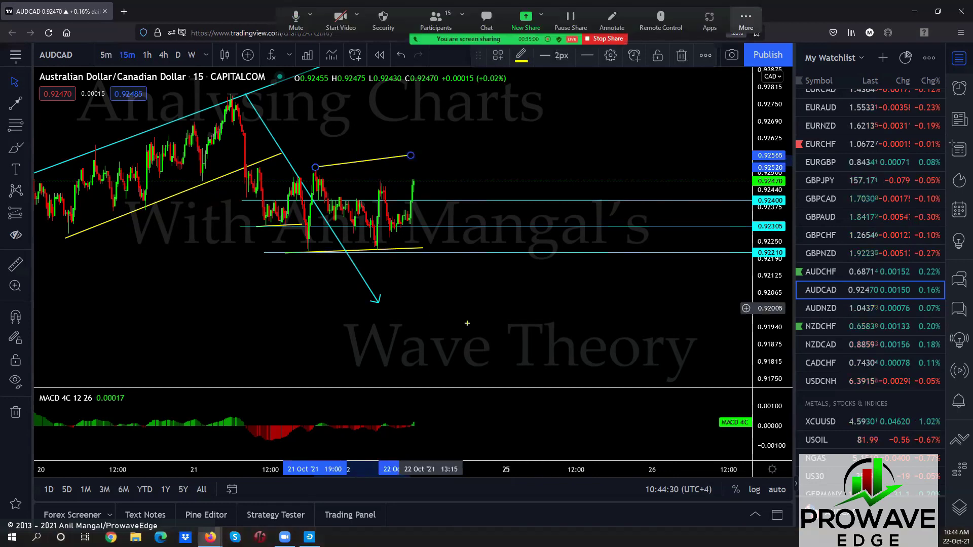
Step: Sketch a small rising channel on the latest AUDCAD candles and a projected dip and rally towards the upper trendline
mouse_move(414, 180)
mouse_down()
mouse_move(423, 217)
mouse_move(439, 156)
mouse_up()
drag(387, 191, 413, 177)
drag(385, 227, 415, 216)
drag(377, 248, 442, 218)
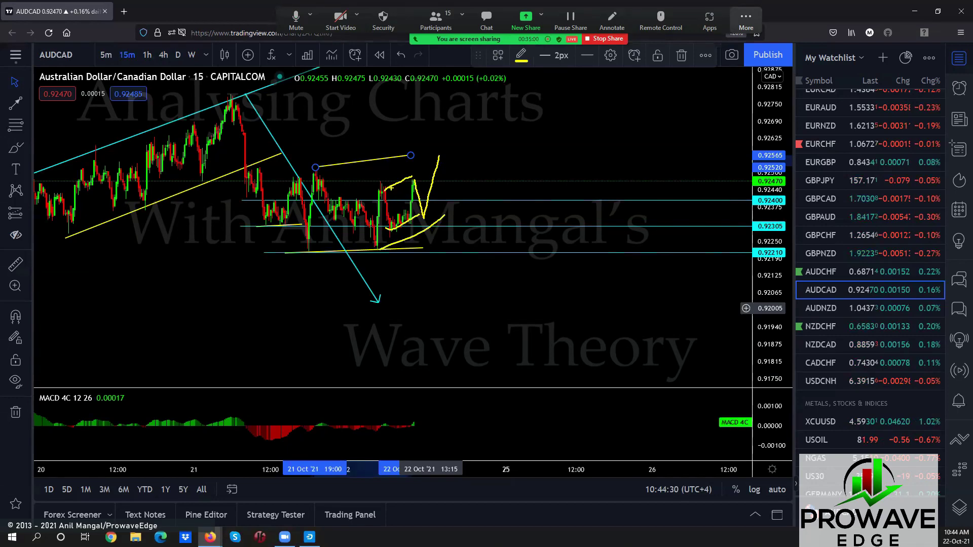
mouse_move(391, 188)
mouse_down()
mouse_move(436, 160)
mouse_move(446, 192)
mouse_move(480, 229)
mouse_move(503, 160)
mouse_move(352, 183)
mouse_up()
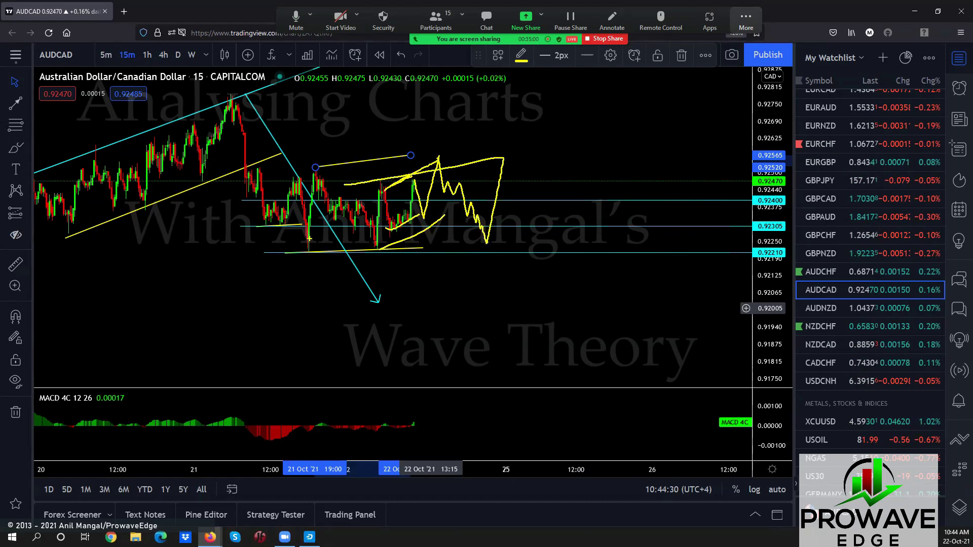
Step: Add a lower boundary curve and two projected steep declines below 0.92210 to the AUDCAD sketch
drag(309, 238, 486, 231)
drag(511, 161, 530, 425)
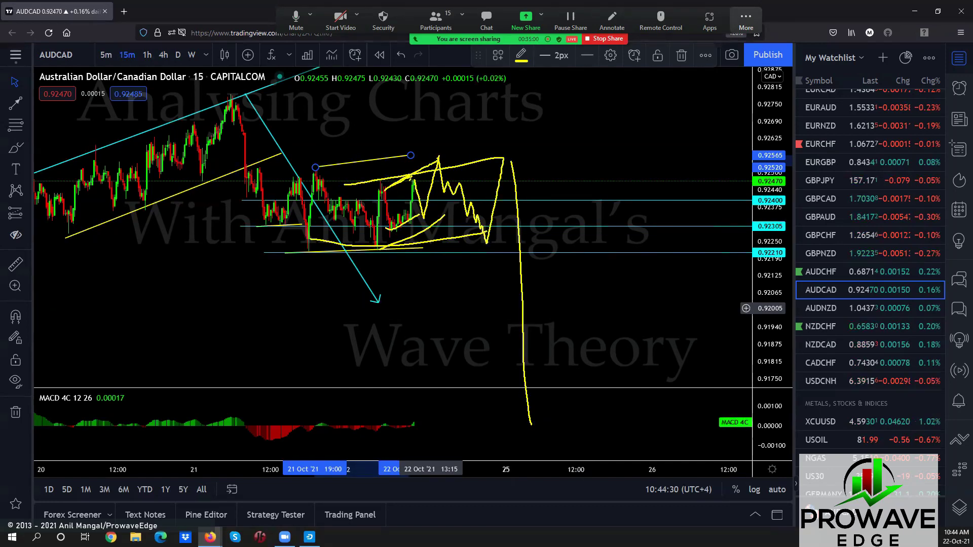
drag(413, 173, 436, 354)
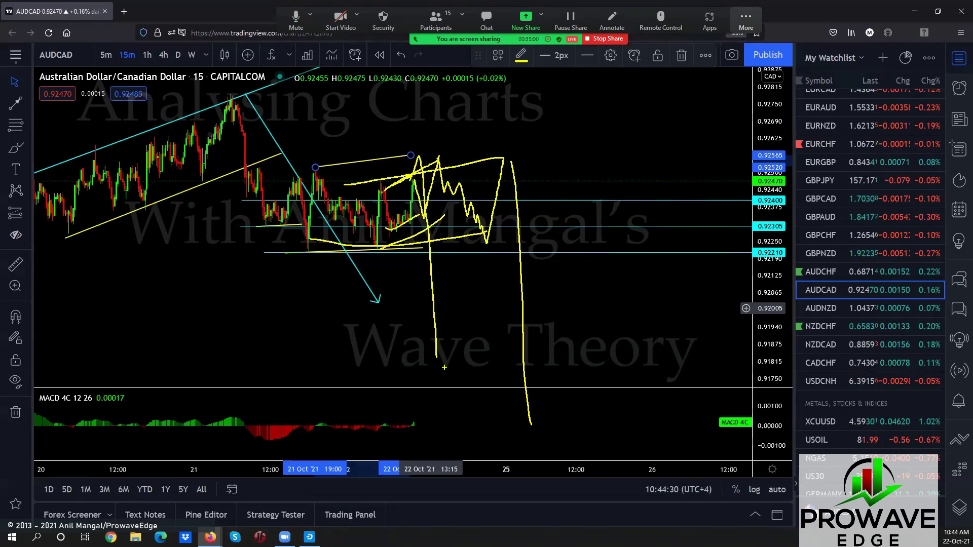
Step: Sketch a second AUDCAD scenario with a short channel, a pullback to about 0.92305, a rally and wider boundary lines
mouse_move(382, 190)
mouse_down()
mouse_move(389, 211)
mouse_move(413, 163)
mouse_up()
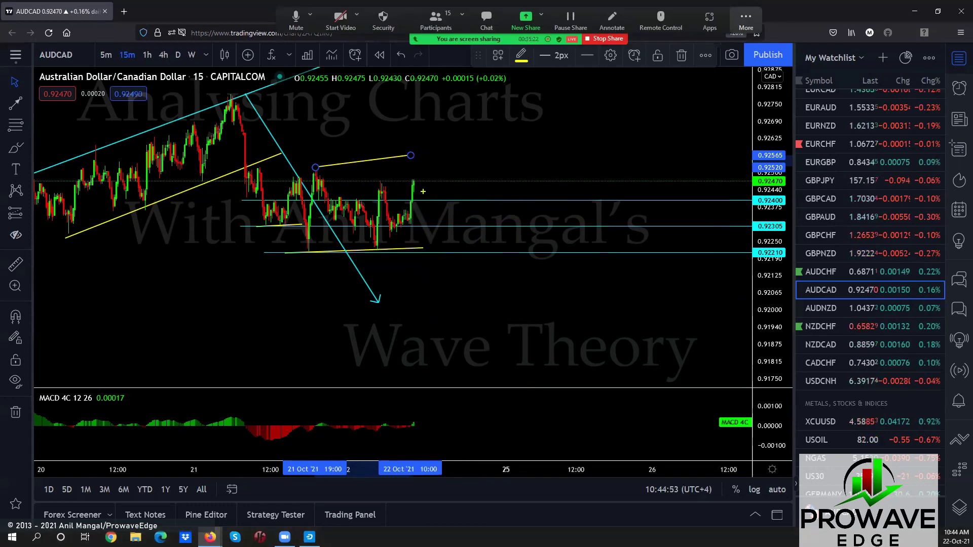
mouse_move(417, 177)
mouse_down()
mouse_move(428, 223)
mouse_move(450, 142)
mouse_up()
drag(389, 237, 430, 231)
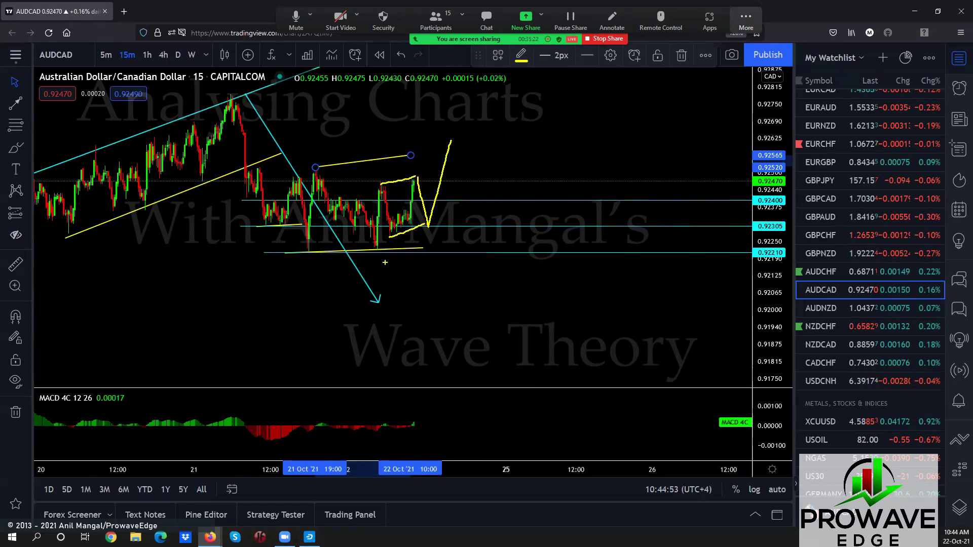
drag(373, 253, 266, 249)
drag(322, 200, 518, 151)
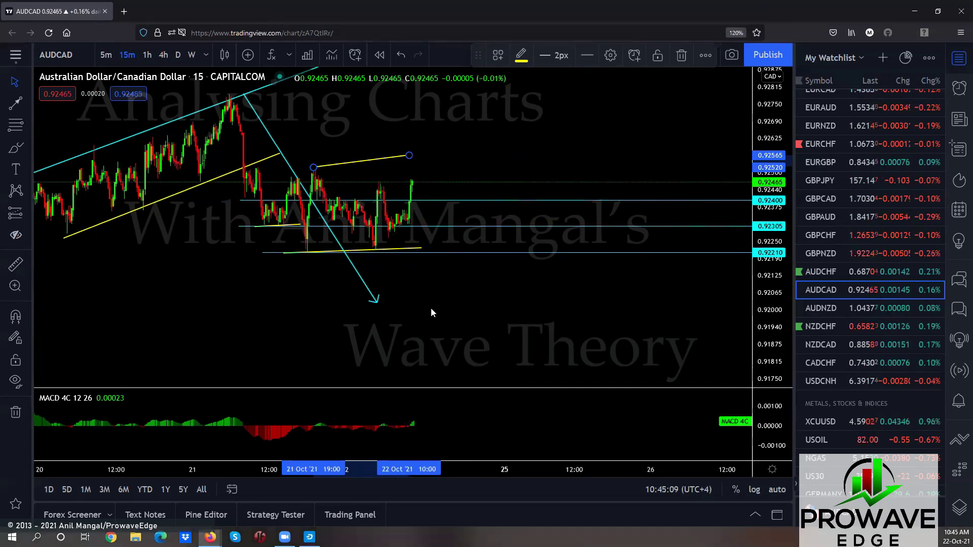
Step: Sketch an AUDCAD projection rising to the previous high near 0.92750, falling back to about 0.9223 and rallying steeply
scroll(430, 308, down, 1)
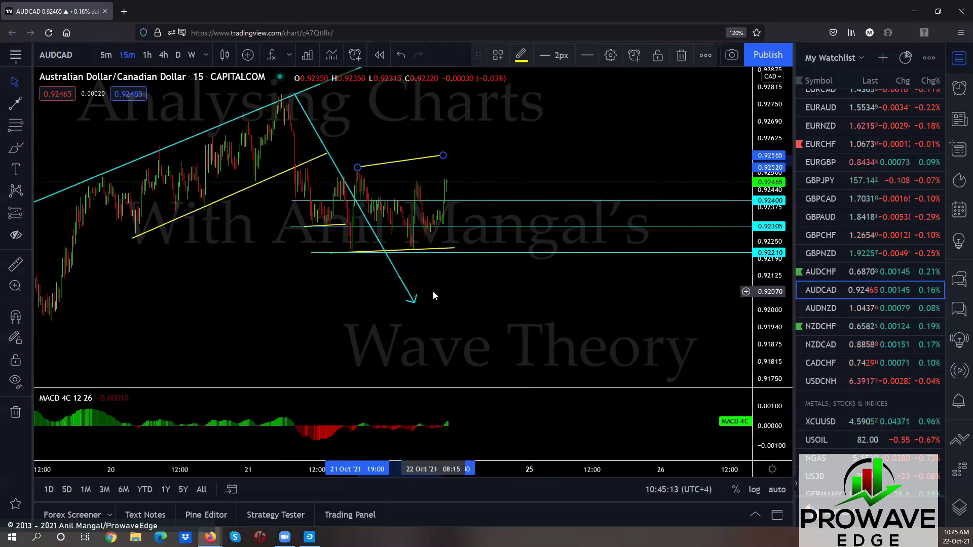
scroll(433, 294, down, 1)
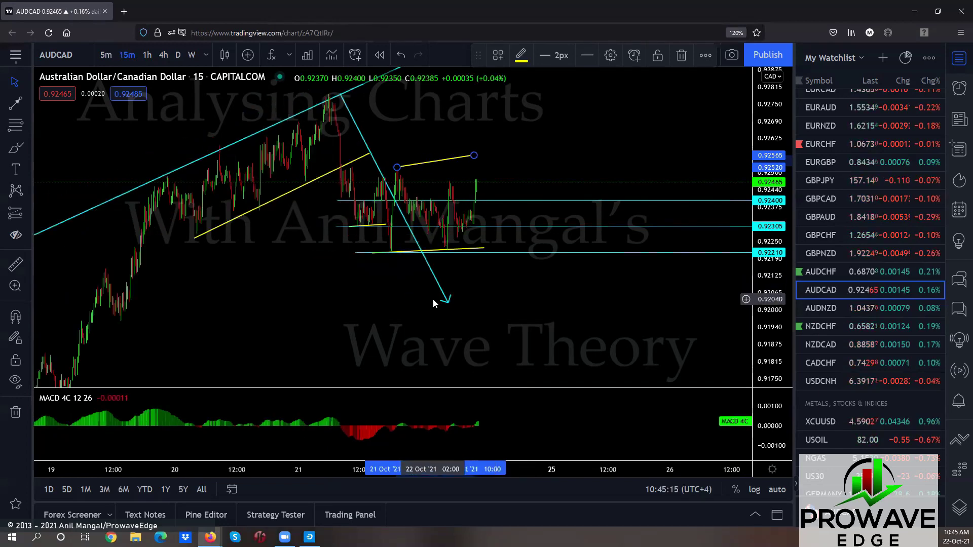
drag(522, 133, 488, 195)
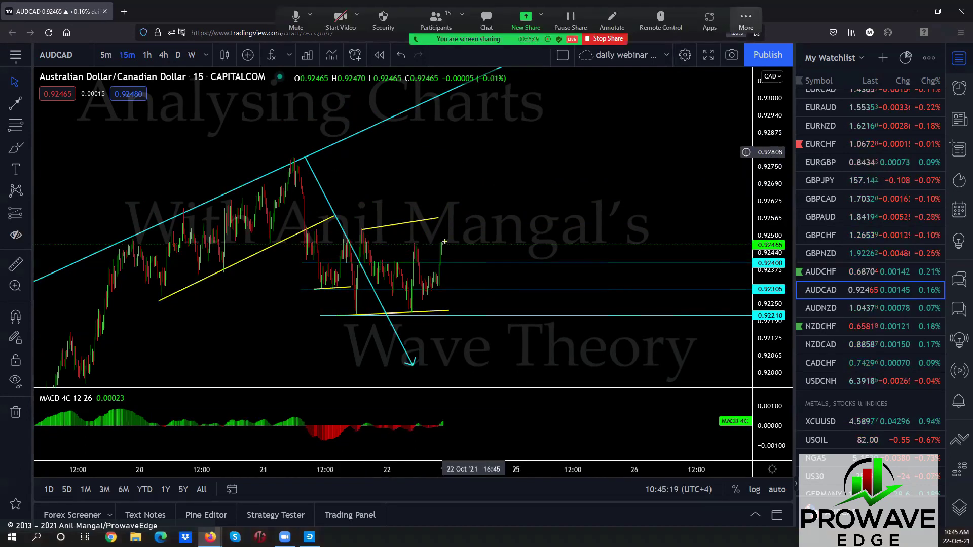
mouse_move(445, 242)
mouse_down()
mouse_move(453, 279)
mouse_move(474, 205)
mouse_up()
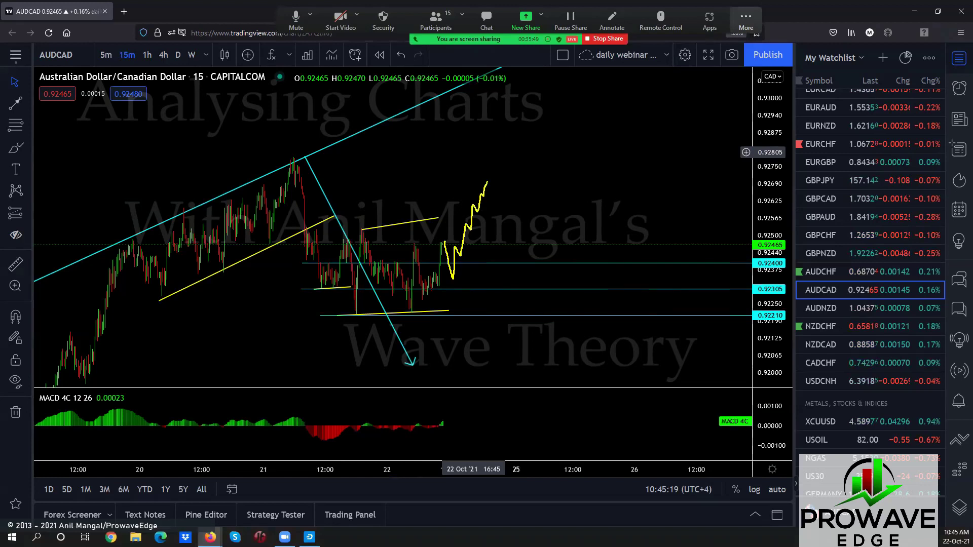
mouse_move(301, 167)
mouse_down()
mouse_move(489, 152)
mouse_move(548, 309)
mouse_move(600, 57)
mouse_up()
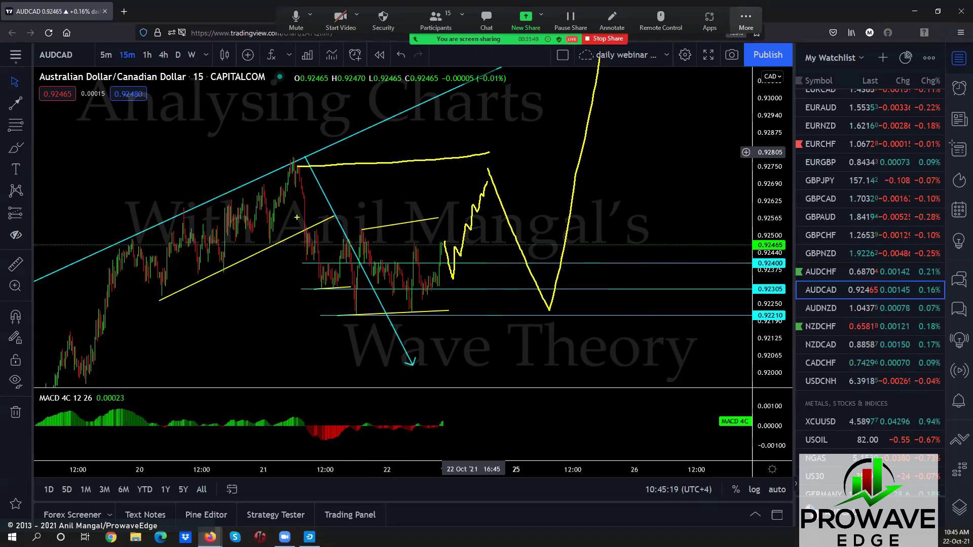
Step: Trace the AUDCAD fall from the high near 0.92750 to the low near 0.92210, and clear the sketch
mouse_move(299, 163)
mouse_down()
mouse_move(546, 264)
mouse_move(356, 306)
mouse_up()
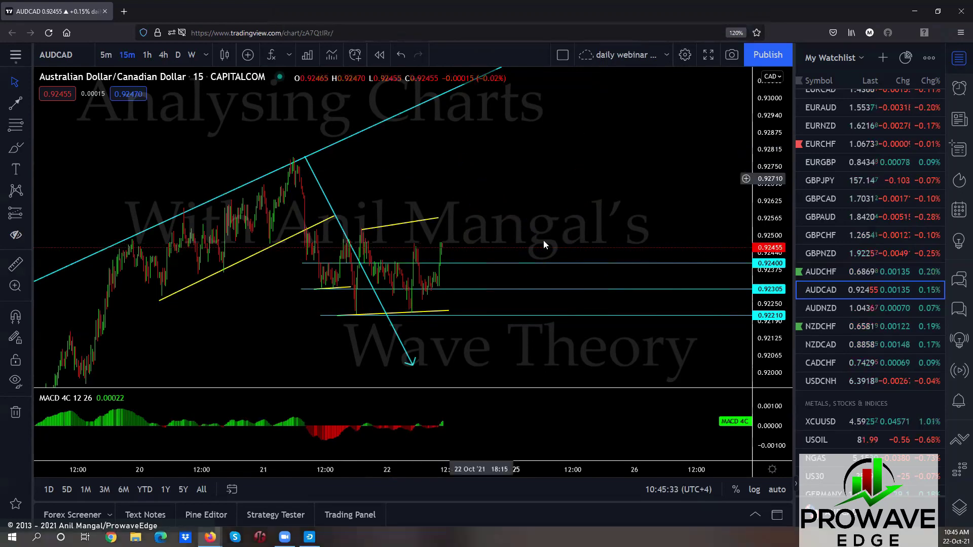
Step: Switch to the 15-minute AUDNZD chart with the October decline and empty space after the latest candles in view
click(821, 163)
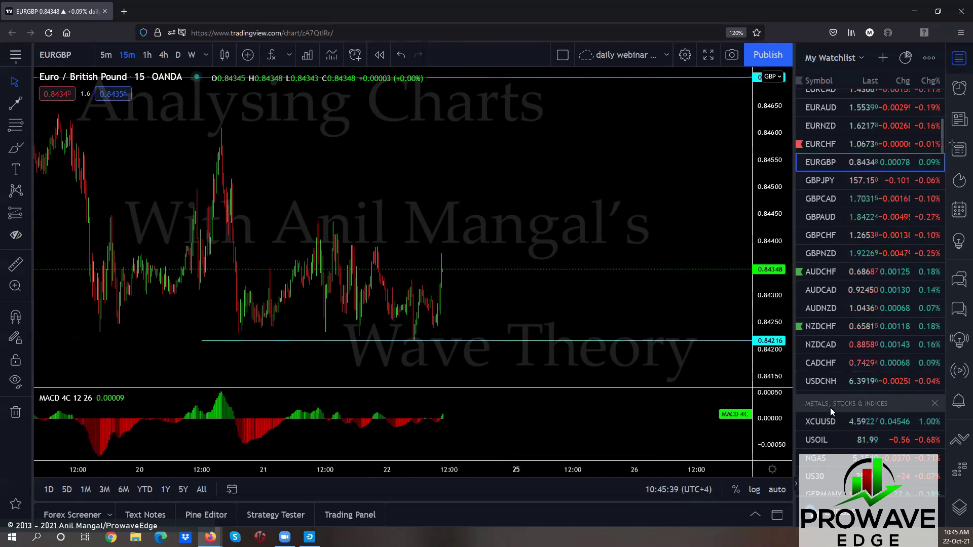
click(823, 304)
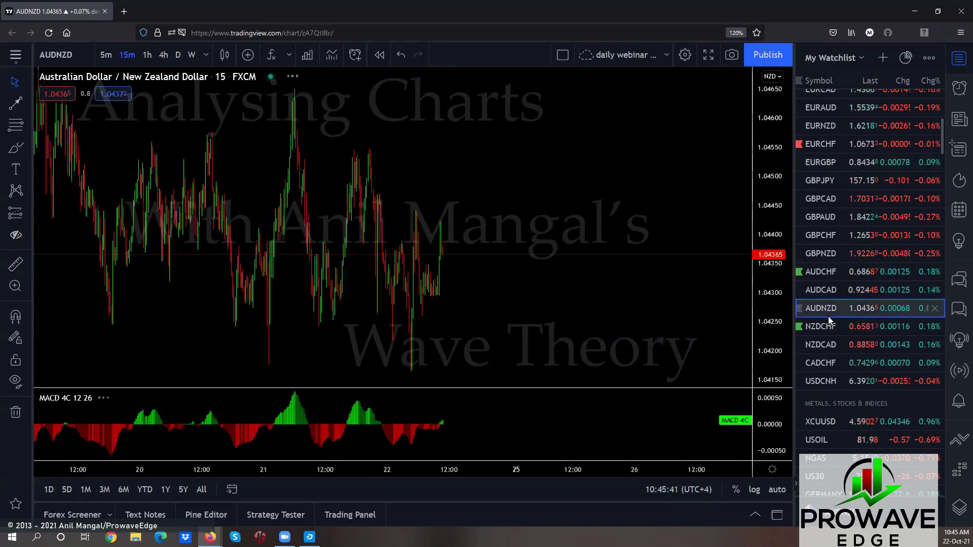
click(819, 292)
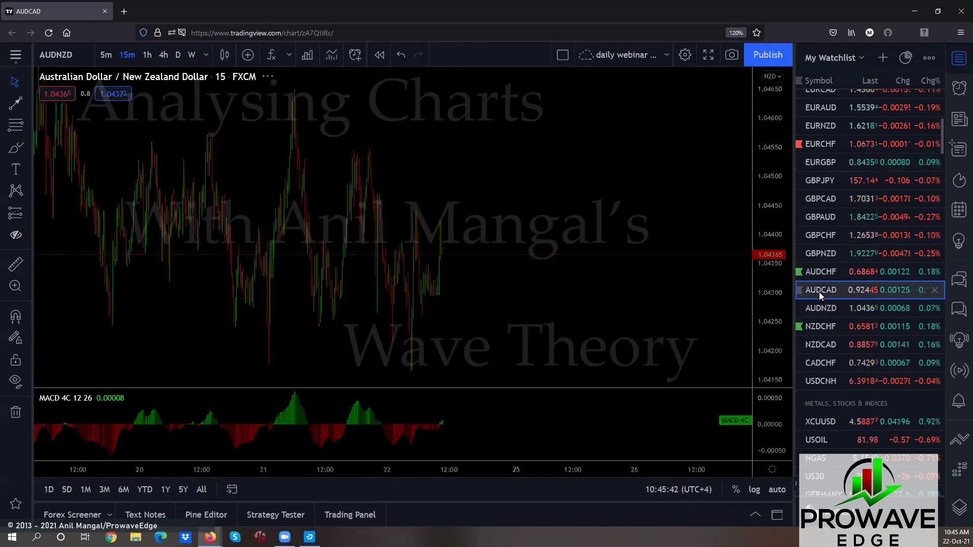
click(822, 307)
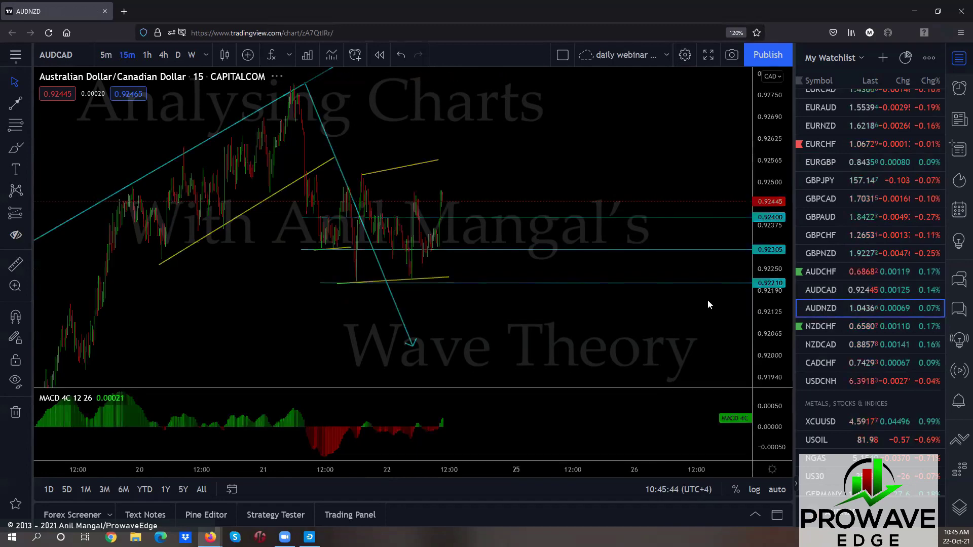
scroll(611, 330, down, 3)
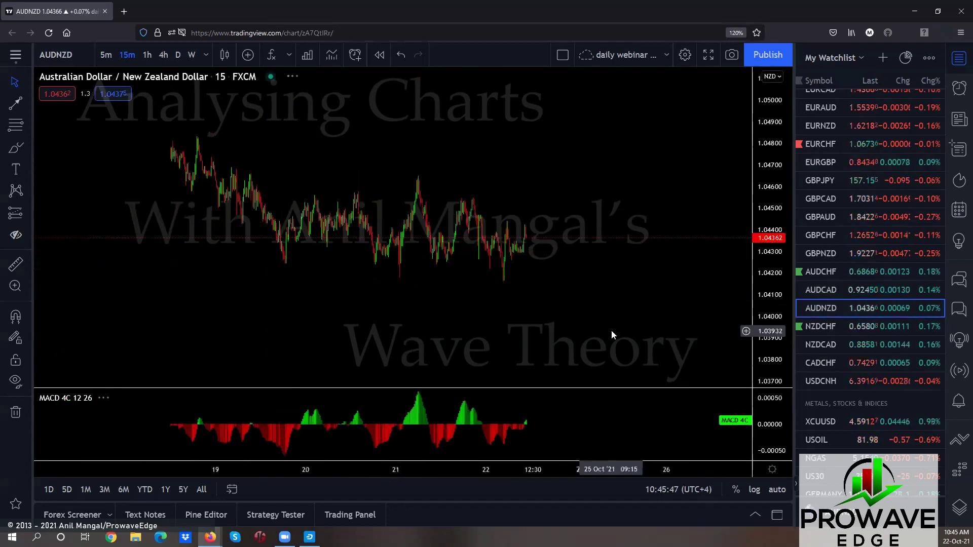
scroll(611, 330, down, 2)
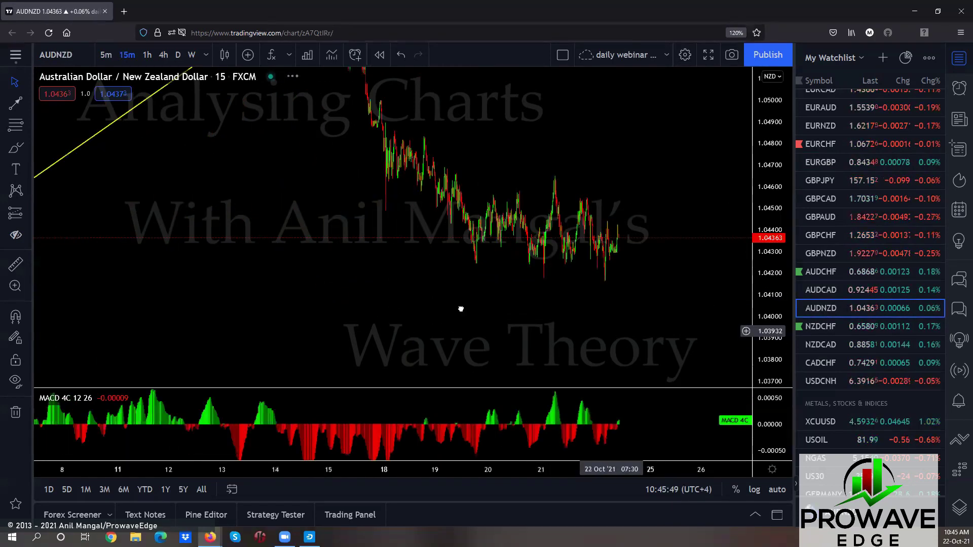
drag(461, 308, 369, 306)
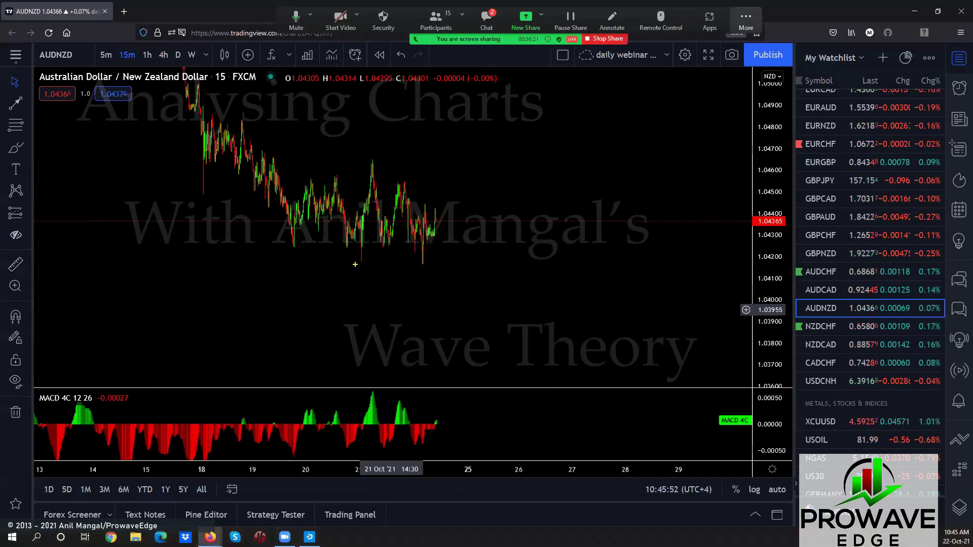
Step: Sketch AUDNZD range boundaries near 1.0464 and 1.0415 and a projected rally to about 1.0465 followed by a steep fall to about 1.0385
drag(357, 263, 443, 273)
drag(375, 162, 419, 166)
mouse_move(430, 234)
mouse_down()
mouse_move(446, 159)
mouse_move(466, 332)
mouse_up()
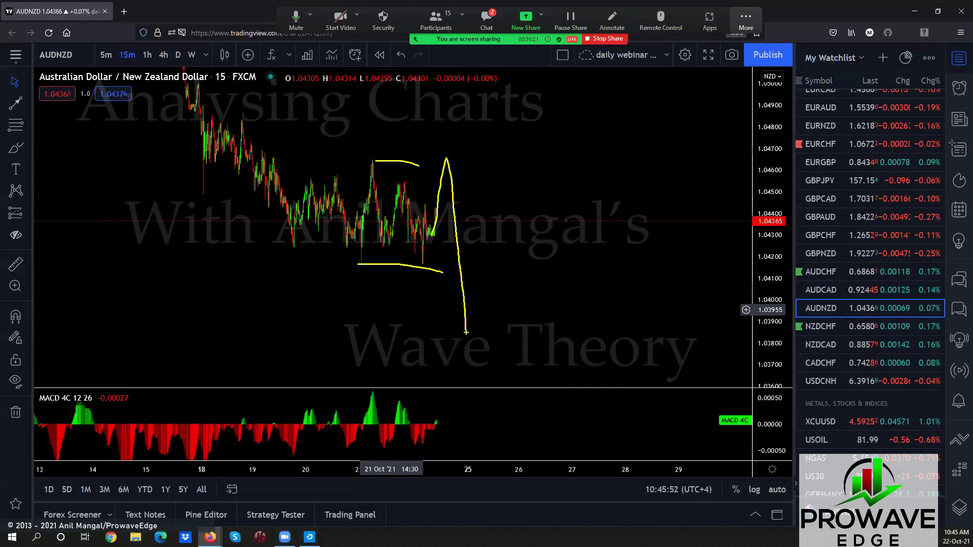
key(alt+s)
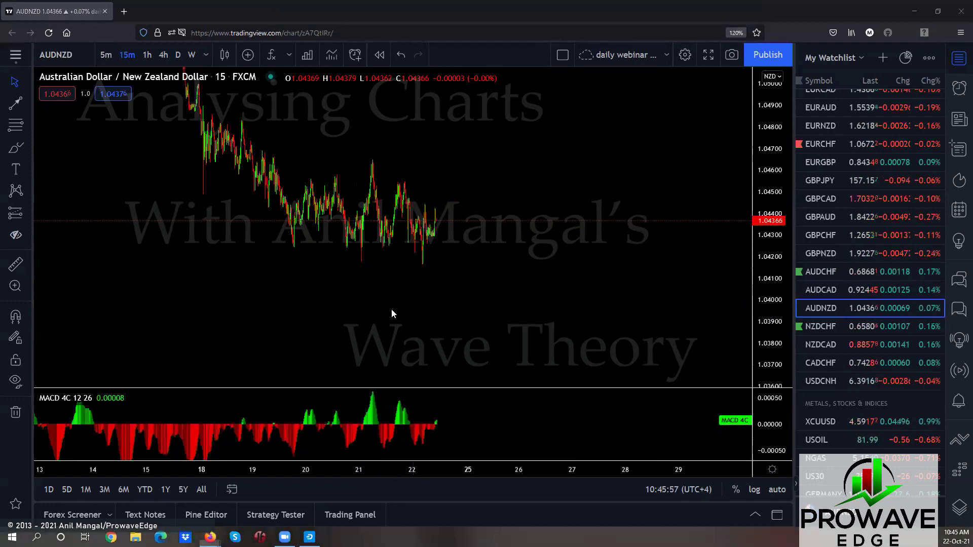
Step: On the one-hour NZDCHF chart, sketch the latest decline, a zigzag recovery to about 0.6625, a second fall and a rally above 0.6660
click(150, 56)
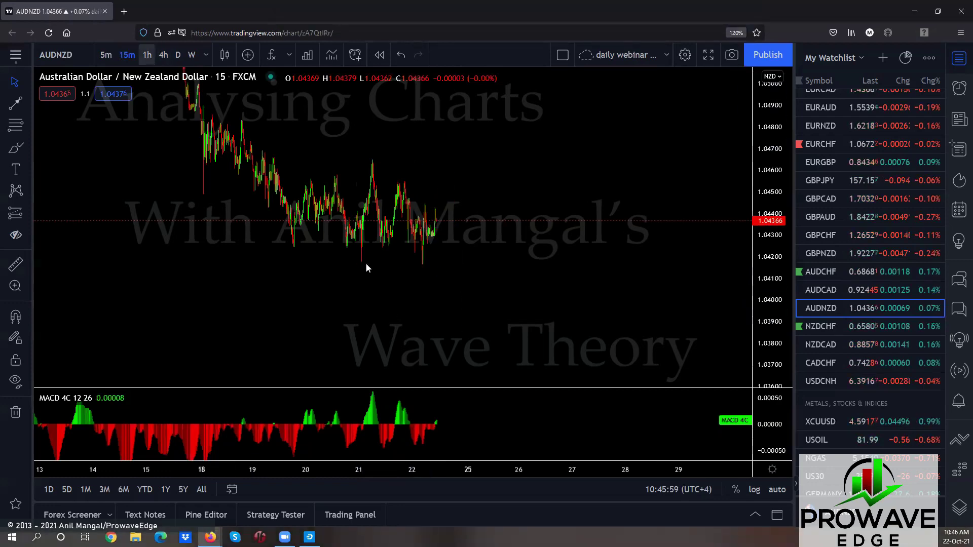
click(821, 325)
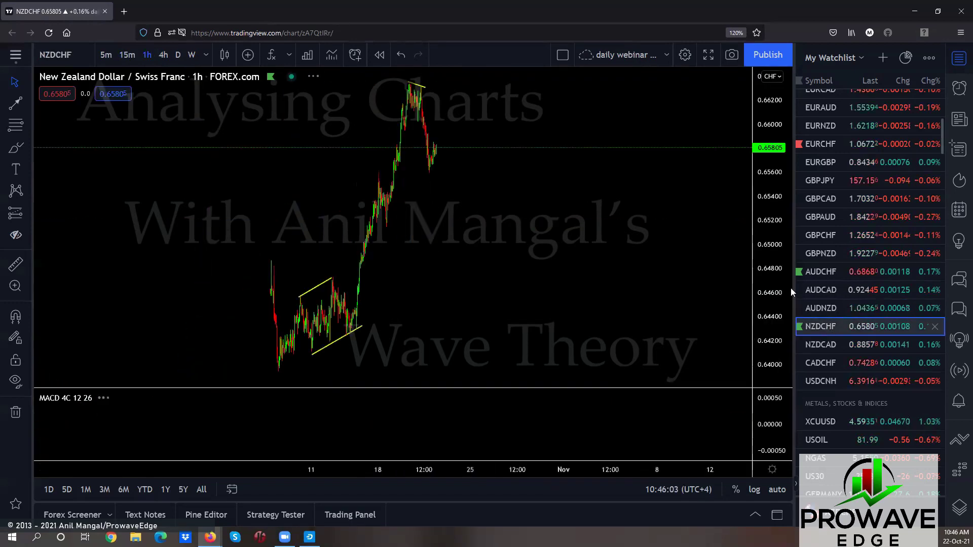
scroll(549, 319, up, 3)
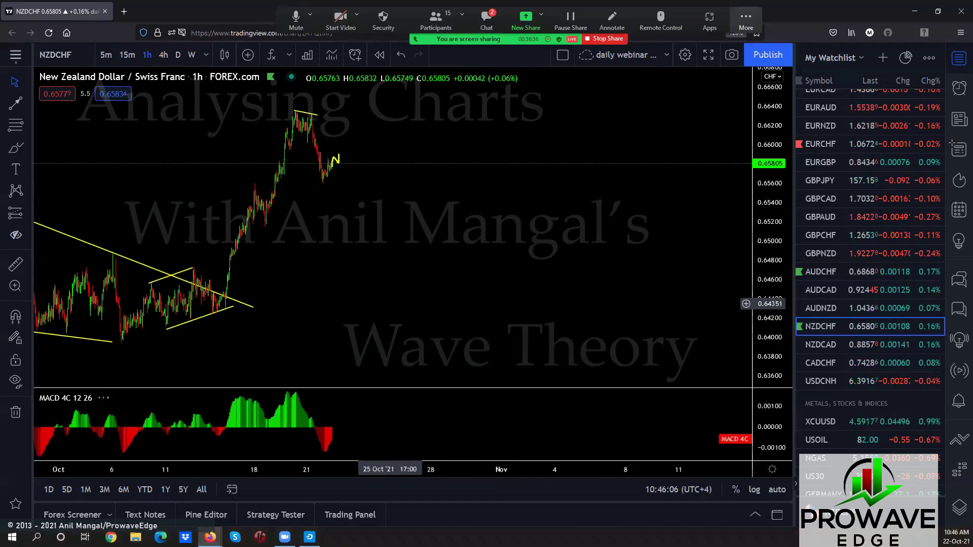
drag(360, 120, 389, 200)
drag(296, 109, 332, 183)
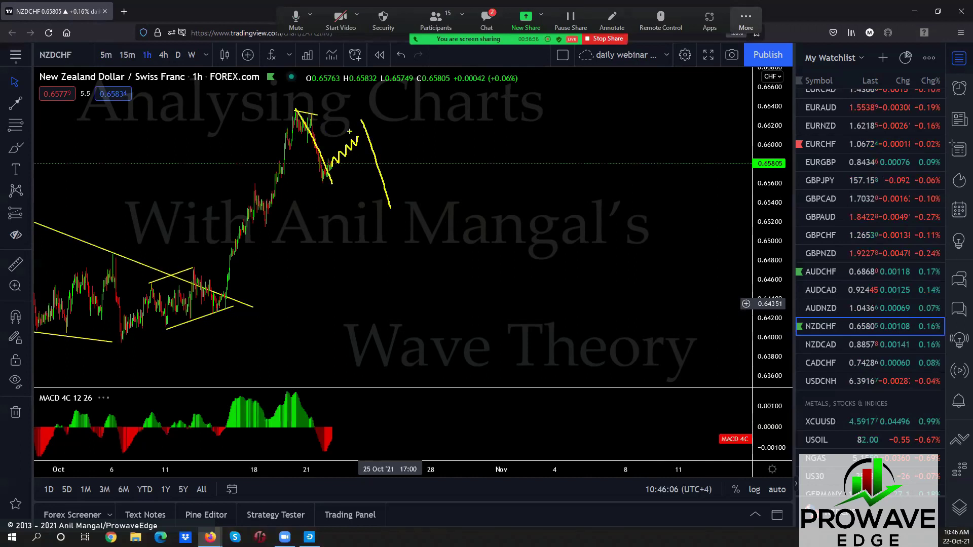
drag(356, 121, 376, 158)
mouse_move(320, 184)
mouse_down()
mouse_move(368, 183)
mouse_move(441, 74)
mouse_up()
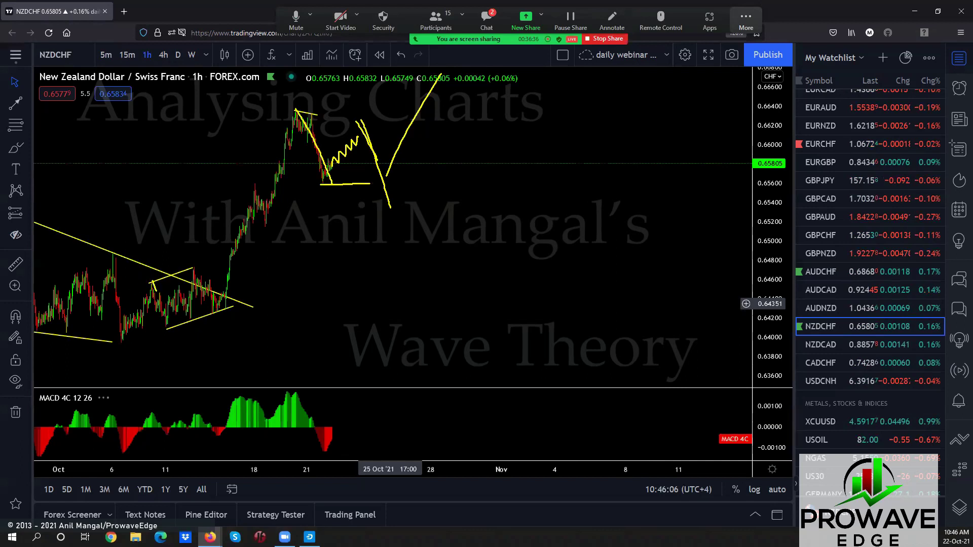
Step: Trace the earlier zigzag inside the mid-October NZDCHF channel, mark the recent high, retrace the latest swings and clear the sketch
mouse_move(155, 290)
mouse_down()
mouse_move(181, 301)
mouse_move(210, 280)
mouse_move(220, 312)
mouse_up()
drag(295, 110, 349, 107)
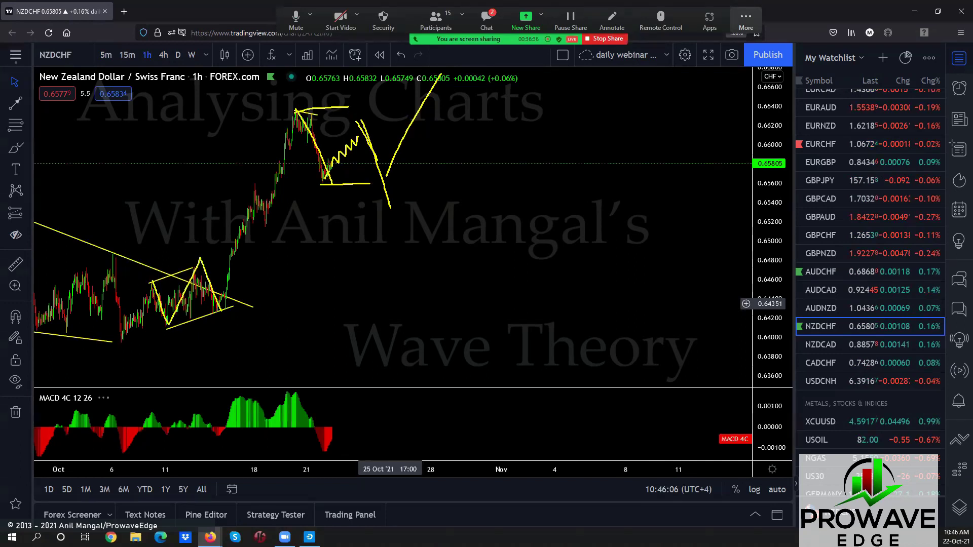
drag(333, 164, 362, 132)
drag(296, 113, 331, 177)
key(alt+s)
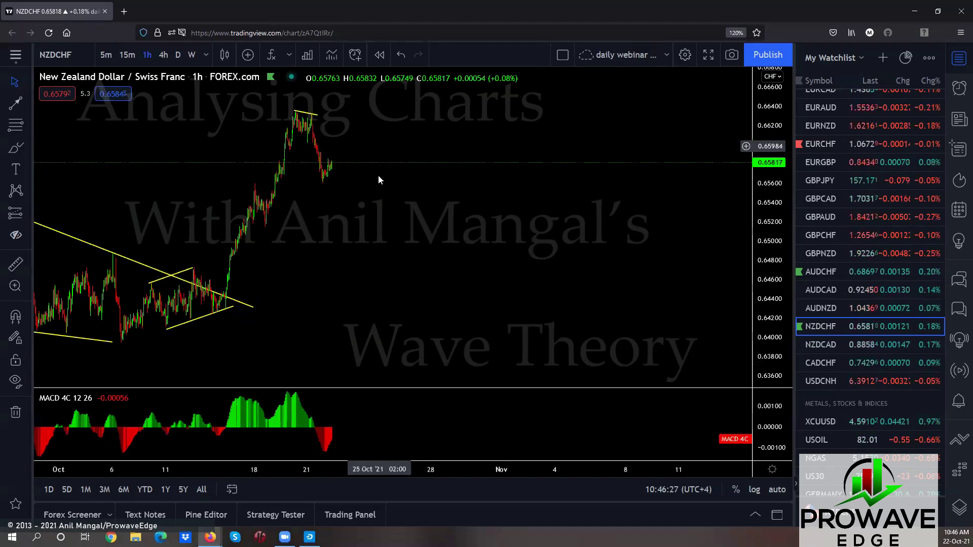
Step: On the NZDCAD chart, sketch a projected rise to about 0.8880, a dip to about 0.8830 and a rally to about 0.8930, with boundary lines
click(820, 344)
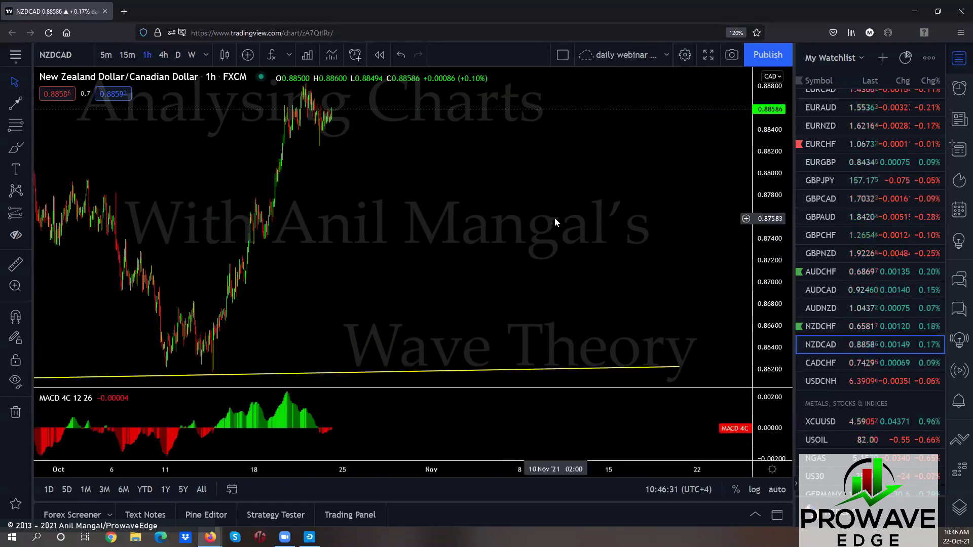
scroll(514, 269, up, 3)
drag(514, 269, 523, 279)
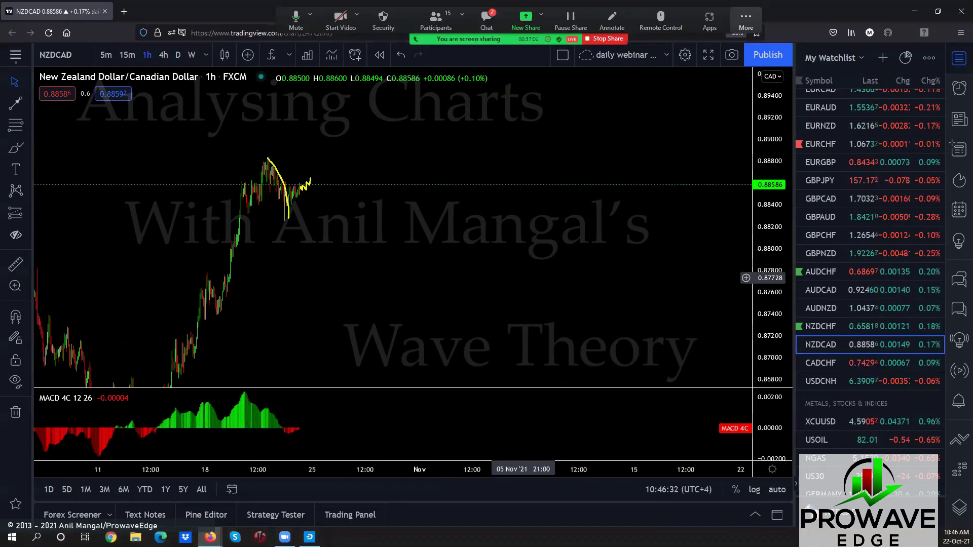
drag(344, 207, 399, 105)
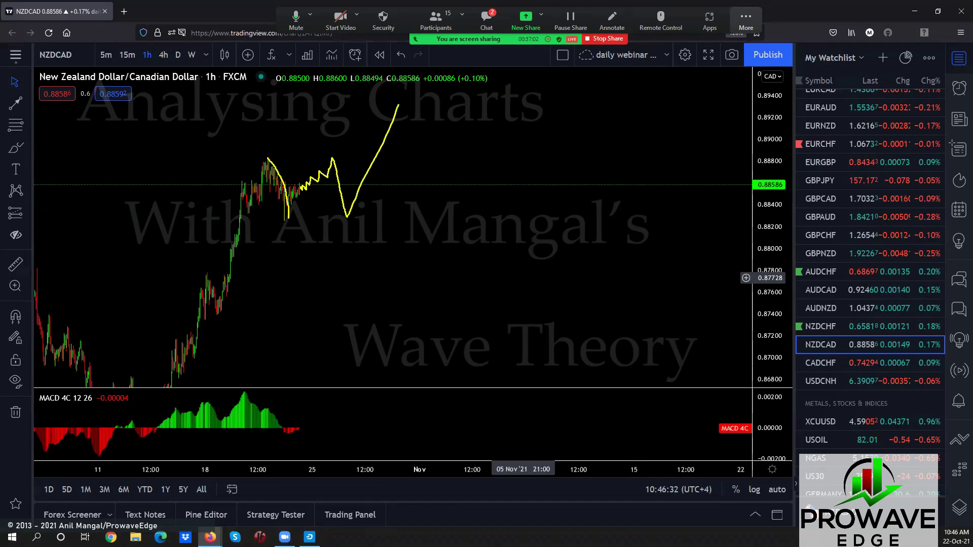
drag(276, 152, 332, 159)
drag(284, 221, 359, 224)
Step: On the CADCHF chart, shift the rising arrow beyond the latest candles and extend the falling arrow's tip to 0.74206
click(838, 364)
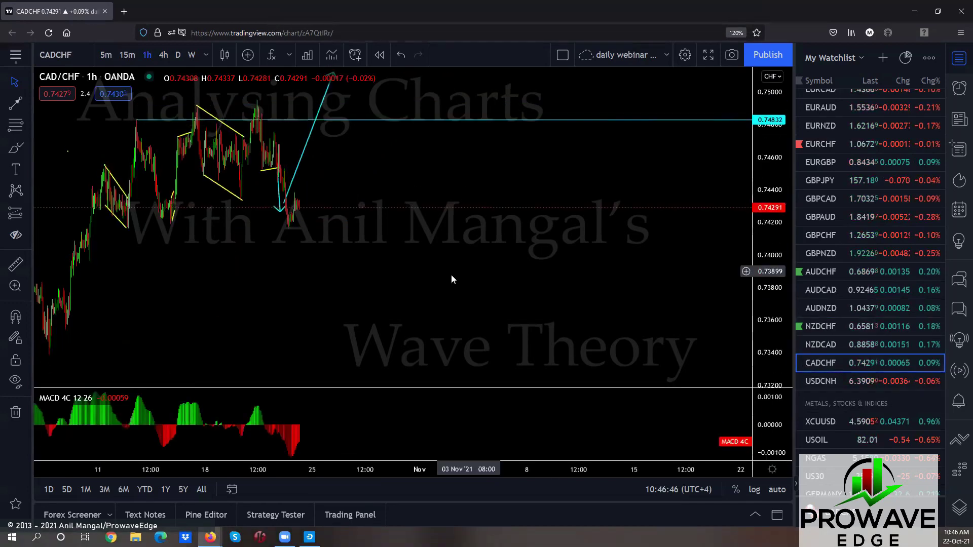
drag(451, 275, 466, 346)
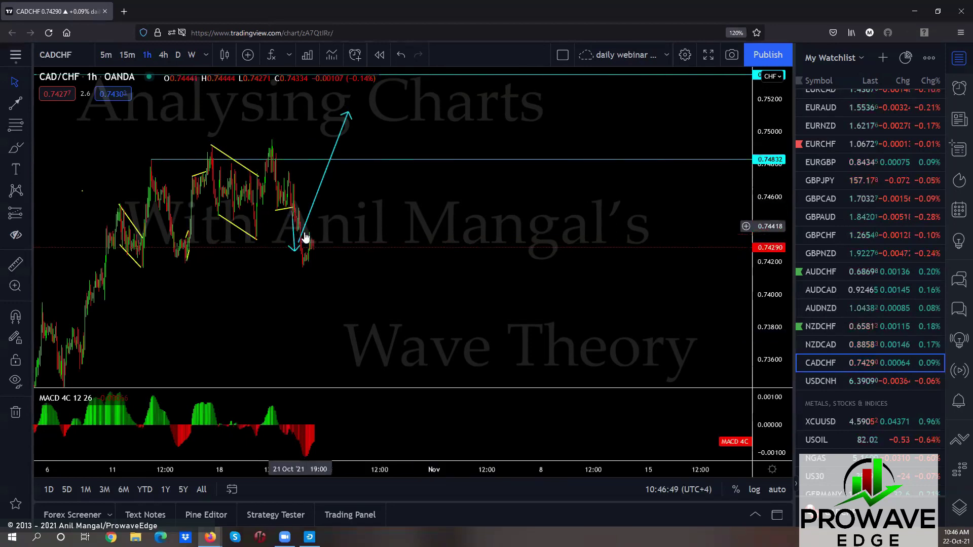
drag(306, 238, 322, 242)
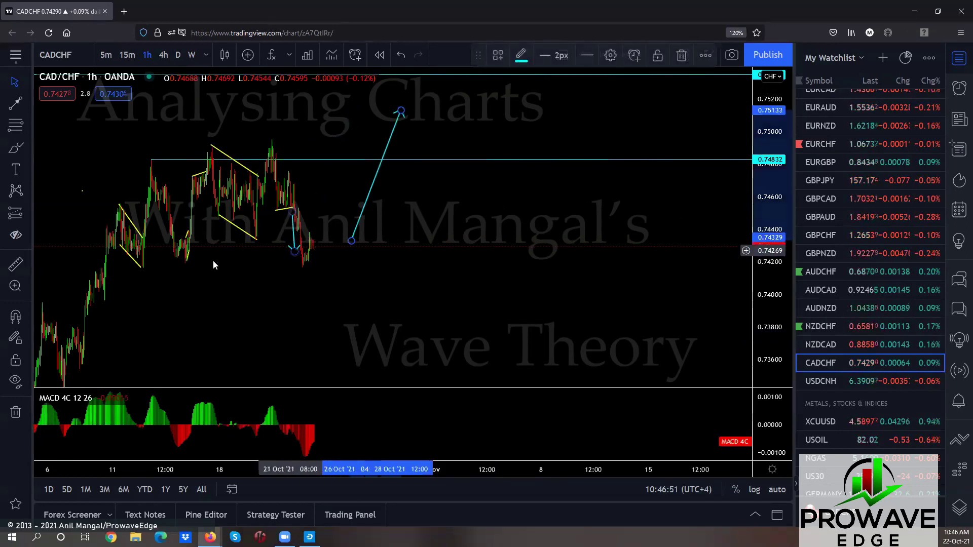
click(299, 267)
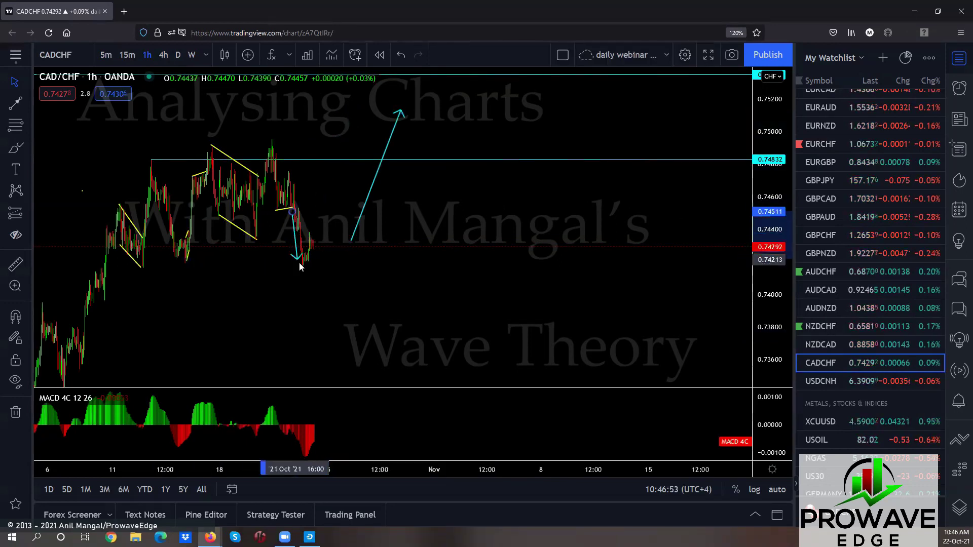
click(298, 261)
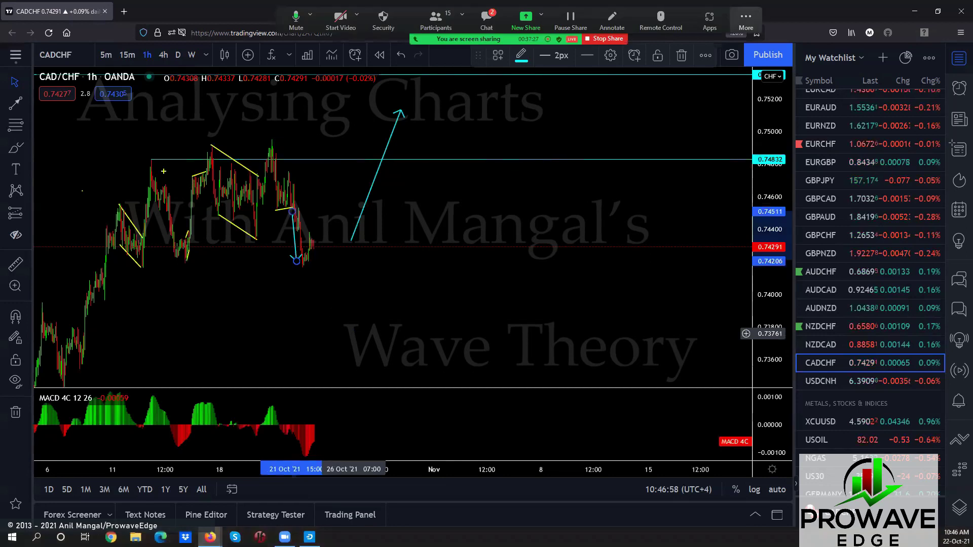
Step: Sketch upper and lower boundaries around the recent CADCHF range, trace the swings between them and extend a stroke upward from the last high
drag(150, 161, 232, 146)
drag(191, 264, 287, 268)
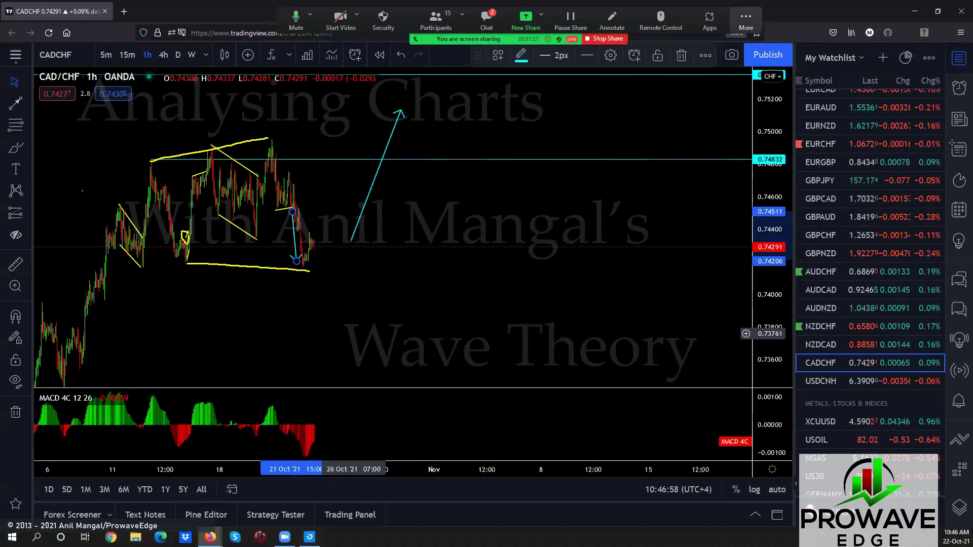
mouse_move(190, 210)
mouse_down()
mouse_move(205, 153)
mouse_move(193, 243)
mouse_up()
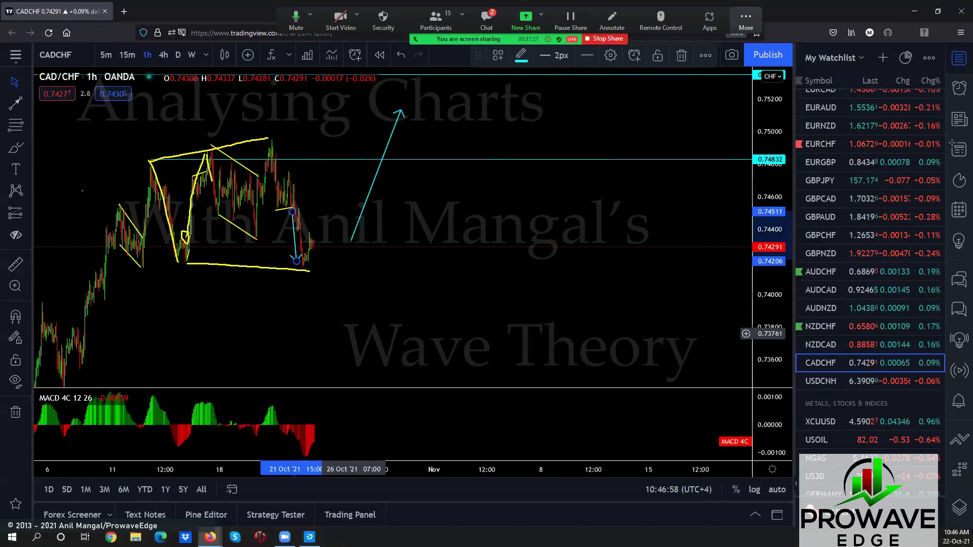
drag(213, 162, 233, 166)
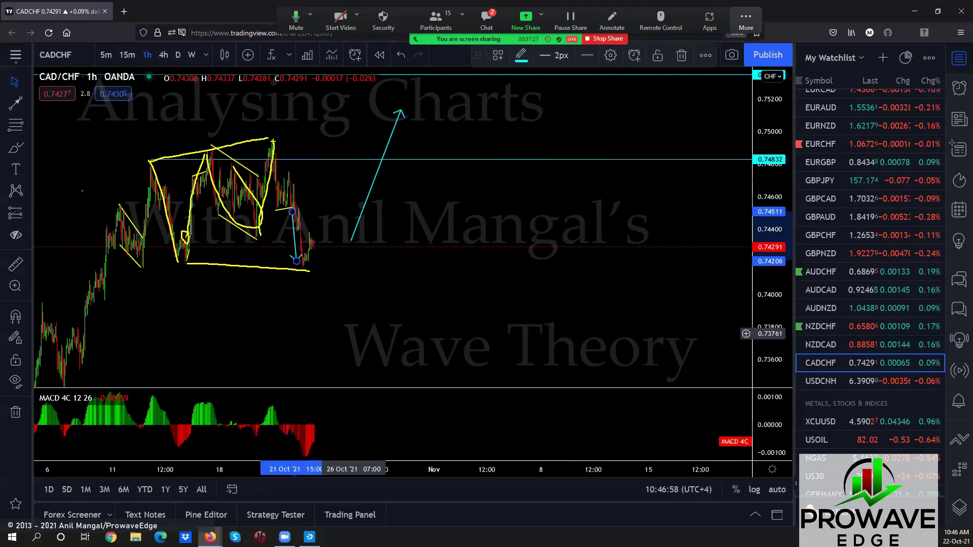
mouse_move(273, 140)
mouse_down()
mouse_move(307, 261)
mouse_move(384, 93)
mouse_up()
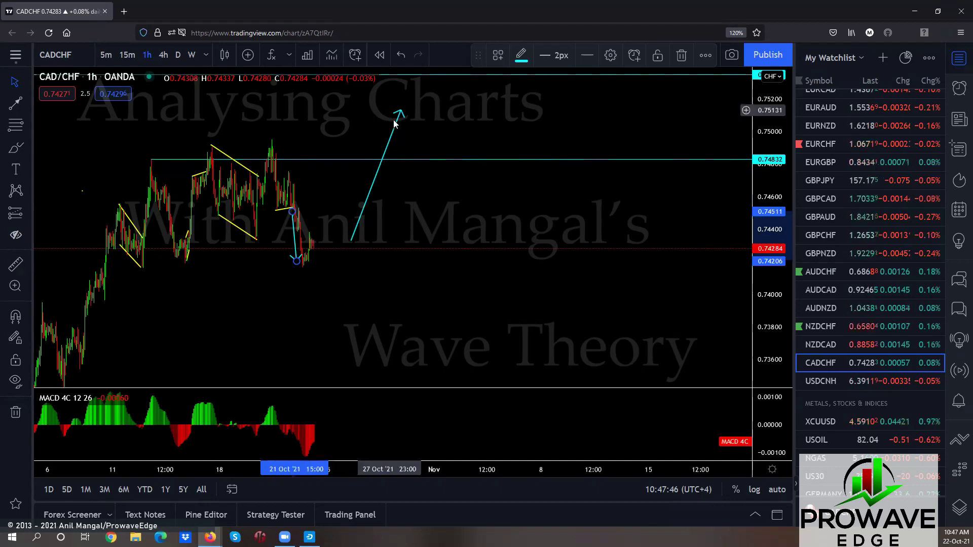
Step: Move the start of the rising CADCHF arrow closer to the latest candles, at 0.74336
drag(351, 239, 335, 239)
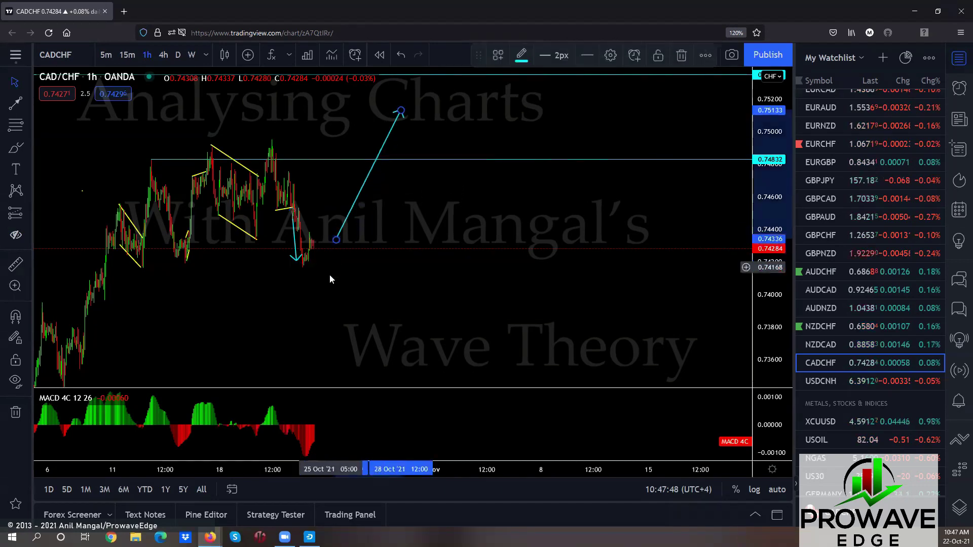
scroll(209, 302, down, 3)
click(419, 311)
scroll(430, 308, up, 4)
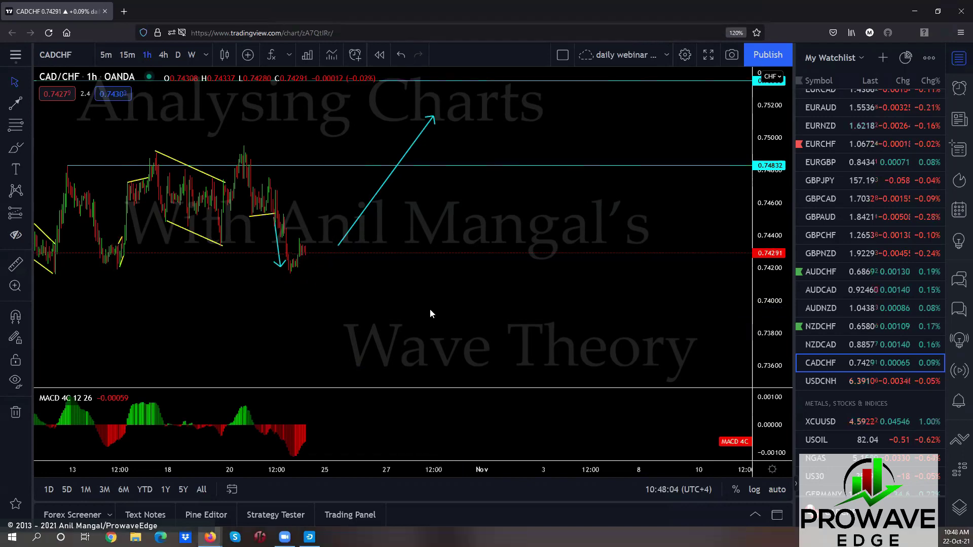
scroll(430, 314, up, 3)
scroll(437, 312, left, 5)
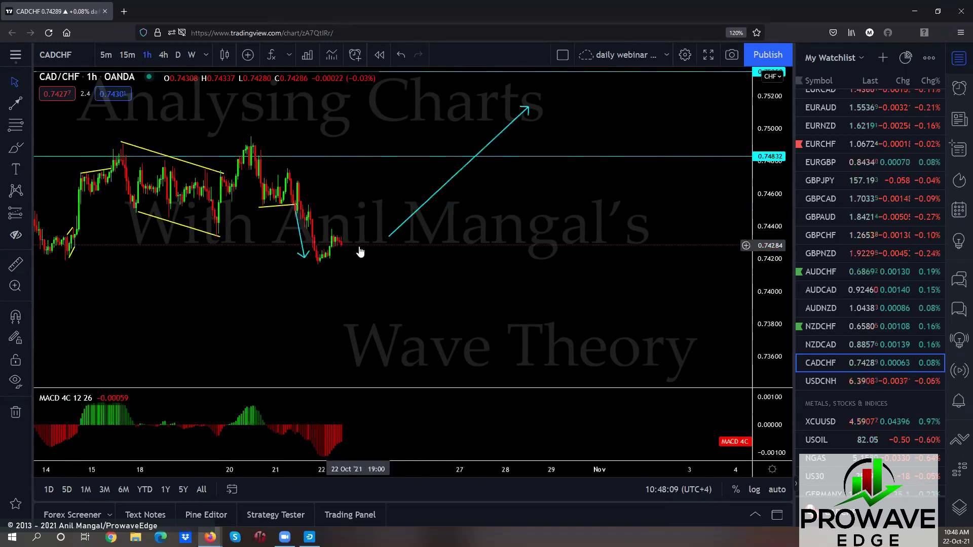
scroll(359, 248, down, 2)
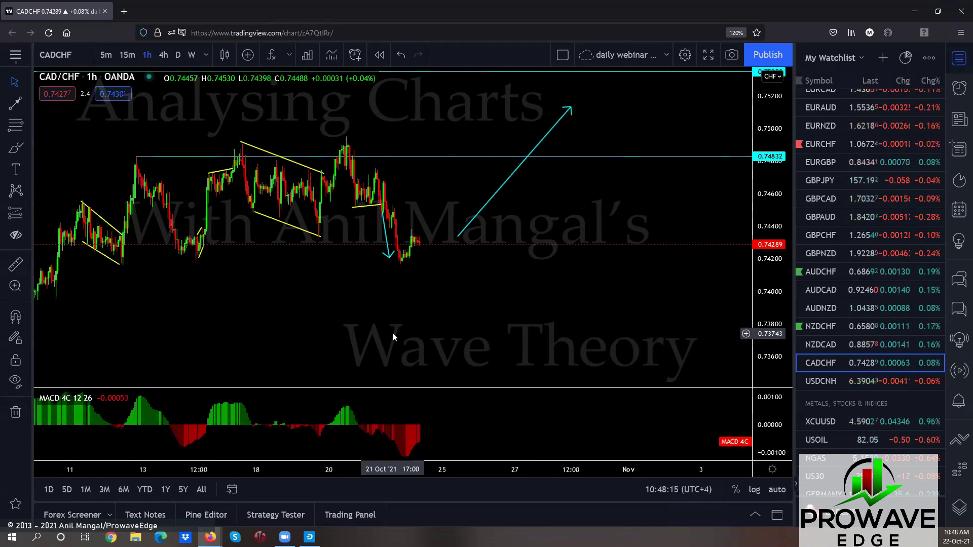
scroll(392, 332, down, 2)
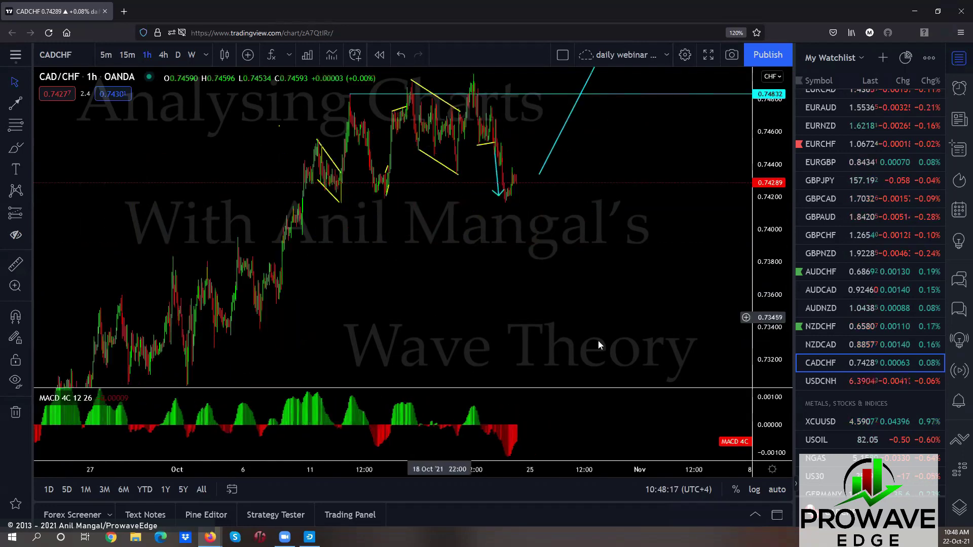
Step: On the USDCNH chart, trace the fall from about 6.42 to 6.372, bound the latest range, and sketch projected falling and rising paths
click(815, 382)
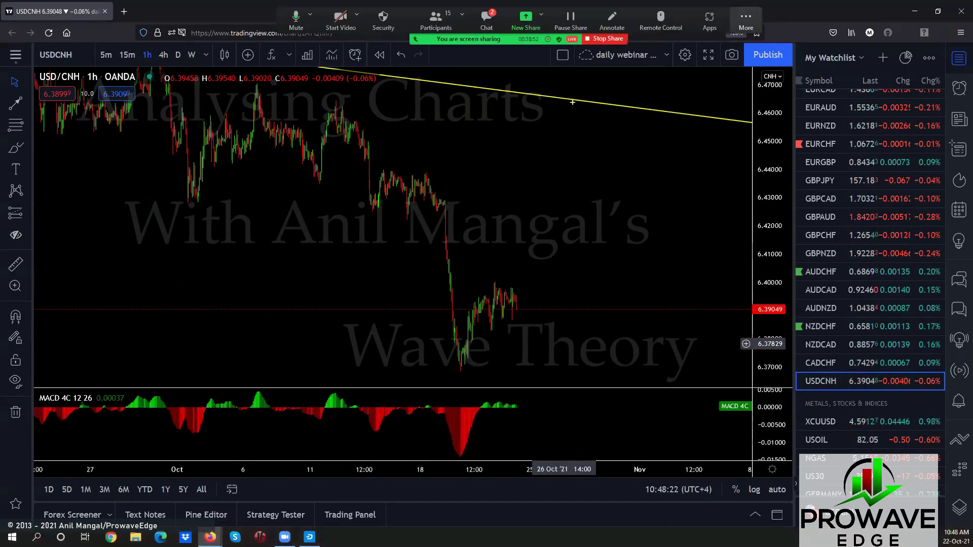
drag(439, 227, 464, 361)
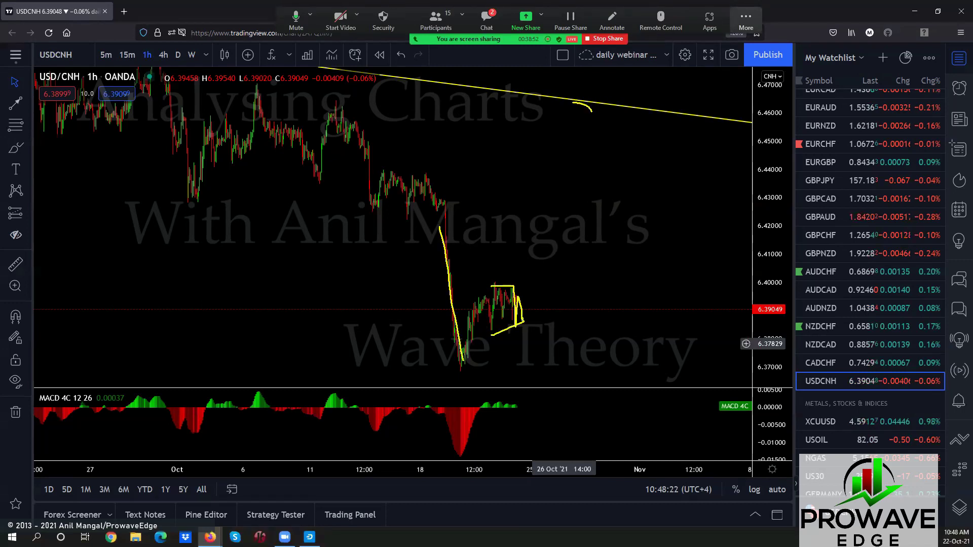
mouse_move(521, 319)
mouse_down()
mouse_move(548, 248)
mouse_move(634, 136)
mouse_move(653, 434)
mouse_up()
mouse_move(503, 347)
mouse_down()
mouse_move(634, 223)
mouse_move(717, 66)
mouse_up()
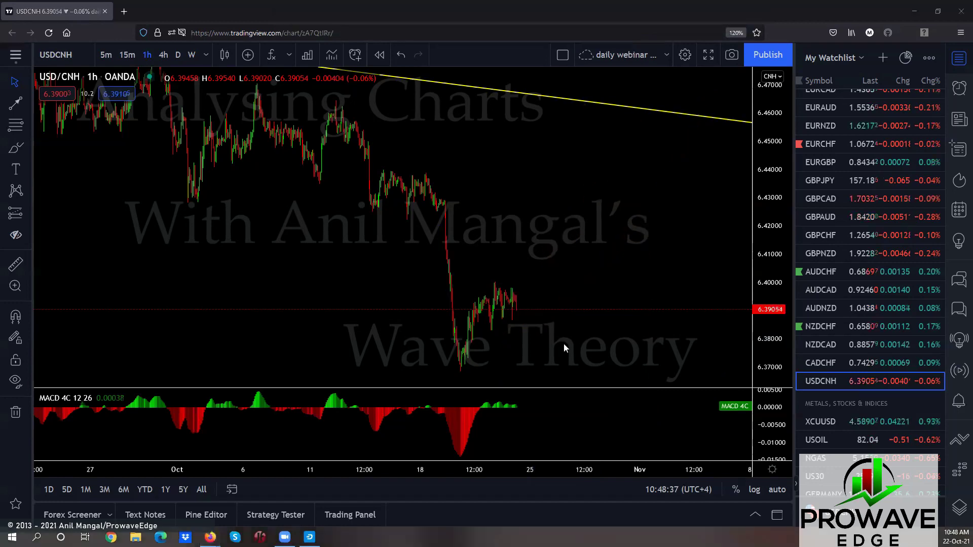
Step: On the XCUUSD copper chart, sketch falling boundaries above and below the recent swings and a rally from about 4.54 through 4.70
scroll(829, 422, down, 5)
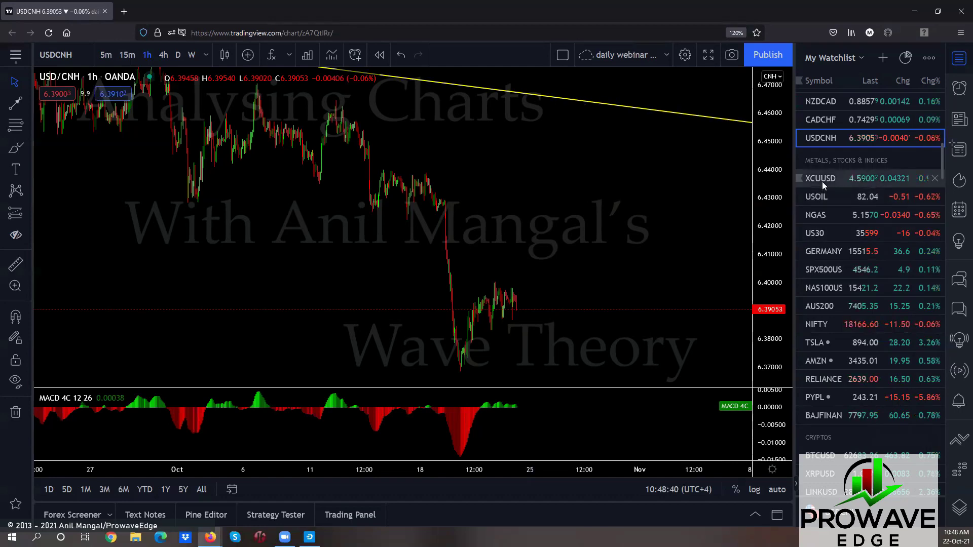
click(822, 181)
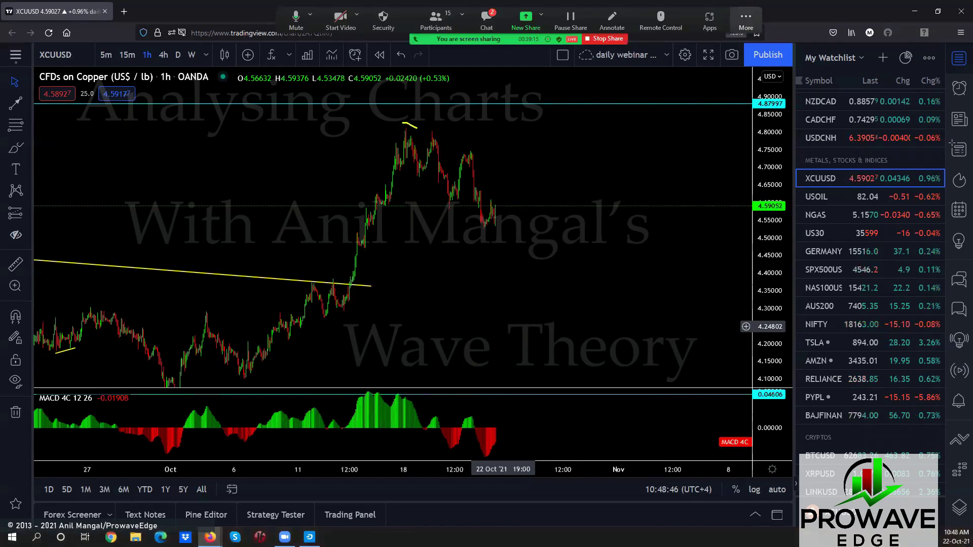
drag(417, 127, 489, 157)
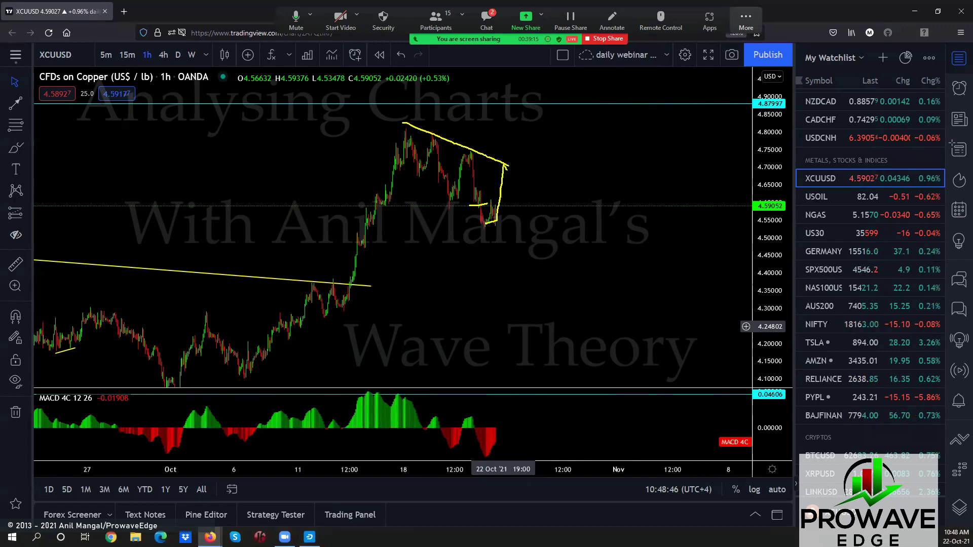
mouse_move(505, 167)
mouse_down()
mouse_move(538, 172)
mouse_move(578, 228)
mouse_move(589, 41)
mouse_up()
drag(418, 183, 585, 259)
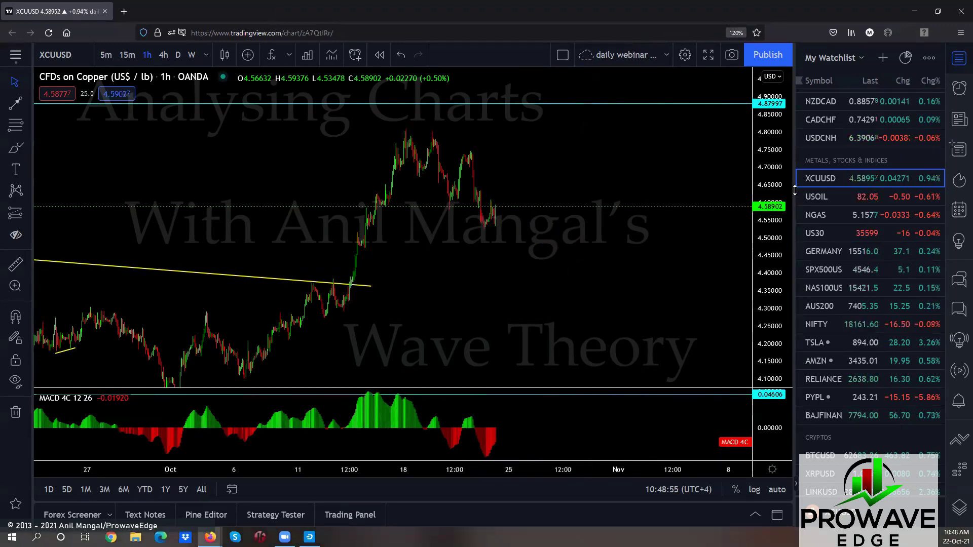
Step: On the USOIL chart, draw a nearly flat trend line across the recent highs, from about 83.90 to 83.97
click(819, 202)
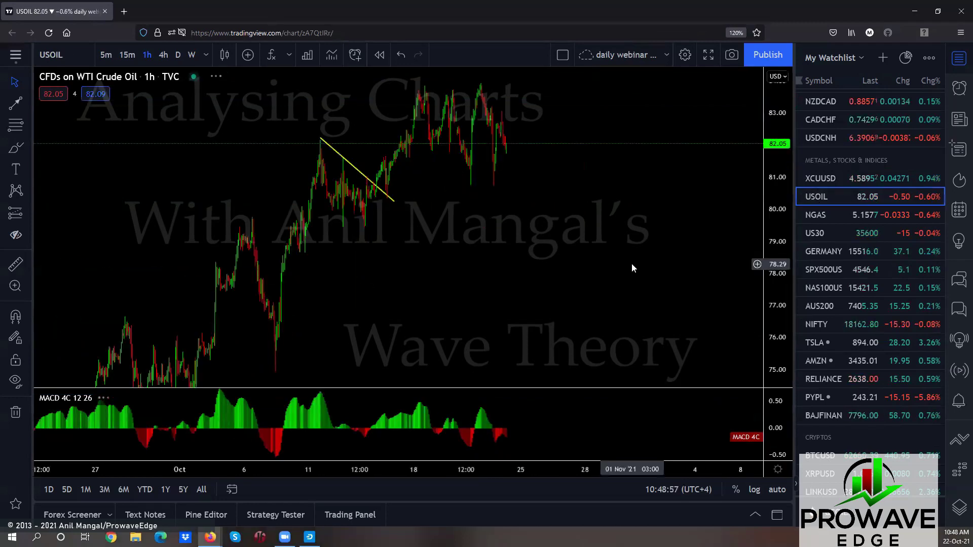
drag(775, 228, 580, 247)
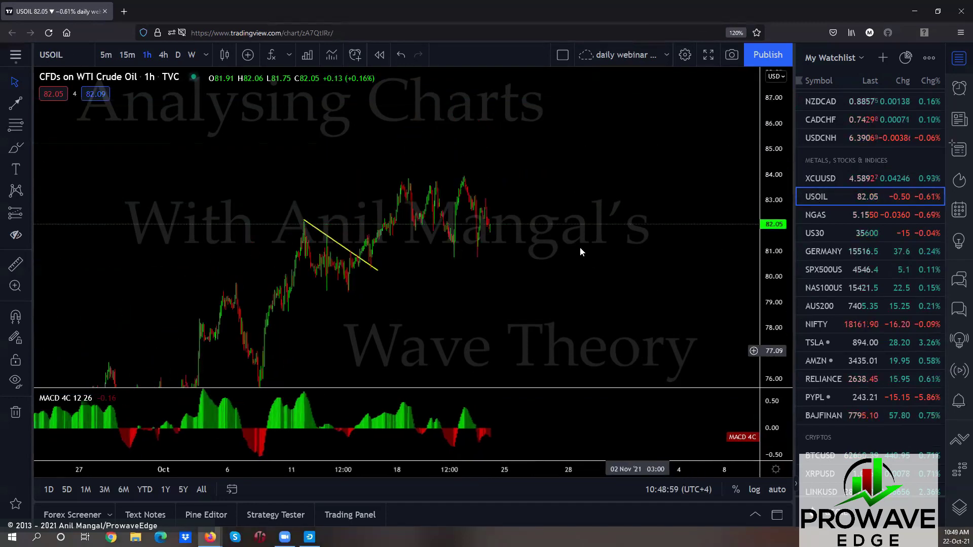
click(28, 104)
click(42, 111)
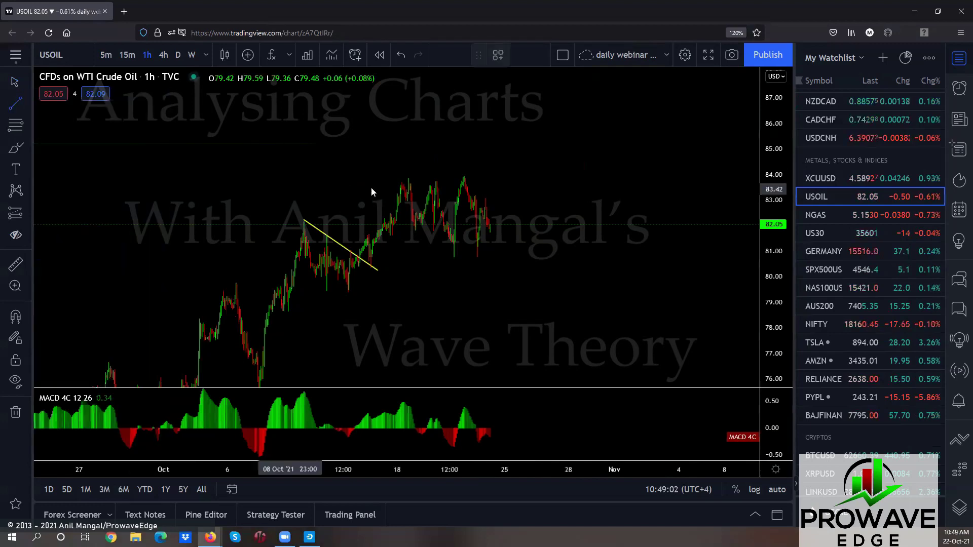
click(408, 176)
click(531, 175)
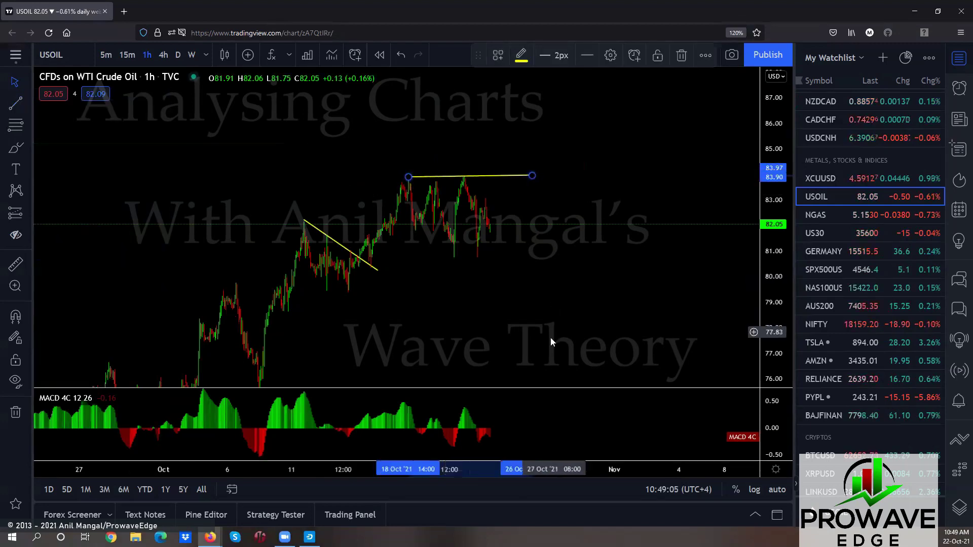
Step: Sketch projected USOIL swings between about 83.90 and dips to 81.00 and 80.30, ending in a rally, with a boundary under the lows
scroll(551, 340, up, 2)
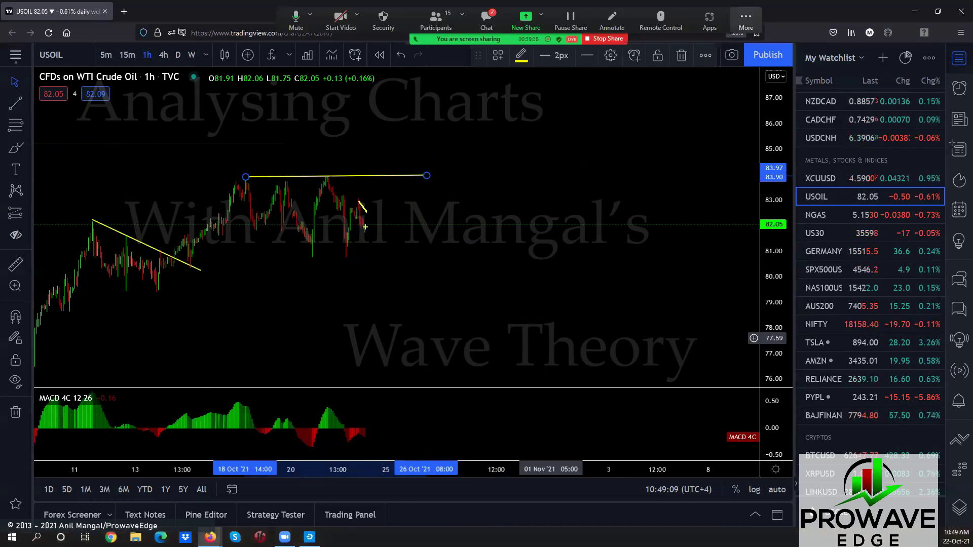
drag(366, 228, 394, 133)
mouse_move(385, 177)
mouse_down()
mouse_move(407, 248)
mouse_move(427, 176)
mouse_move(460, 269)
mouse_move(527, 33)
mouse_up()
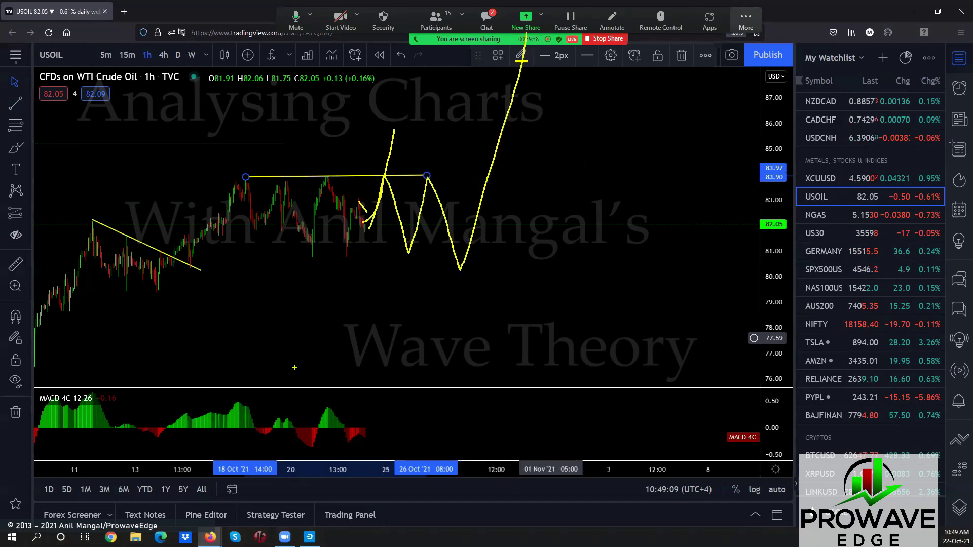
drag(312, 255, 464, 267)
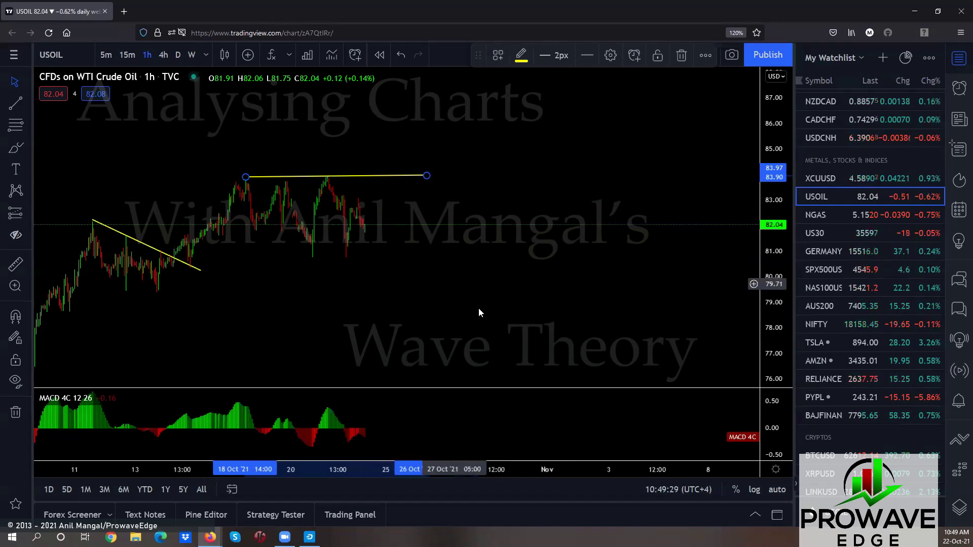
Step: Open the NGAS natural gas chart from the watchlist
click(829, 215)
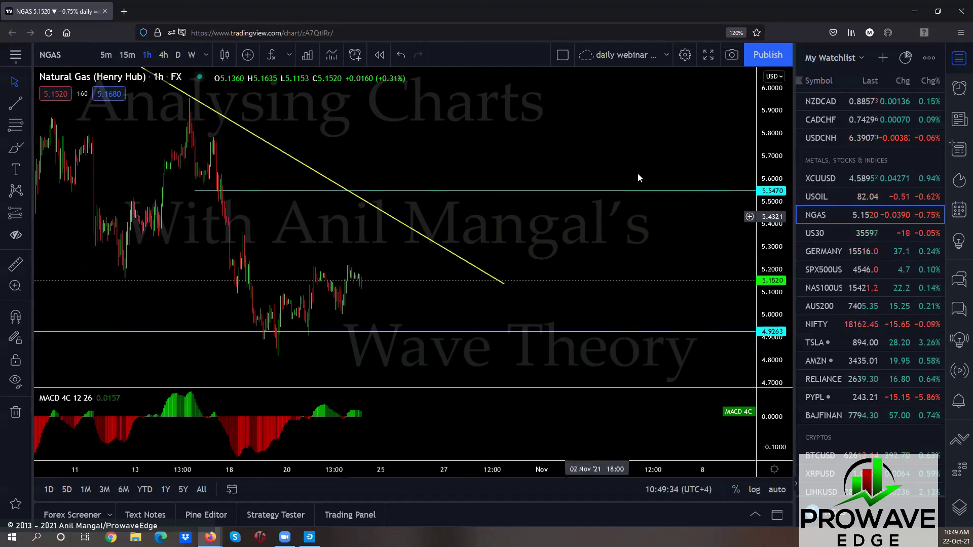
click(15, 103)
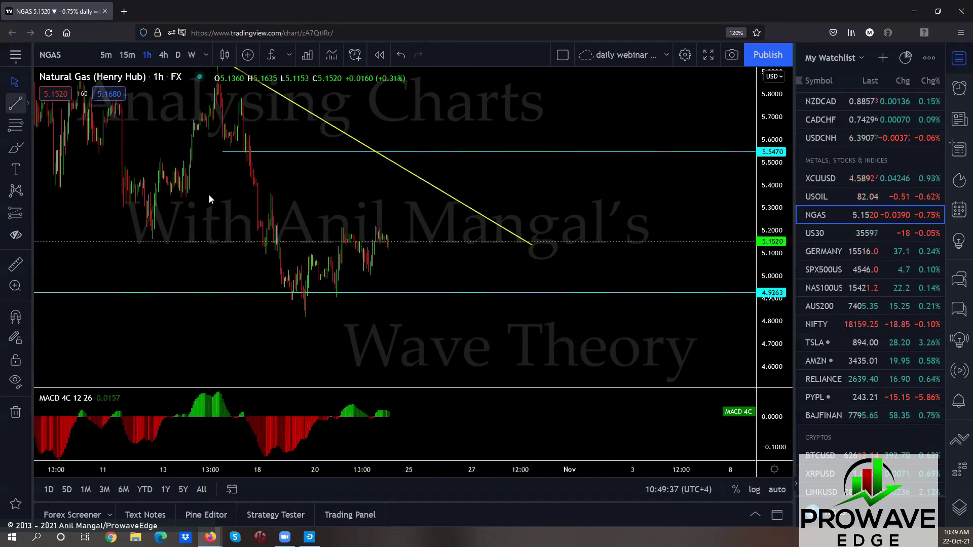
click(303, 319)
click(303, 320)
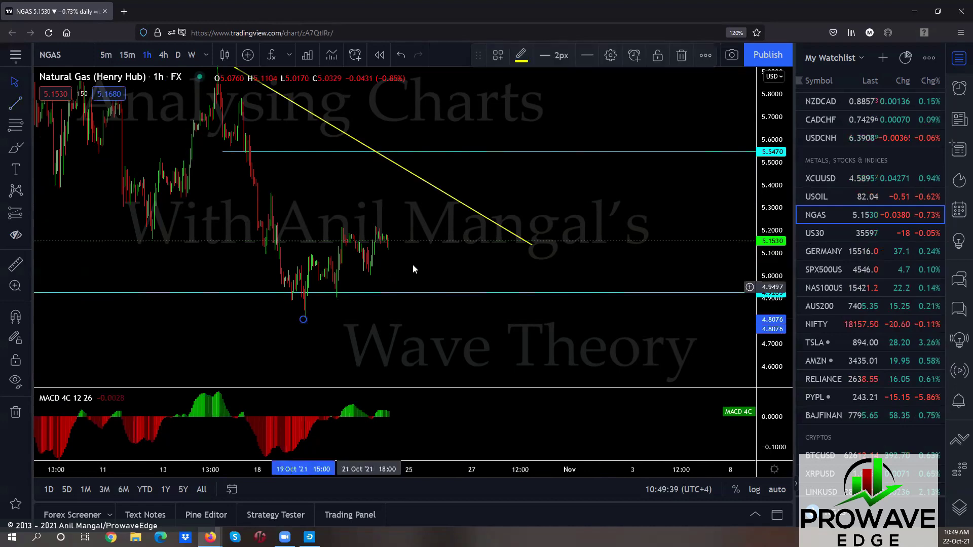
drag(307, 314, 310, 241)
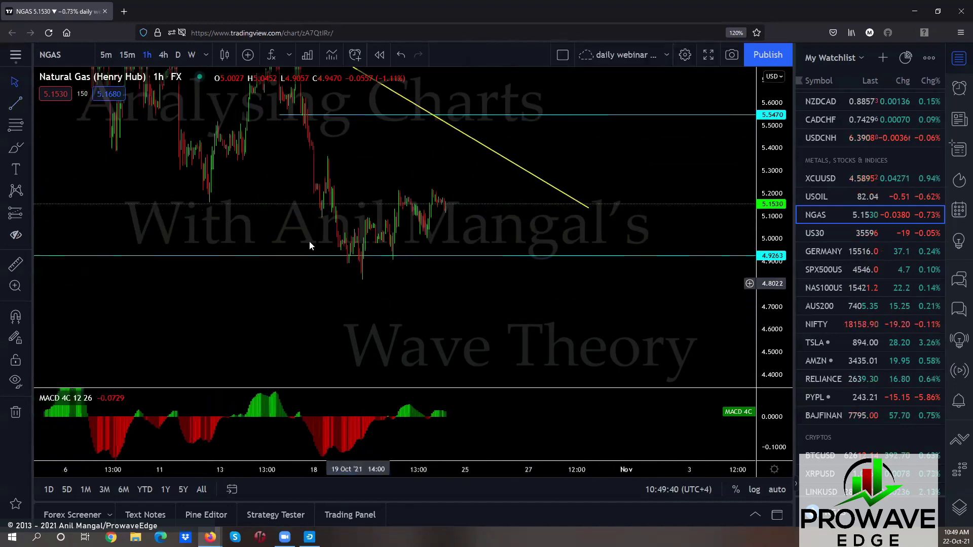
Step: Draw a rising trend line under the recent NGAS lows, from 4.7996 on 19 October to 5.2445 on 26 October
key(alt+t)
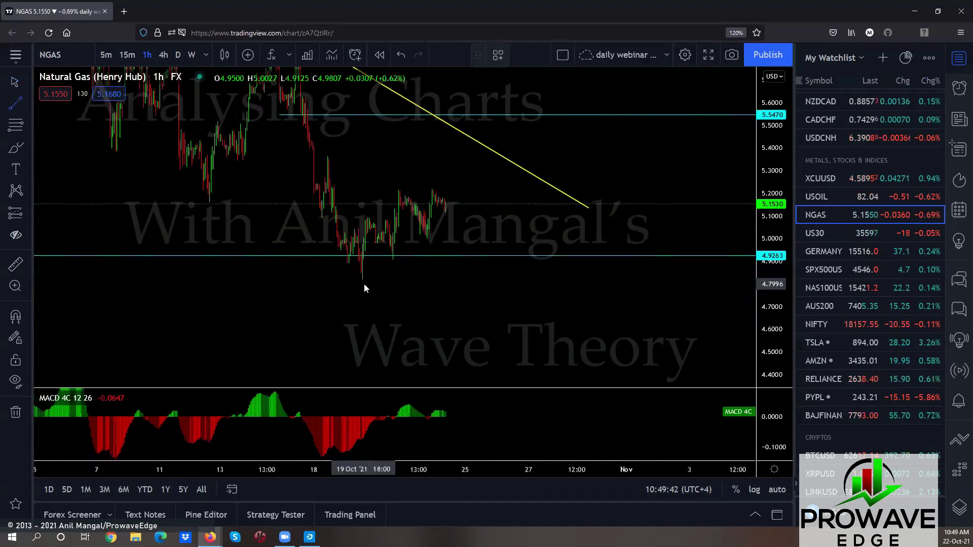
click(364, 284)
click(514, 183)
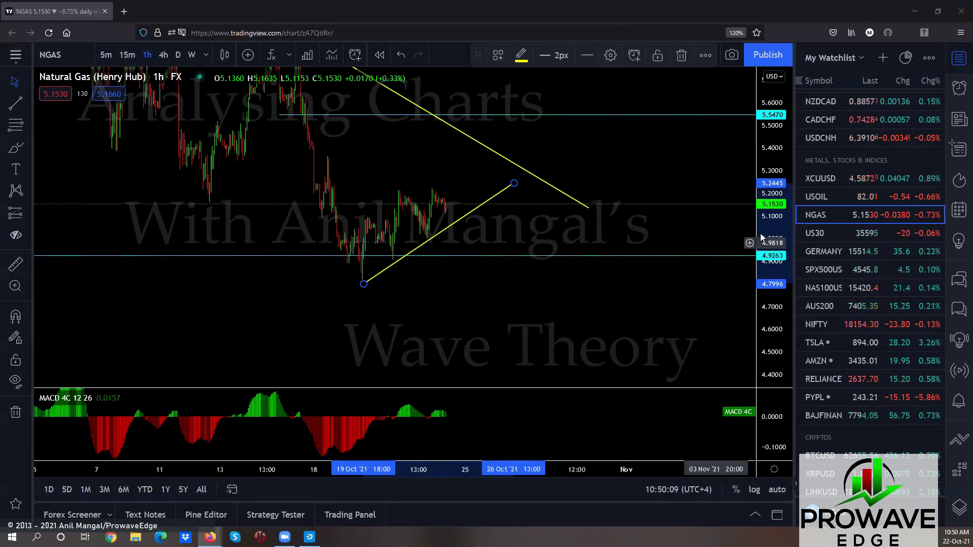
Step: On the US30 chart, extend the rising trend line's end to 34988 and sketch a short projected dip from the latest candles
click(815, 237)
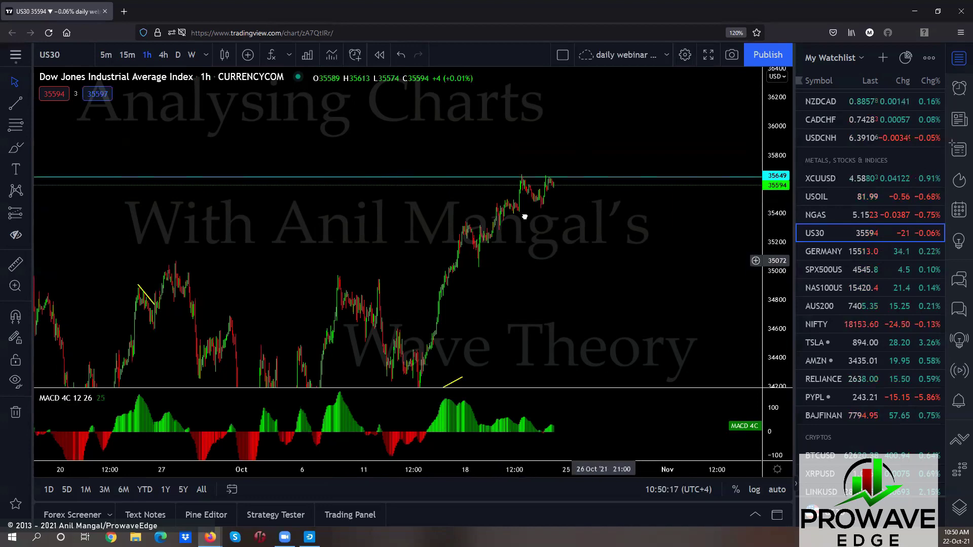
drag(608, 261, 551, 245)
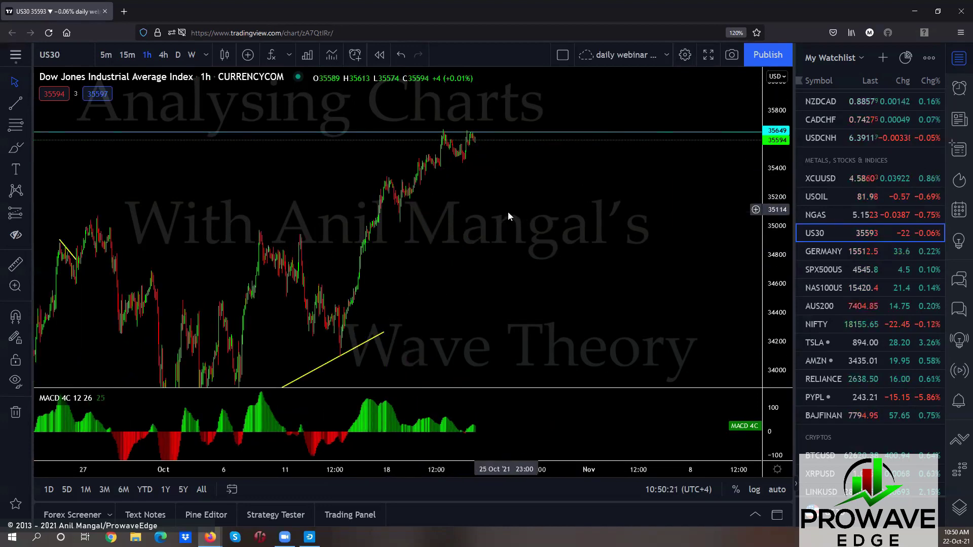
drag(546, 225, 561, 212)
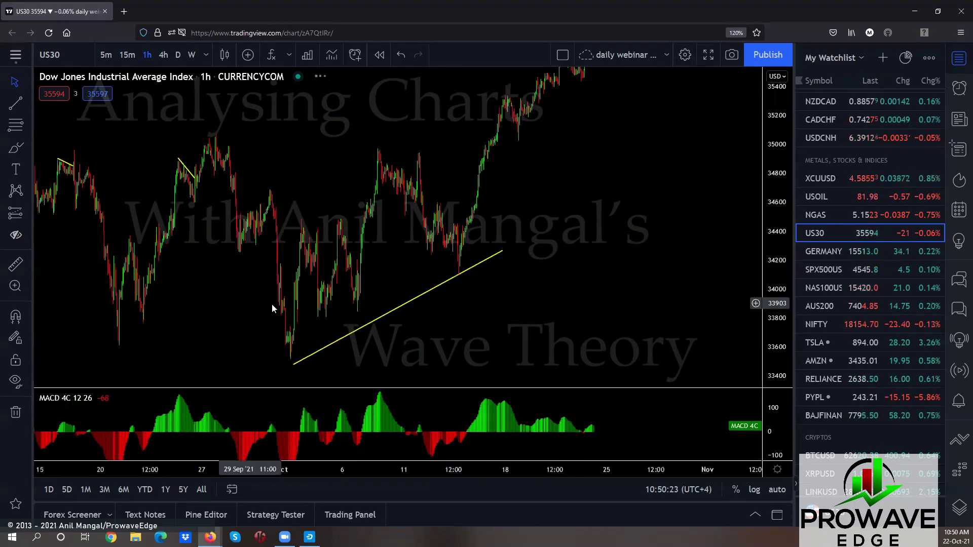
drag(564, 175, 498, 220)
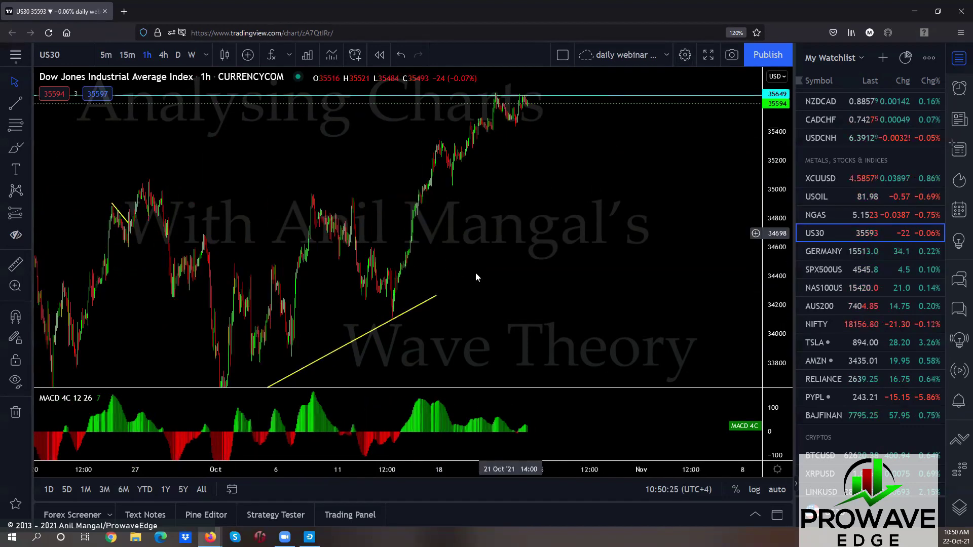
click(435, 299)
mouse_move(436, 295)
mouse_down()
mouse_move(594, 177)
mouse_move(632, 224)
mouse_up()
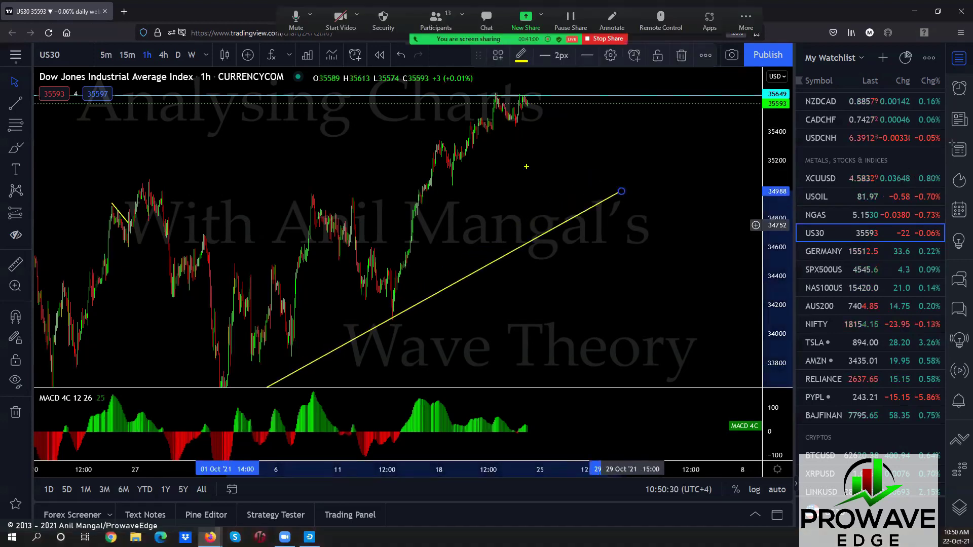
drag(513, 102, 552, 133)
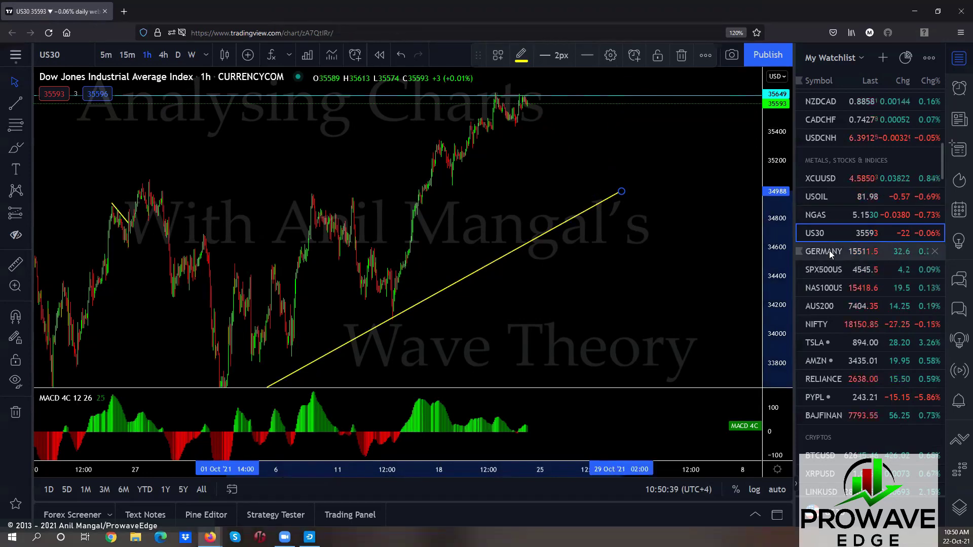
Step: On the Germany 40 chart, extend the upper falling line's end to 15517.6 and sketch a drop to about 15350 followed by a rally
click(830, 253)
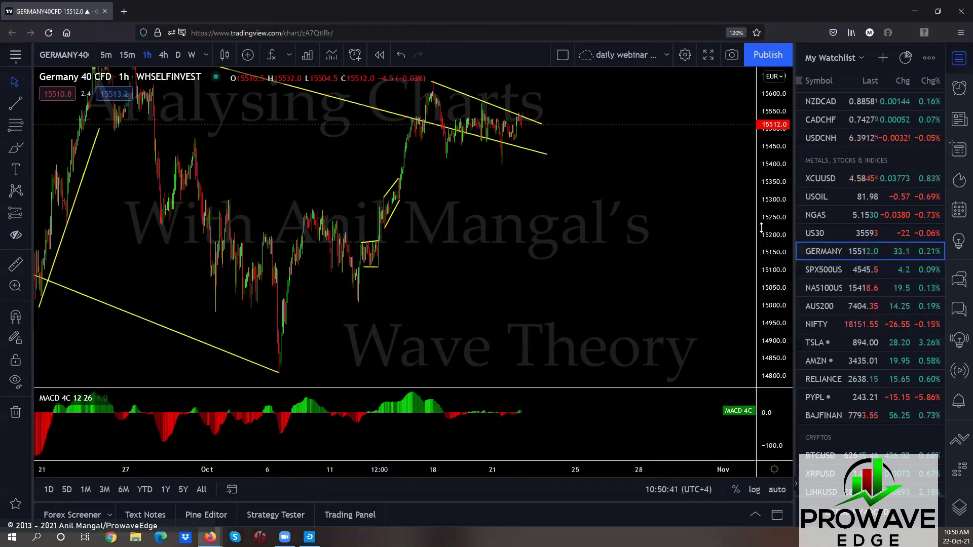
drag(761, 228, 684, 331)
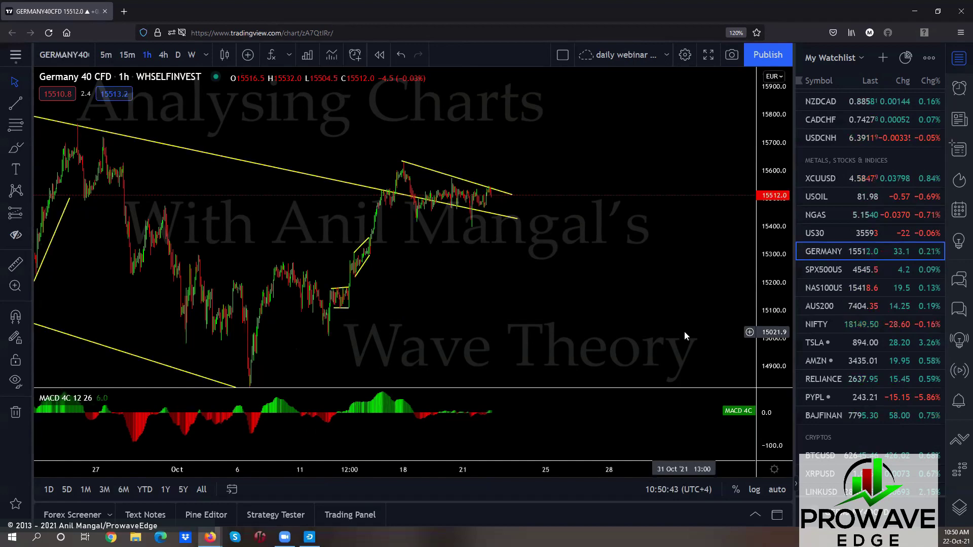
click(510, 197)
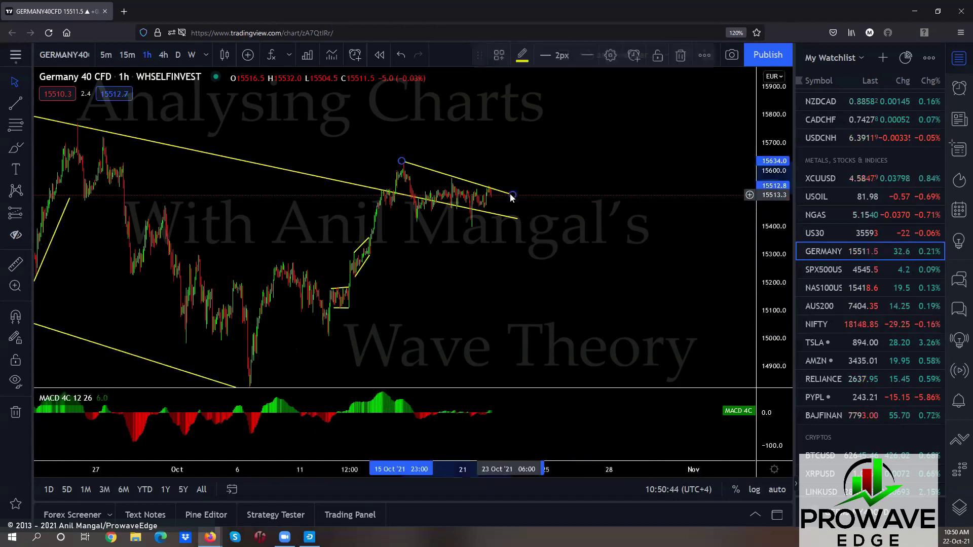
drag(512, 196, 518, 192)
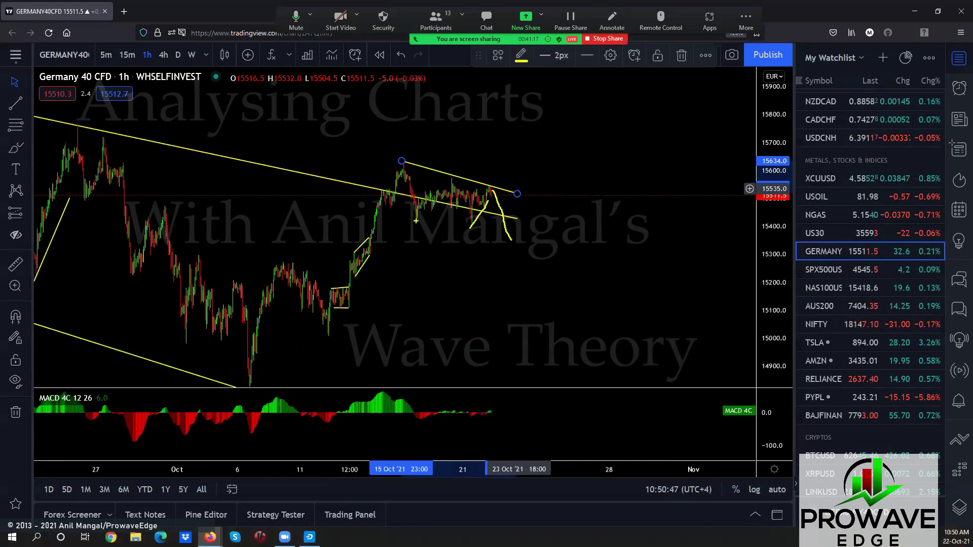
drag(514, 239, 530, 116)
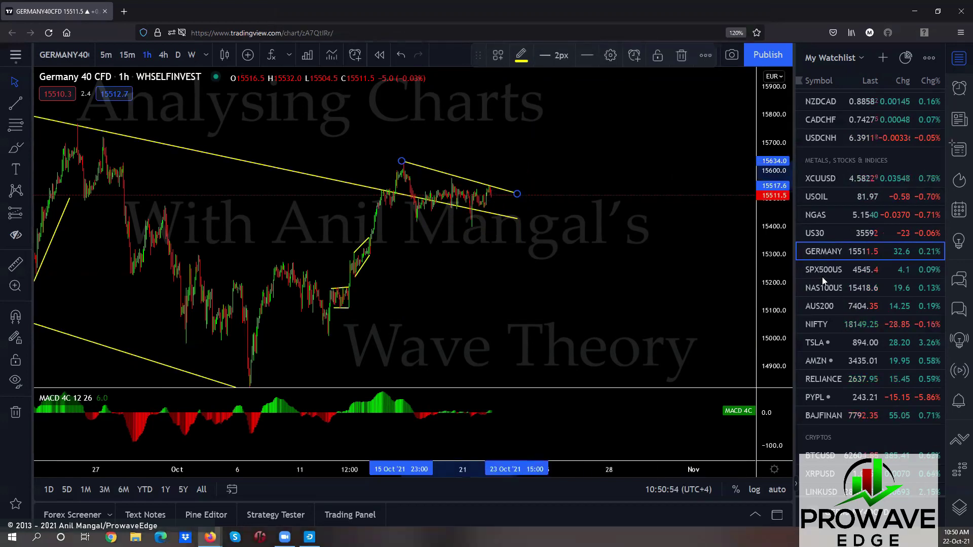
Step: Check the S&P 500 chart, and on the US Nas 100 chart sketch a zigzag decline toward the rising trend line followed by a rally
click(824, 270)
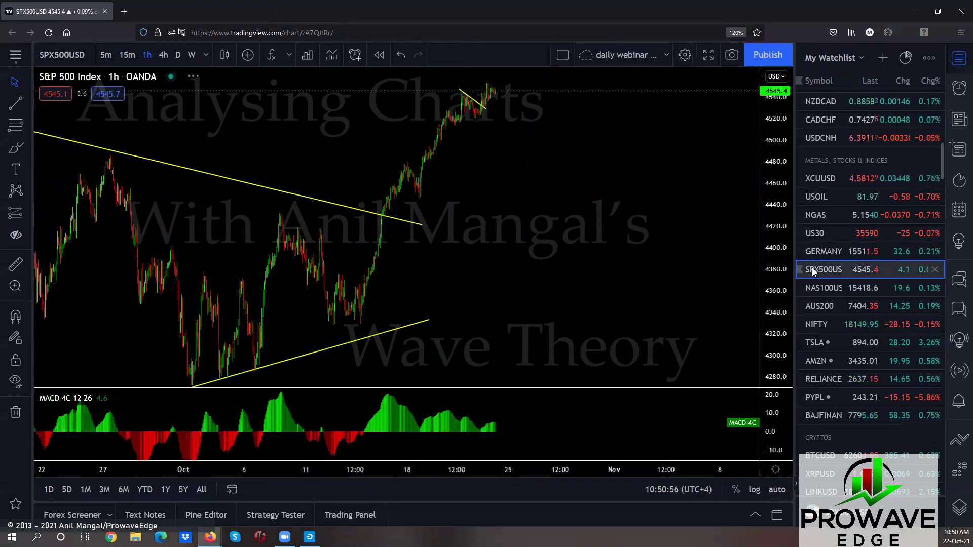
click(823, 288)
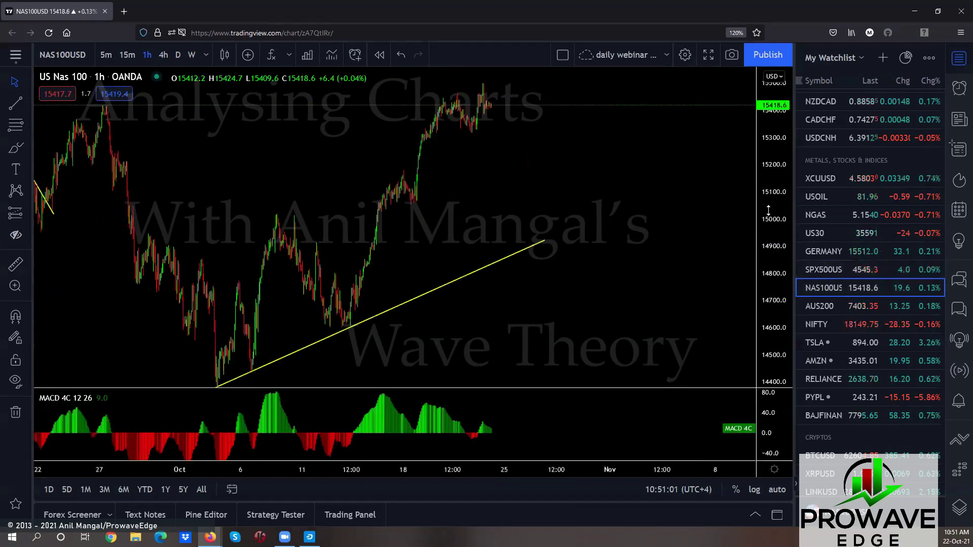
scroll(705, 271, down, 3)
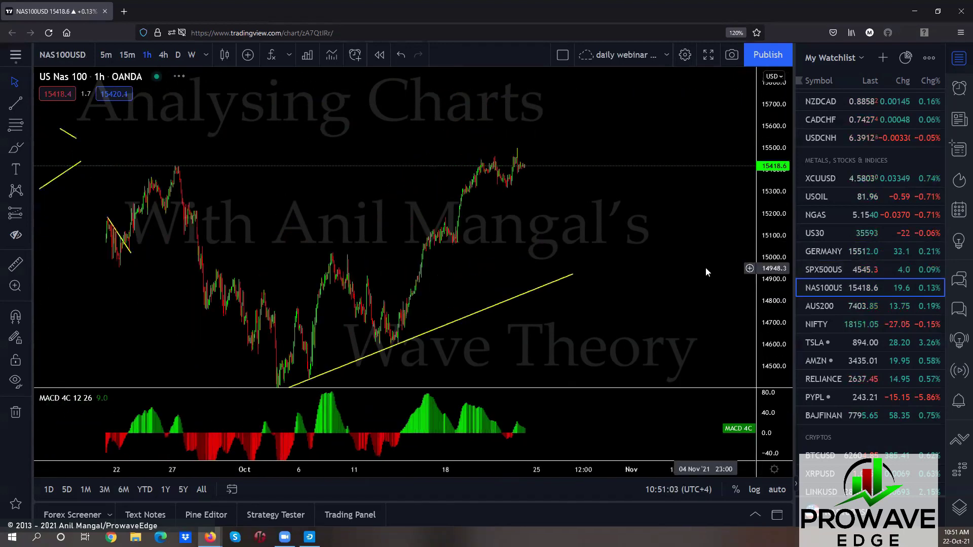
scroll(705, 268, up, 3)
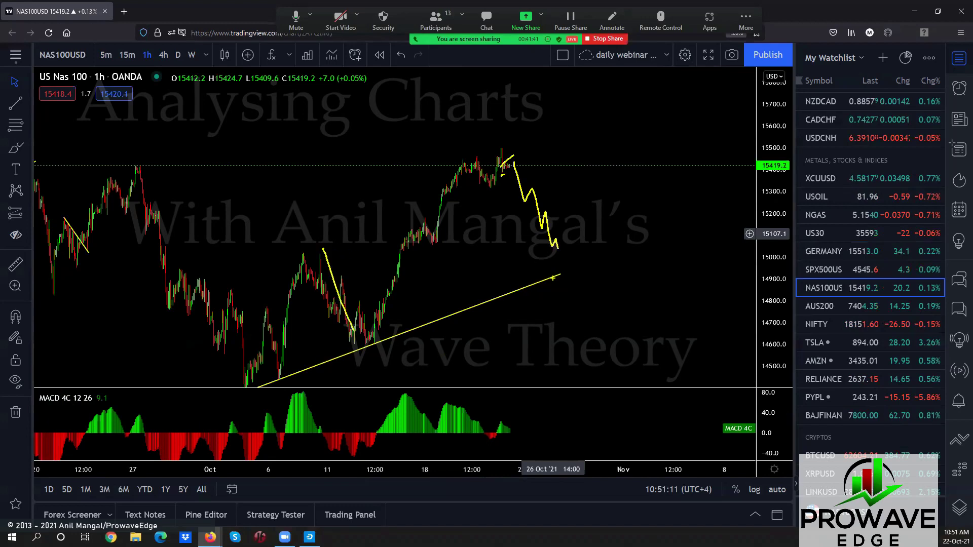
drag(565, 267, 602, 108)
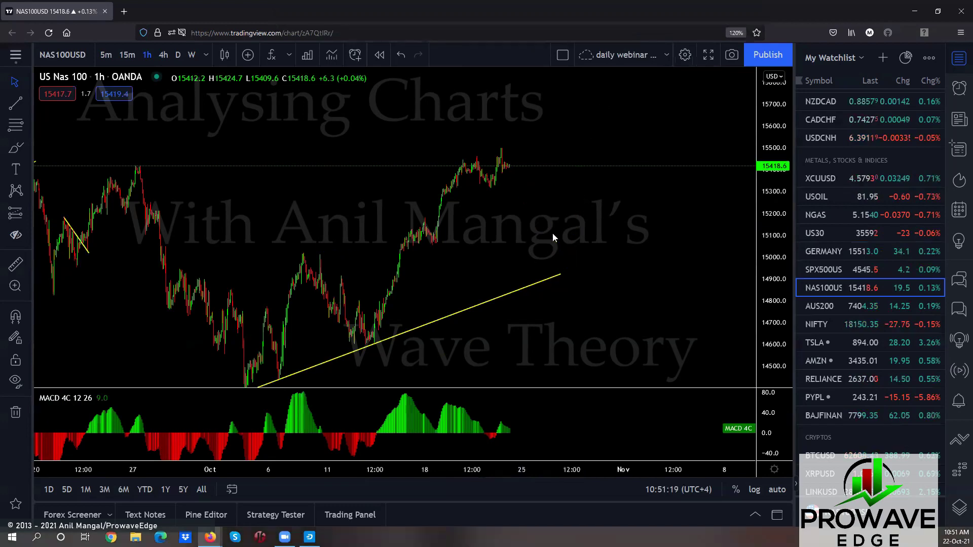
Step: On the AUS200 chart, sketch a short projected rise to about 7480 and a steep drop to about 7165
click(815, 305)
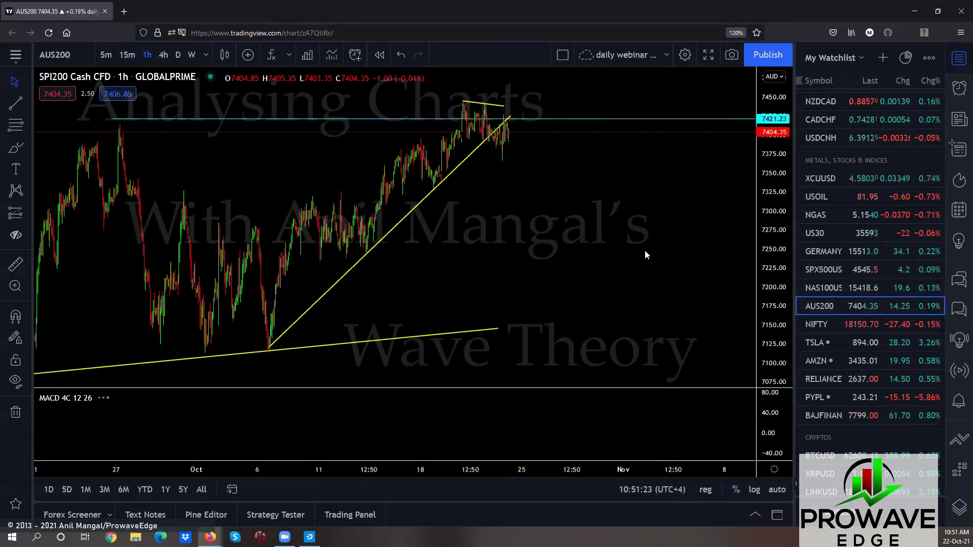
scroll(581, 252, up, 1)
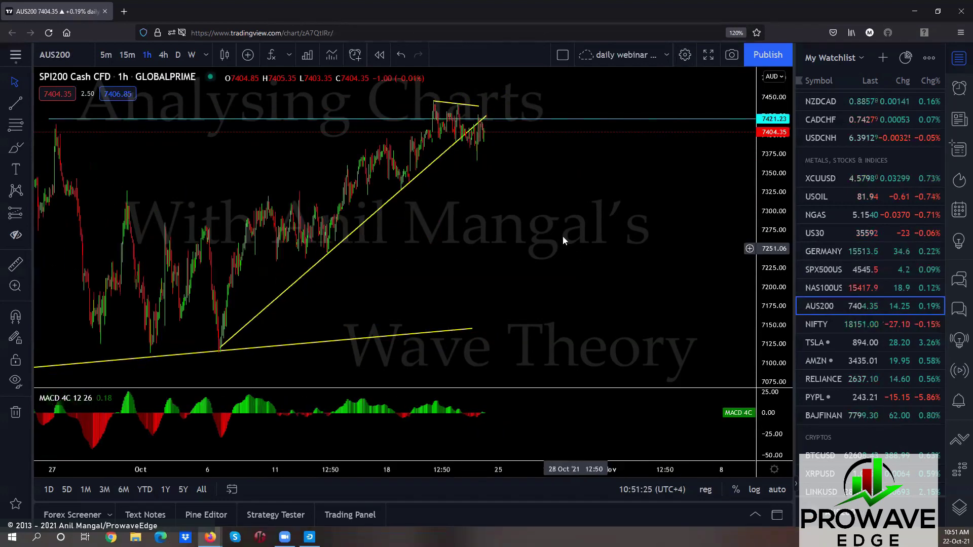
drag(562, 235, 597, 276)
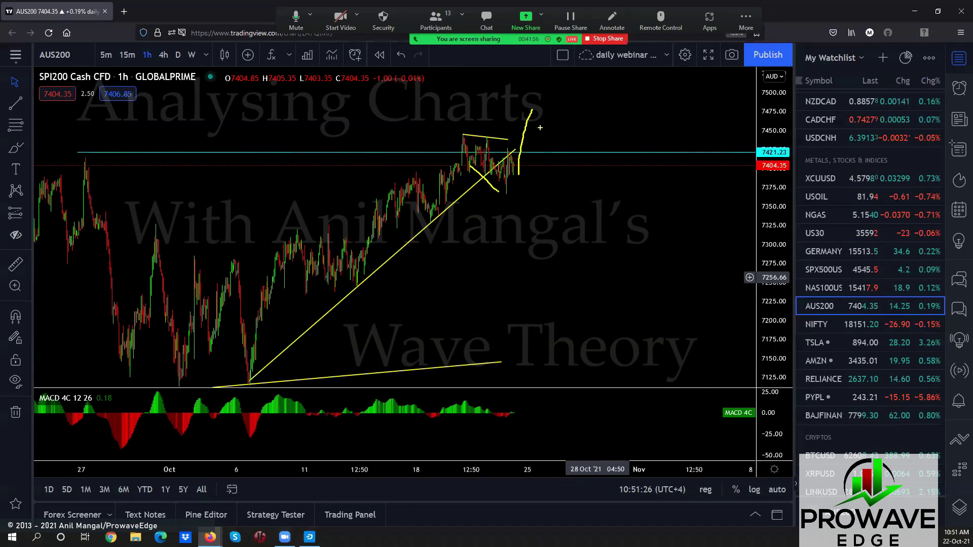
drag(542, 114, 572, 348)
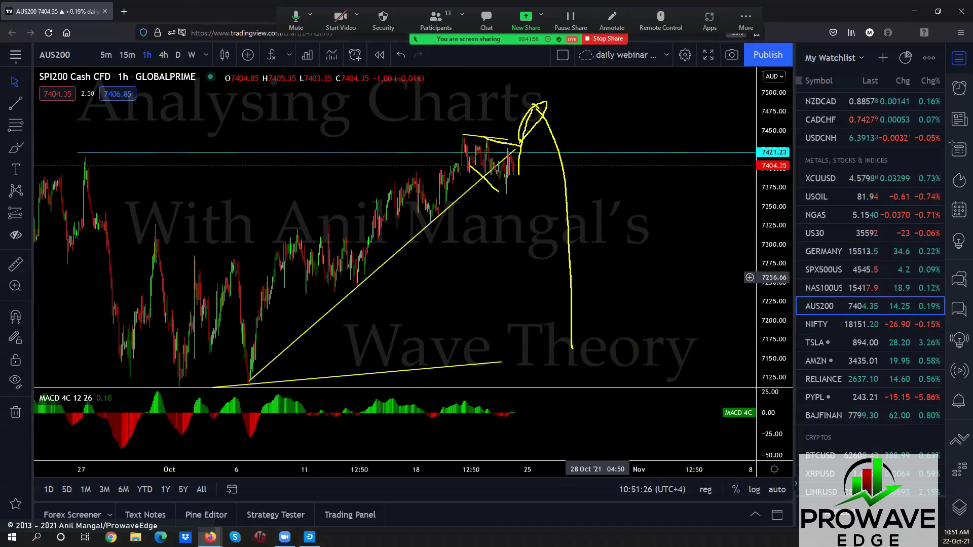
drag(580, 293, 582, 306)
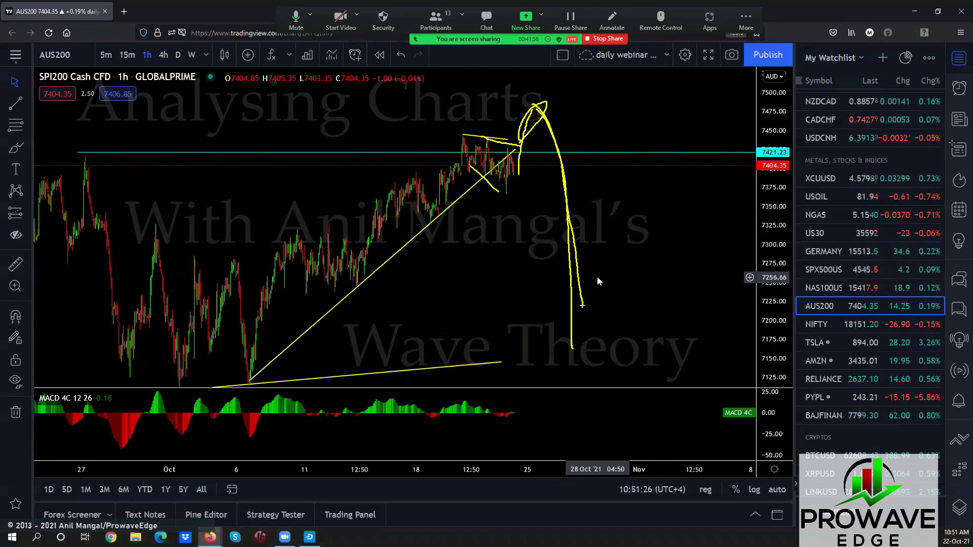
Step: Trace the AUS200 swings from the September low and project a drop to about 7165, a rally to about 7470 and a deep fall
scroll(506, 266, down, 3)
drag(532, 268, 690, 261)
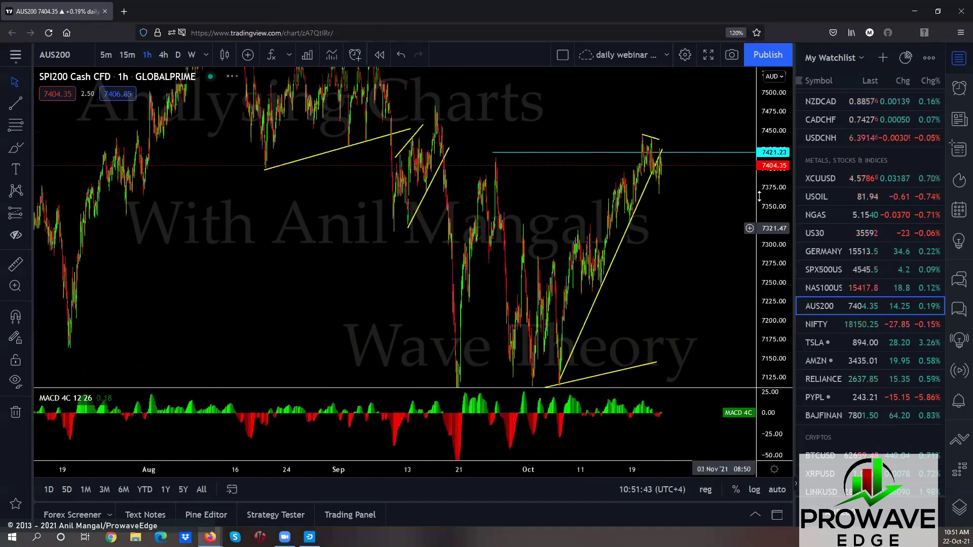
drag(773, 238, 625, 261)
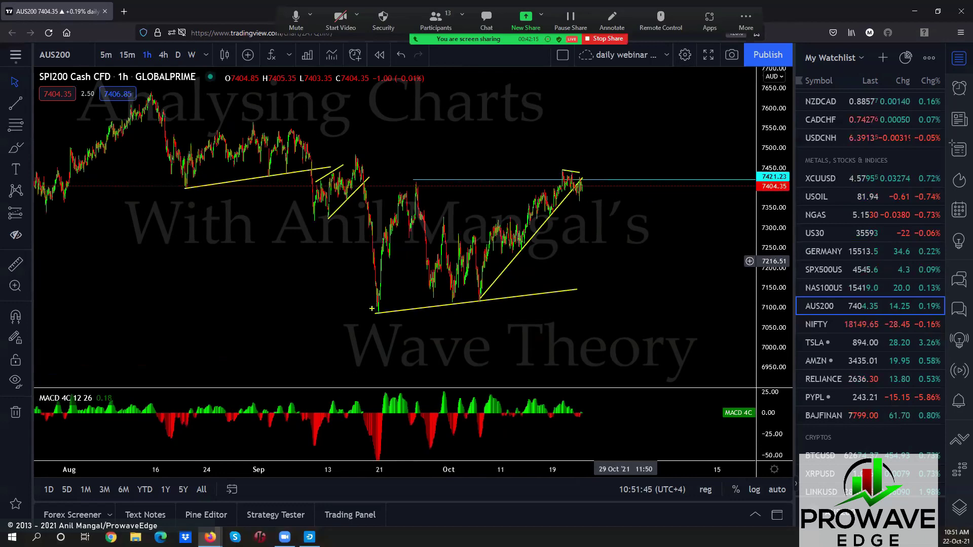
mouse_move(371, 308)
mouse_down()
mouse_move(415, 185)
mouse_move(437, 294)
mouse_move(482, 274)
mouse_up()
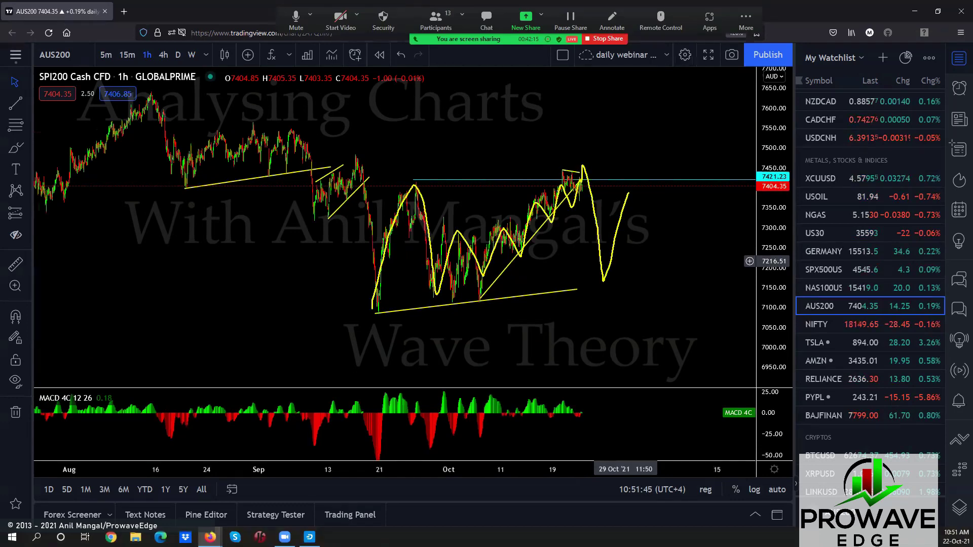
mouse_move(628, 192)
mouse_down()
mouse_move(661, 370)
mouse_move(668, 477)
mouse_up()
mouse_move(591, 180)
mouse_down()
mouse_move(579, 290)
mouse_move(592, 187)
mouse_up()
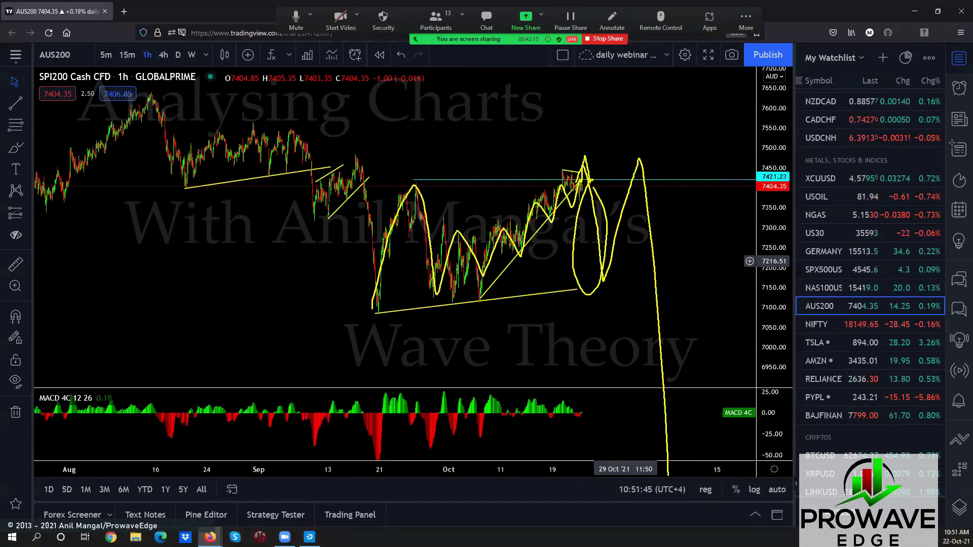
drag(626, 260, 557, 240)
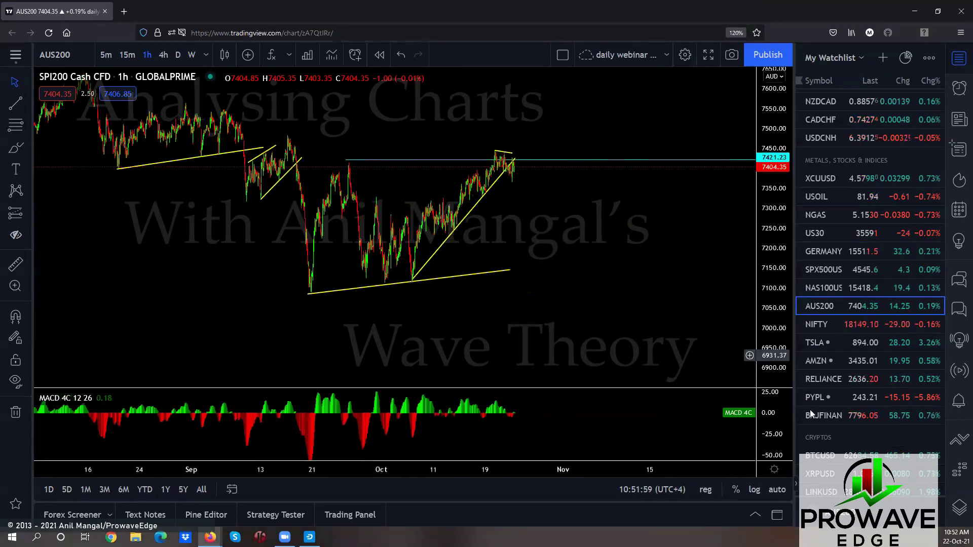
Step: Check the Nifty 50 chart, and on the Tesla chart sketch a climb above the 901.83 level followed by a drop to about 745
click(822, 325)
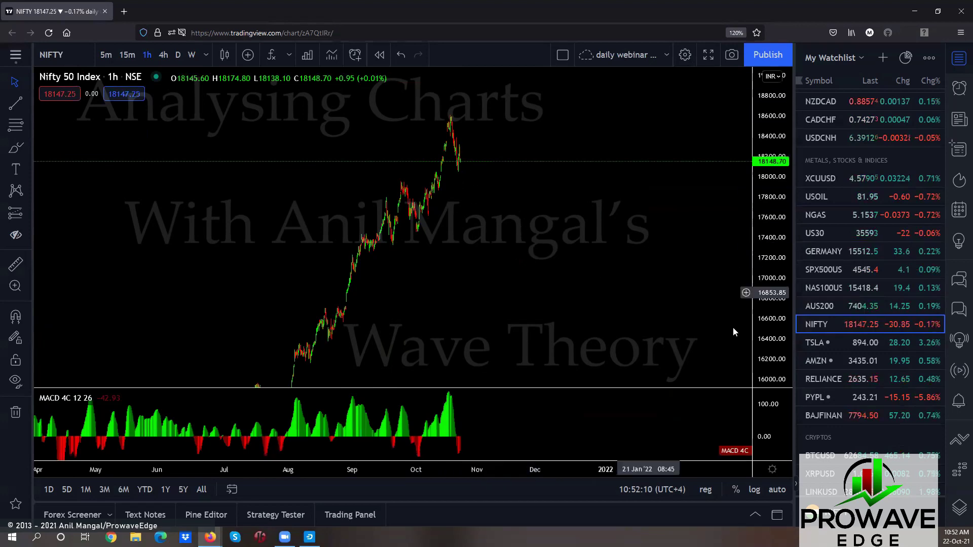
click(811, 345)
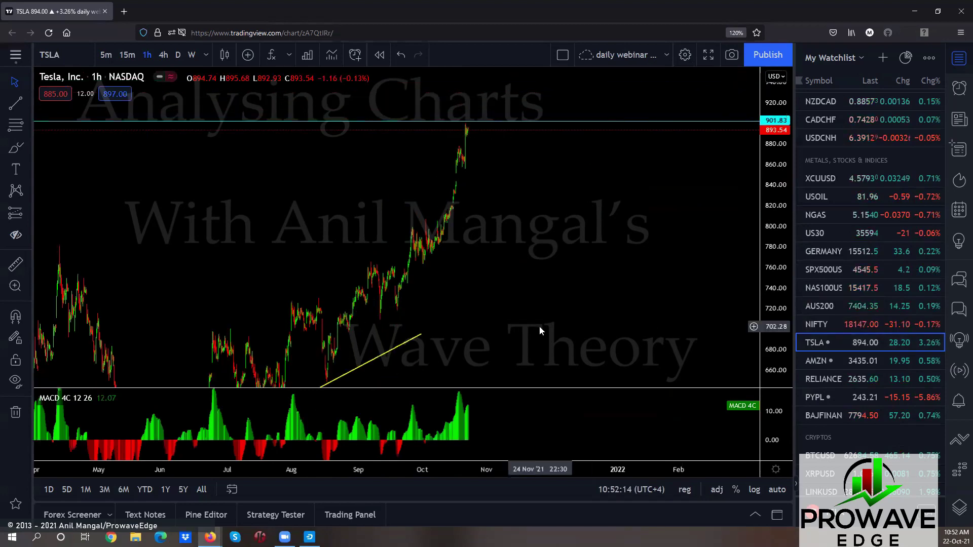
scroll(538, 327, down, 3)
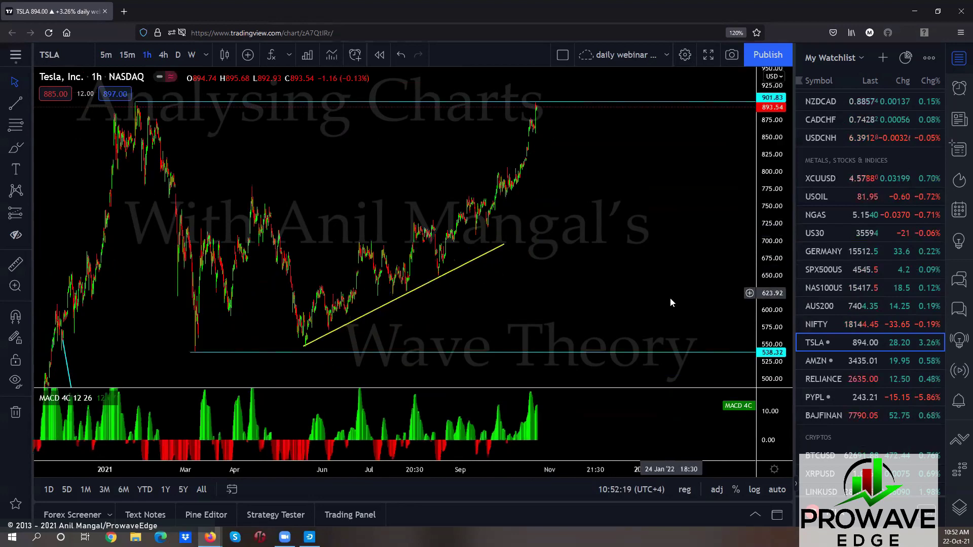
drag(669, 300, 708, 278)
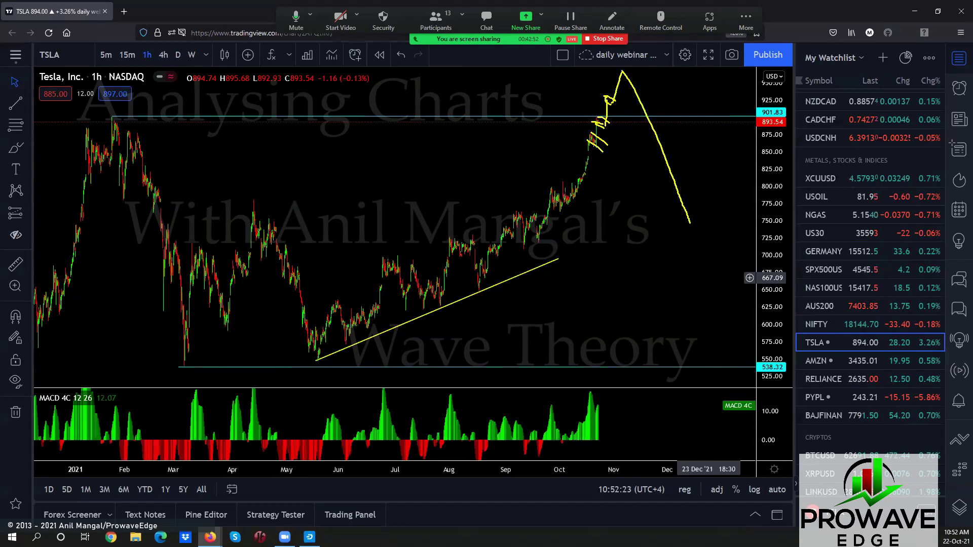
mouse_move(177, 346)
mouse_down()
mouse_move(348, 278)
mouse_move(576, 76)
mouse_move(633, 151)
mouse_move(694, 292)
mouse_move(755, 96)
mouse_up()
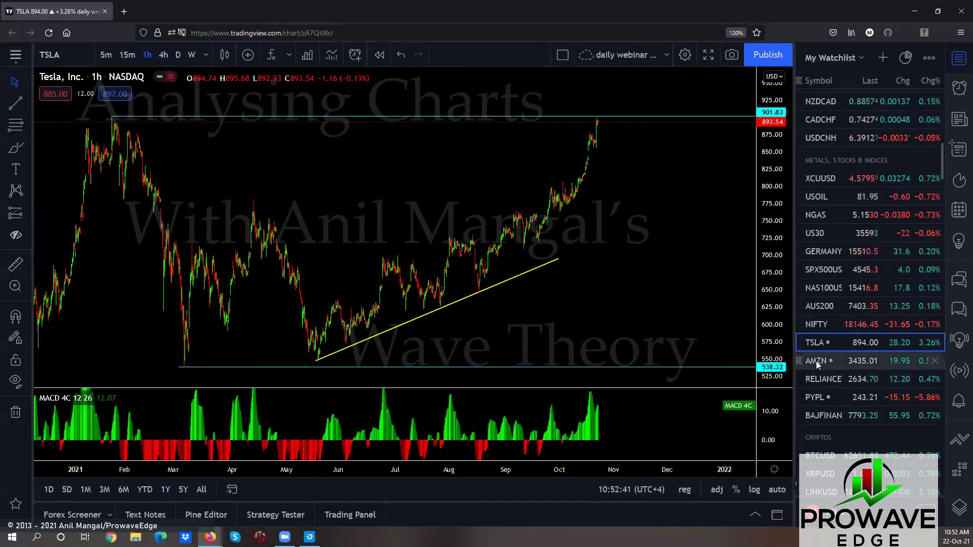
Step: On the Amazon chart, mark the recent highs and lows and sketch a rally to about 3550 followed by a drop to about 3160
click(816, 362)
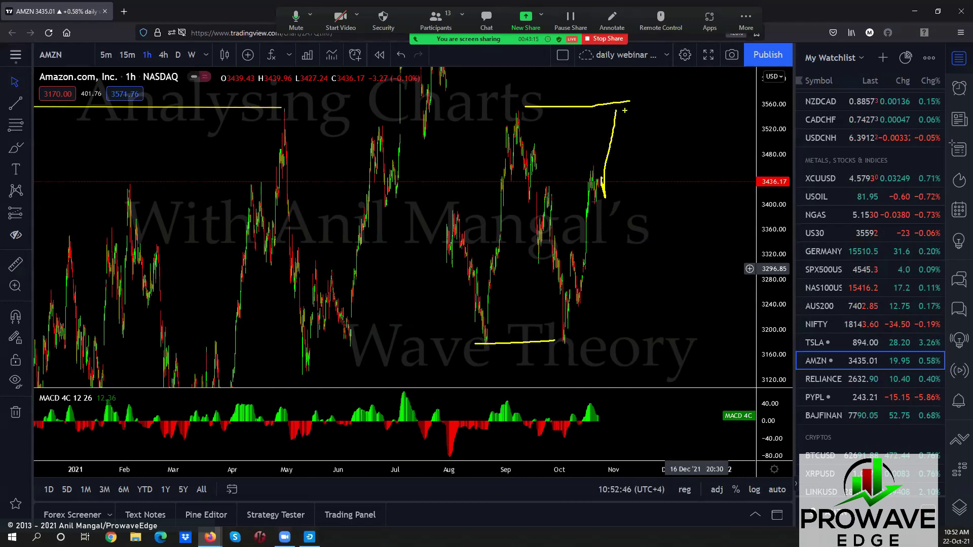
drag(629, 120, 656, 354)
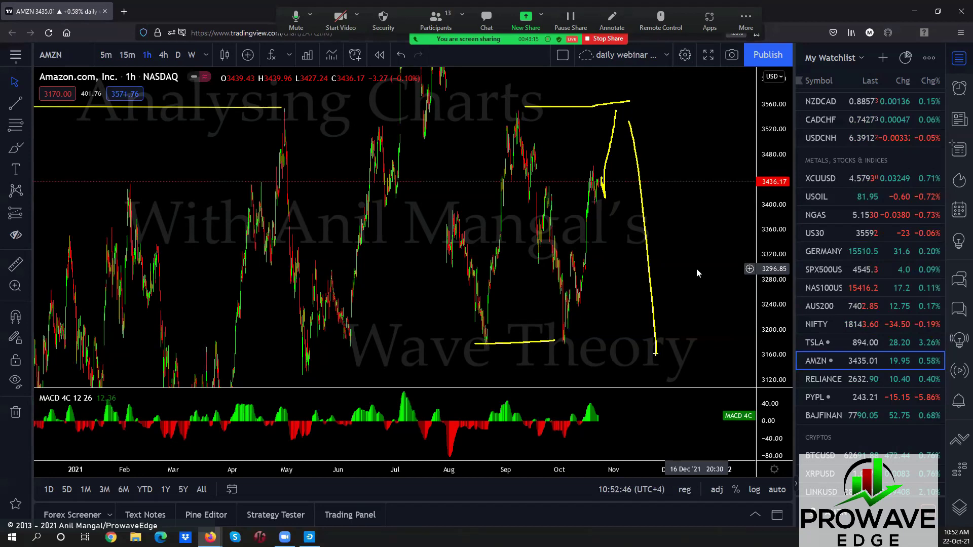
Step: Check the Reliance chart, and open the PayPal chart on the 4-hour timeframe
click(831, 384)
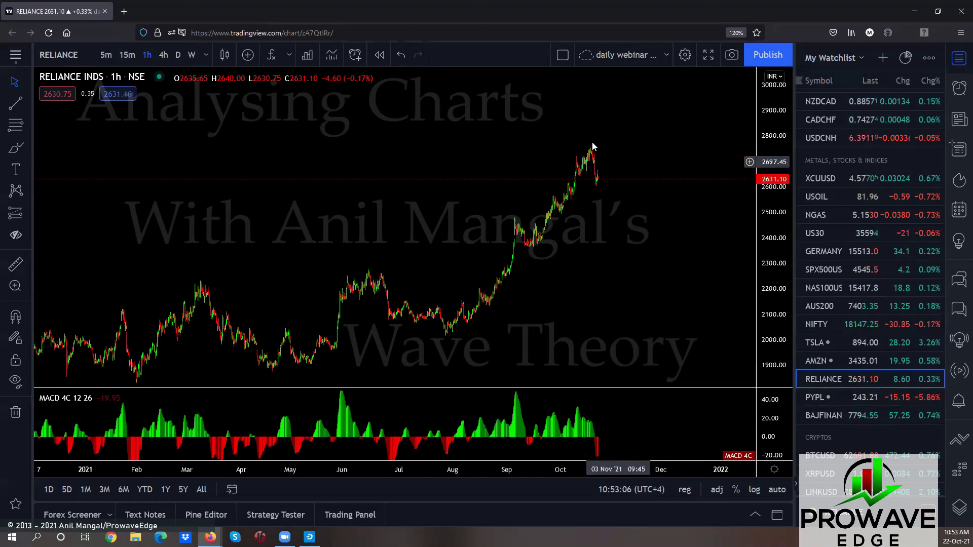
click(817, 397)
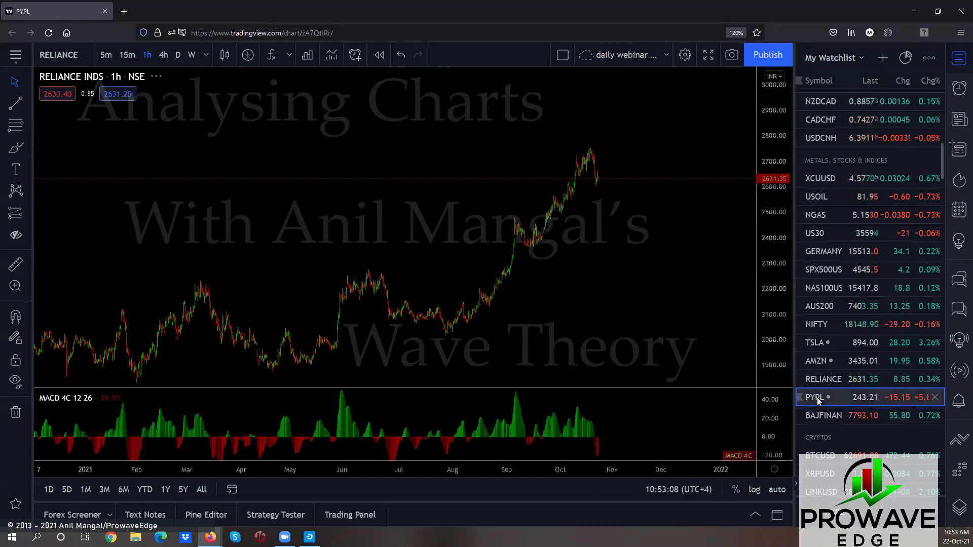
drag(763, 220, 721, 315)
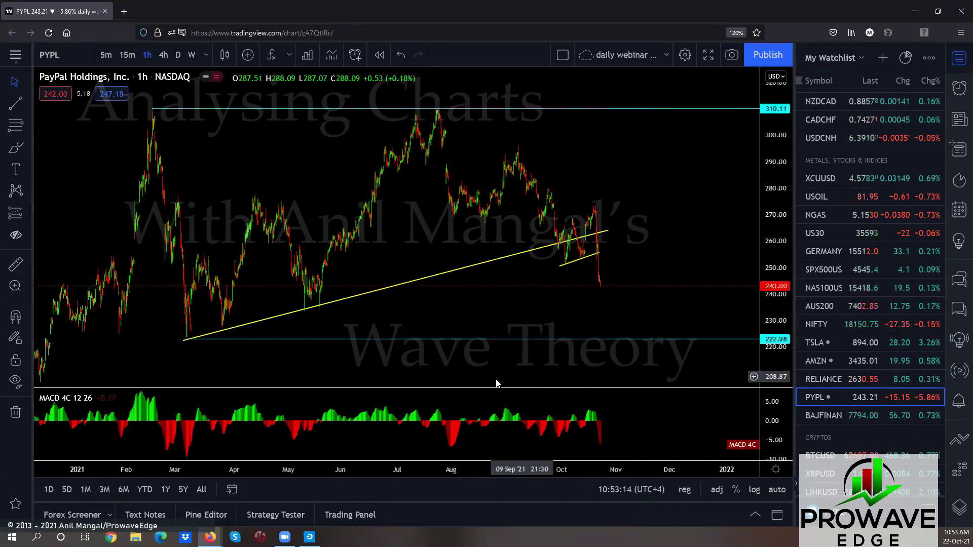
click(163, 54)
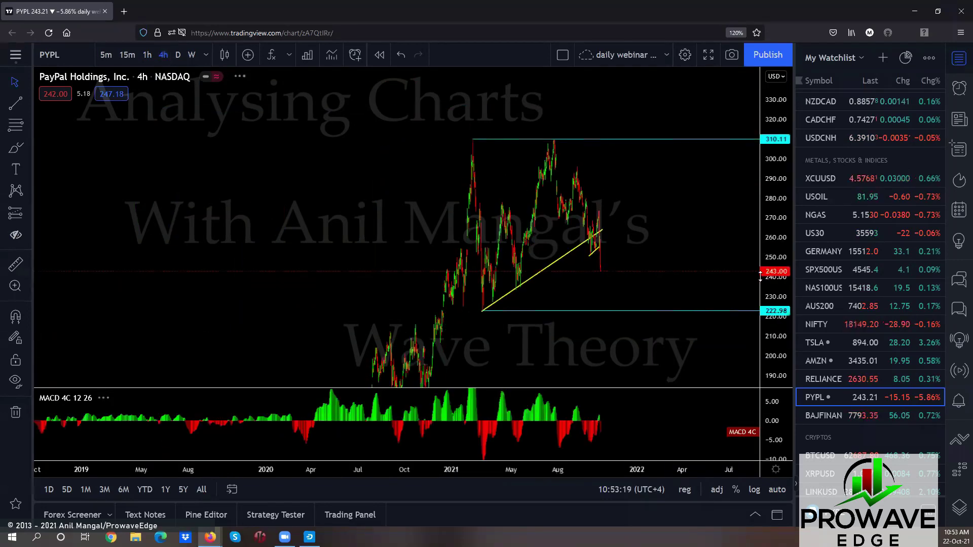
Step: On the PayPal chart, mark the second 310.11 peak with an arrow, trace the swings and project repeated drops to 222.98 with rallies between
drag(698, 215, 614, 211)
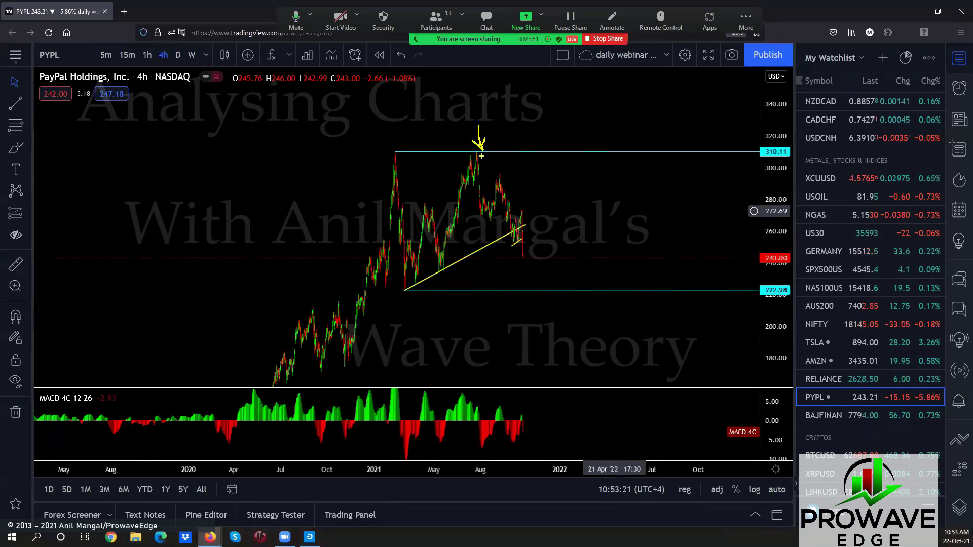
drag(481, 156, 523, 239)
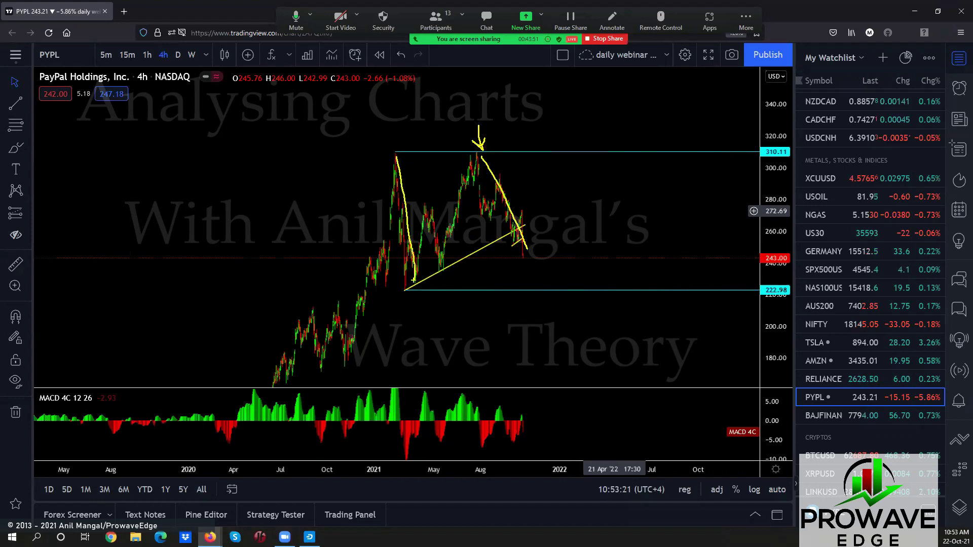
drag(414, 279, 482, 179)
drag(538, 293, 630, 135)
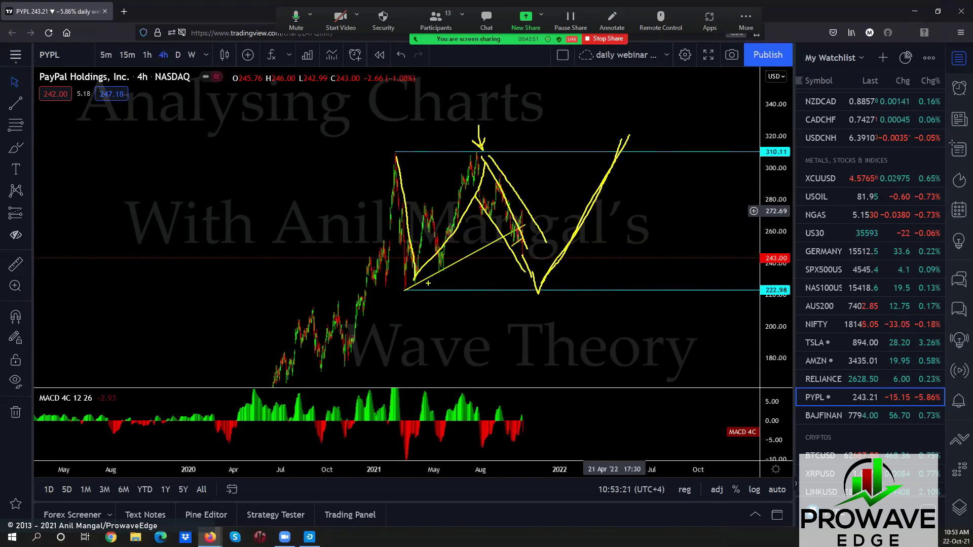
drag(405, 284, 477, 144)
mouse_move(539, 269)
mouse_down()
mouse_move(604, 158)
mouse_move(680, 293)
mouse_move(715, 119)
mouse_up()
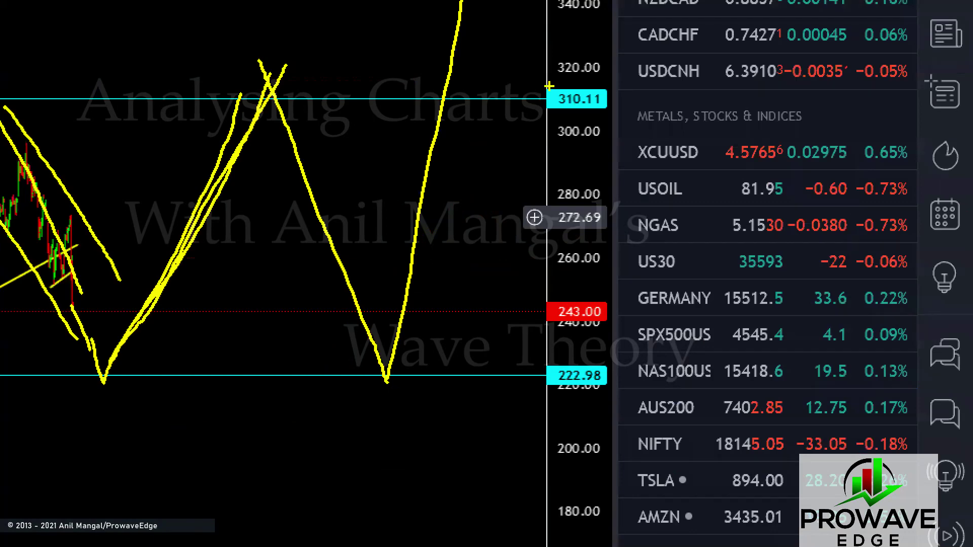
Step: Clear the PayPal sketches and draw an alternative drop to about 212 followed by a rally to about 318
key(Escape)
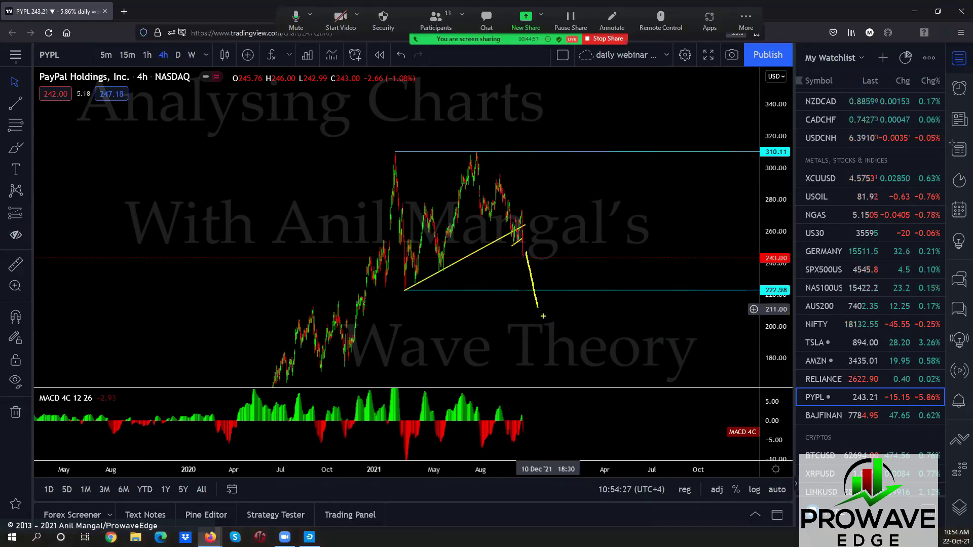
drag(541, 297, 595, 138)
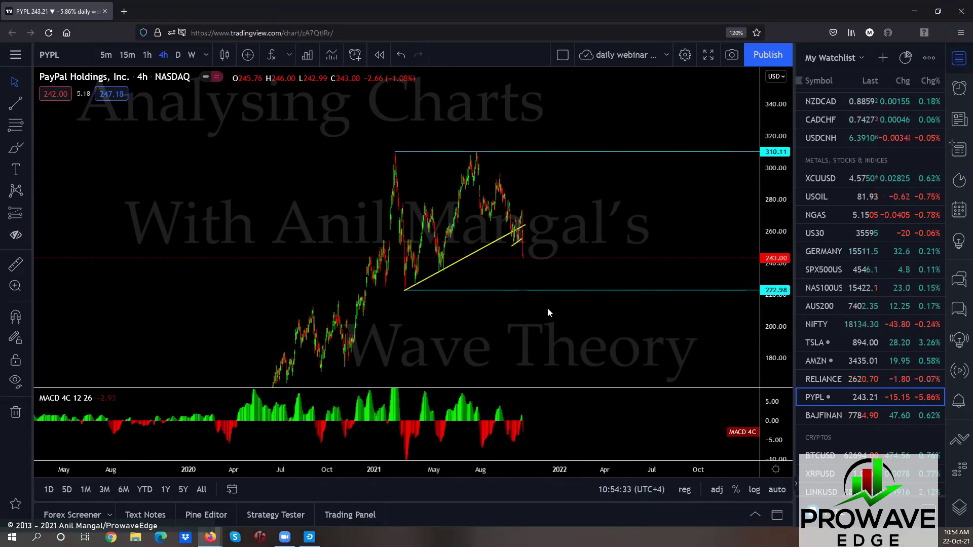
Step: Open the Bajaj Finance chart from the watchlist and examine its recent candles up close
click(825, 415)
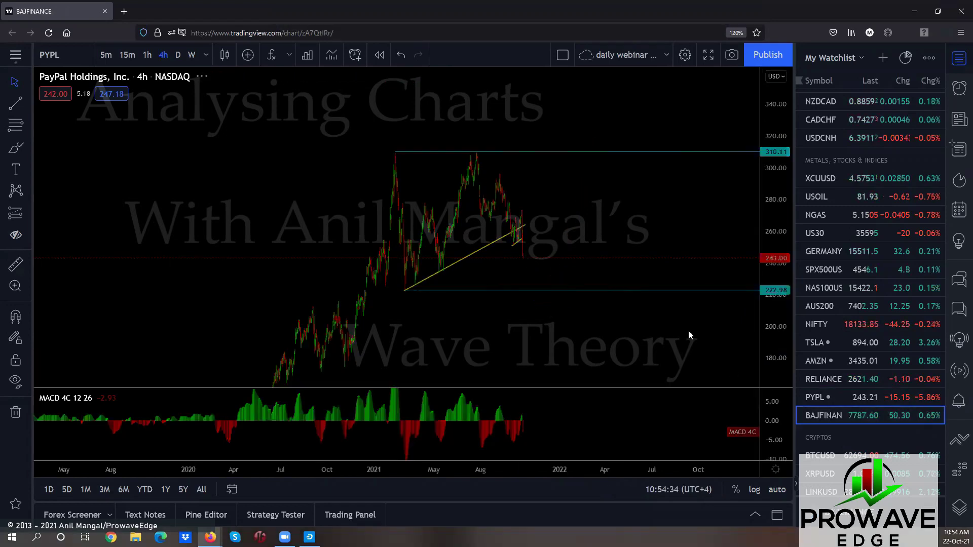
scroll(614, 221, up, 5)
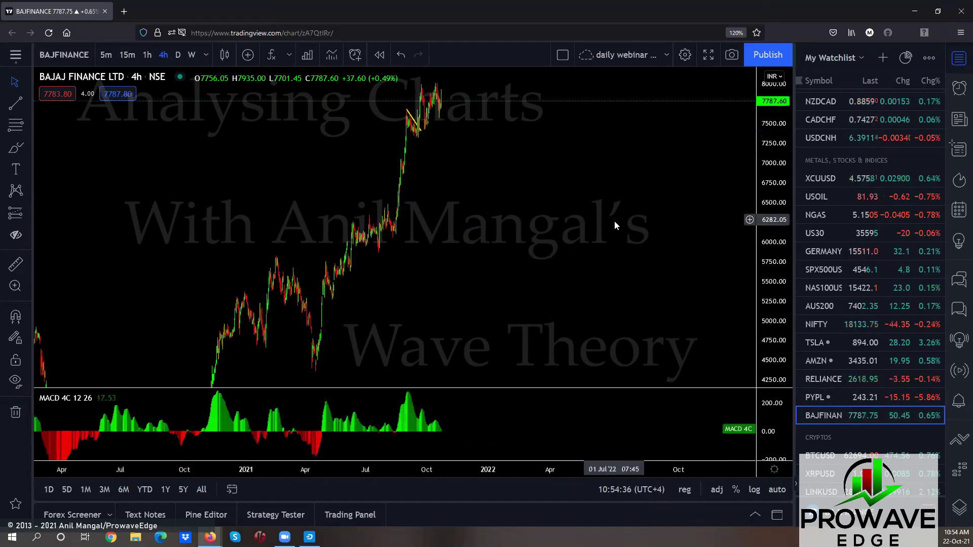
drag(445, 218, 757, 317)
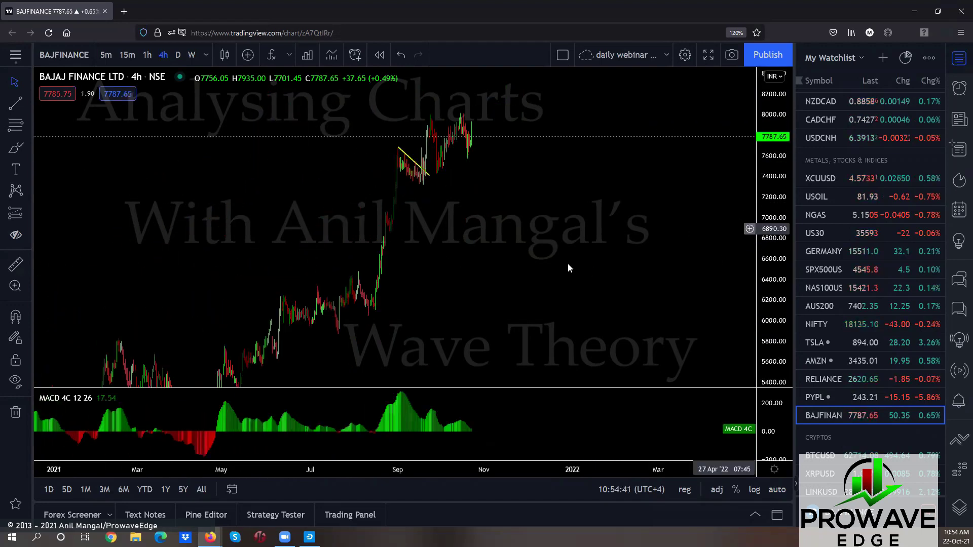
Step: Bracket Bajaj Finance's recent highs and lows, and project a drop to about 7,445 followed by a rally to about 8,330
scroll(567, 262, up, 3)
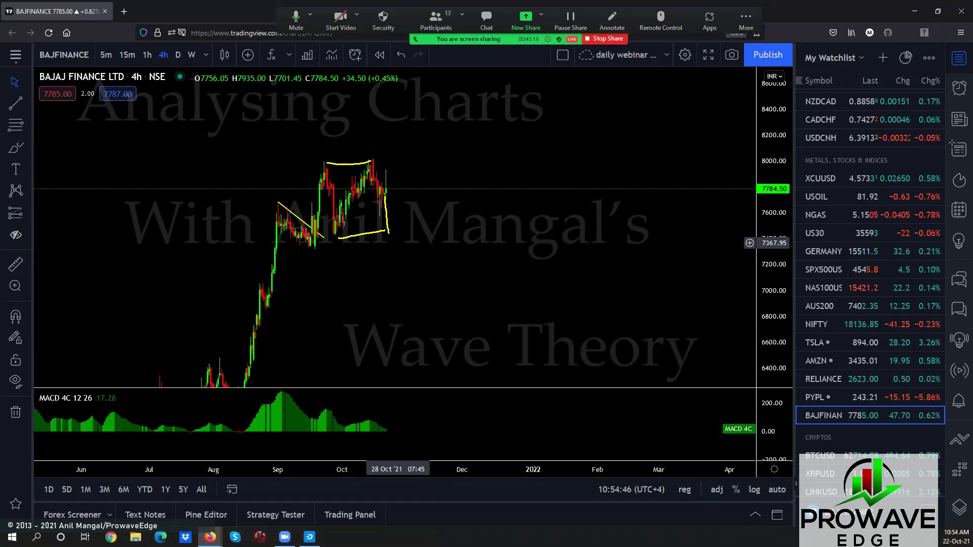
drag(389, 233, 438, 118)
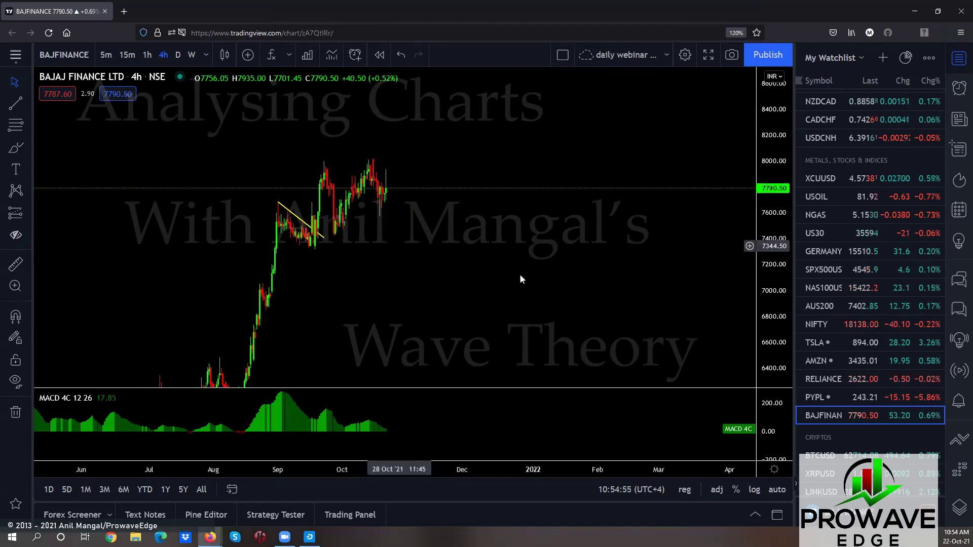
Step: Open the Bitcoin chart, bracket its latest candles above the rising trend line and project a drop to about 44,300
scroll(861, 395, down, 5)
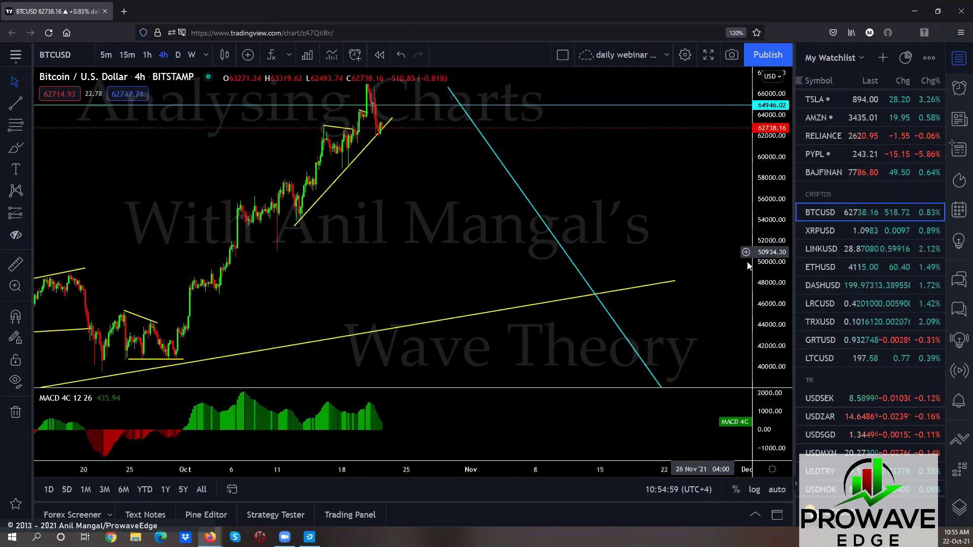
drag(396, 234, 482, 289)
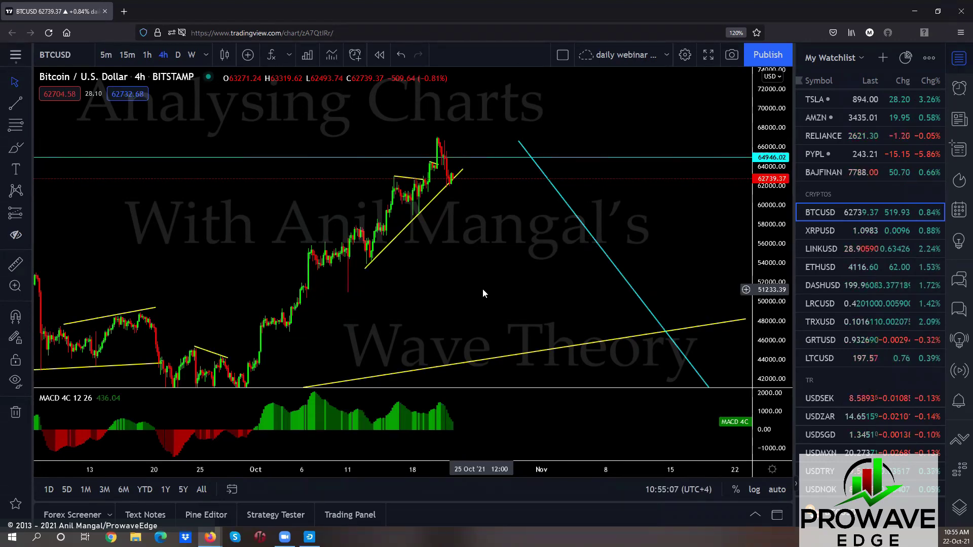
scroll(483, 290, up, 2)
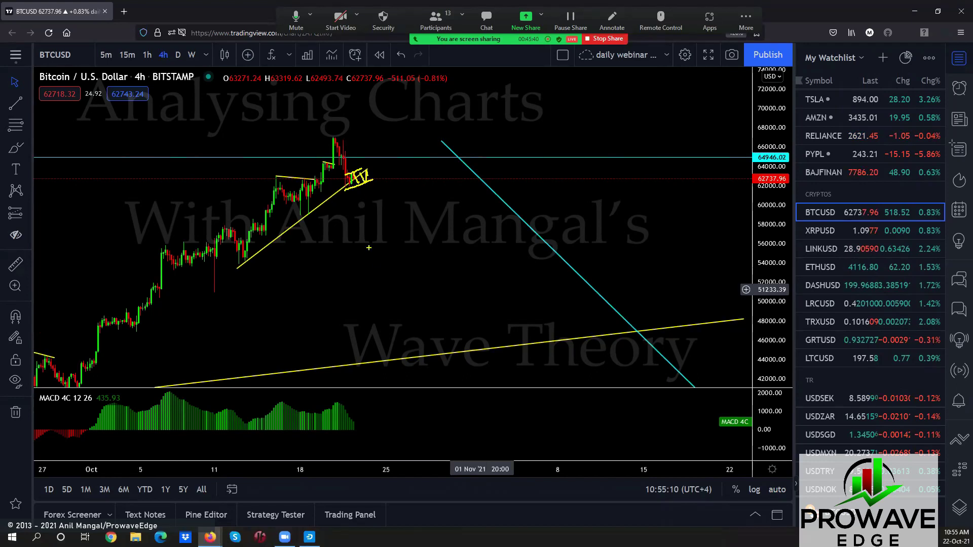
drag(369, 180, 402, 356)
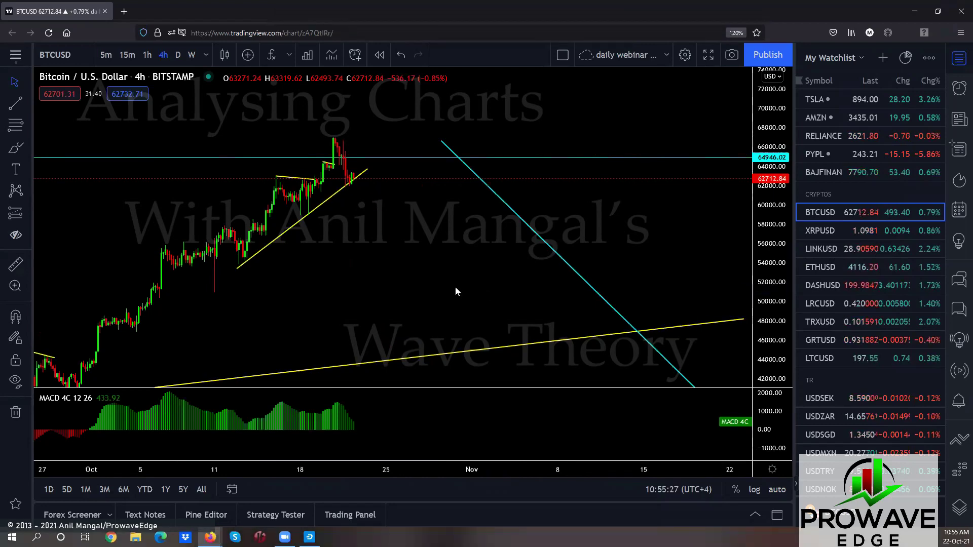
Step: Examine Bitcoin's wider 4-hour history back to early 2021, including the May decline and the low support line
scroll(456, 287, down, 4)
scroll(456, 287, down, 6)
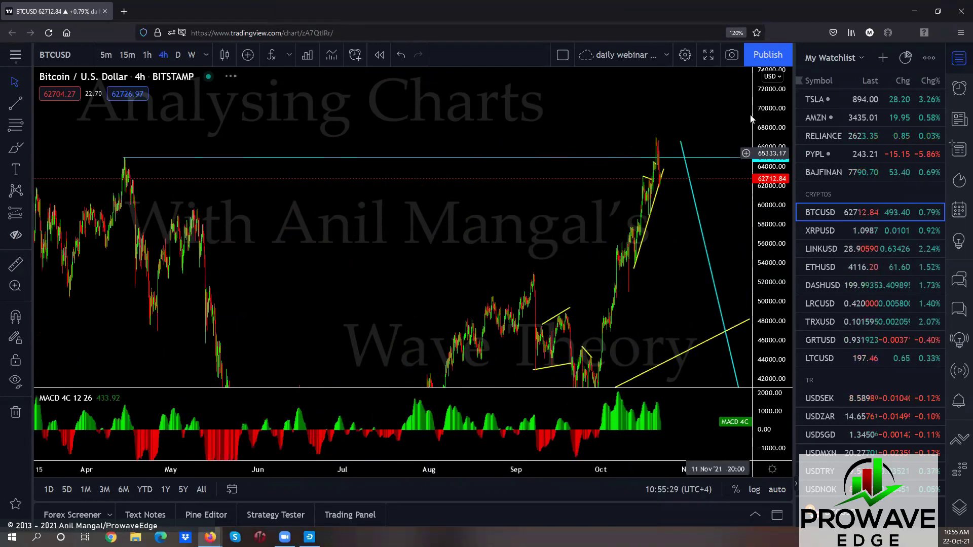
drag(767, 117, 767, 152)
scroll(296, 217, down, 3)
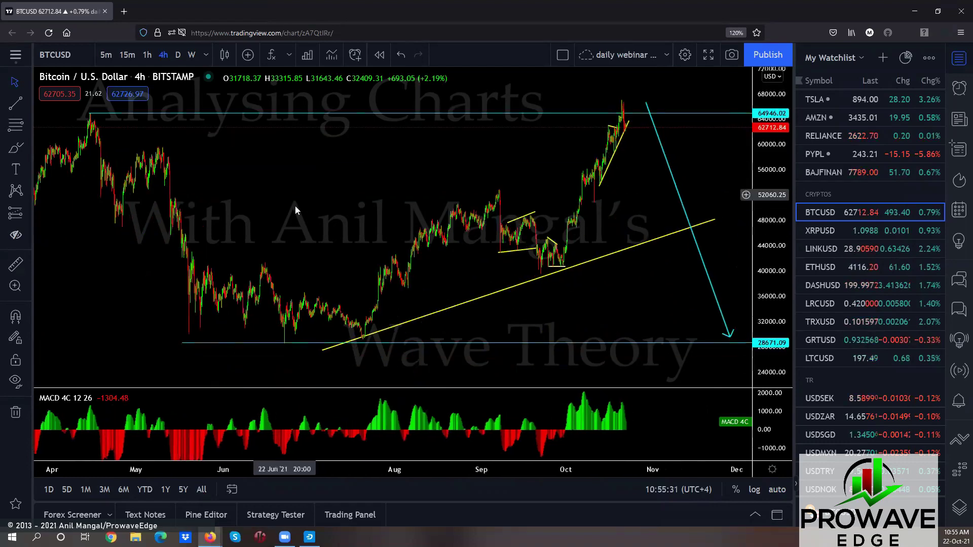
drag(654, 197, 624, 248)
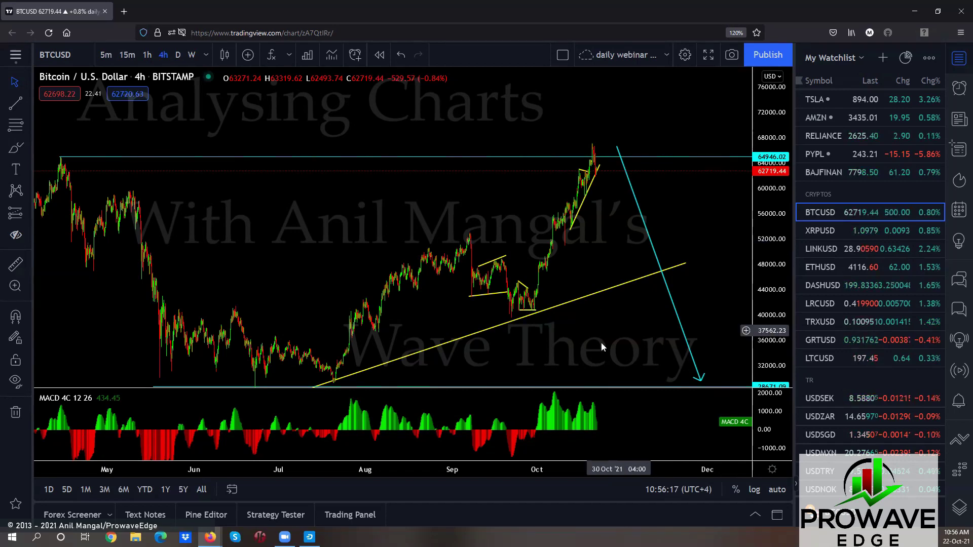
drag(601, 342, 569, 200)
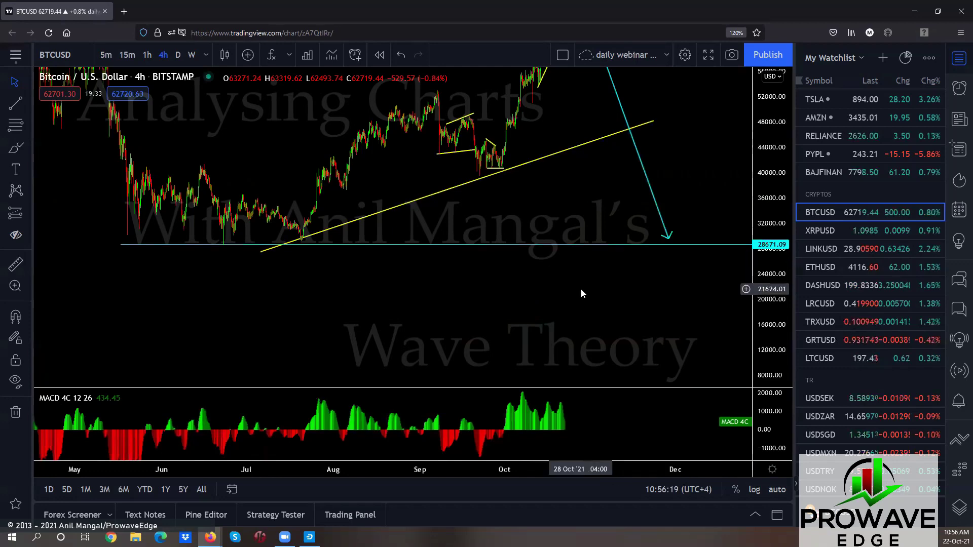
drag(577, 299, 571, 364)
scroll(570, 364, down, 2)
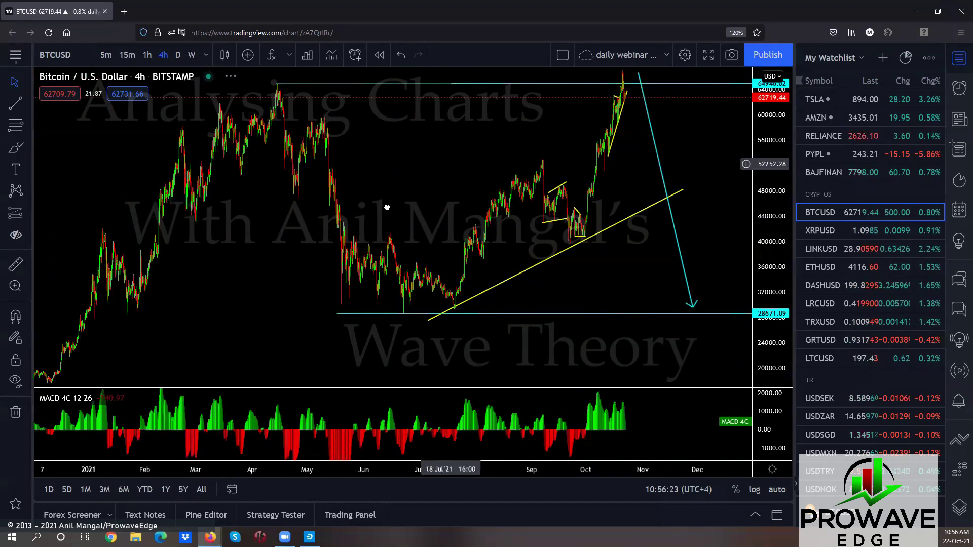
drag(594, 249, 532, 284)
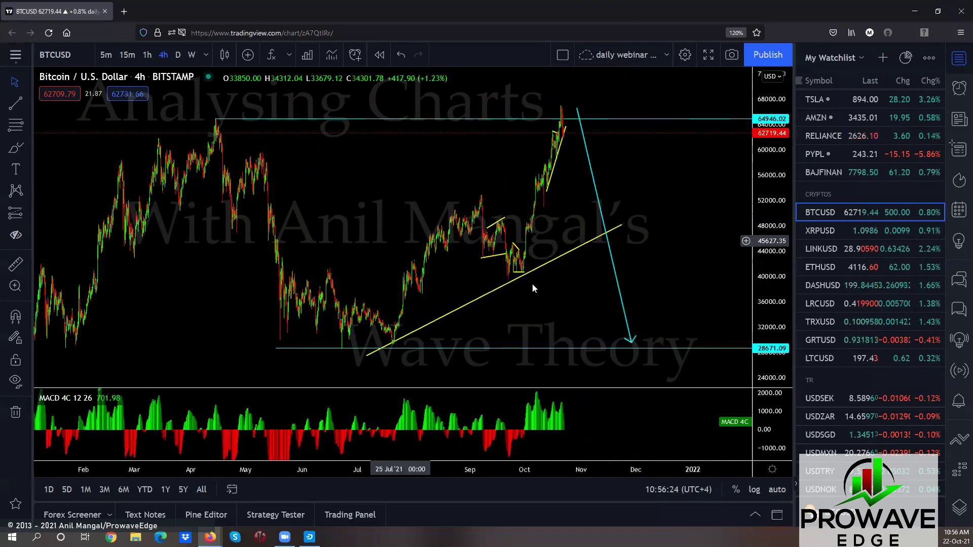
Step: Shorten Bitcoin's projected-decline arrow to end at 31,993.45, and raise the lower horizontal ray to 29,977.17, starting at mid-May
click(627, 327)
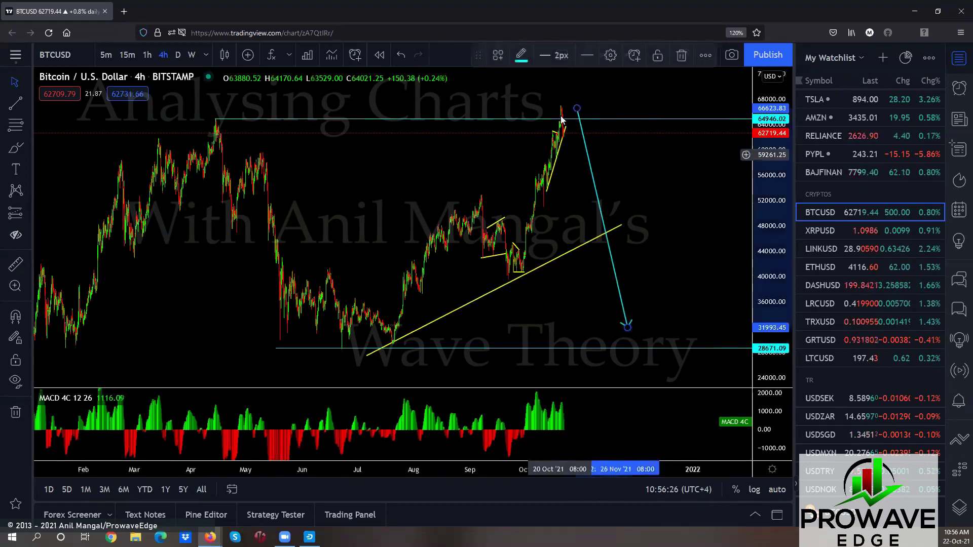
click(274, 347)
drag(274, 346, 271, 340)
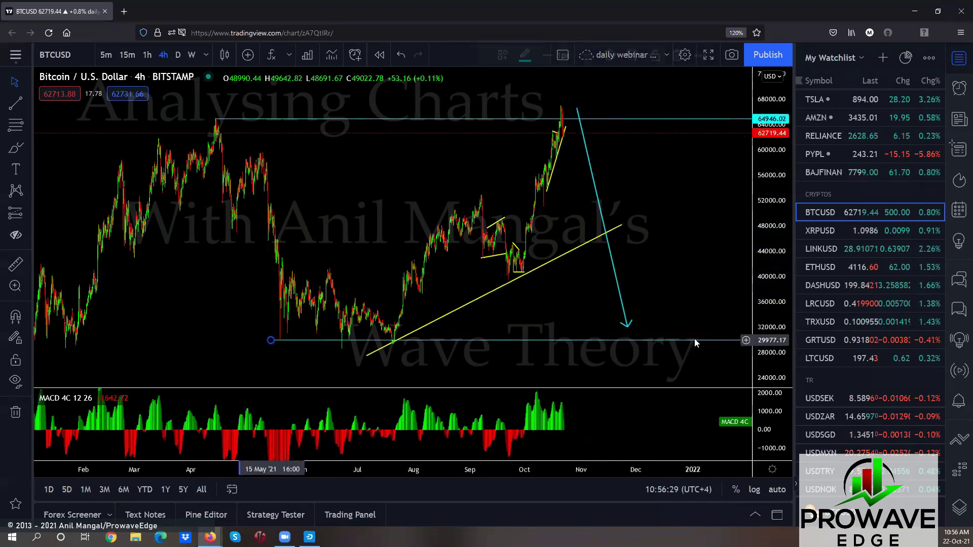
drag(673, 212, 645, 208)
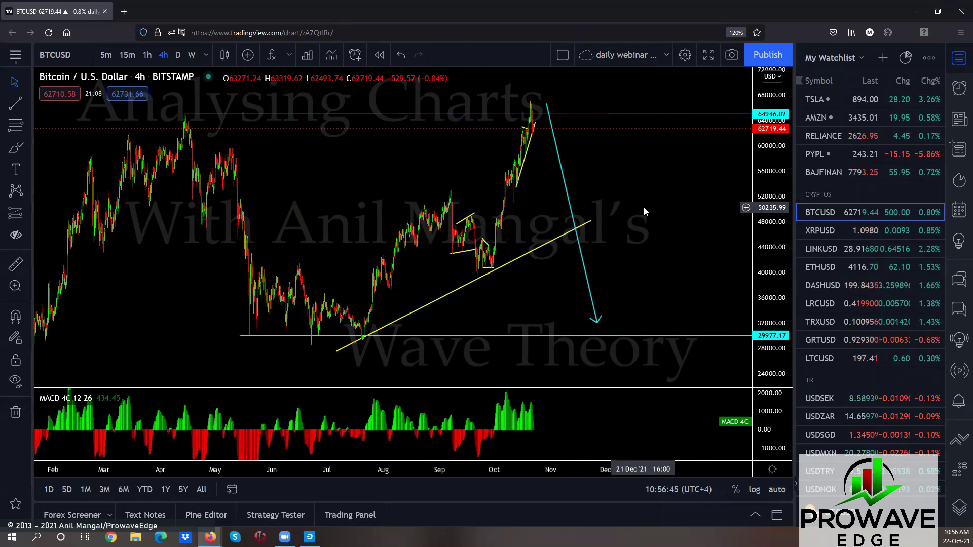
Step: Switch Bitcoin to the 1-hour timeframe, sketch a bracket around the latest candles with a drop to about 50,200, and clear the sketch
click(147, 54)
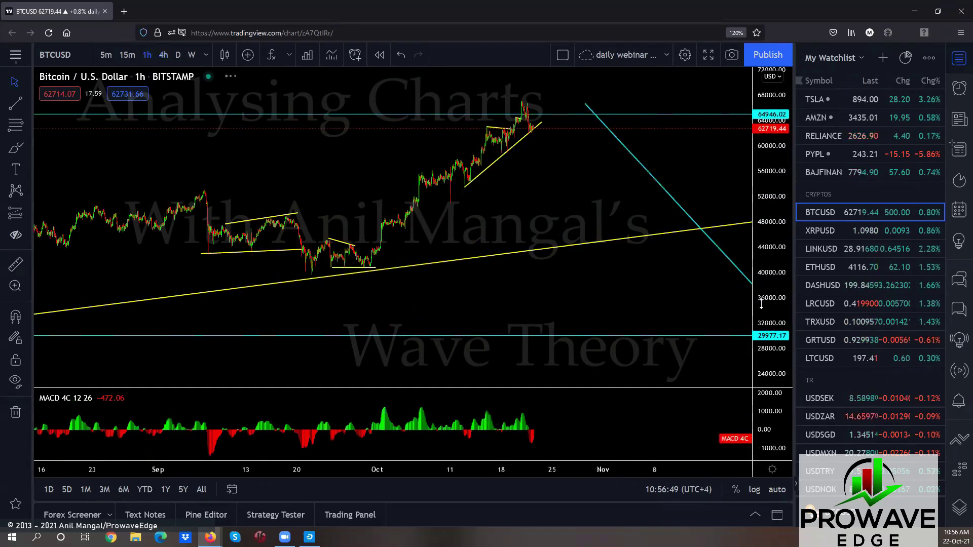
drag(762, 304, 538, 193)
scroll(498, 275, up, 3)
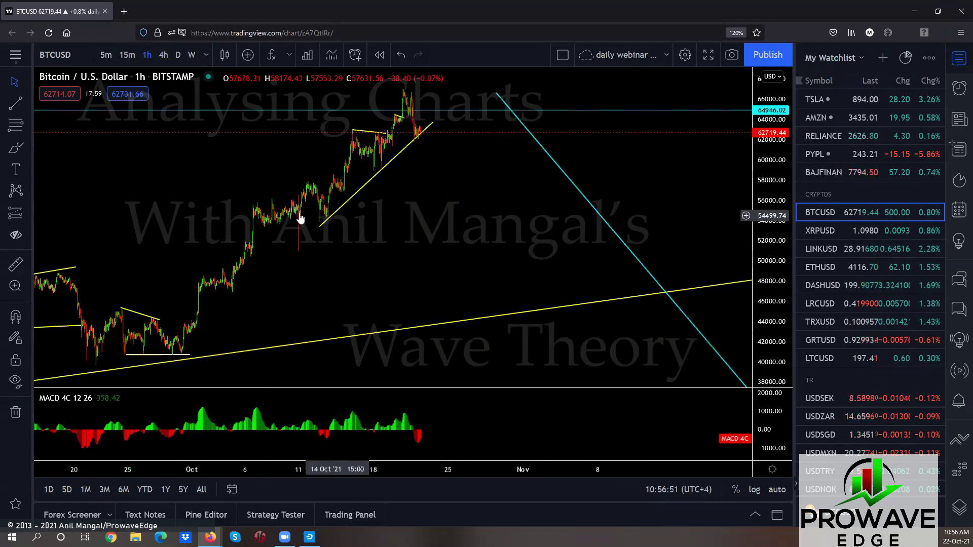
scroll(479, 293, up, 3)
mouse_move(479, 292)
mouse_down()
mouse_move(290, 276)
mouse_move(488, 278)
mouse_up()
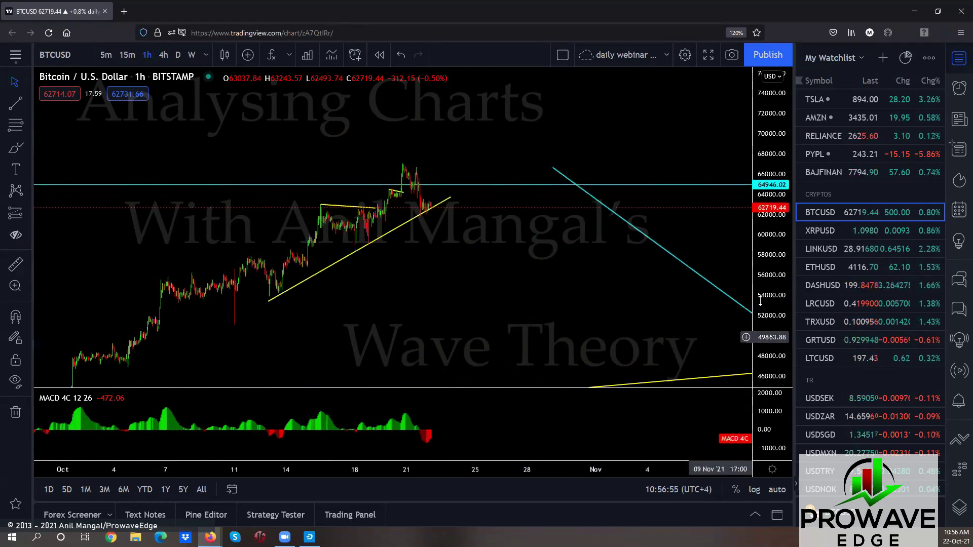
drag(760, 302, 760, 273)
drag(539, 306, 472, 306)
scroll(472, 306, up, 2)
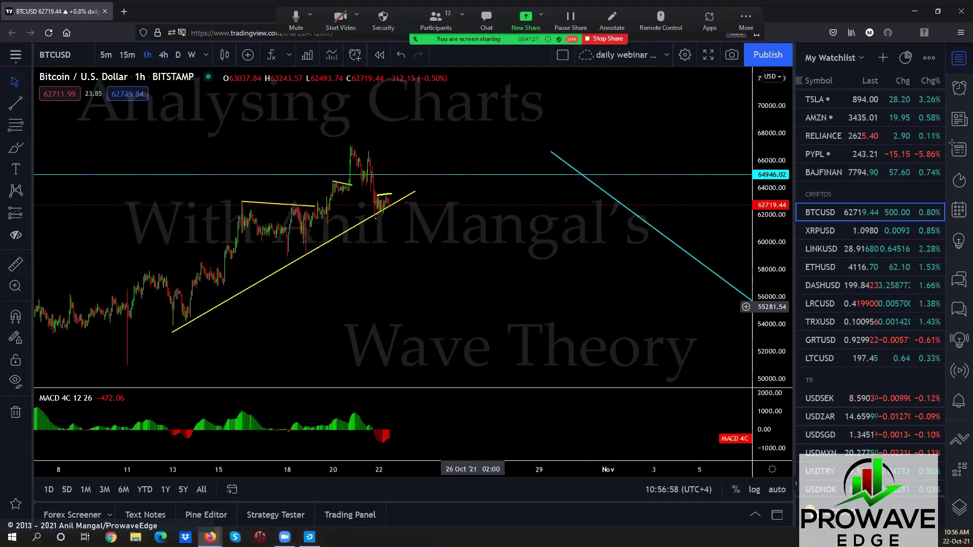
drag(395, 227, 409, 375)
key(ctrl+z)
Step: Examine Bitcoin's September consolidation patterns and the October rise up to the latest candles on the 1-hour chart
scroll(494, 233, down, 5)
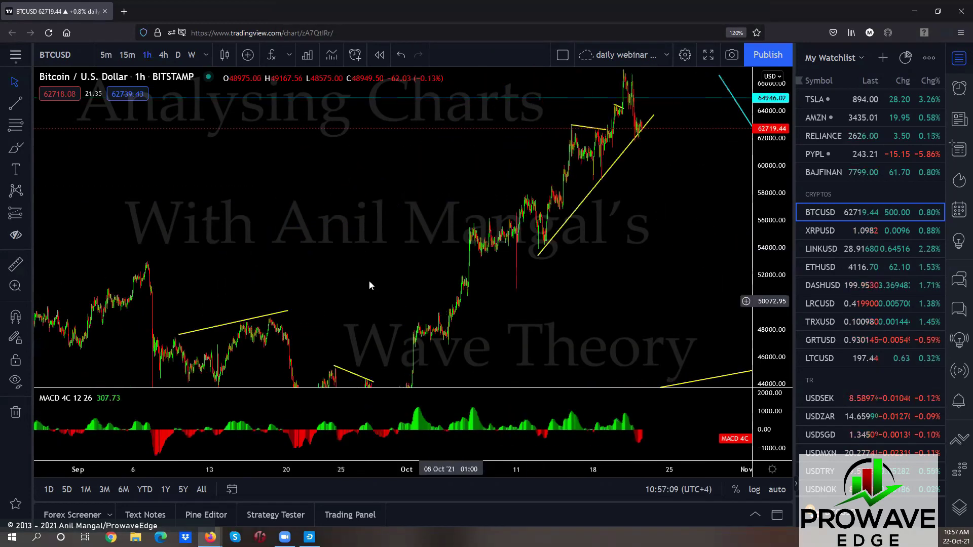
drag(369, 284, 410, 122)
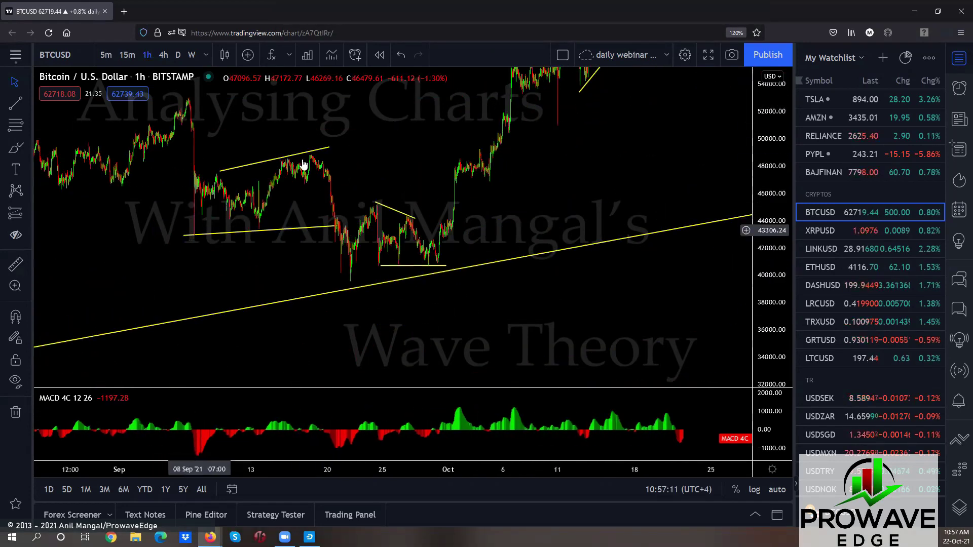
drag(632, 193, 459, 334)
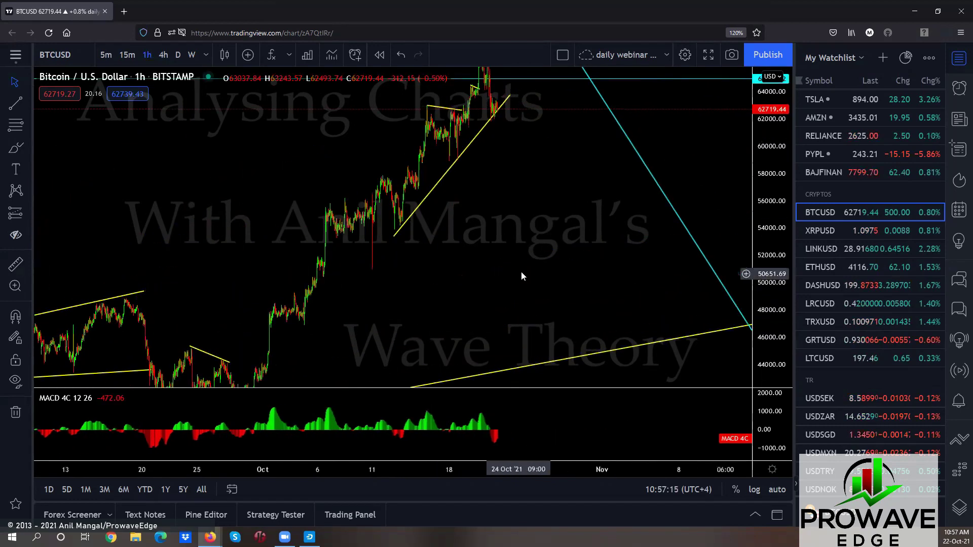
drag(535, 259, 504, 300)
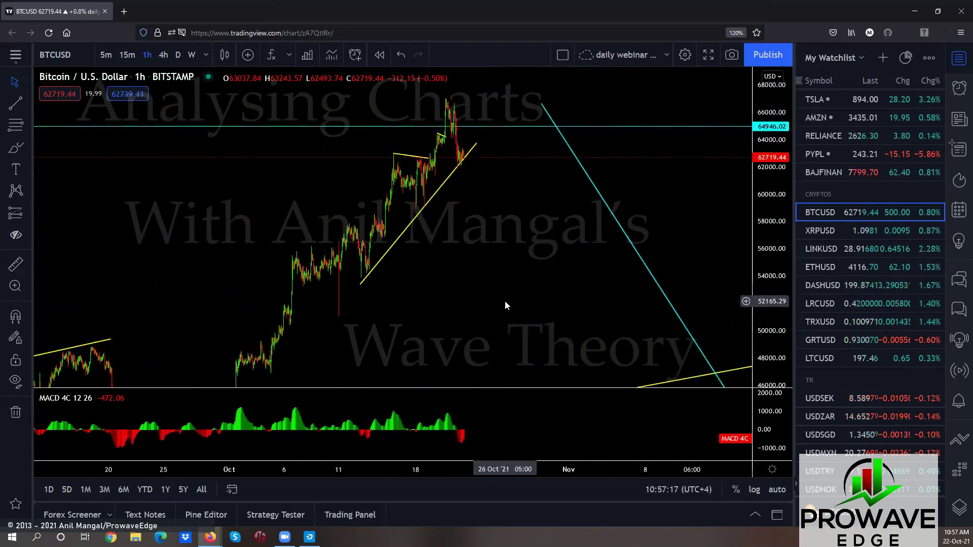
scroll(505, 300, up, 2)
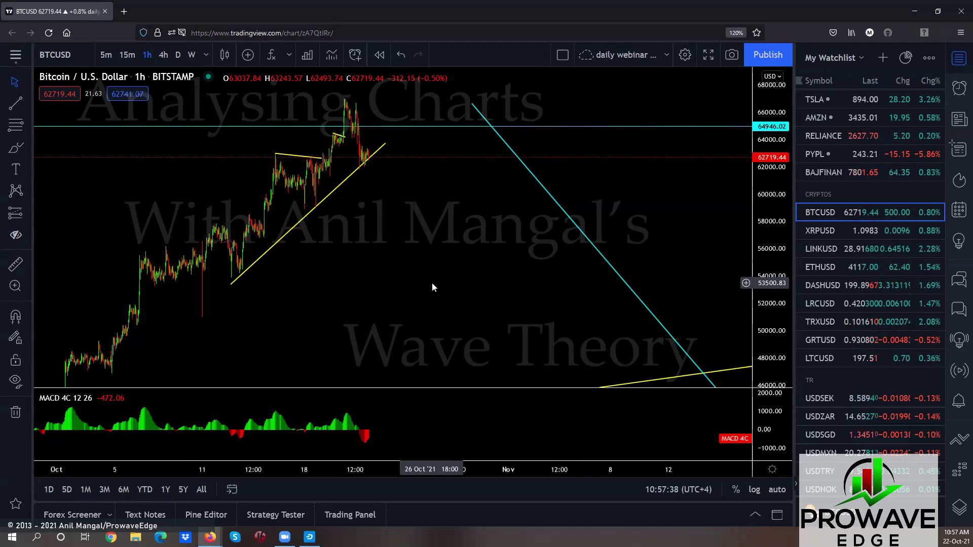
scroll(431, 286, up, 2)
drag(312, 271, 419, 271)
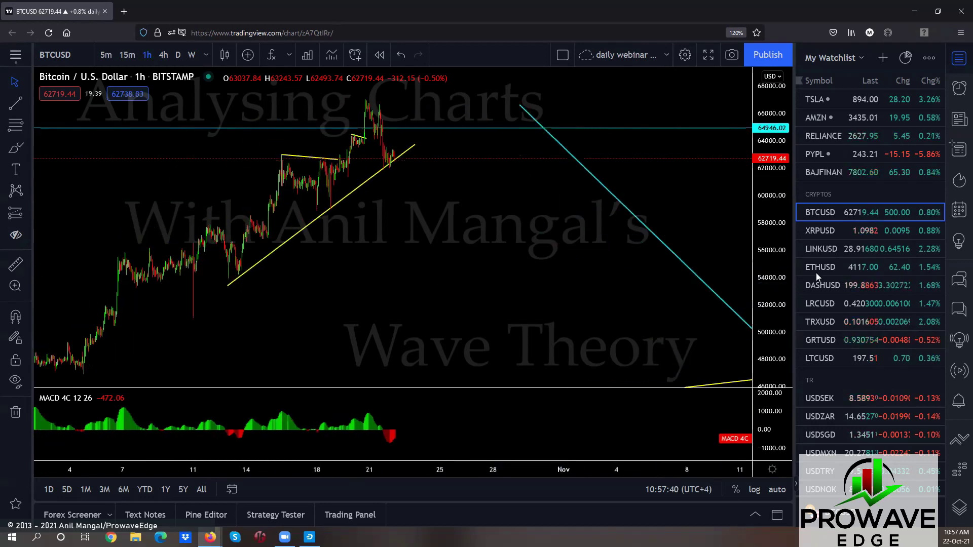
Step: Open the XRP chart, lengthen its short rising trend line to about 1.13 and extend the descending upper line to 1.1598
click(823, 233)
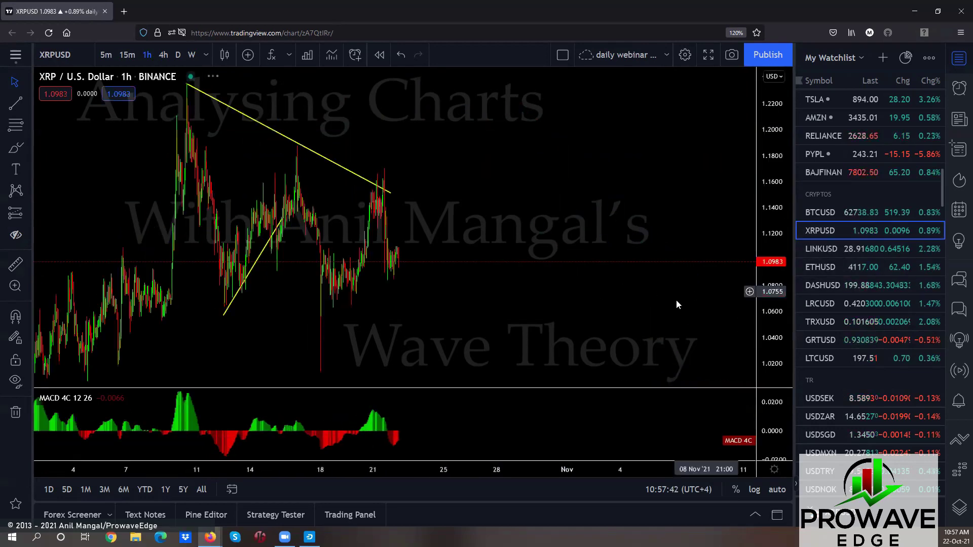
drag(765, 213, 766, 241)
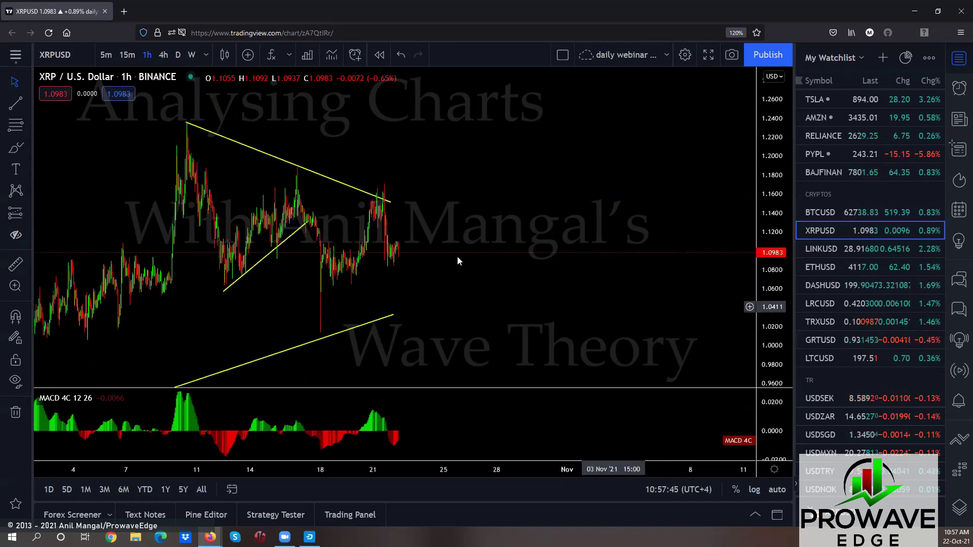
drag(390, 201, 418, 195)
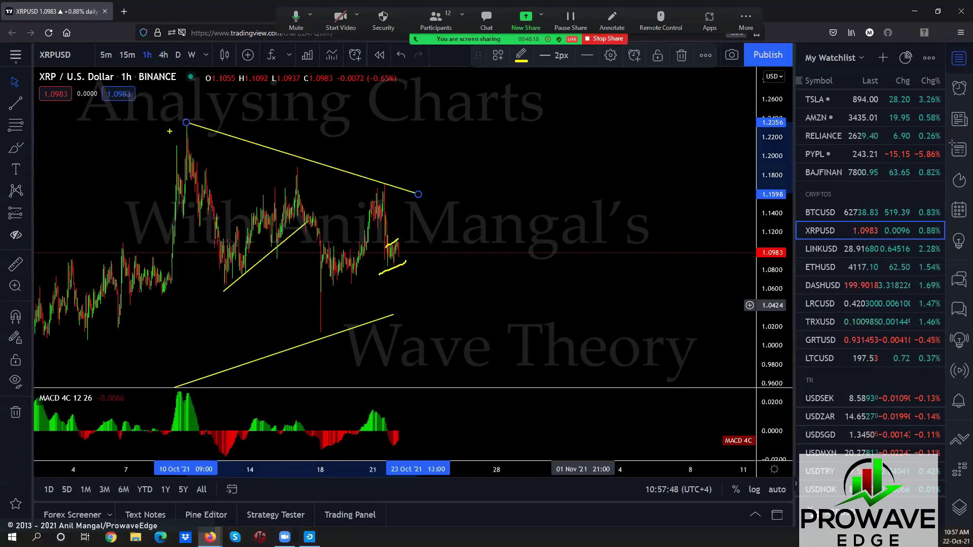
Step: Sketch an XRP drop to about 0.96, a falling line through the October lows and a rally to about 1.22
drag(392, 240, 430, 386)
mouse_move(224, 288)
mouse_down()
mouse_move(444, 356)
mouse_move(472, 140)
mouse_up()
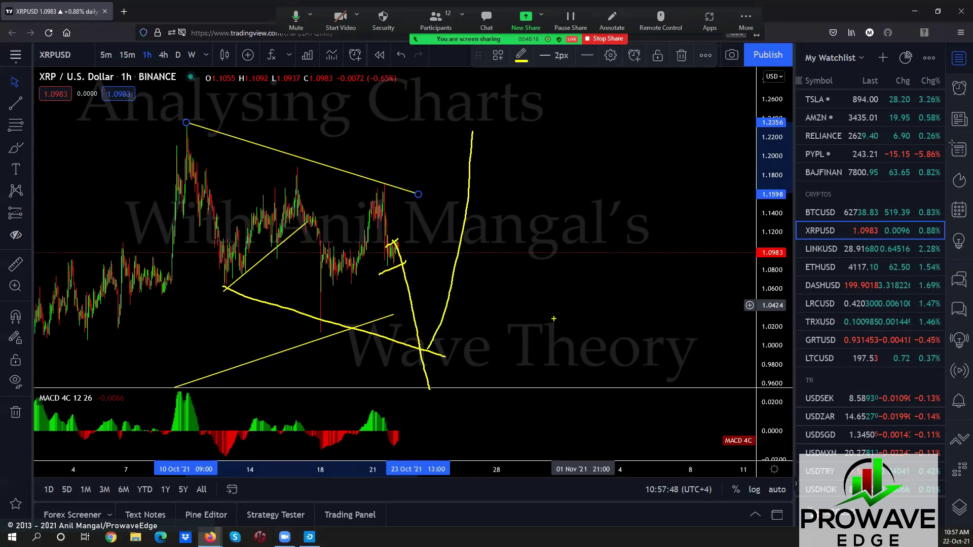
Step: On a wider XRP view, sketch a drop to about 0.98 with a rally above 1.25, plus an alternative deeper drop to about 0.75
scroll(623, 279, down, 5)
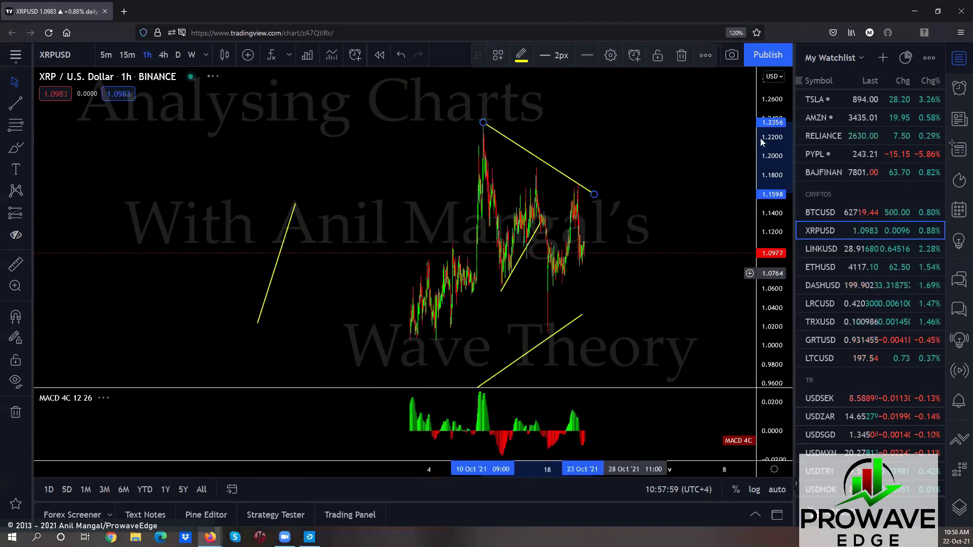
drag(771, 231, 599, 221)
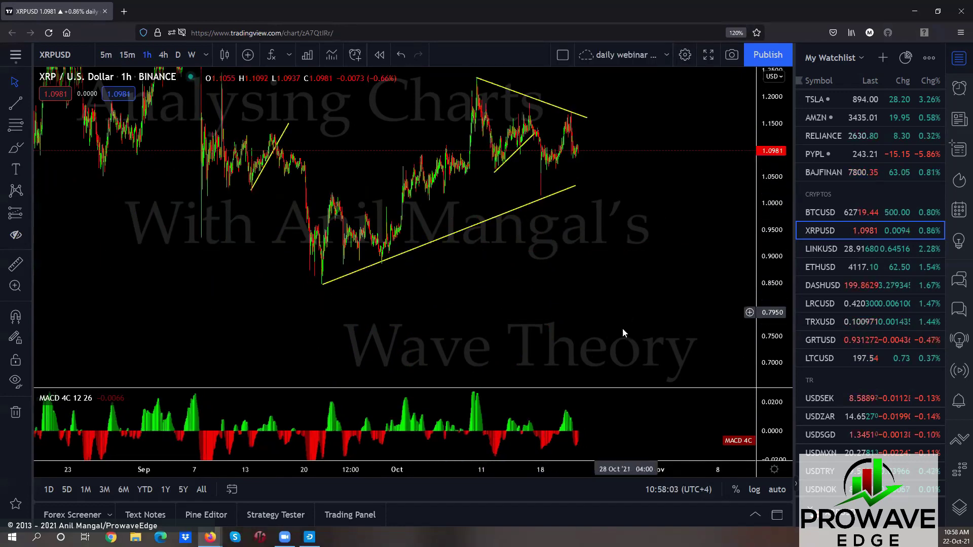
drag(622, 327, 622, 349)
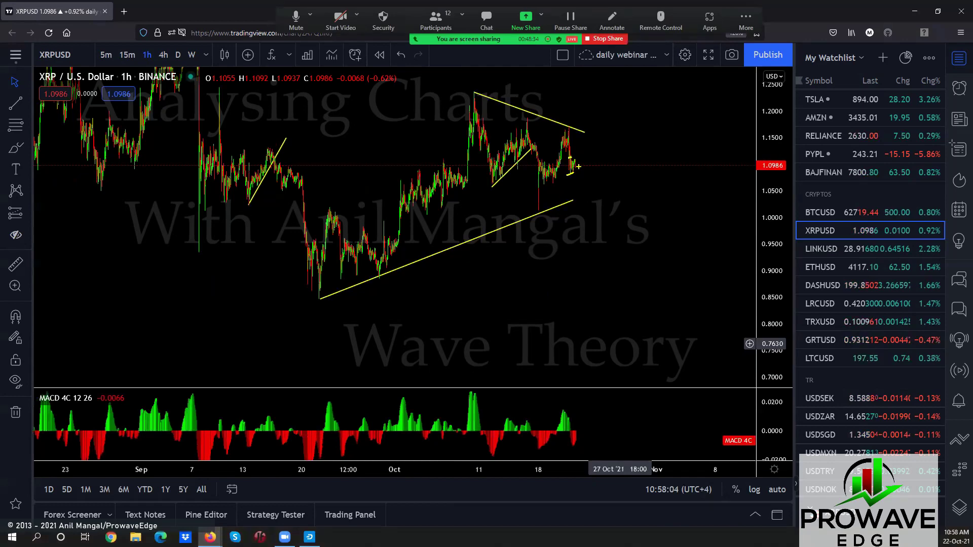
mouse_move(490, 182)
mouse_down()
mouse_move(542, 207)
mouse_move(665, 79)
mouse_up()
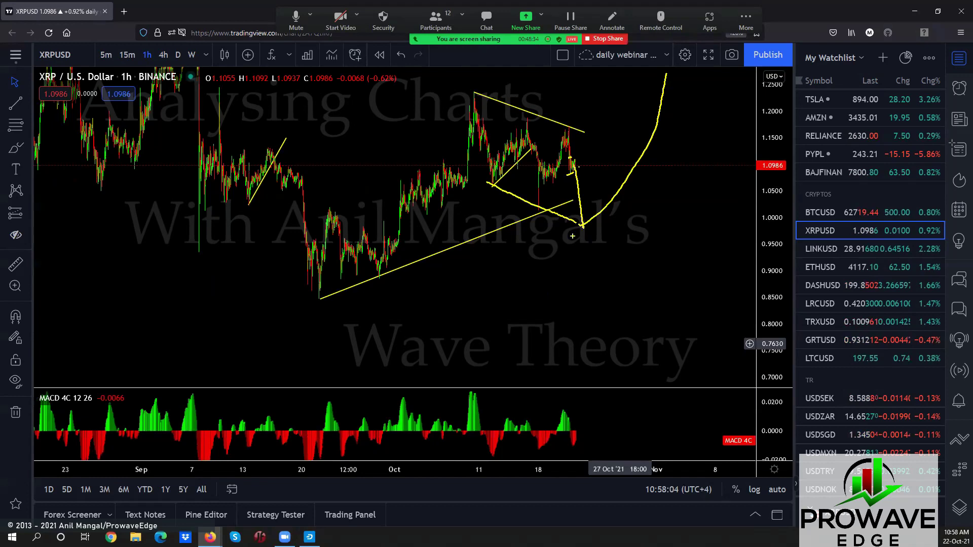
drag(575, 173, 599, 353)
drag(317, 300, 610, 294)
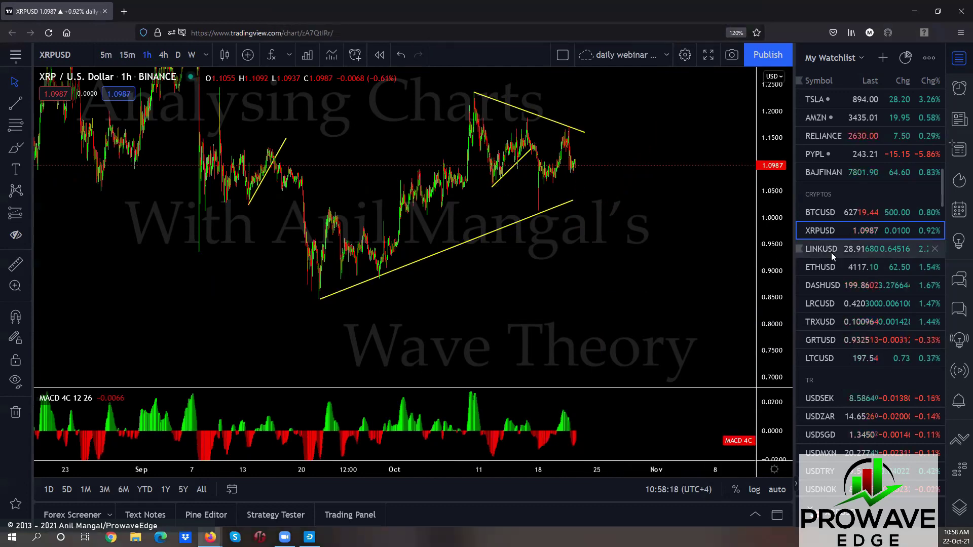
Step: Open the Chainlink chart and sketch level lines at about 25.8 and 28.1 plus a curved pullback from the early-October highs
click(831, 249)
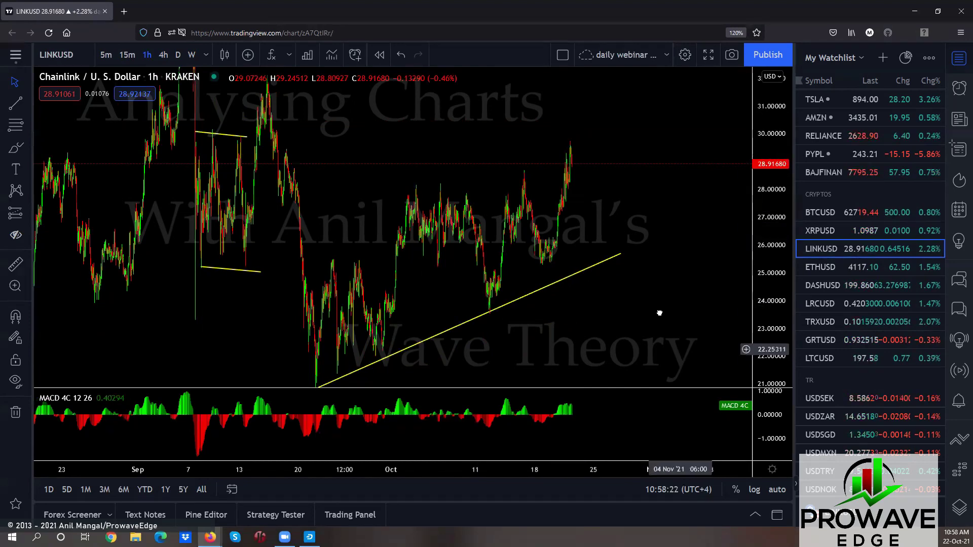
drag(659, 314, 658, 308)
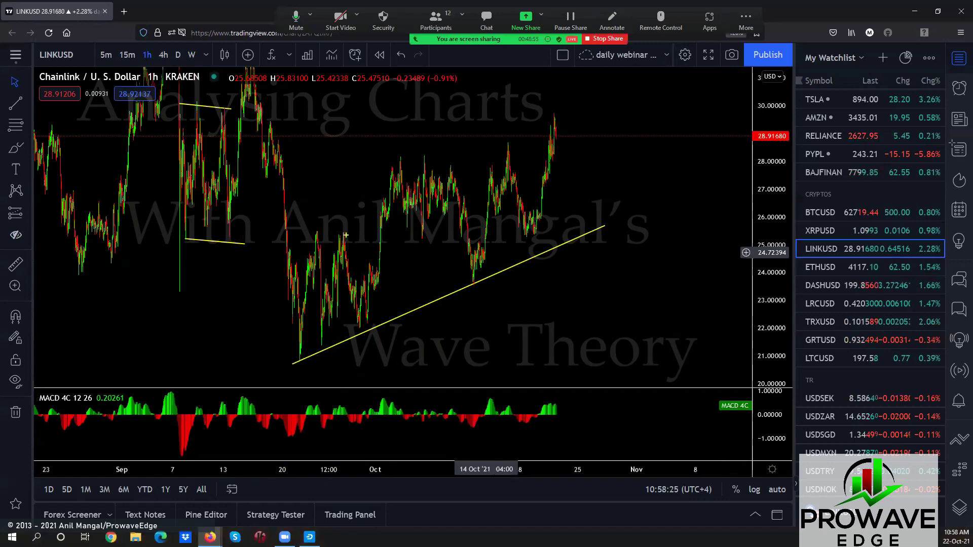
drag(320, 225, 414, 221)
drag(394, 168, 462, 249)
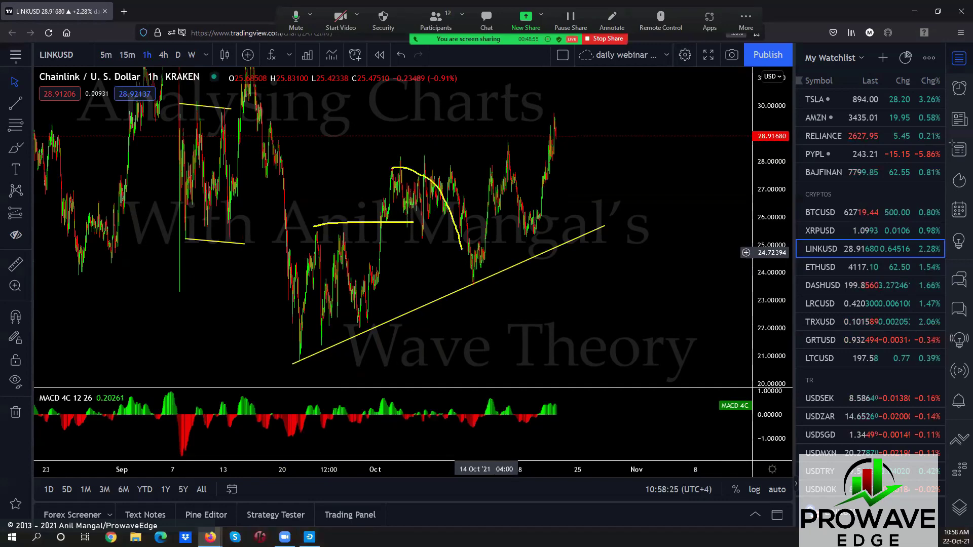
drag(398, 161, 510, 156)
Step: Sketch a Chainlink drop from the latest high to the rising trend line near 25.6 and onward to about 20.6, and clear the sketches
drag(556, 119, 582, 178)
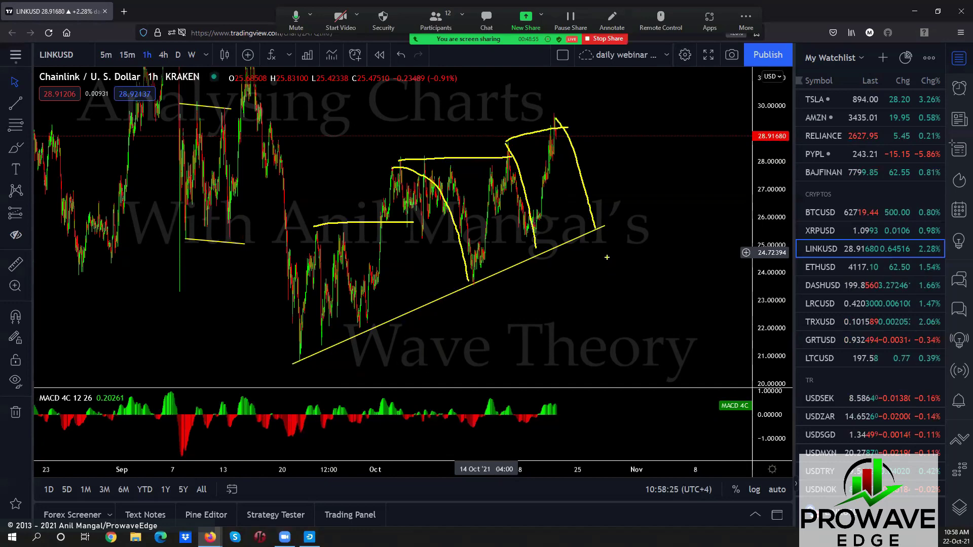
drag(606, 251, 629, 368)
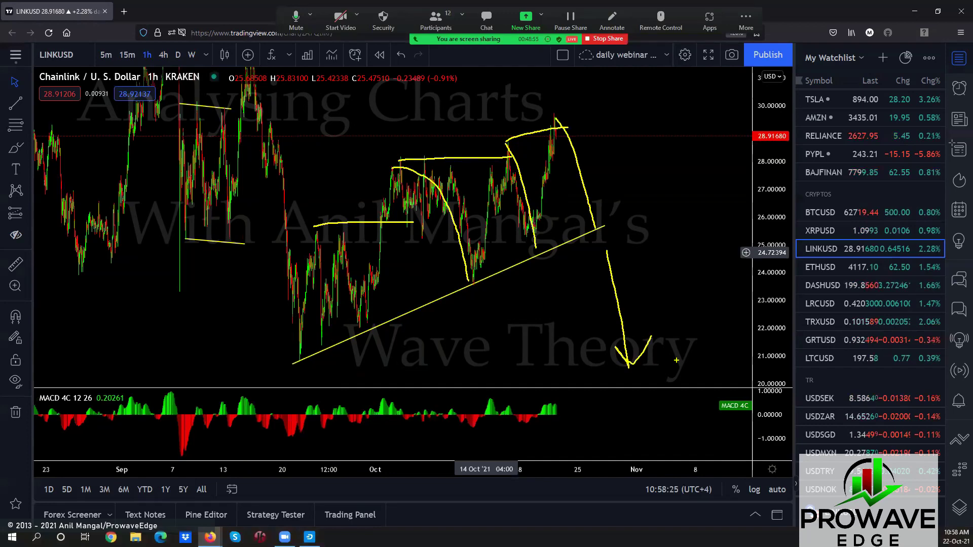
key(Escape)
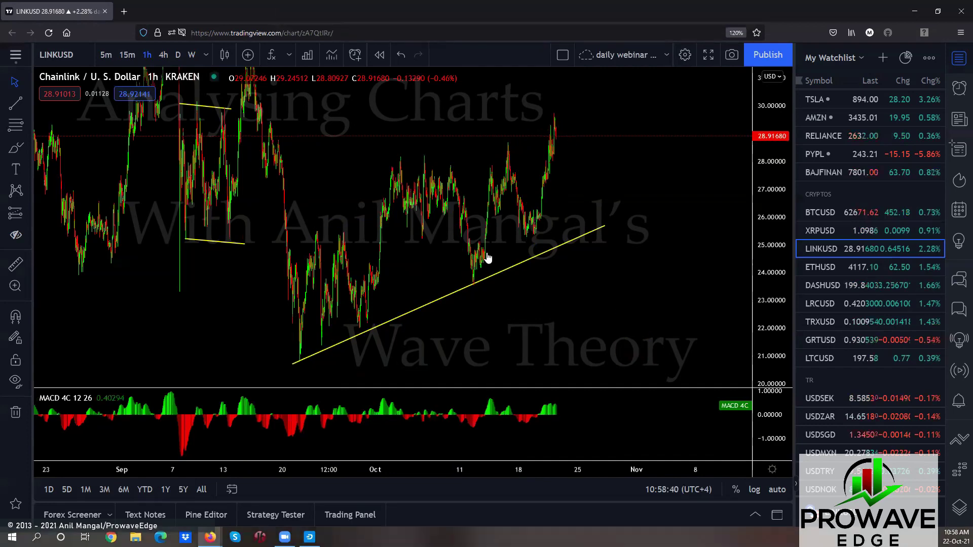
Step: Open the Ethereum chart and switch it to the 4-hour interval
click(822, 265)
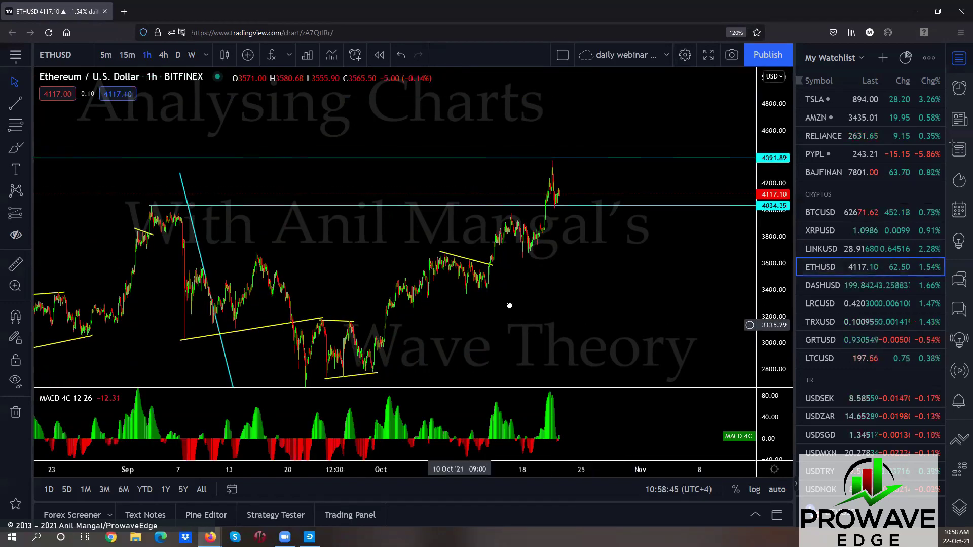
scroll(520, 309, down, 2)
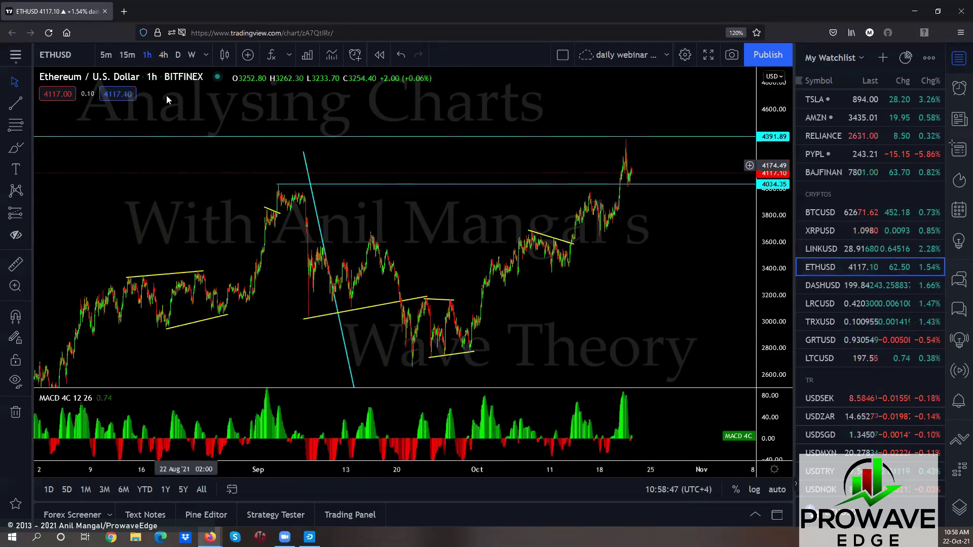
click(163, 55)
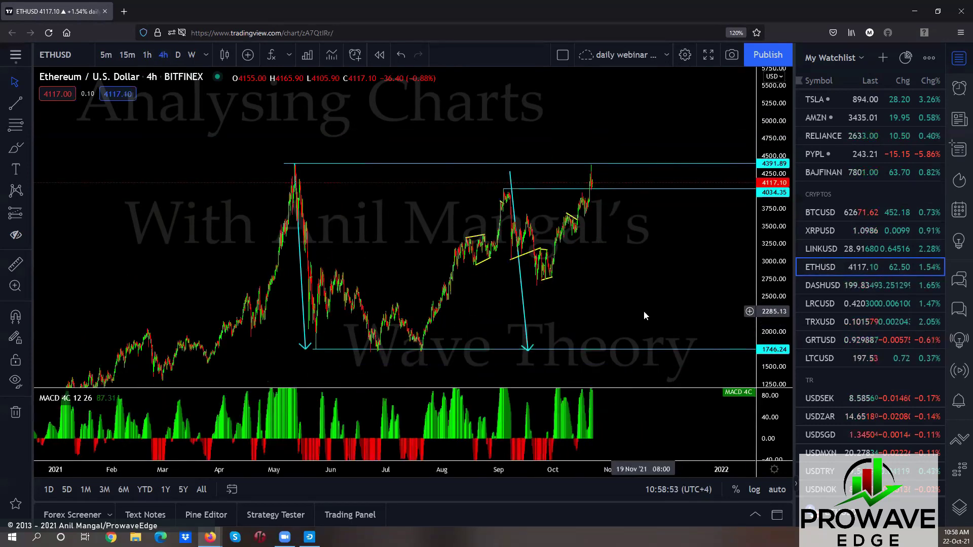
Step: Sketch an Ethereum drop to about 1,800 with a rally to about 5,300, plus rising lines above and below the summer range
scroll(644, 316, up, 1)
scroll(643, 311, up, 1)
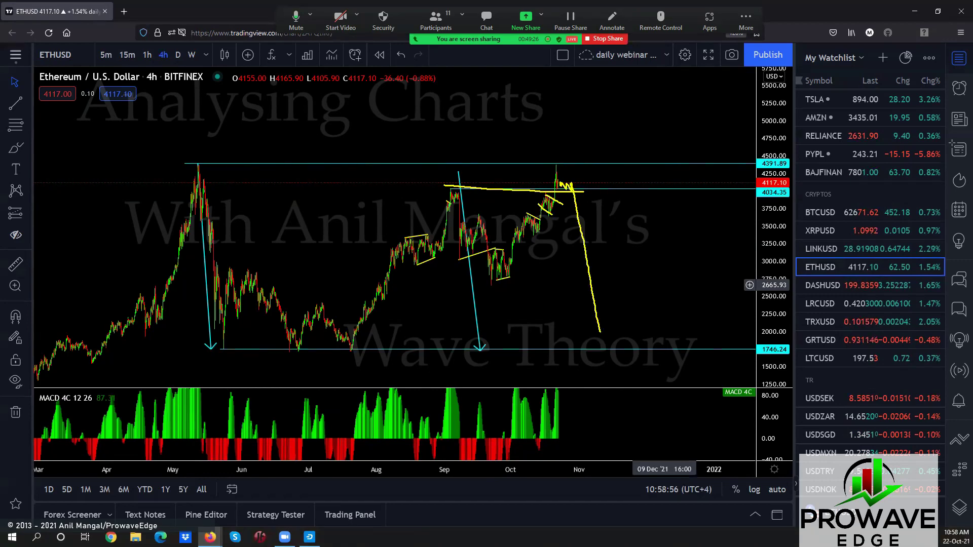
mouse_move(603, 345)
mouse_down()
mouse_move(652, 256)
mouse_move(674, 99)
mouse_up()
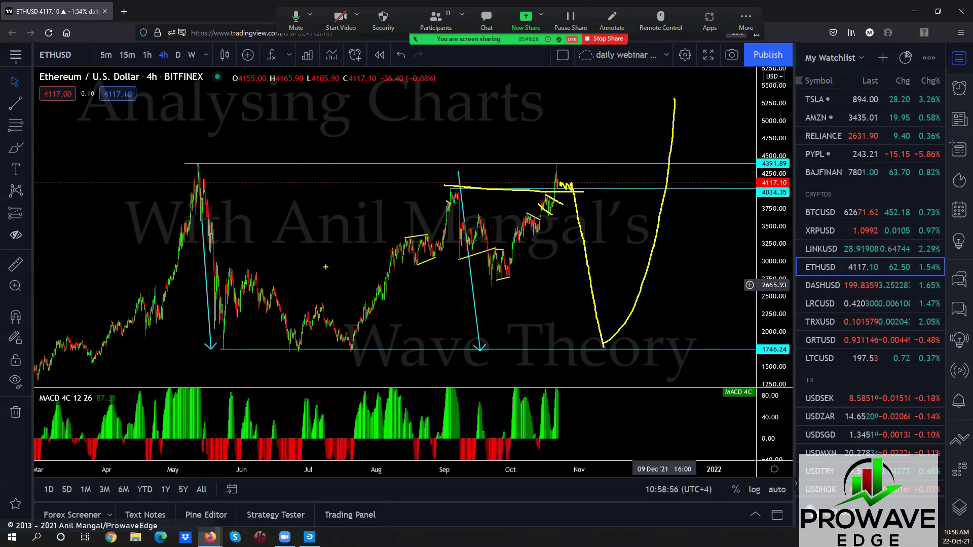
drag(235, 268, 414, 215)
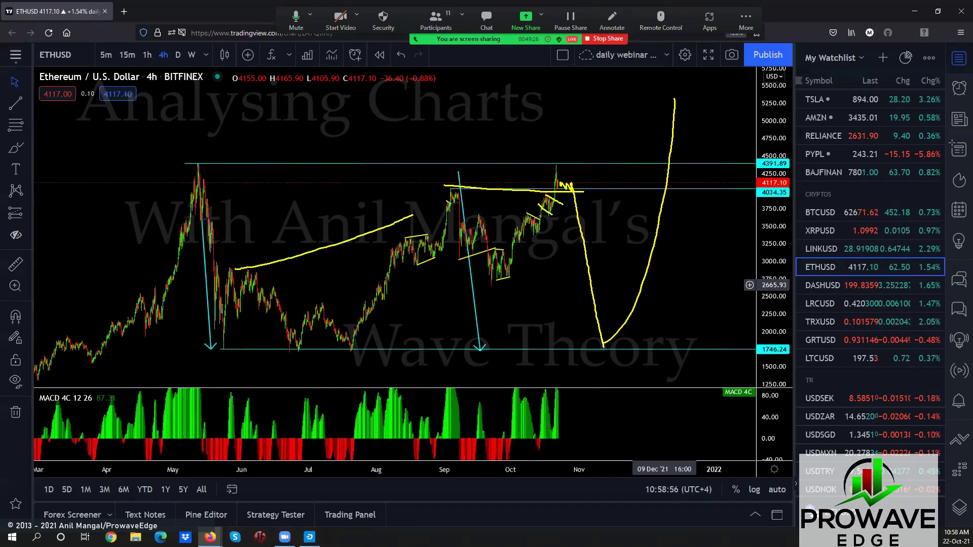
drag(294, 354, 482, 295)
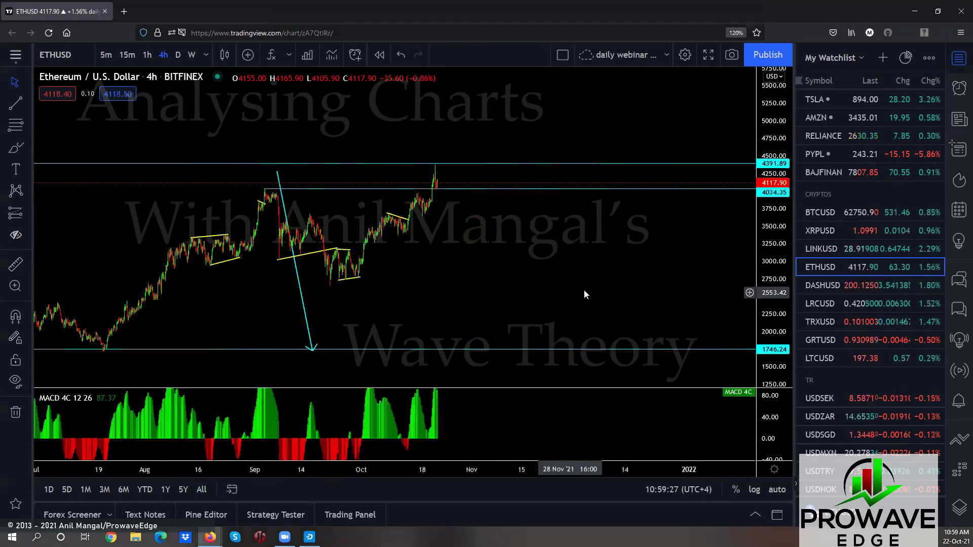
Step: On a closer Ethereum view, sketch near-term paths from the latest candles: a rally to about 4,900 and a drop to about 3,250
drag(584, 294, 376, 275)
scroll(659, 269, up, 3)
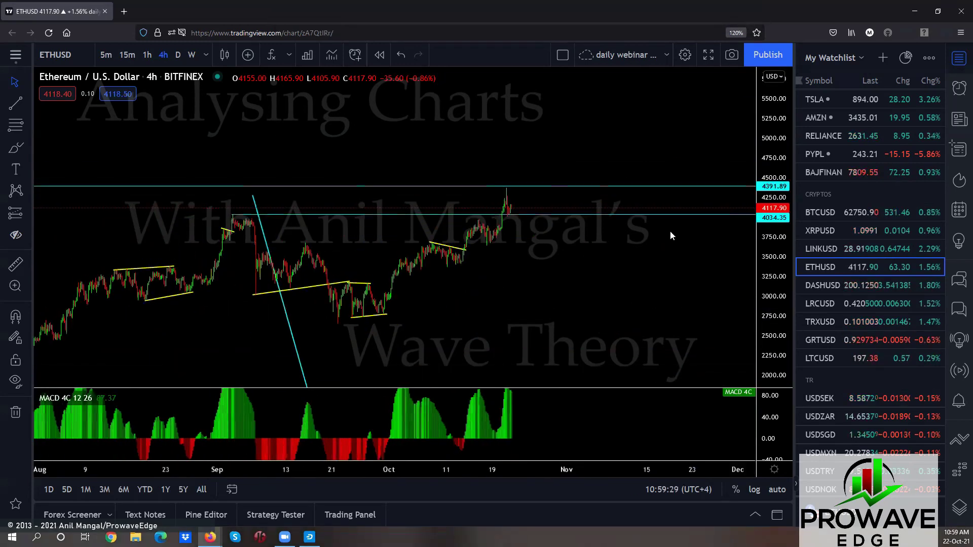
drag(670, 235, 542, 299)
scroll(334, 284, up, 3)
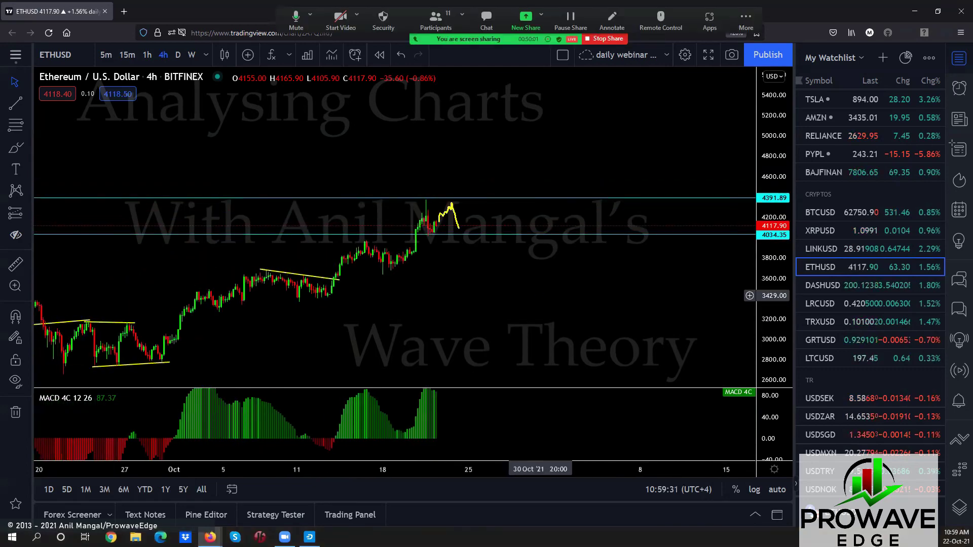
drag(459, 228, 492, 146)
drag(437, 223, 445, 314)
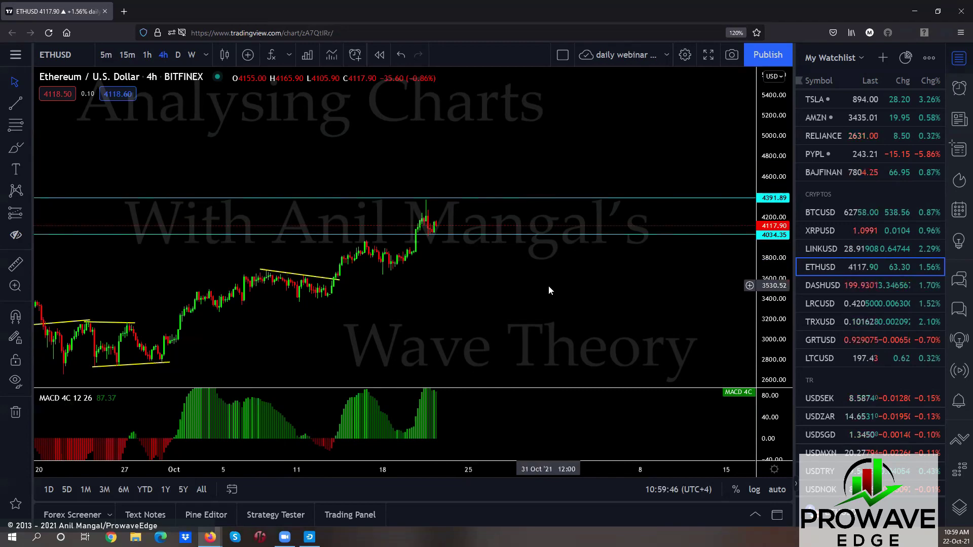
scroll(551, 287, down, 3)
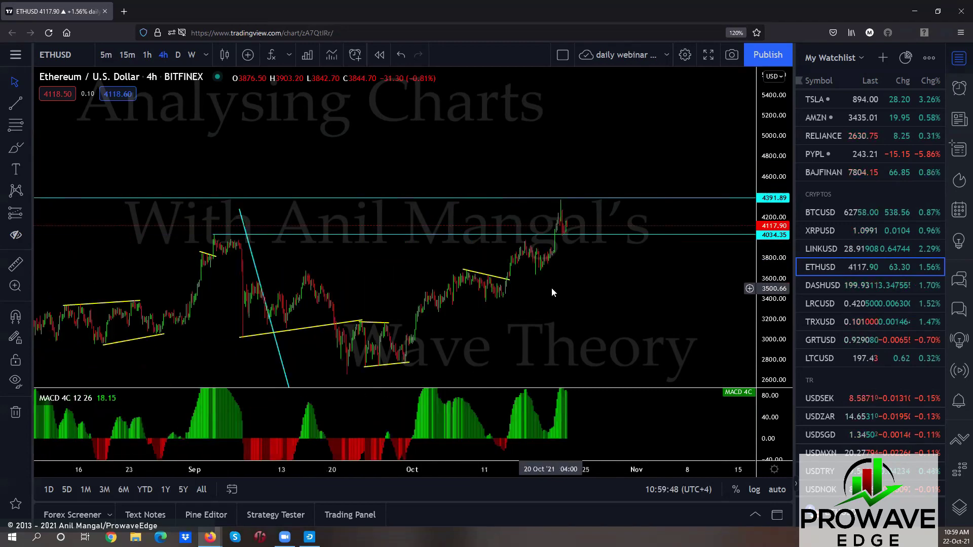
scroll(551, 287, up, 1)
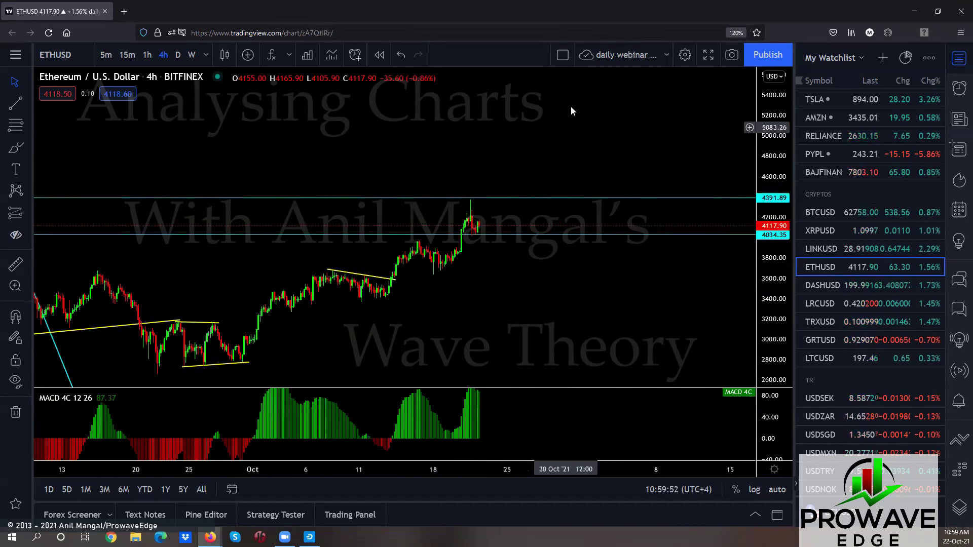
scroll(496, 387, down, 5)
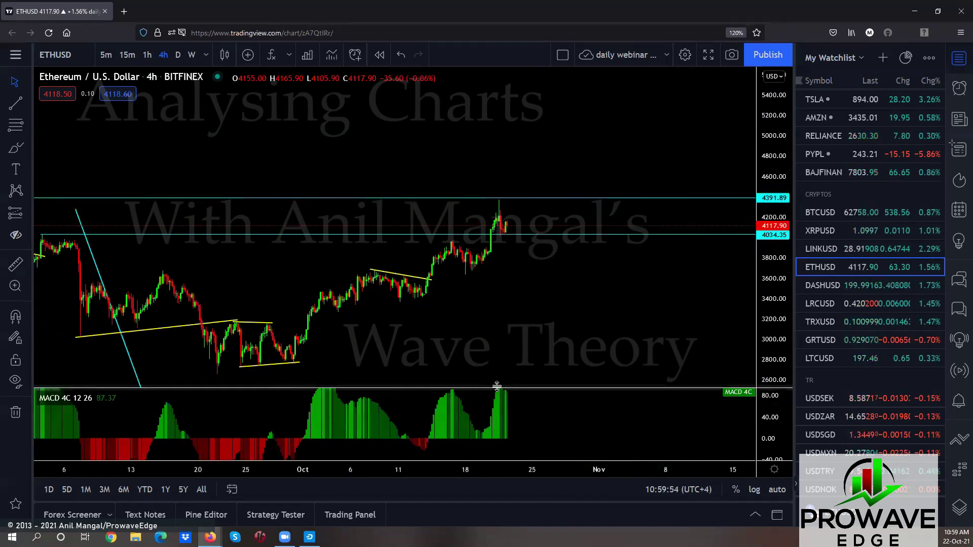
drag(615, 349, 549, 315)
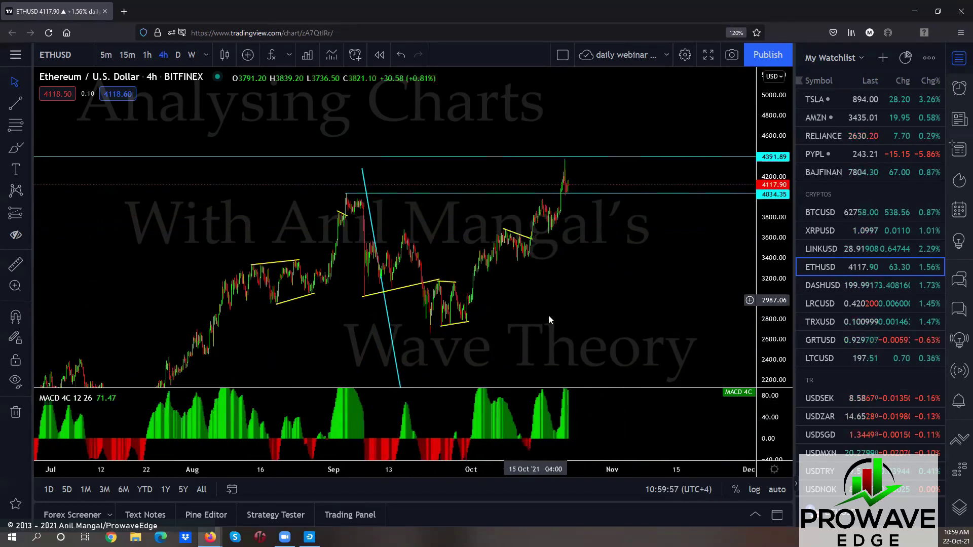
Step: Open the Dash chart and sketch a rising channel around the October swings, with a rally to about 221 and a drop below 140
click(823, 287)
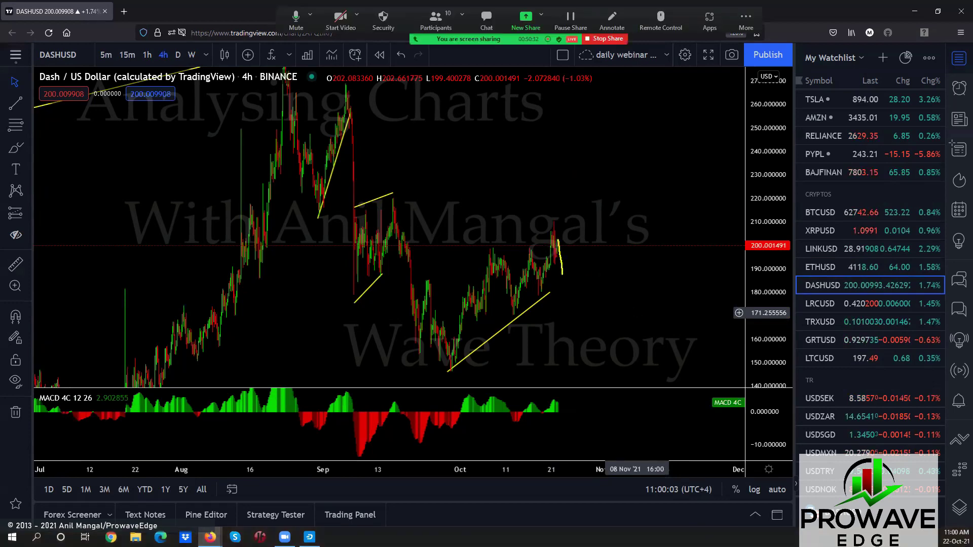
drag(574, 252, 589, 194)
drag(486, 252, 524, 232)
drag(514, 316, 575, 287)
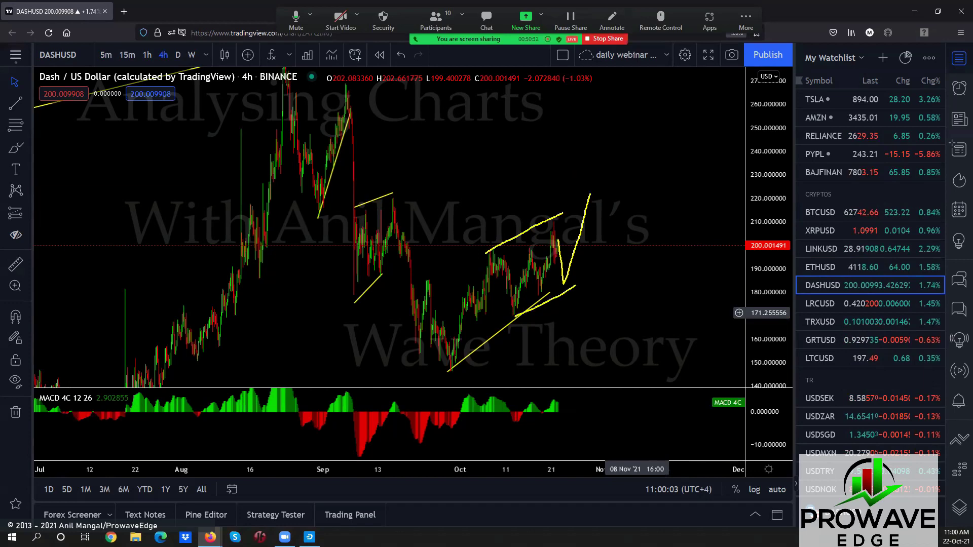
drag(592, 191, 620, 419)
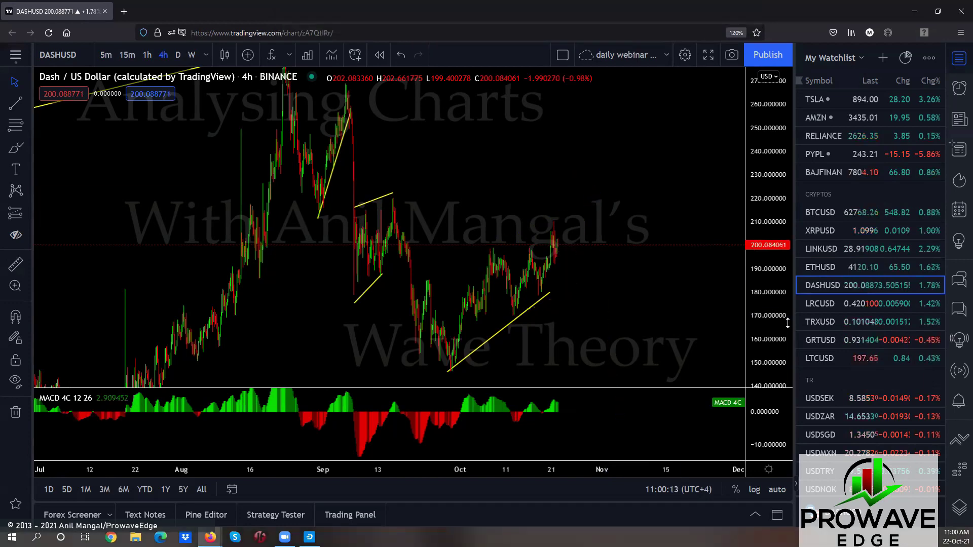
Step: Glance through the LRC and TRX charts and open the GRT chart
click(810, 307)
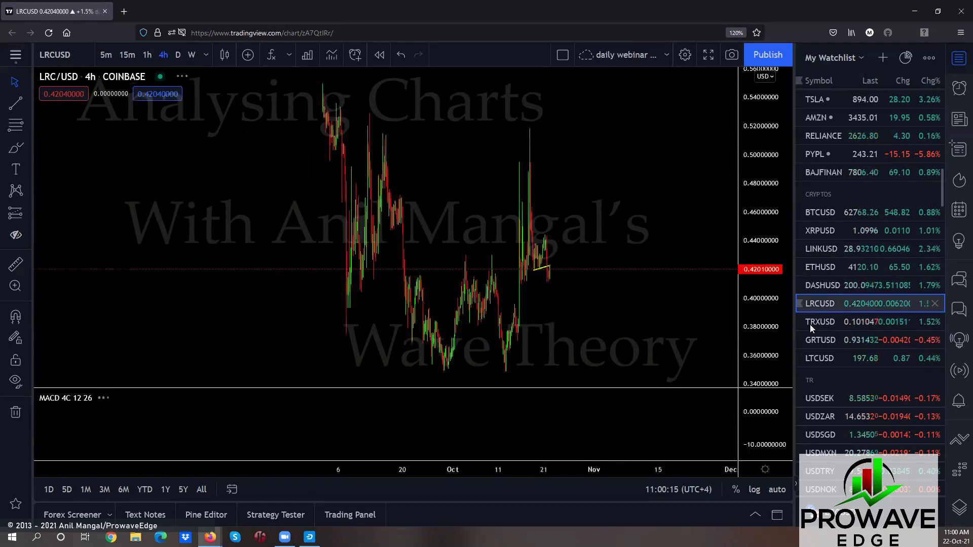
click(824, 322)
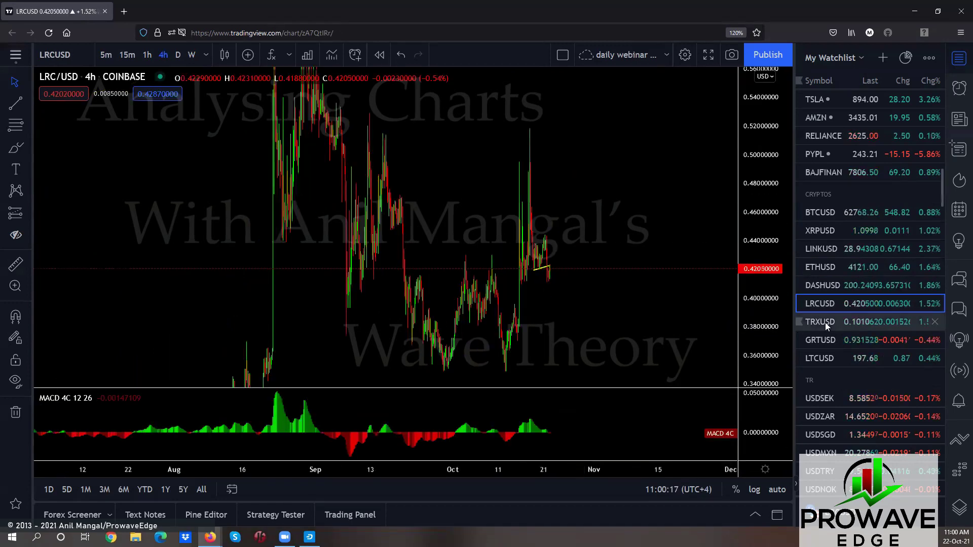
click(818, 337)
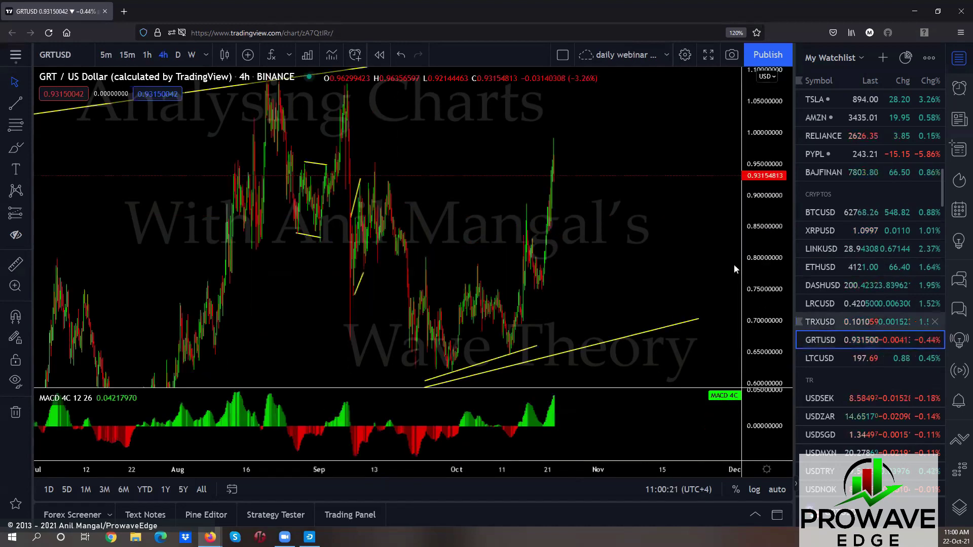
Step: On a wider GRT view, sketch a rally to about 1.18 and a rising line along the upper trend line
drag(754, 122, 713, 315)
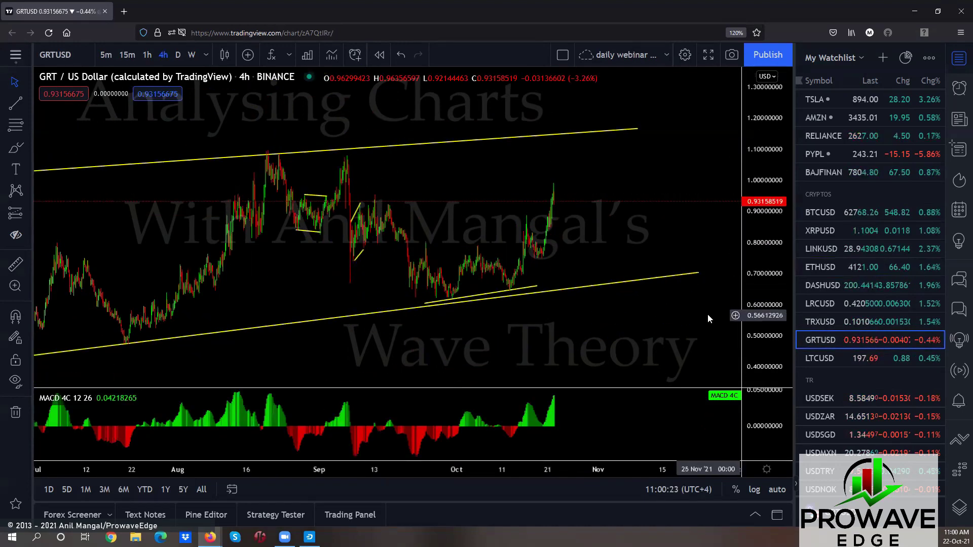
scroll(708, 314, down, 5)
drag(700, 360, 577, 357)
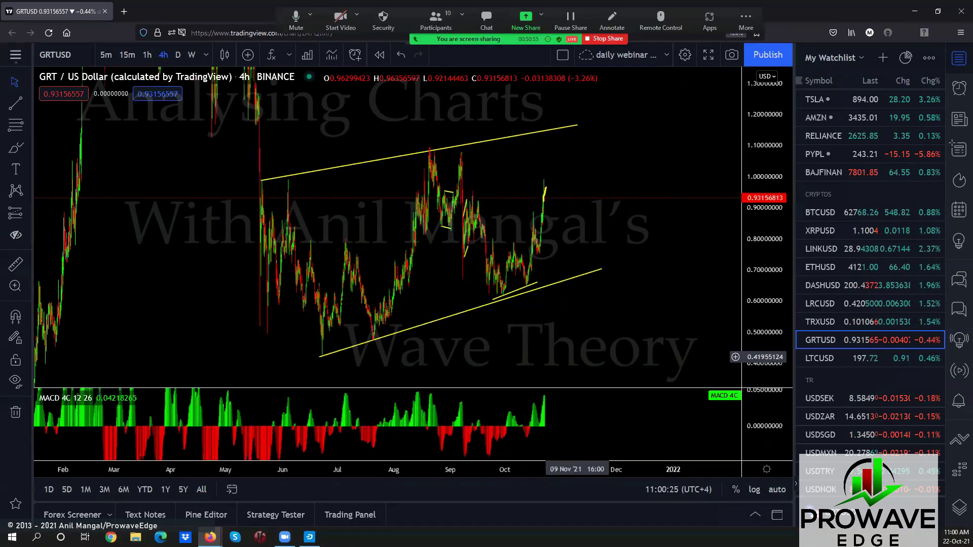
drag(546, 187, 554, 121)
drag(436, 147, 566, 115)
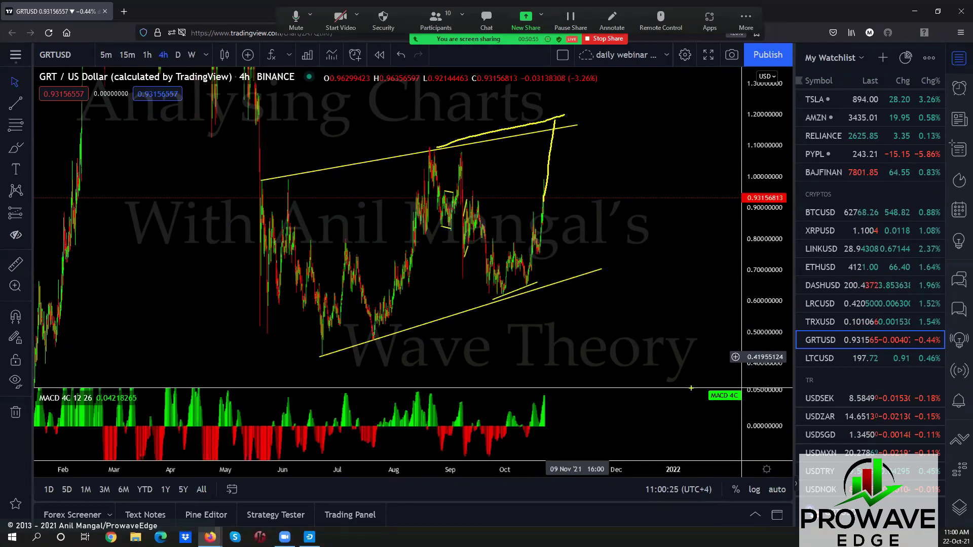
Step: Open the Litecoin chart and sketch a rise to about 245 followed by a drop to about 128
click(834, 362)
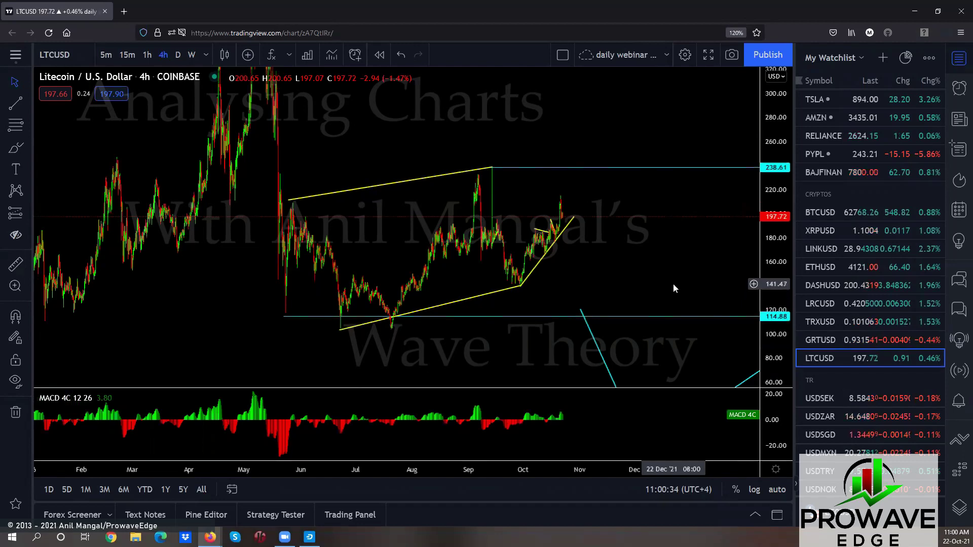
drag(572, 215, 565, 206)
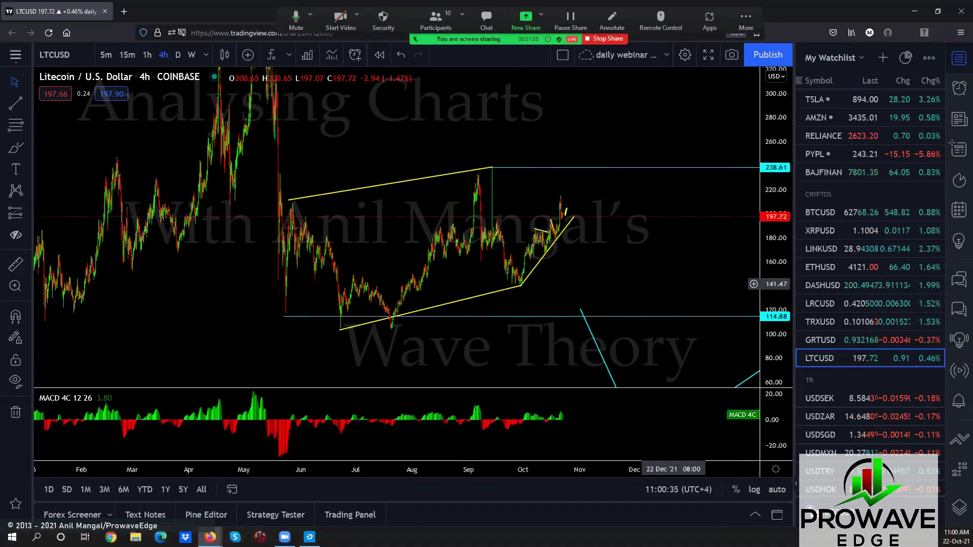
drag(583, 159, 606, 300)
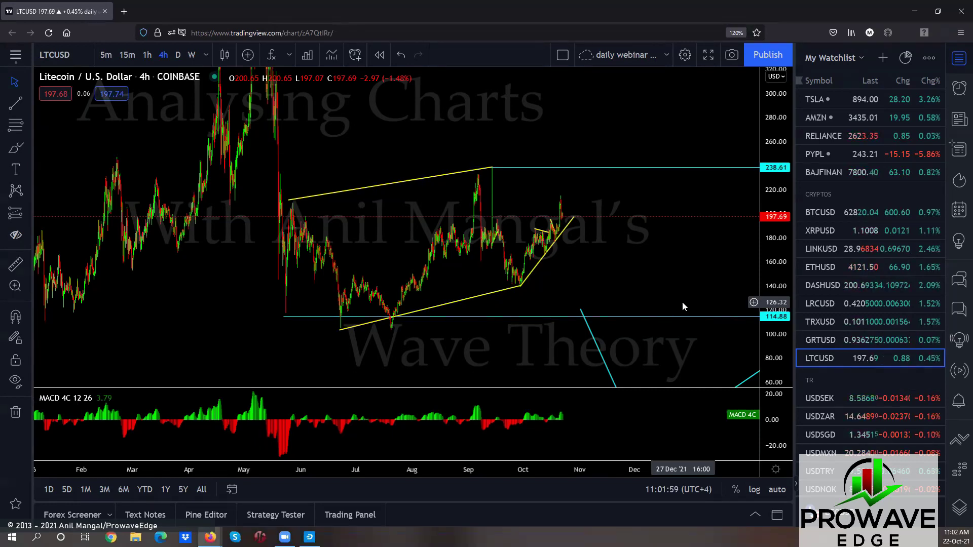
scroll(640, 284, up, 1)
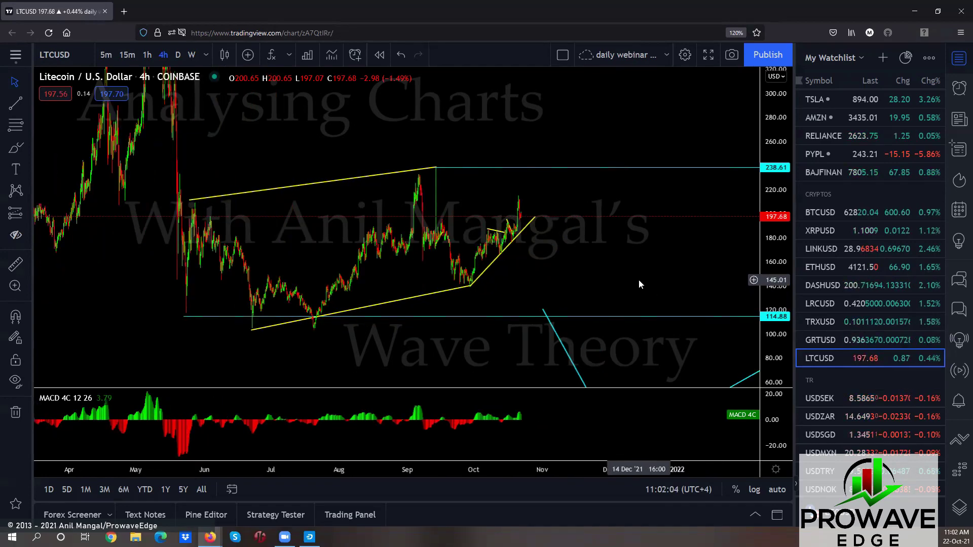
scroll(639, 276, down, 1)
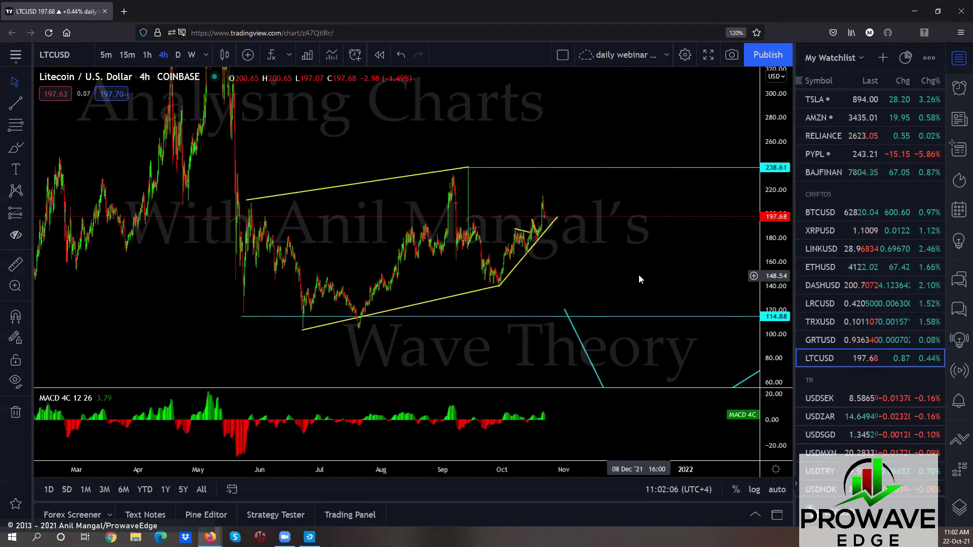